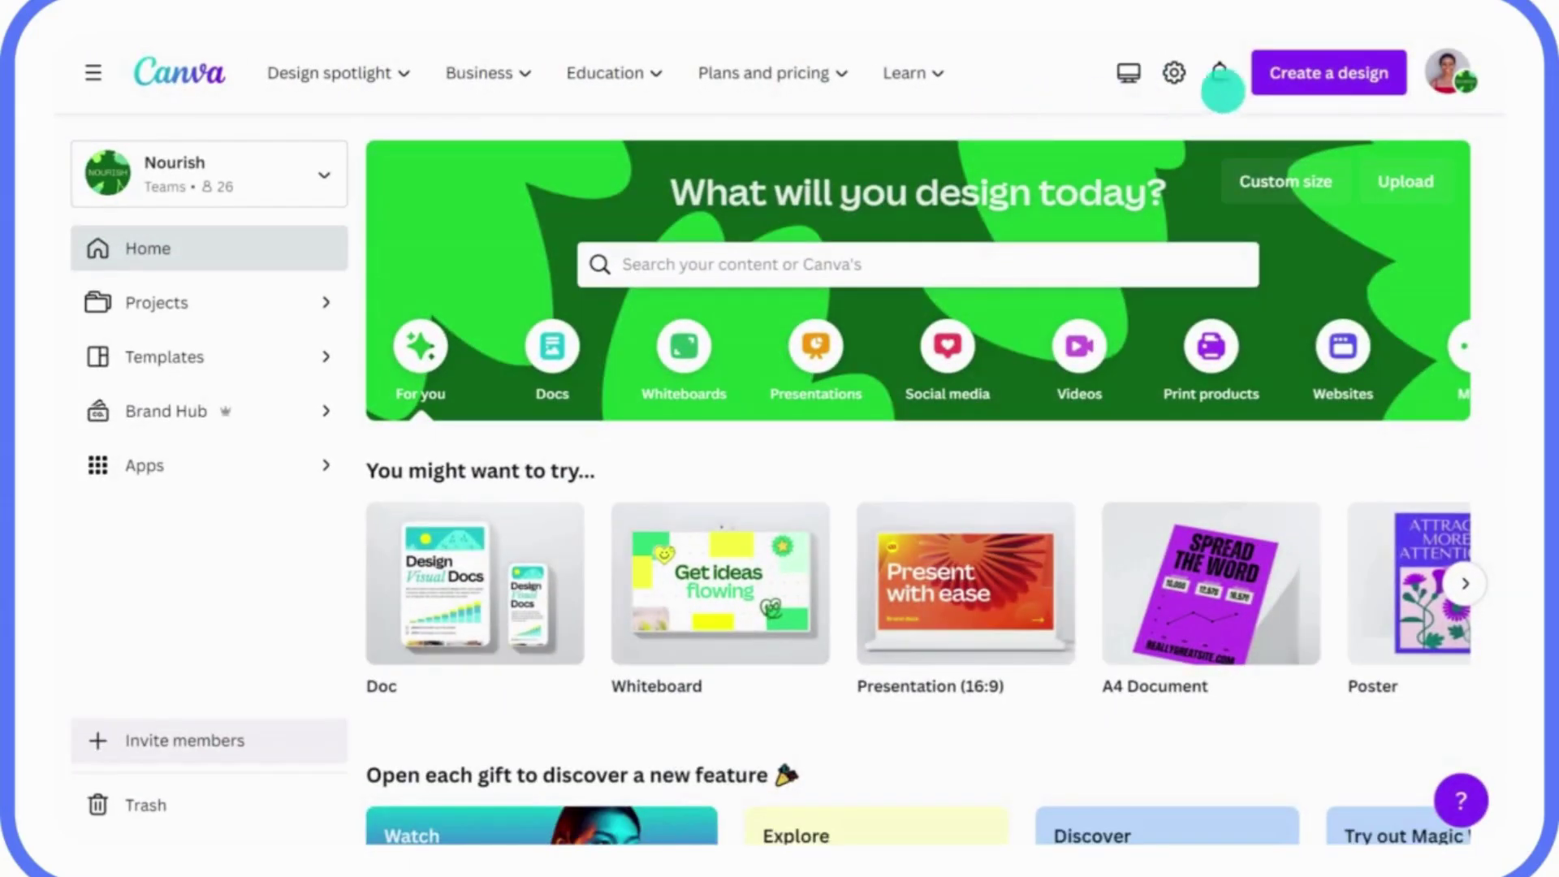
- Import the PDF file Q1 Sustainability Strategy Doc from the Nourish Doc folder as a new design
left_click(1332, 73)
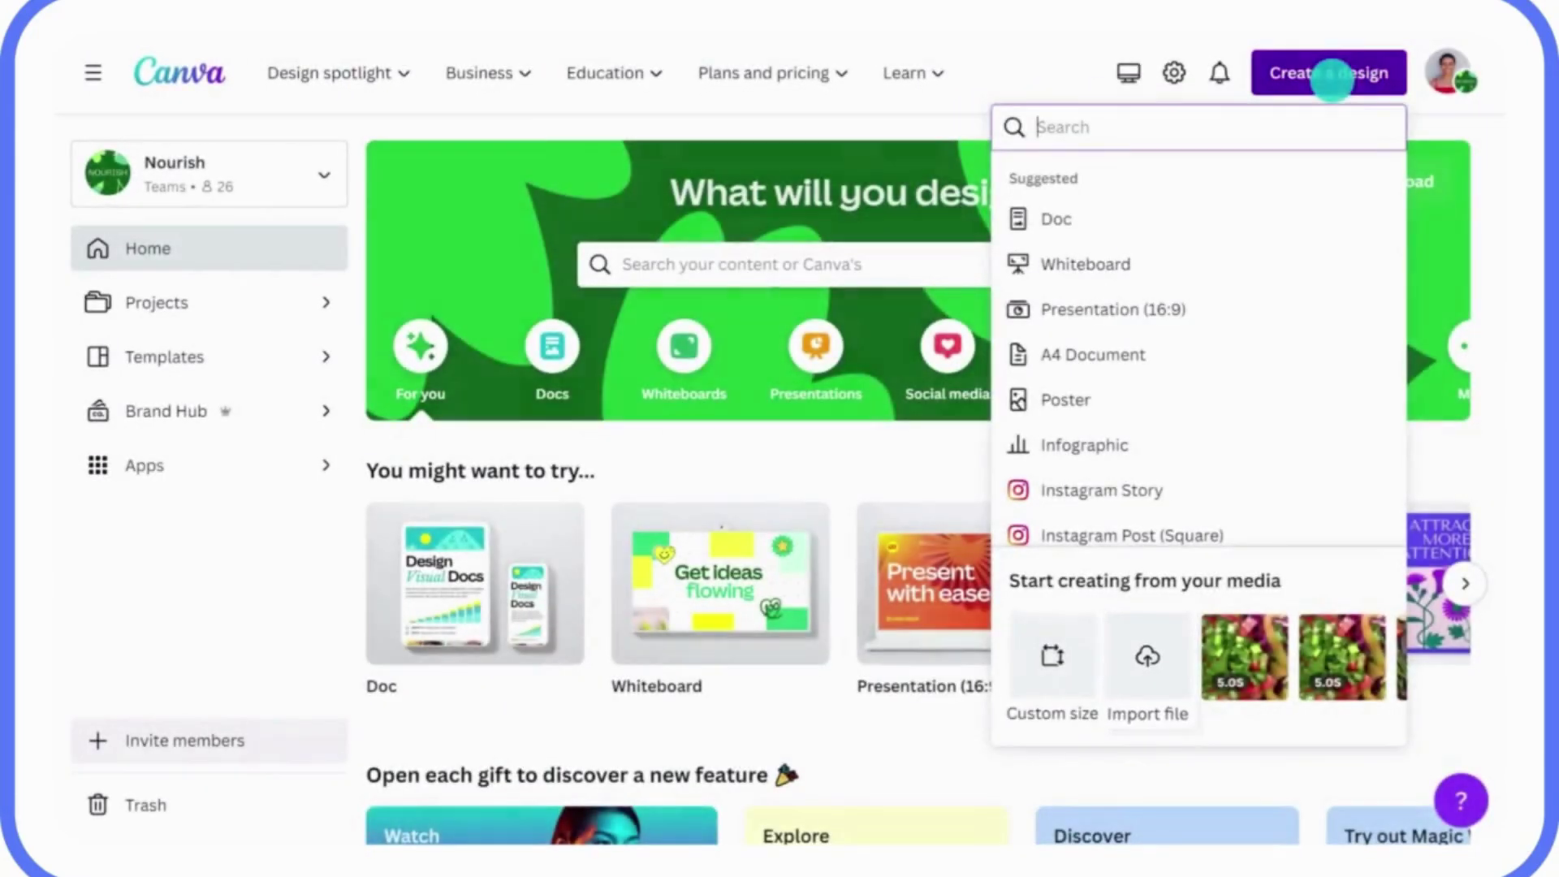
left_click(1146, 632)
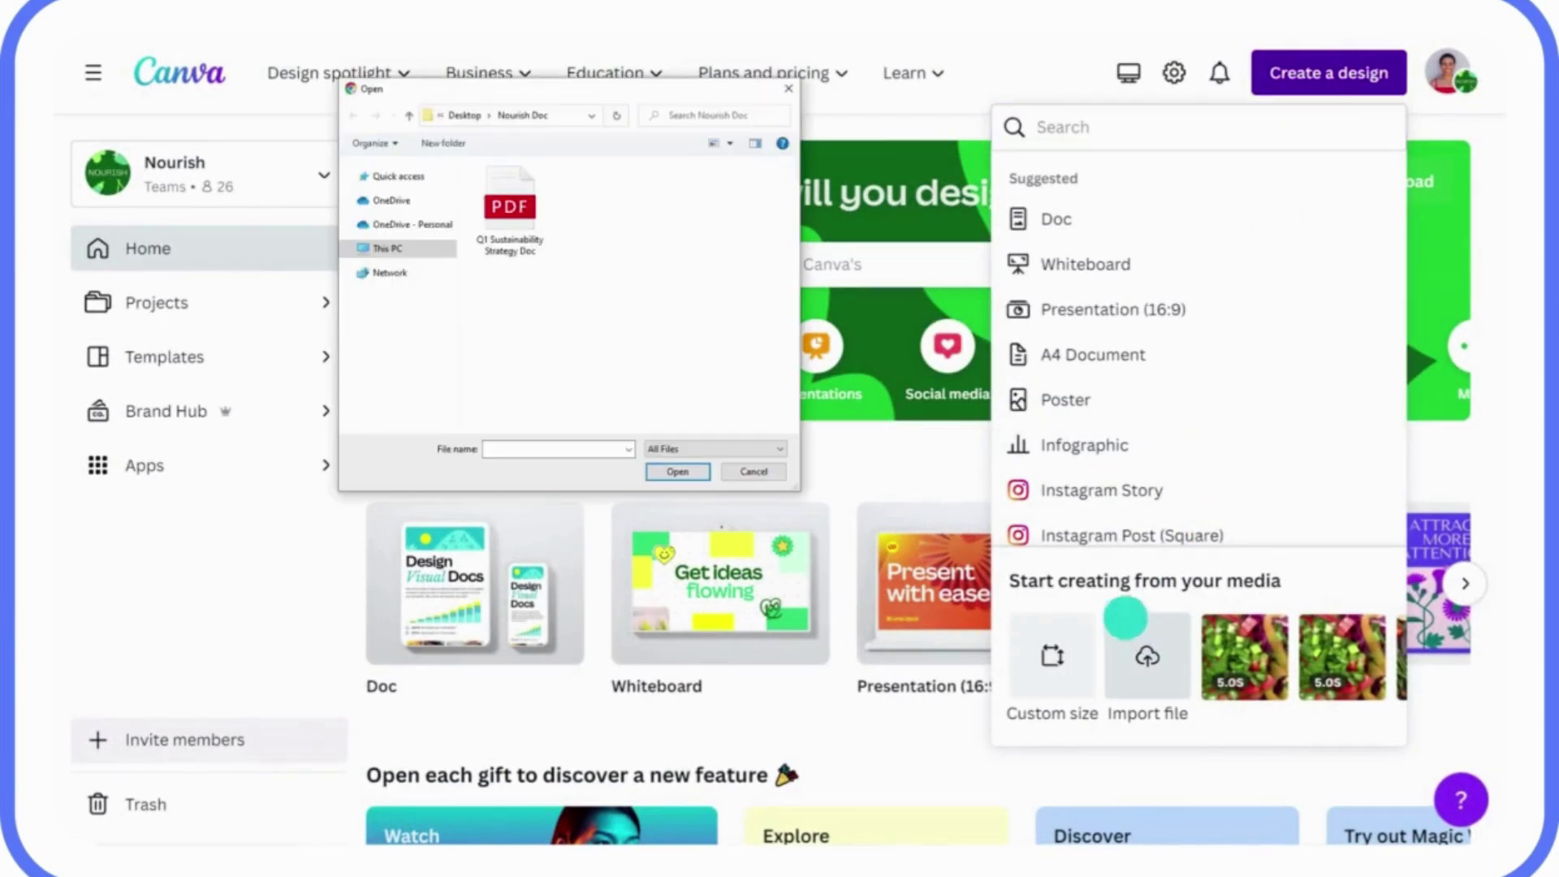
left_click(510, 209)
left_click(664, 471)
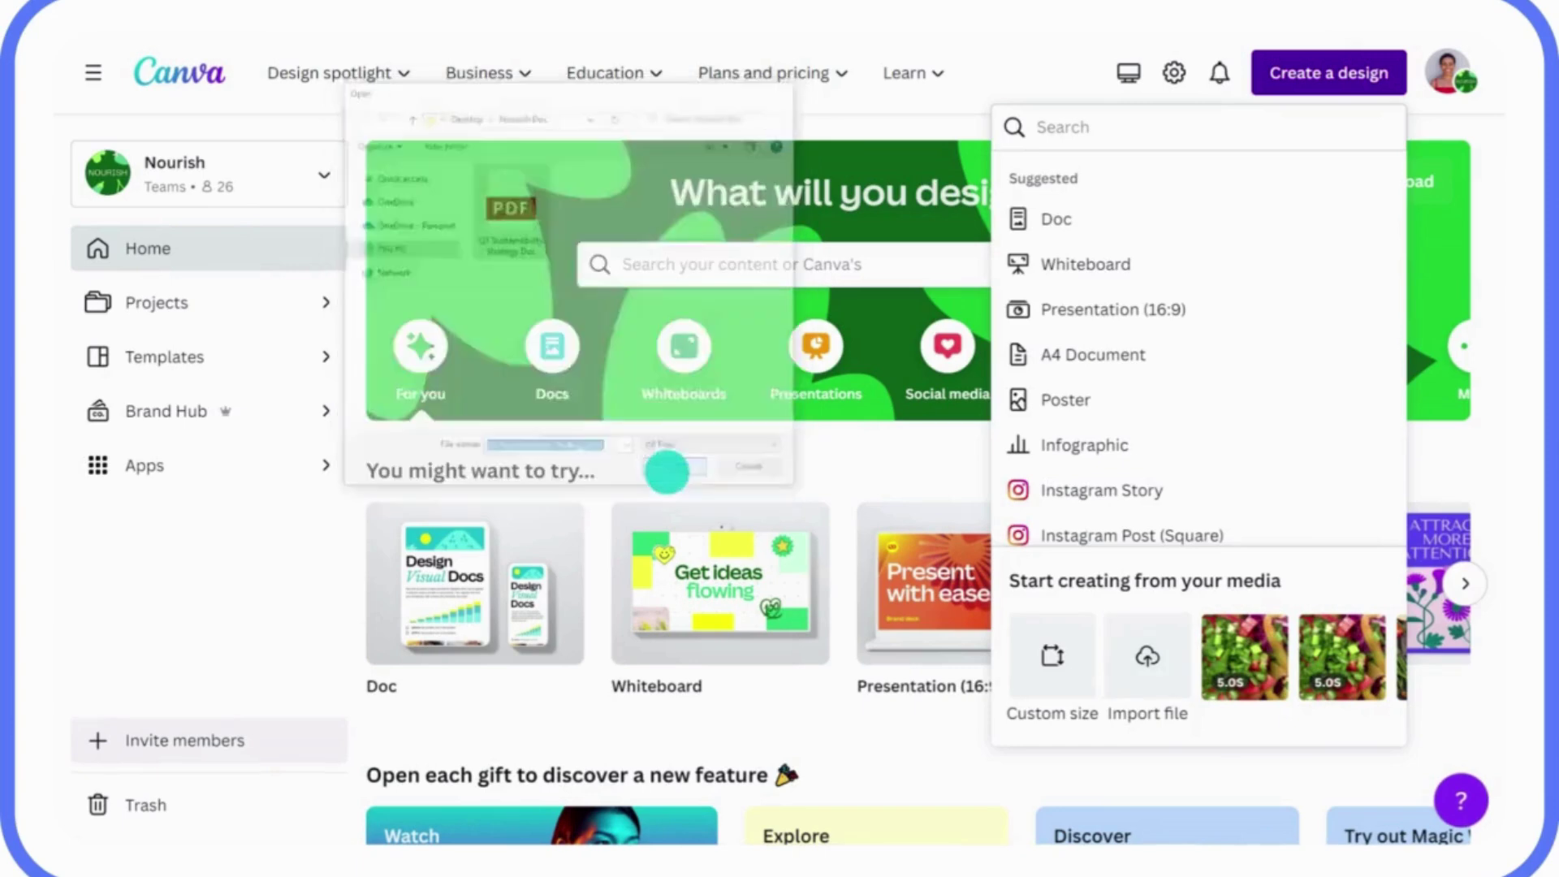
- Open the templates page and look over its category, featured collection and upcoming event sections
left_click(858, 75)
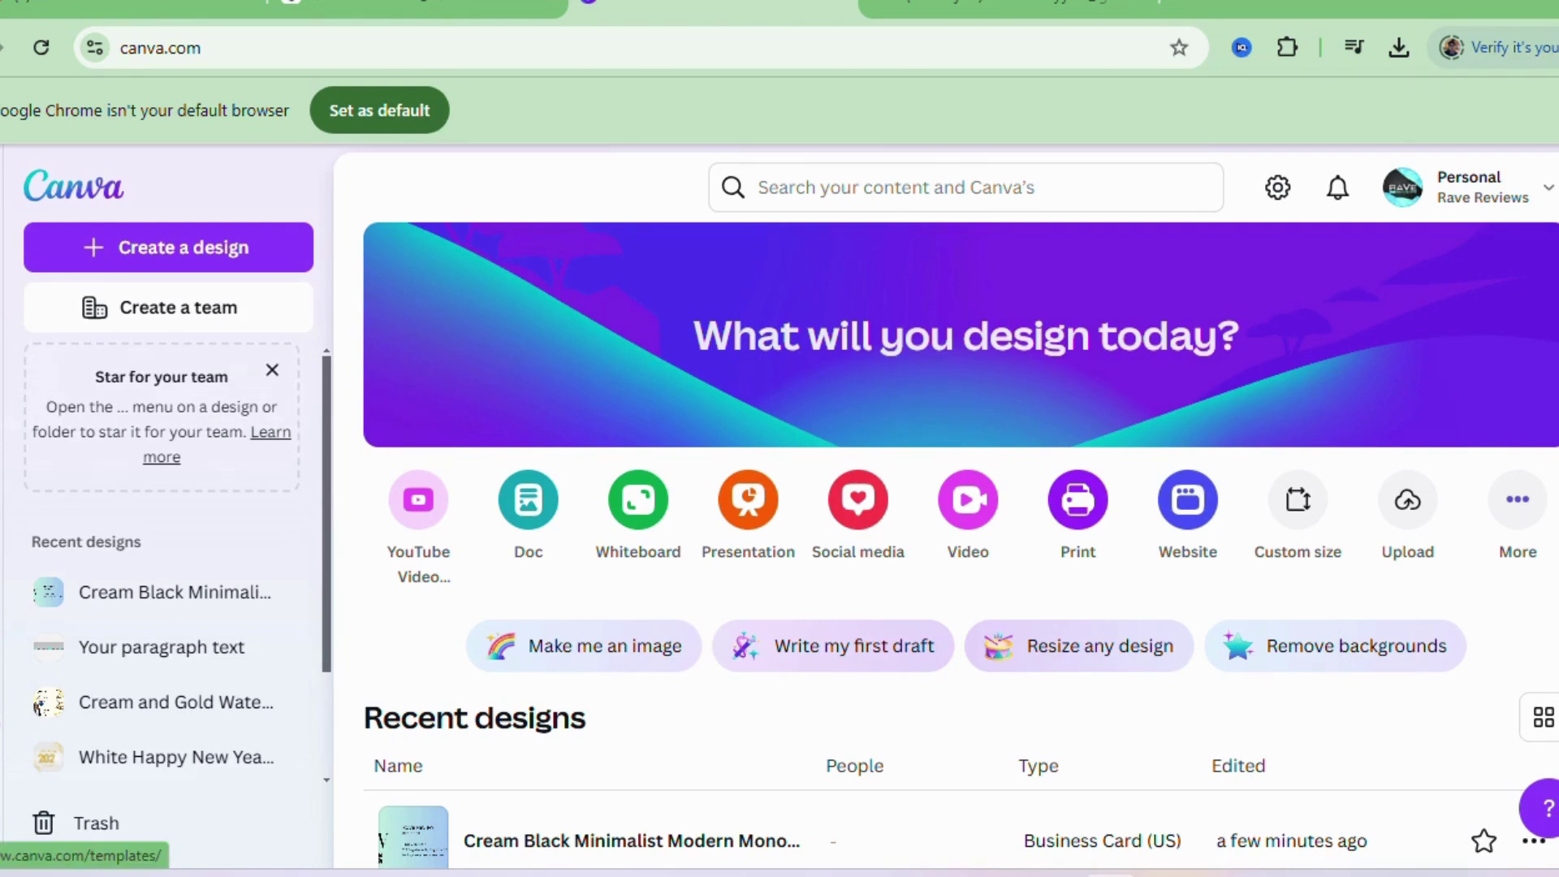
left_click(4, 268)
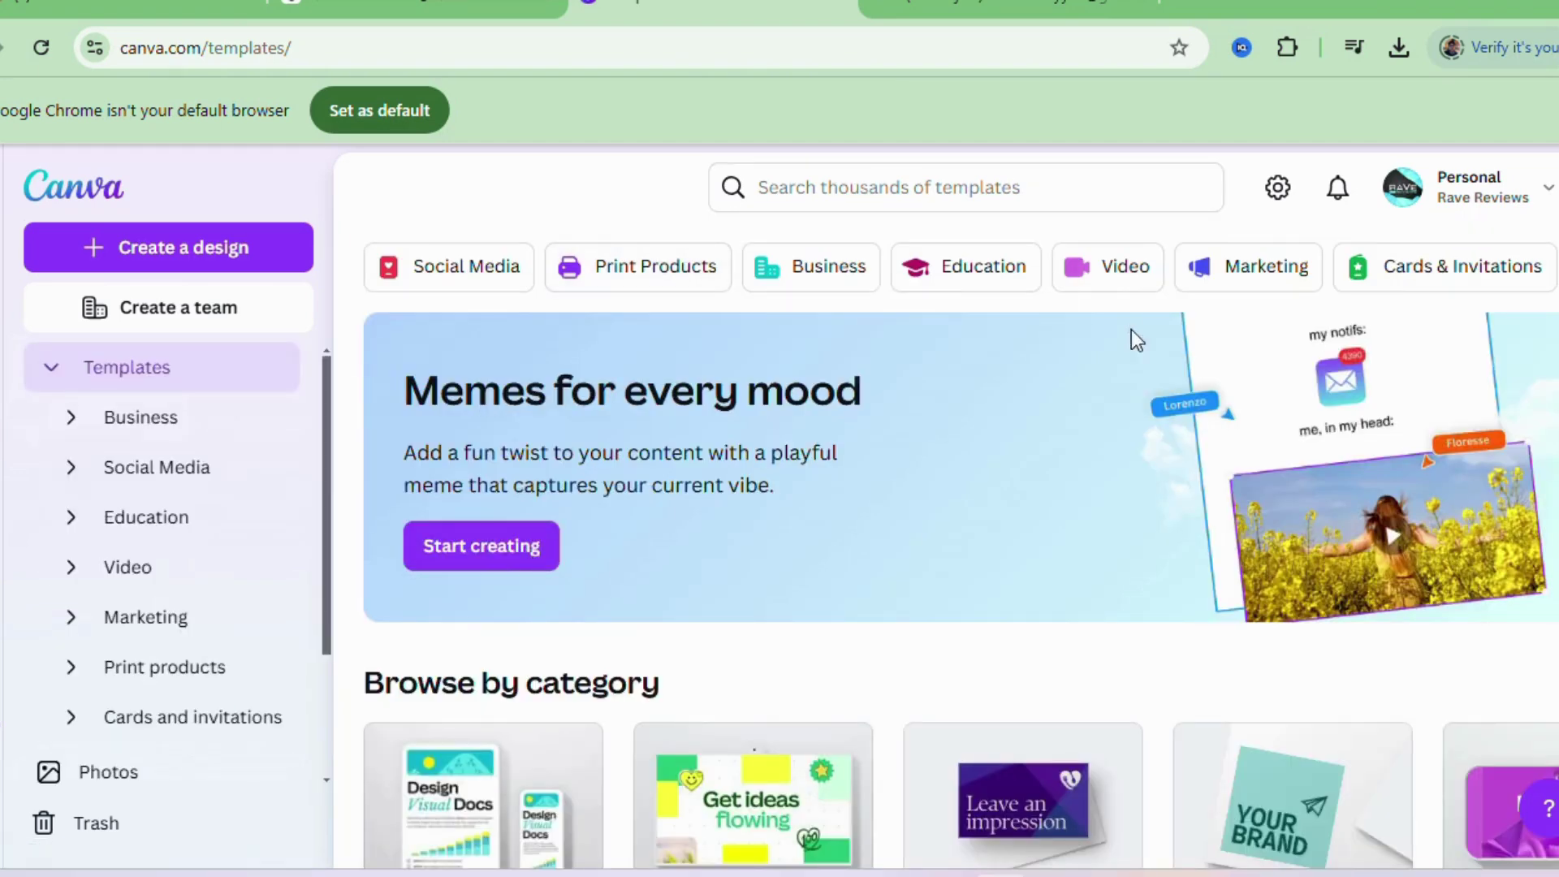
scroll(946, 544, "down", 10)
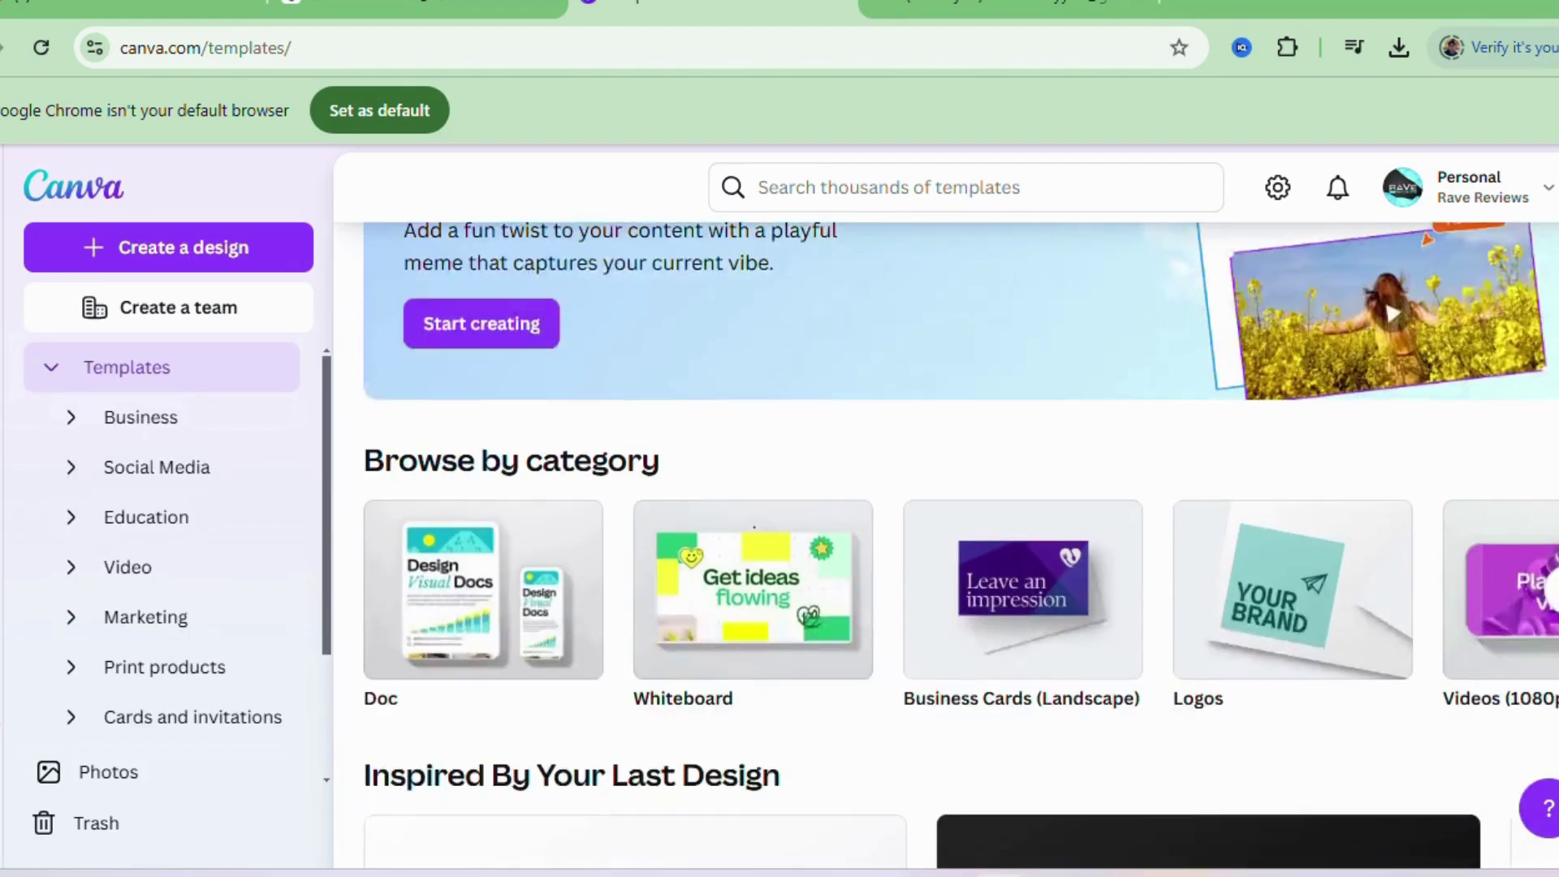
scroll(946, 544, "down", 8)
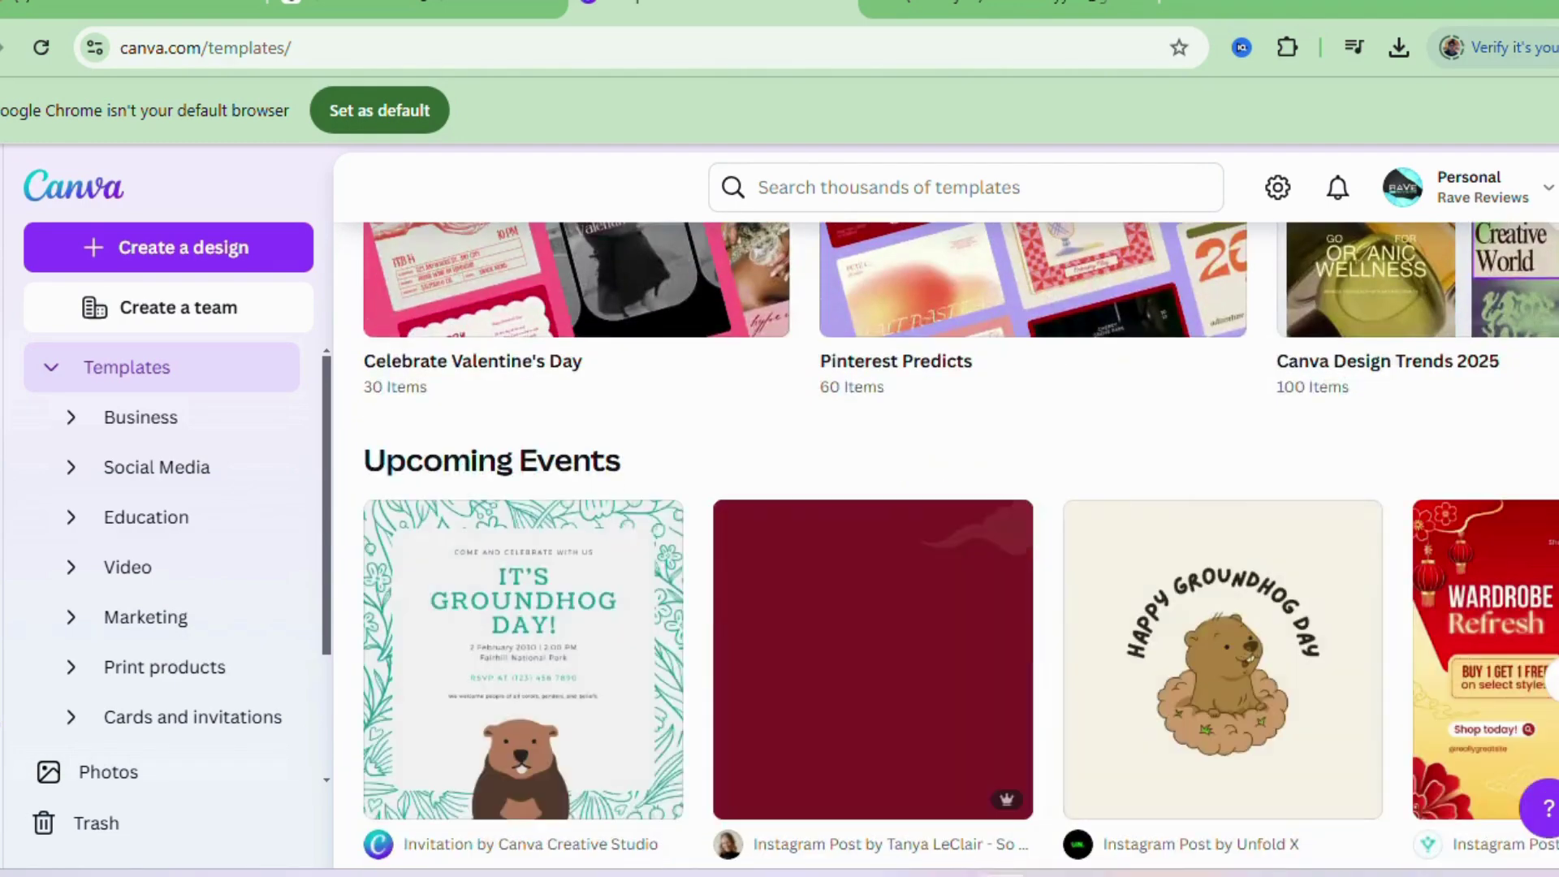
scroll(946, 544, "up", 15)
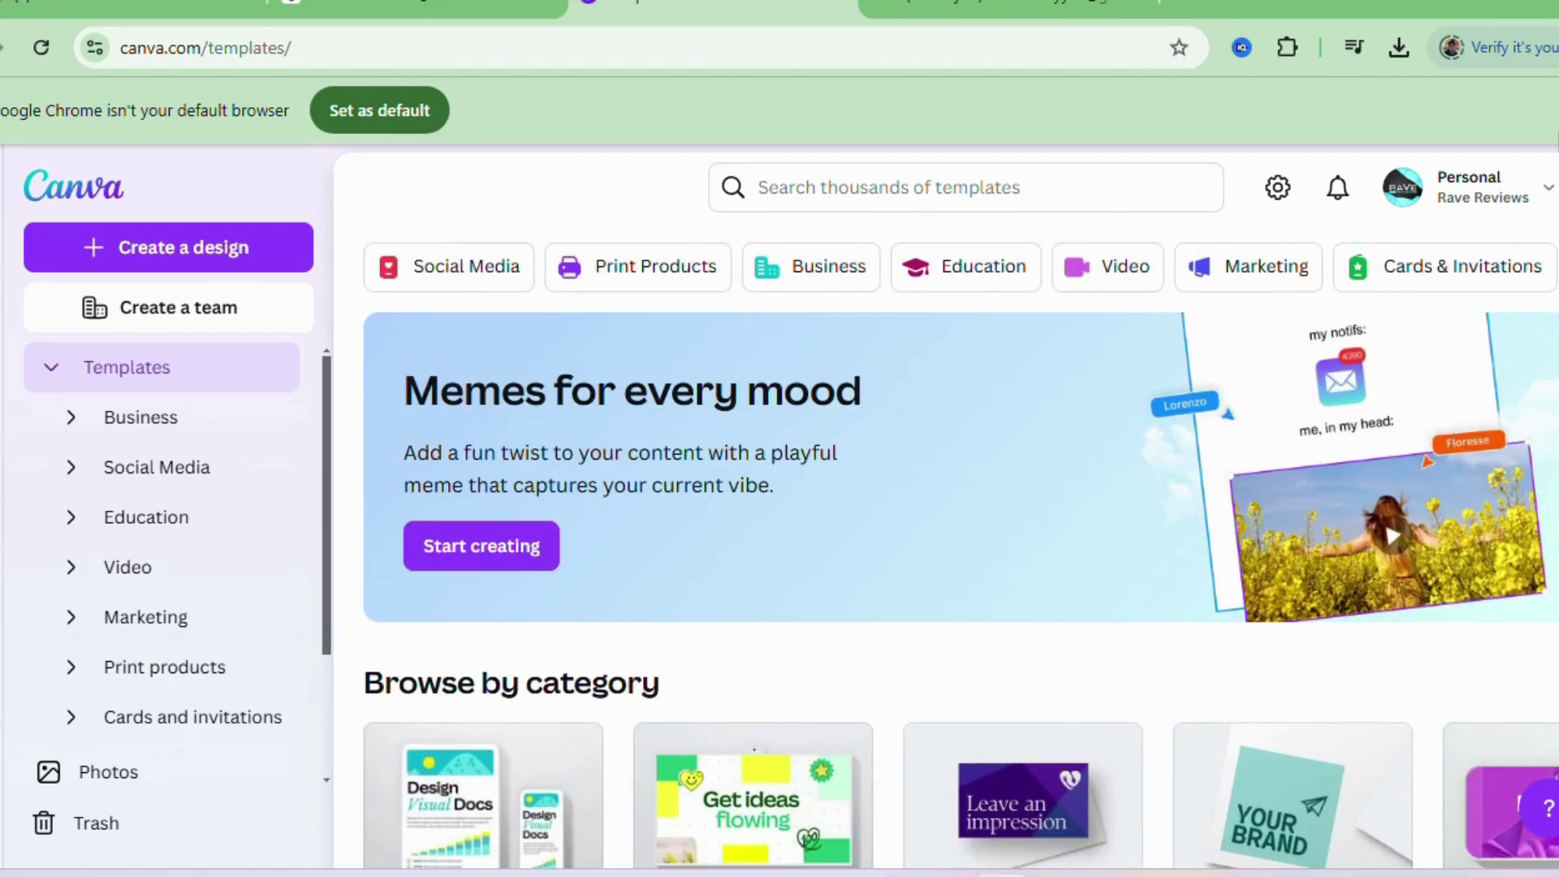
- Search the template library for Business cards
left_click(823, 197)
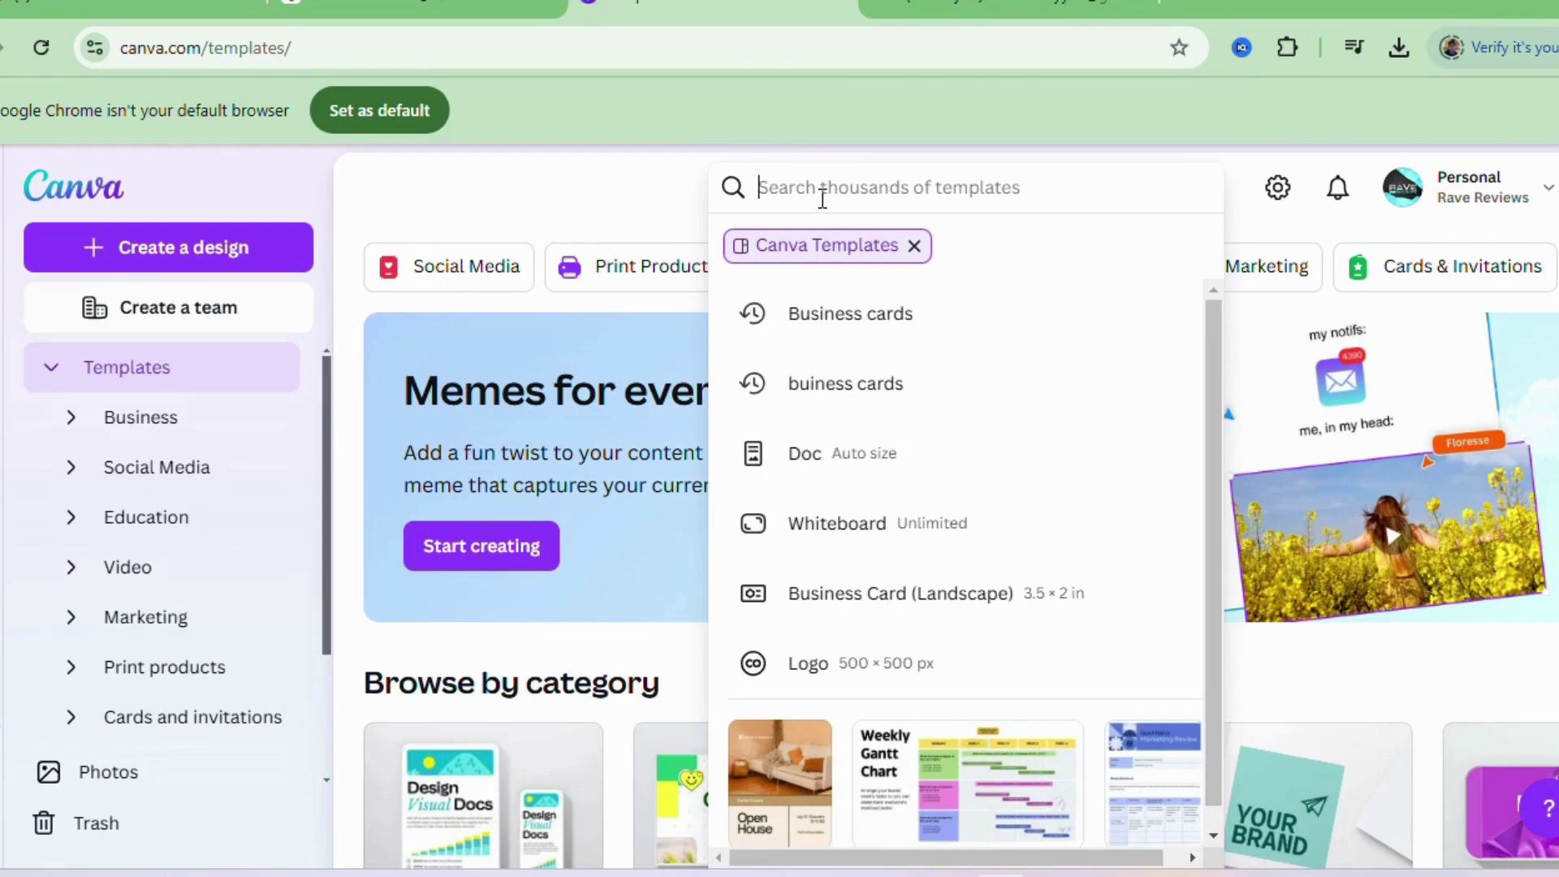
type("Bu")
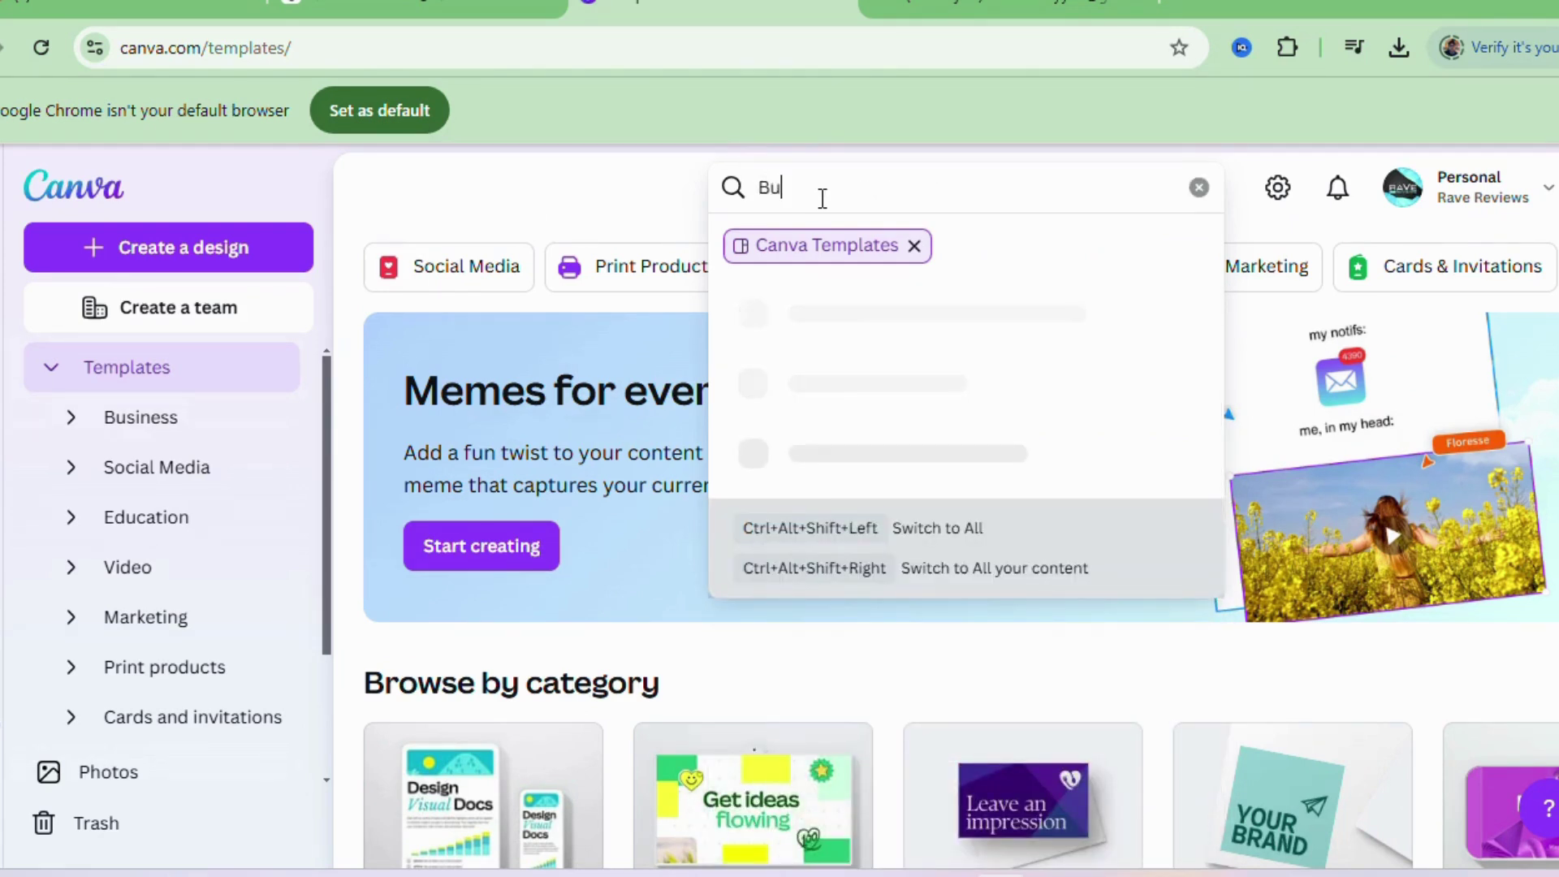
type("iness")
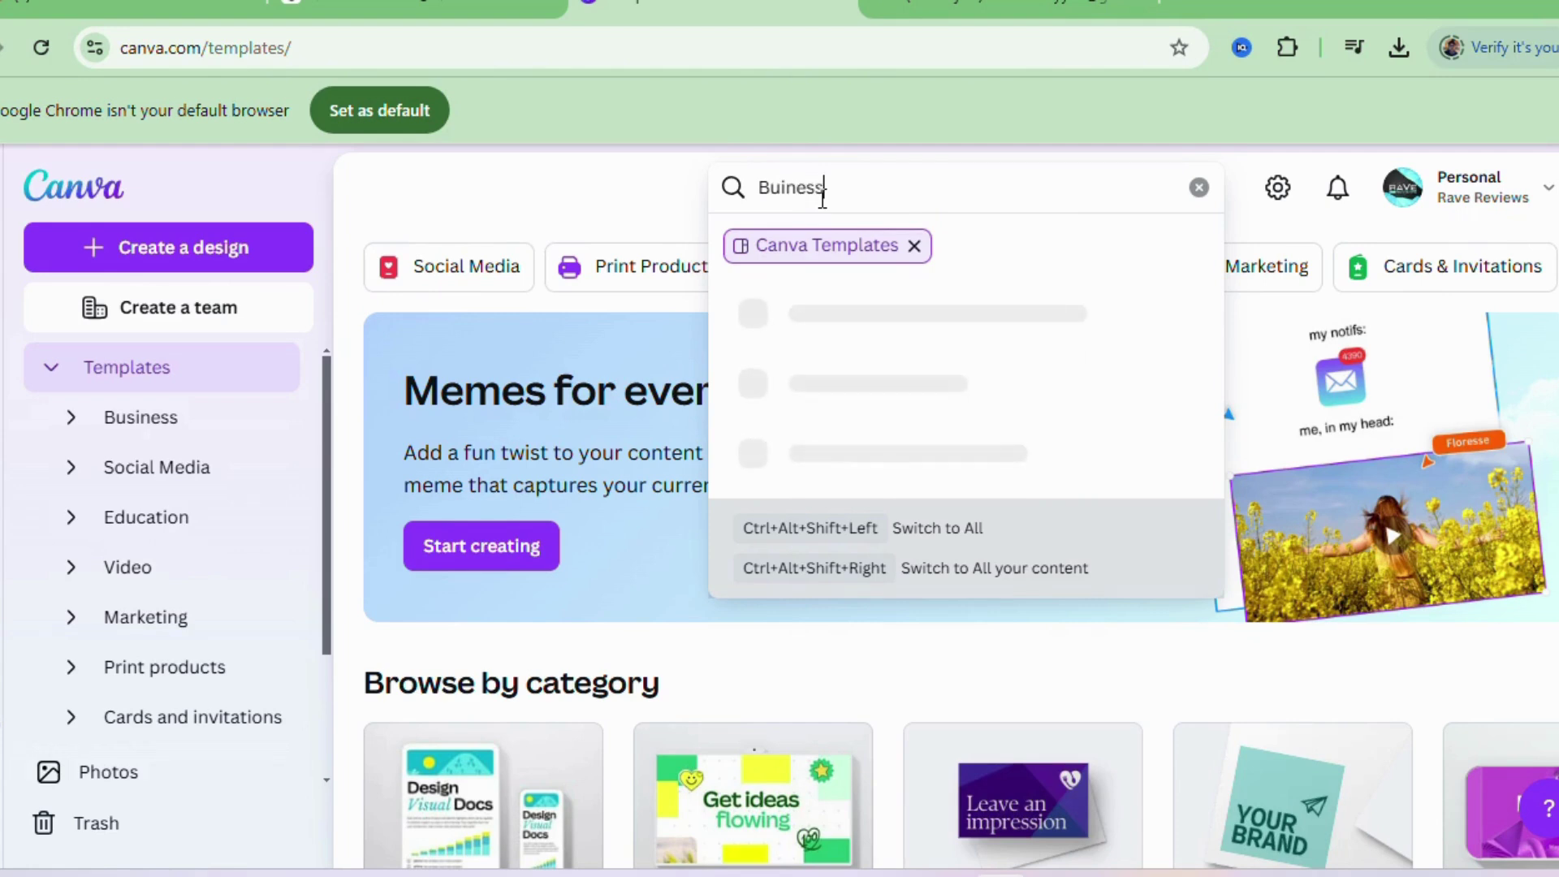
type(" cards")
key("Return")
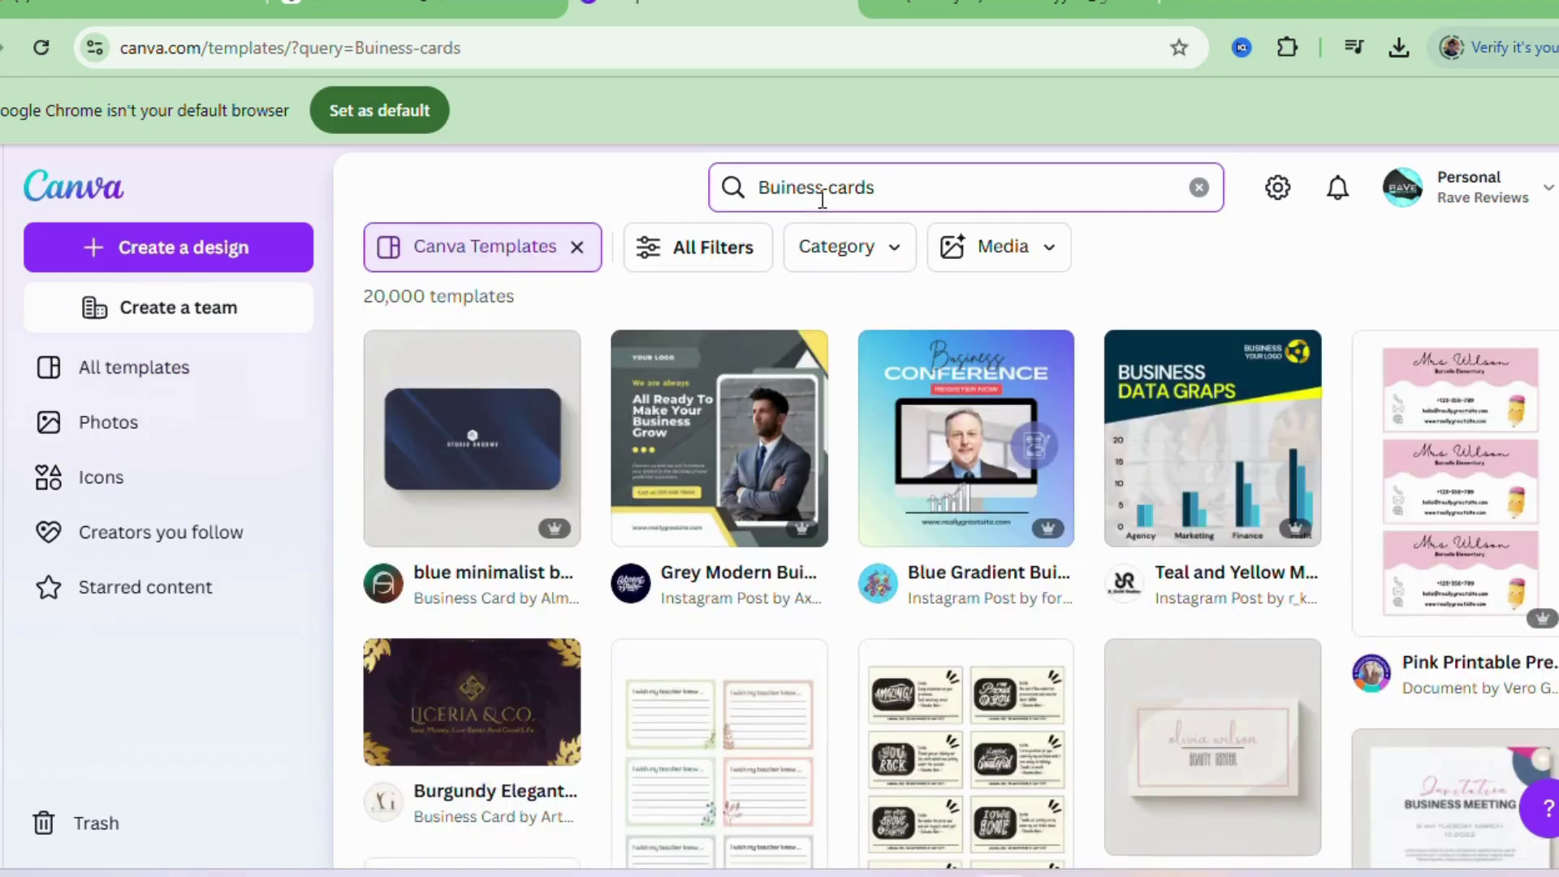
- Examine the business card template results and compare their layouts and styles to find a suitable design
scroll(946, 546, "down", 5)
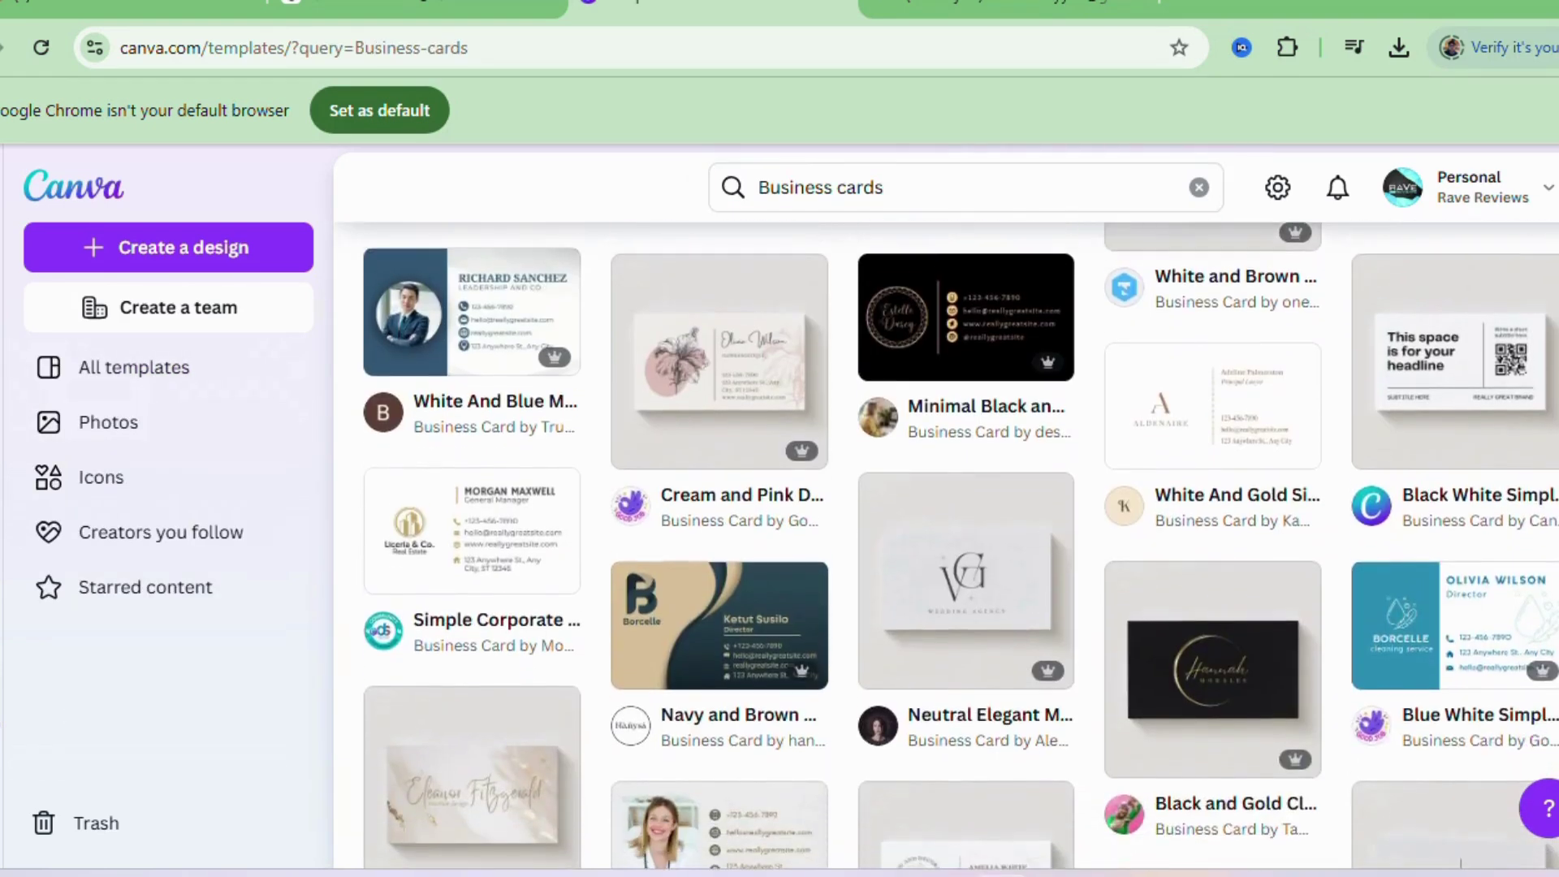
scroll(946, 545, "down", 2)
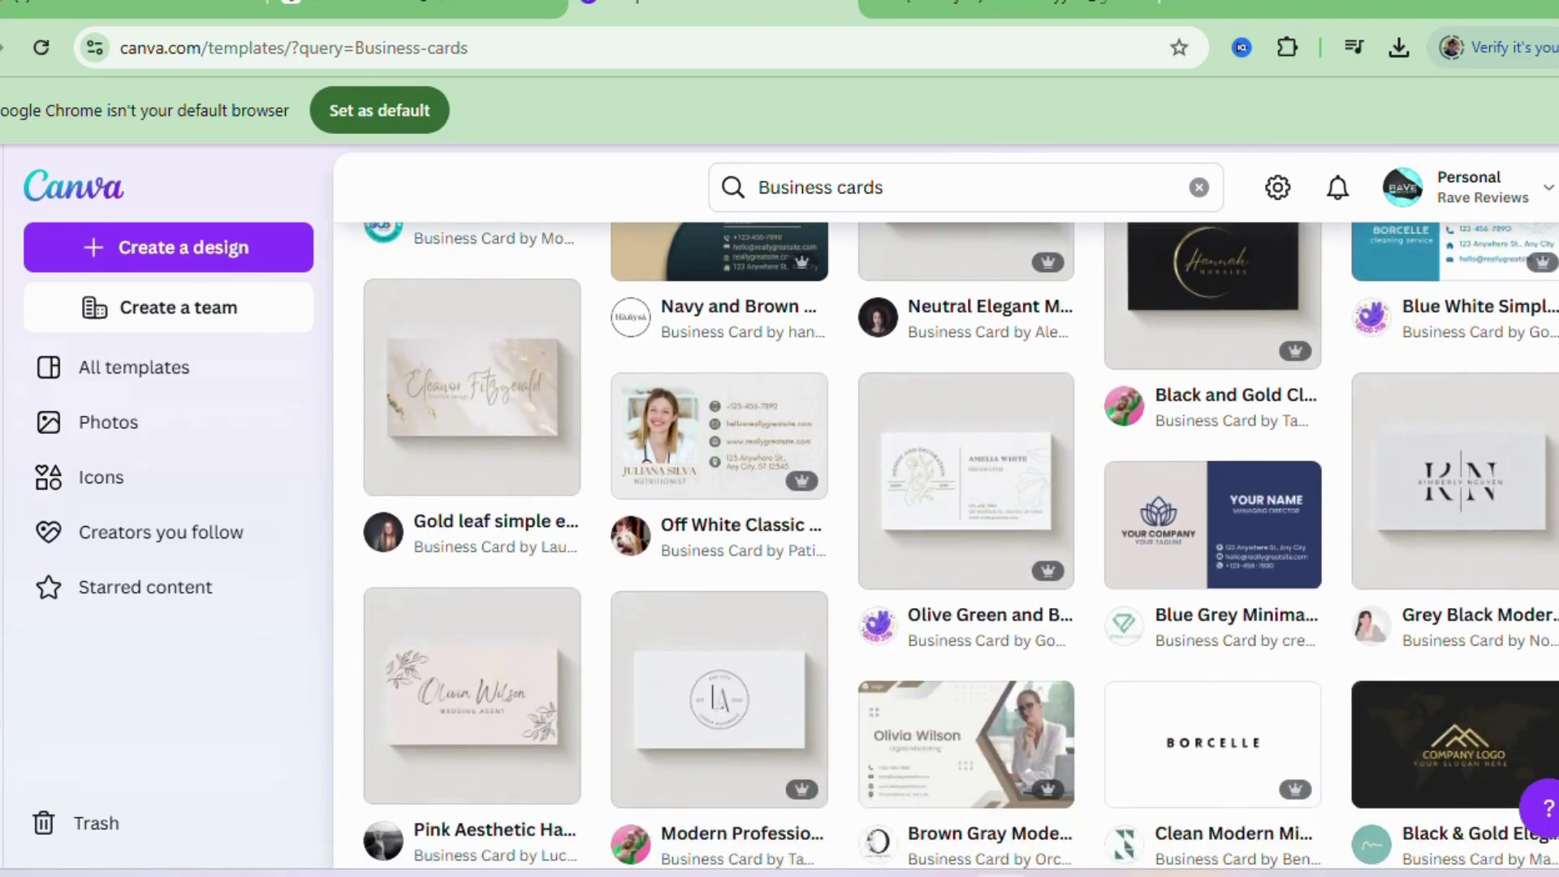
scroll(946, 546, "down", 4)
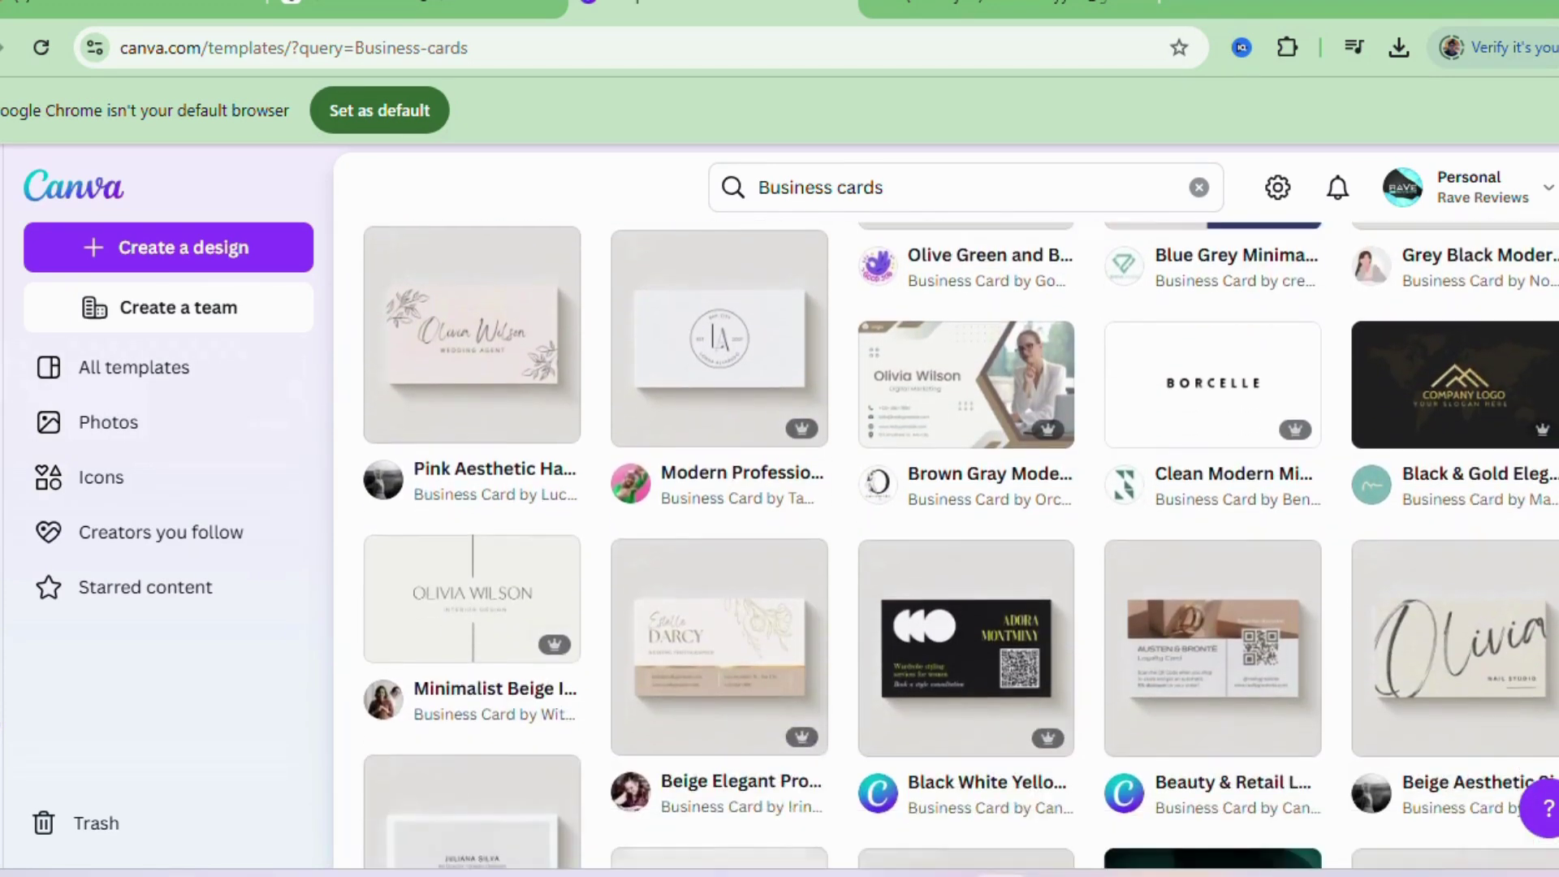
scroll(947, 546, "down", 4)
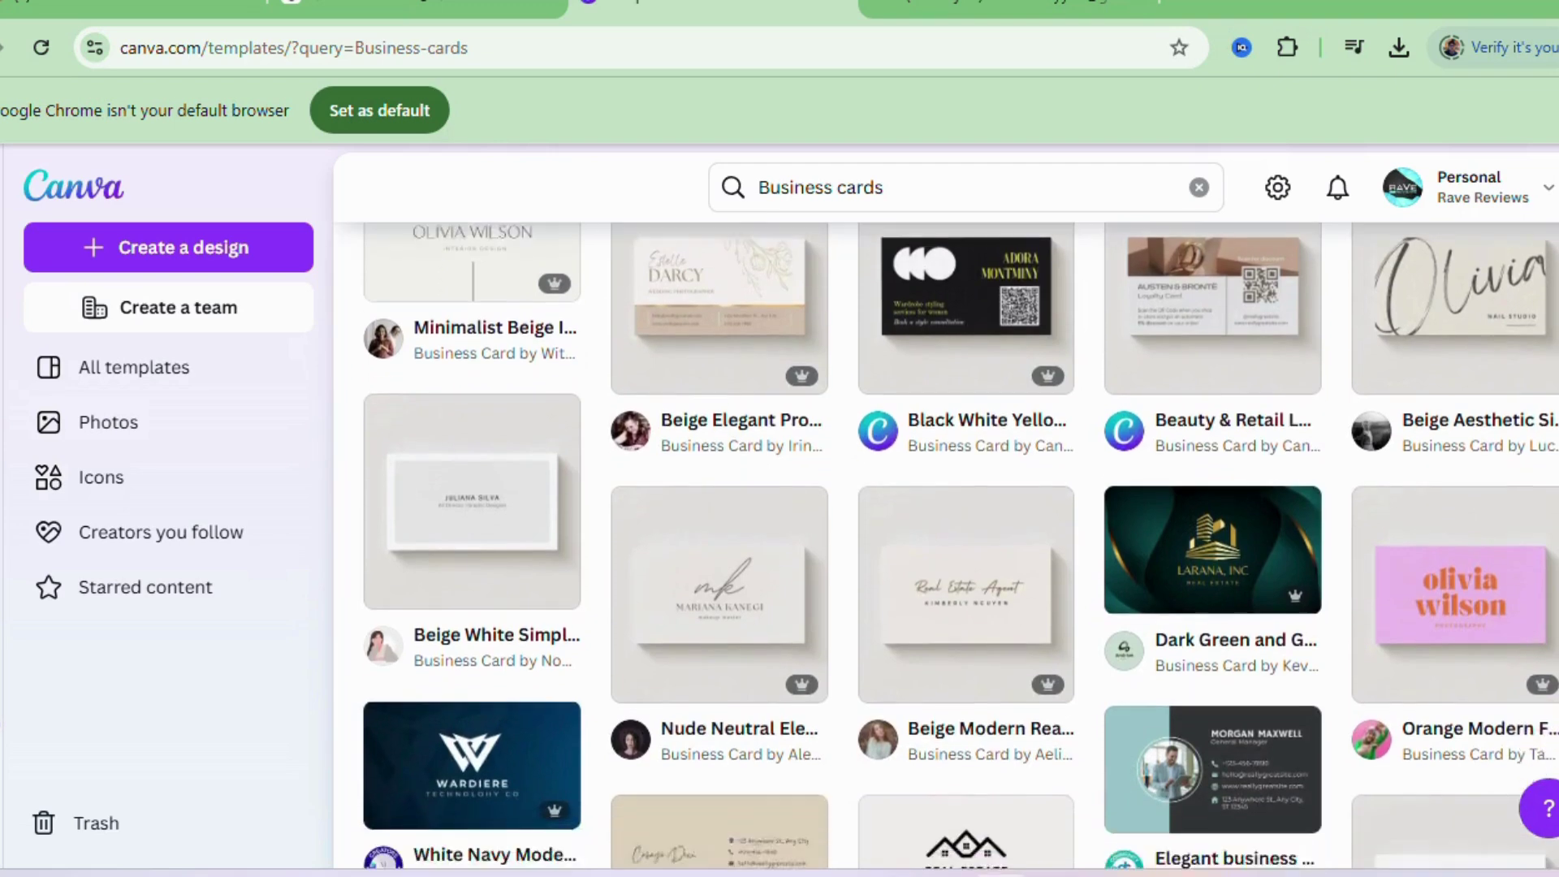
scroll(946, 545, "up", 1)
scroll(946, 546, "down", 12)
scroll(946, 546, "up", 5)
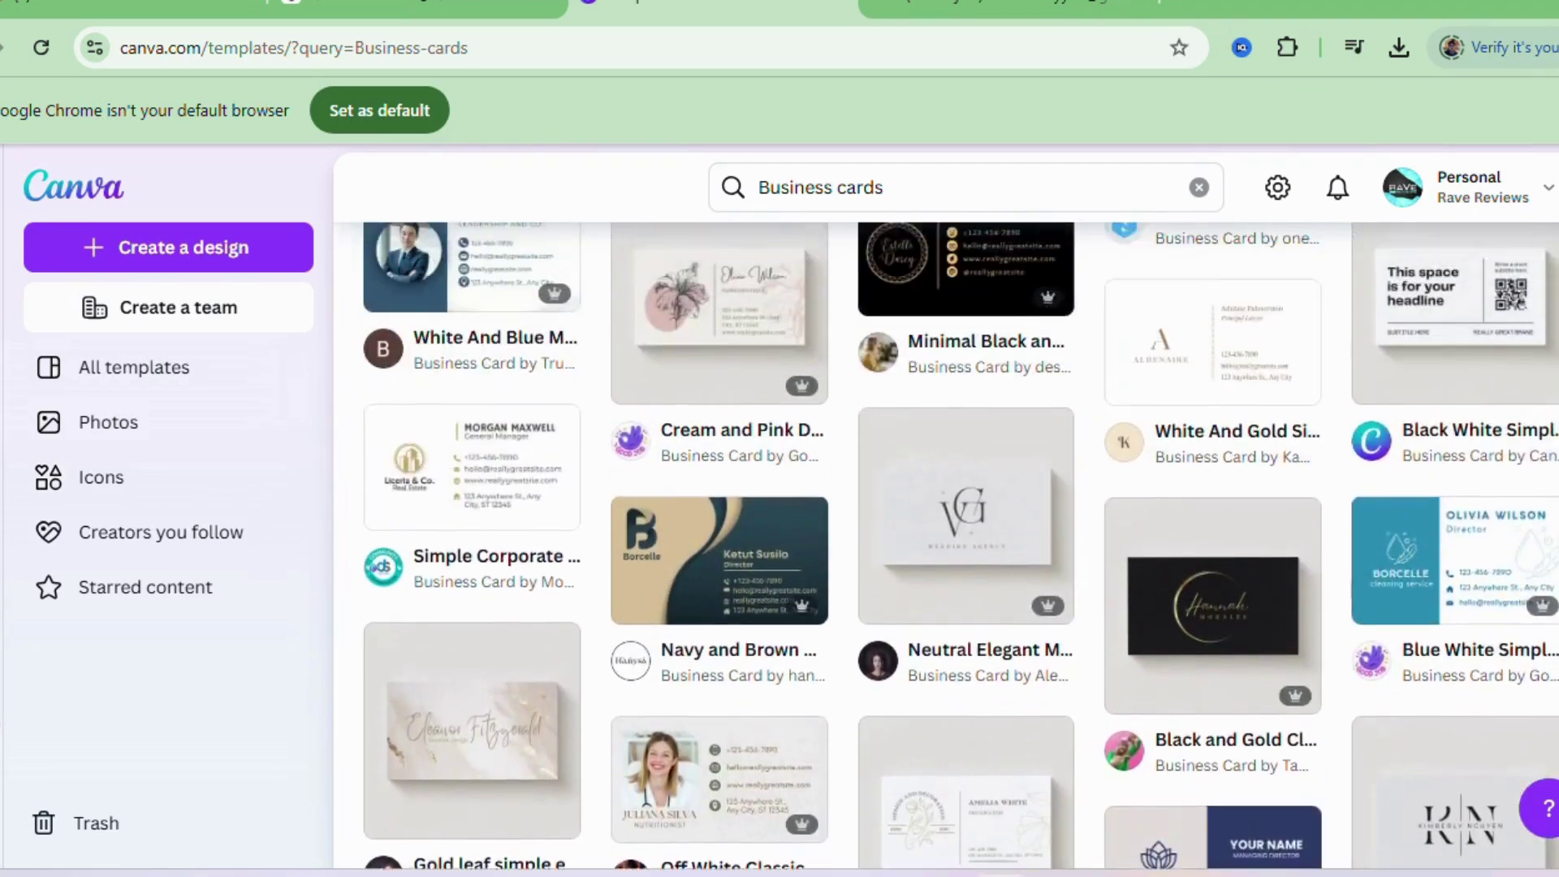
scroll(946, 546, "up", 4)
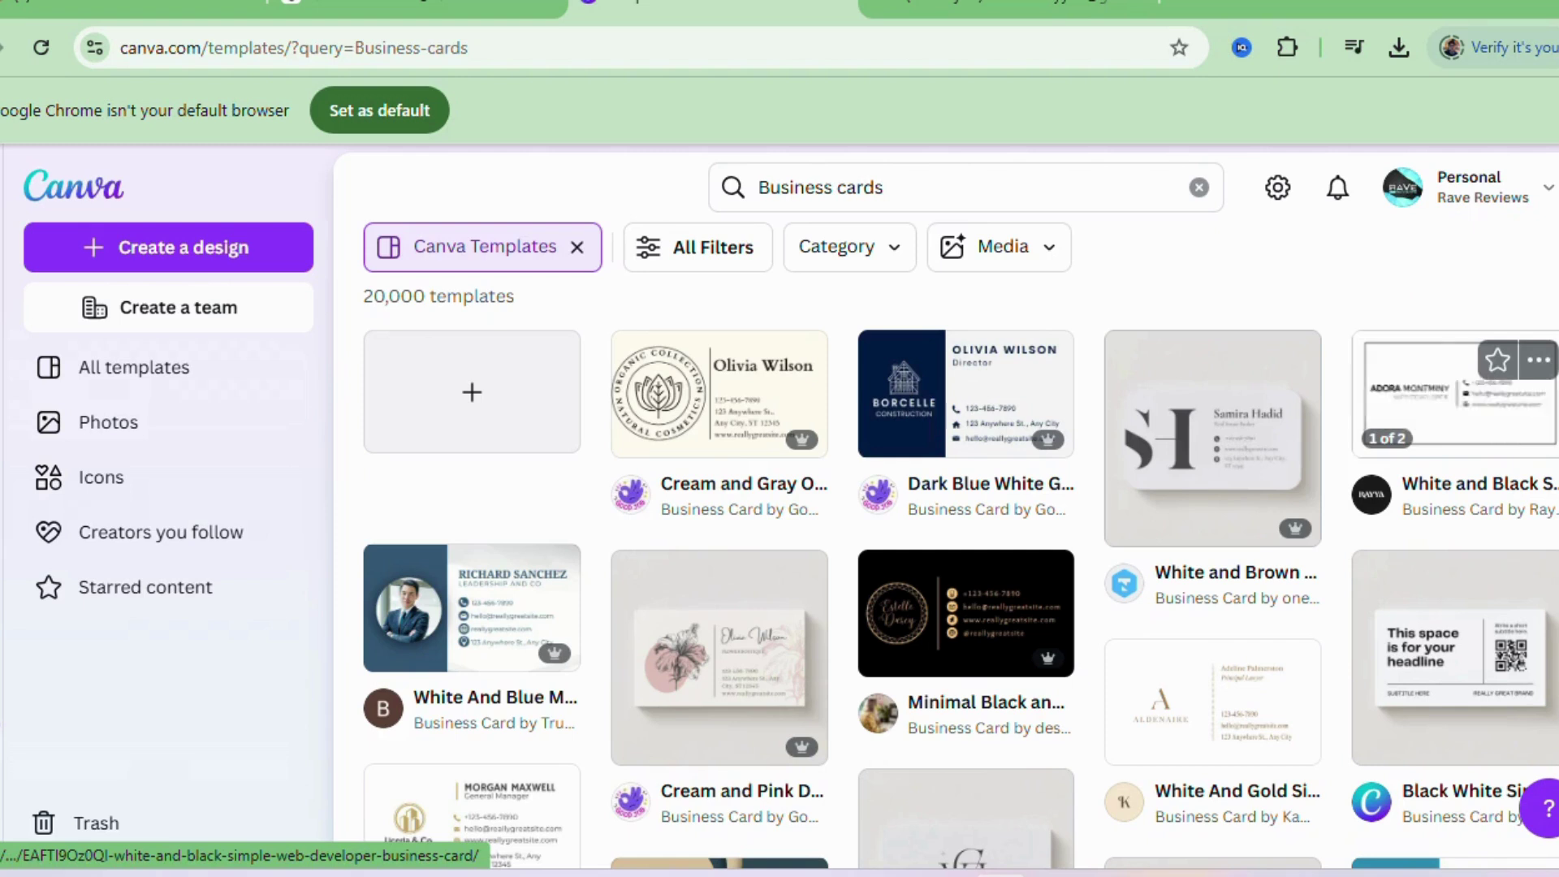
scroll(946, 544, "down", 1)
scroll(946, 544, "down", 1)
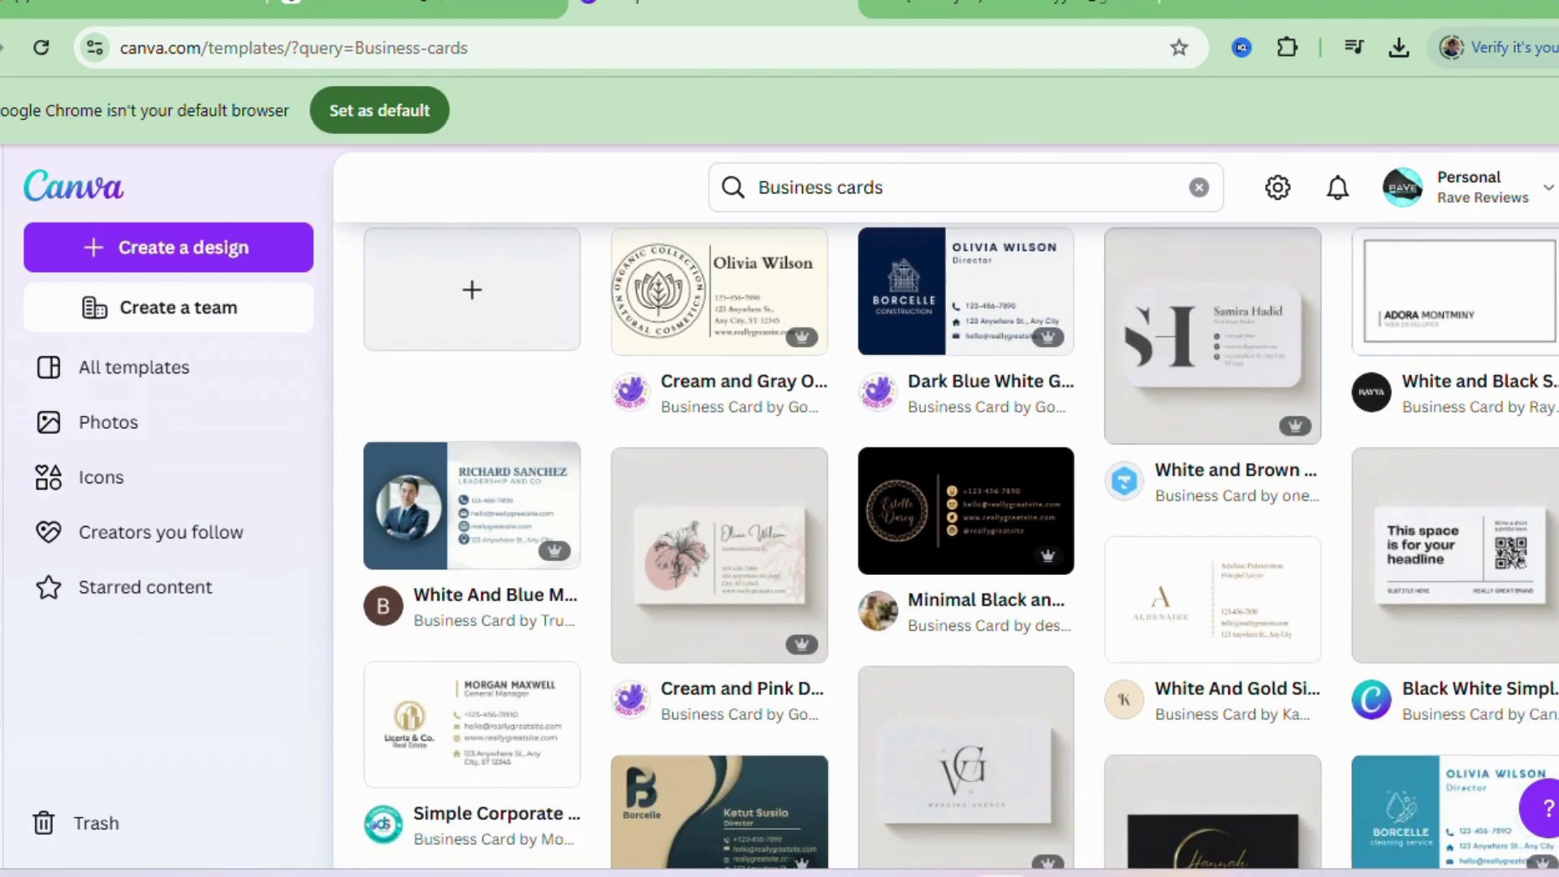
scroll(946, 544, "down", 1)
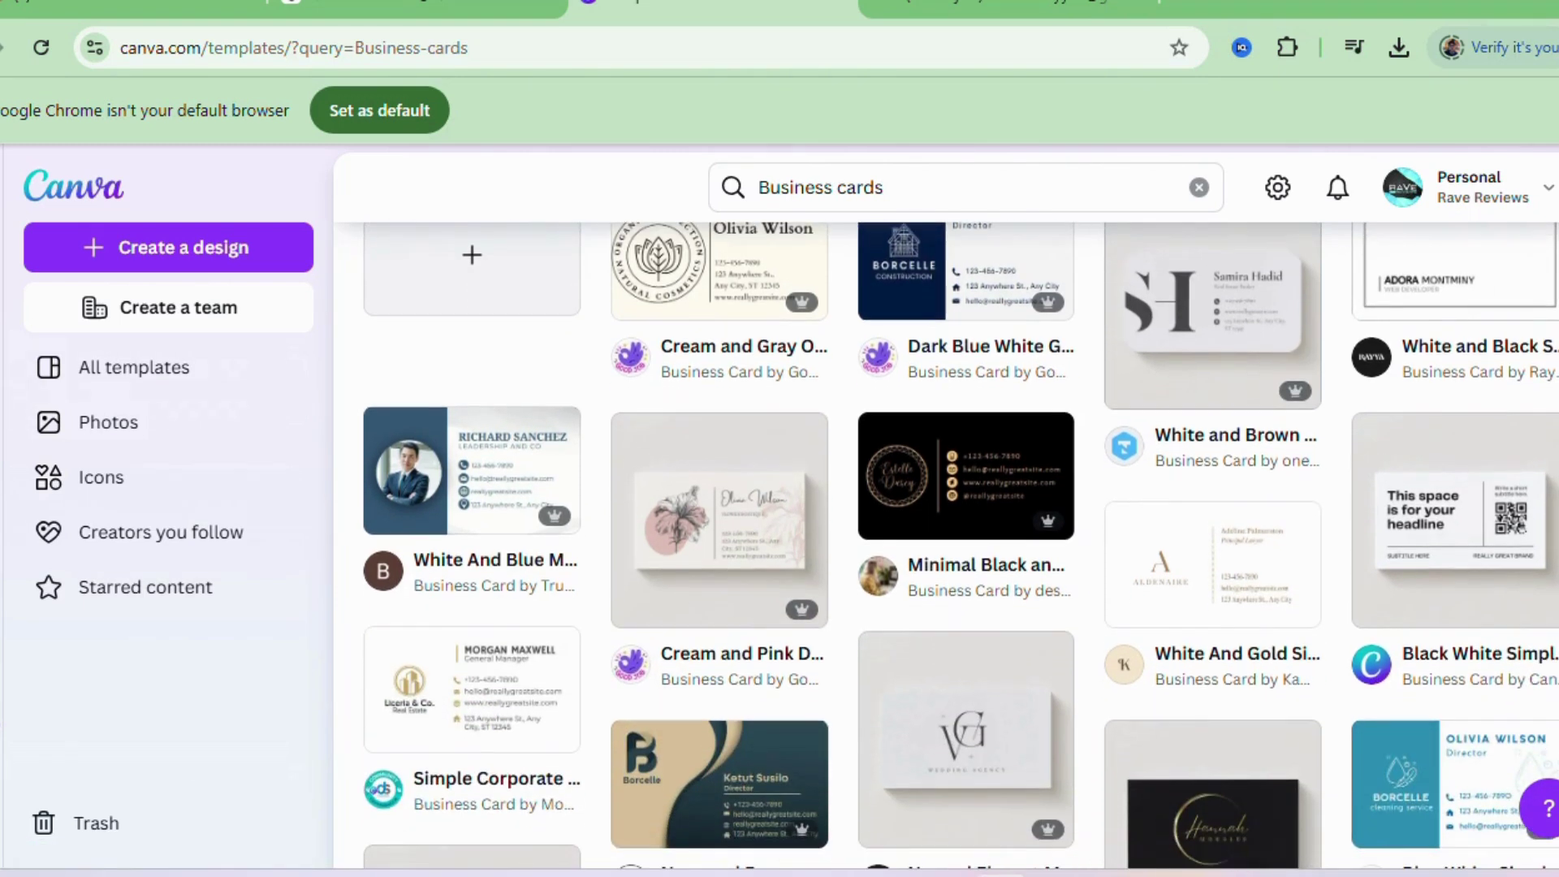
scroll(720, 504, "down", 1)
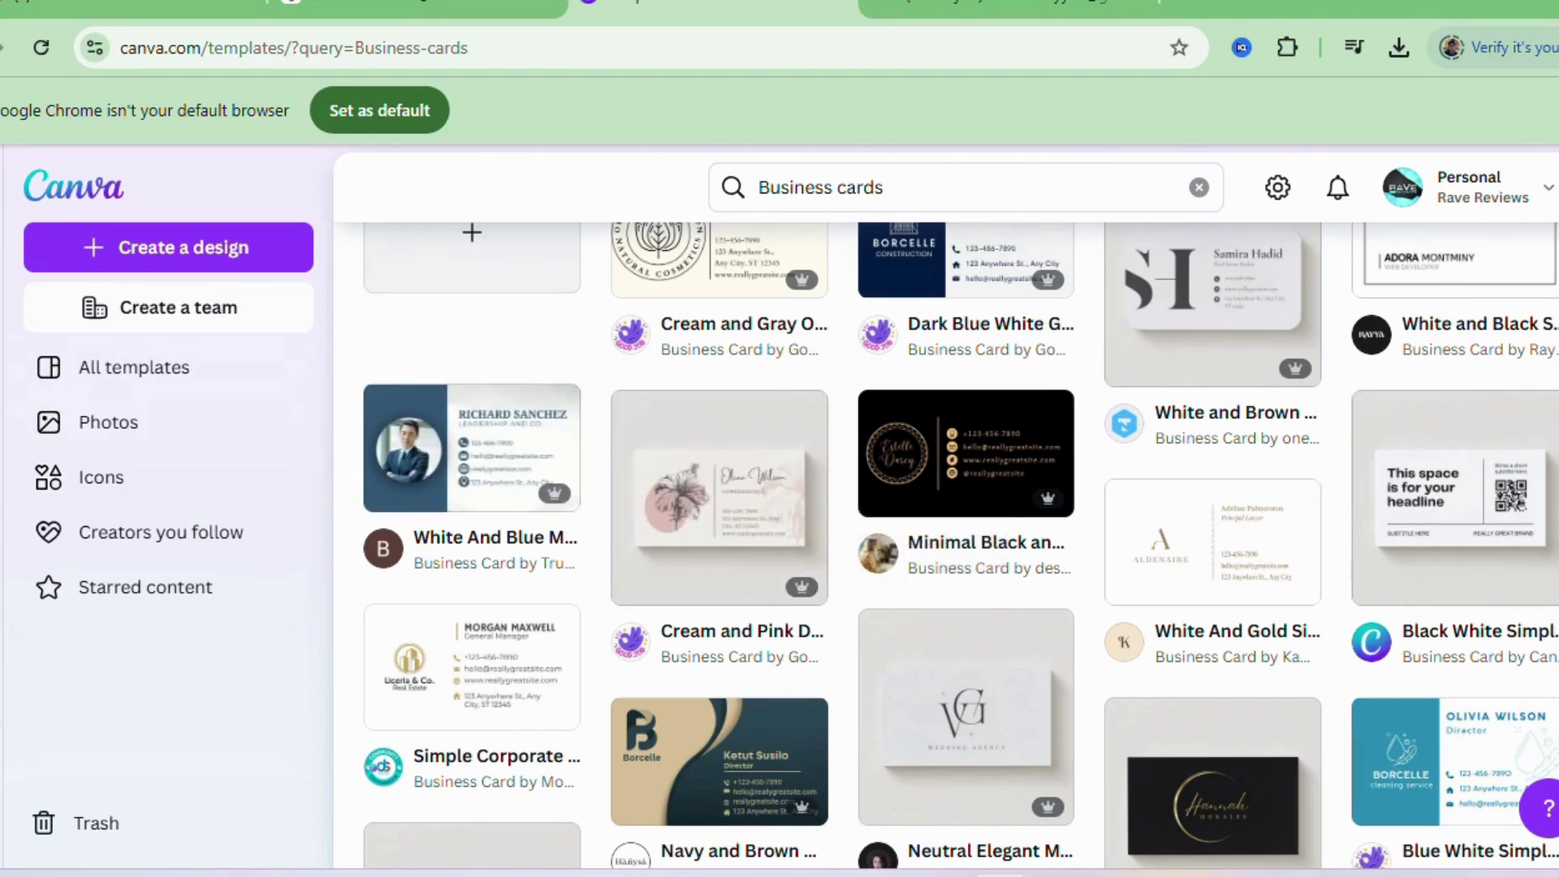
scroll(946, 544, "down", 3)
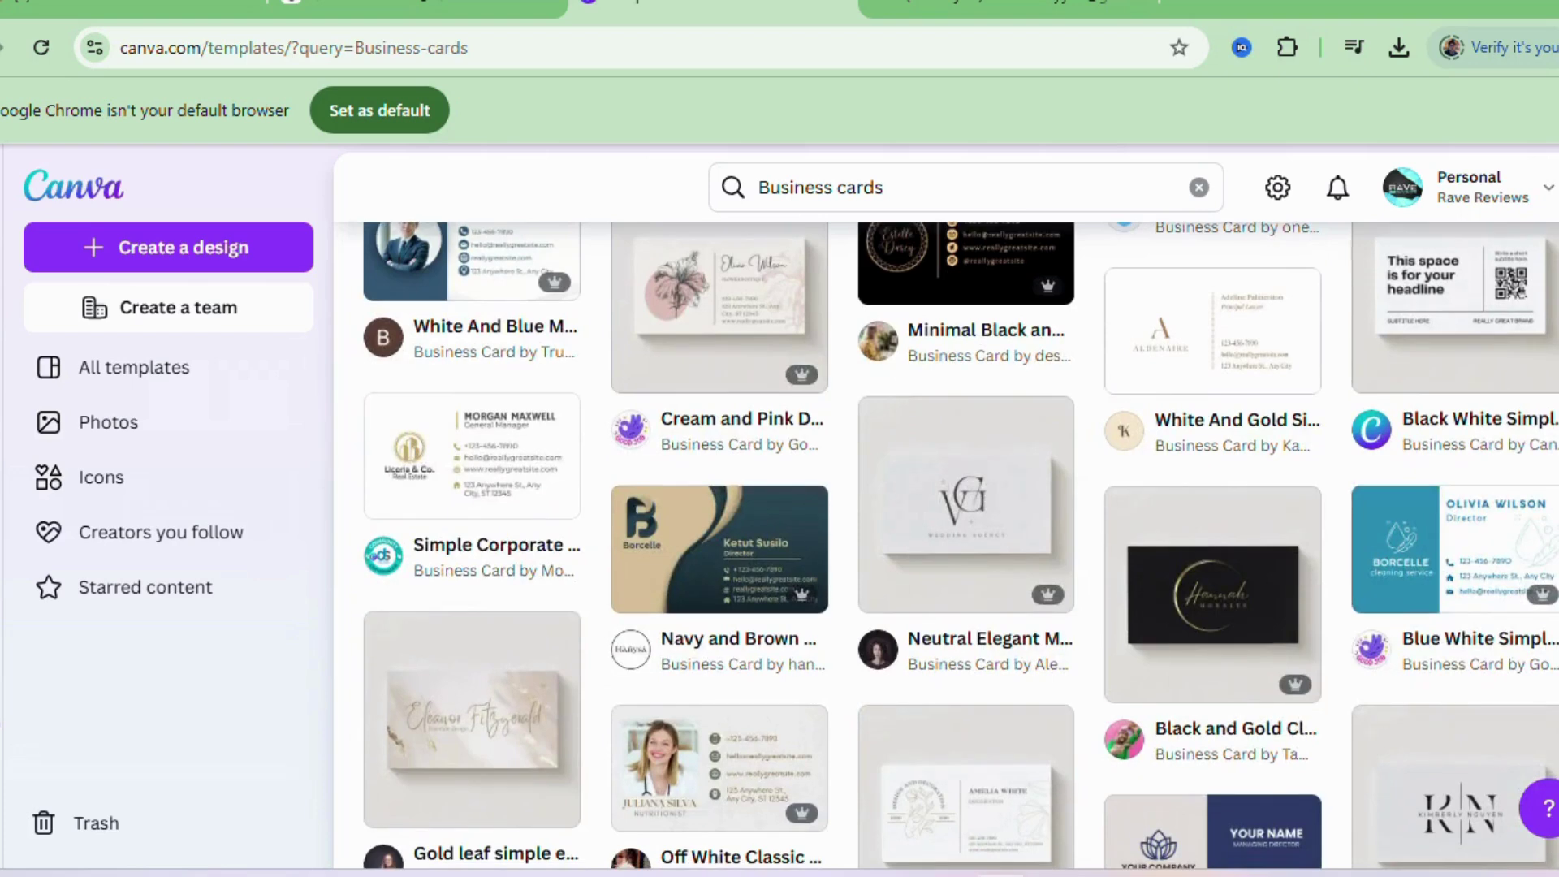
scroll(960, 544, "down", 1)
scroll(946, 544, "down", 3)
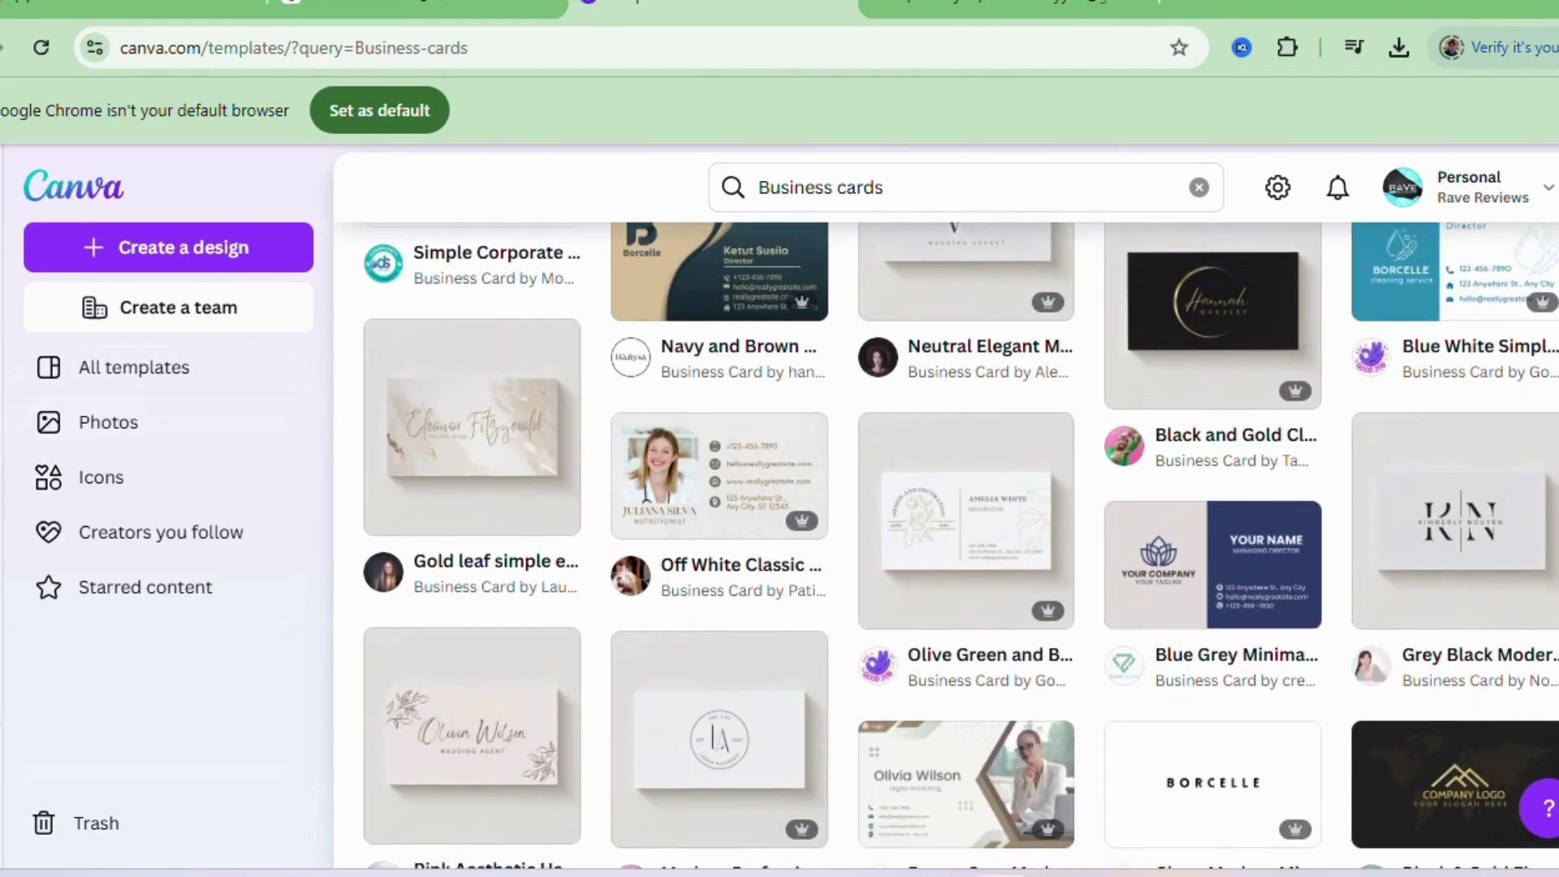
scroll(961, 544, "down", 1)
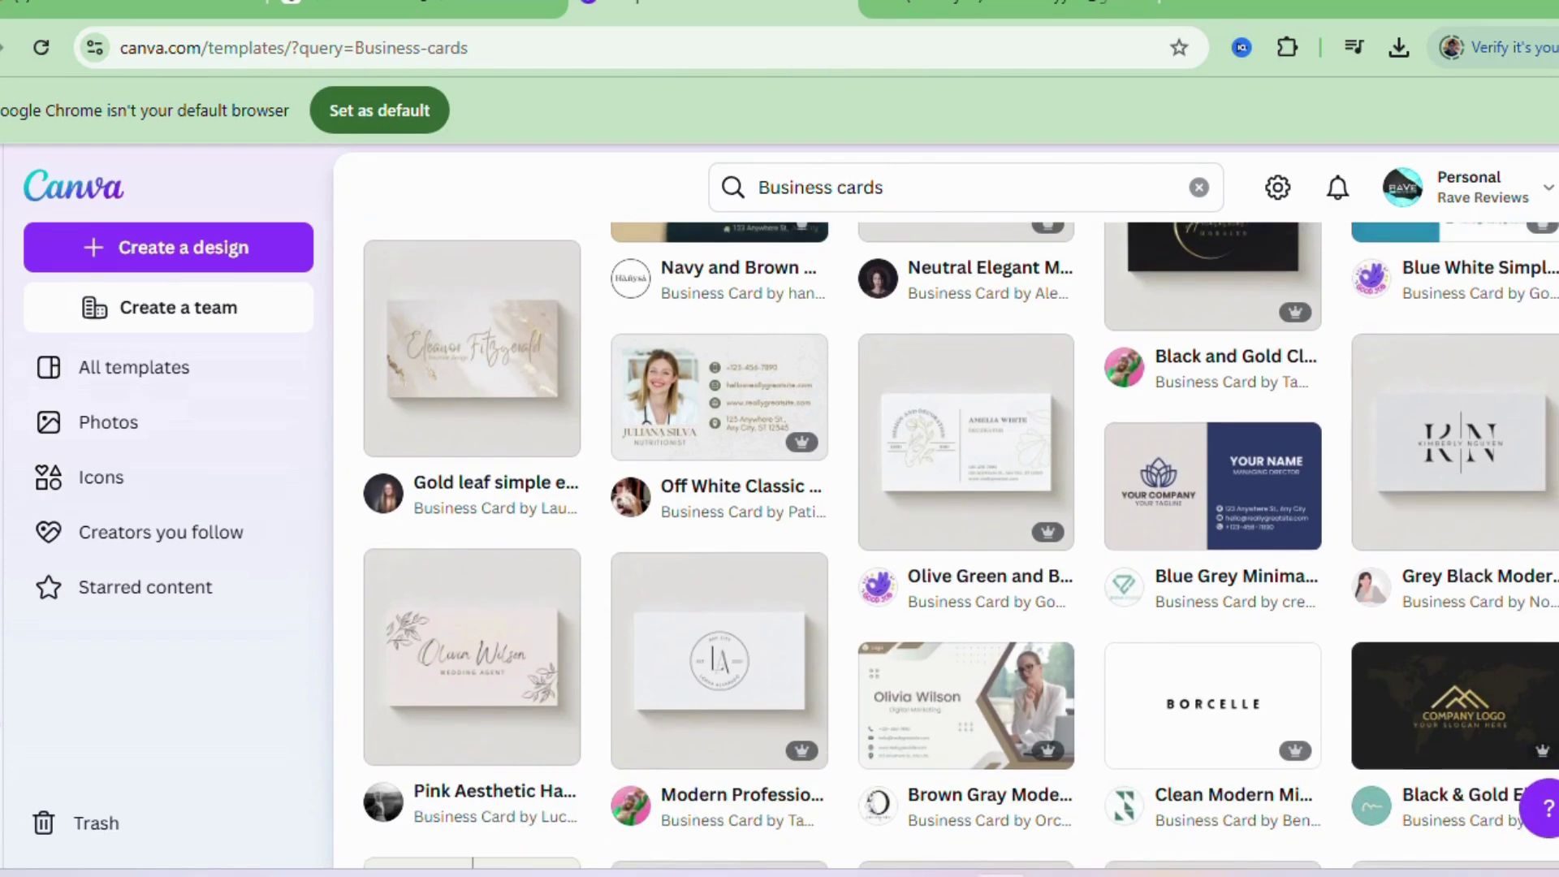
scroll(946, 544, "down", 1)
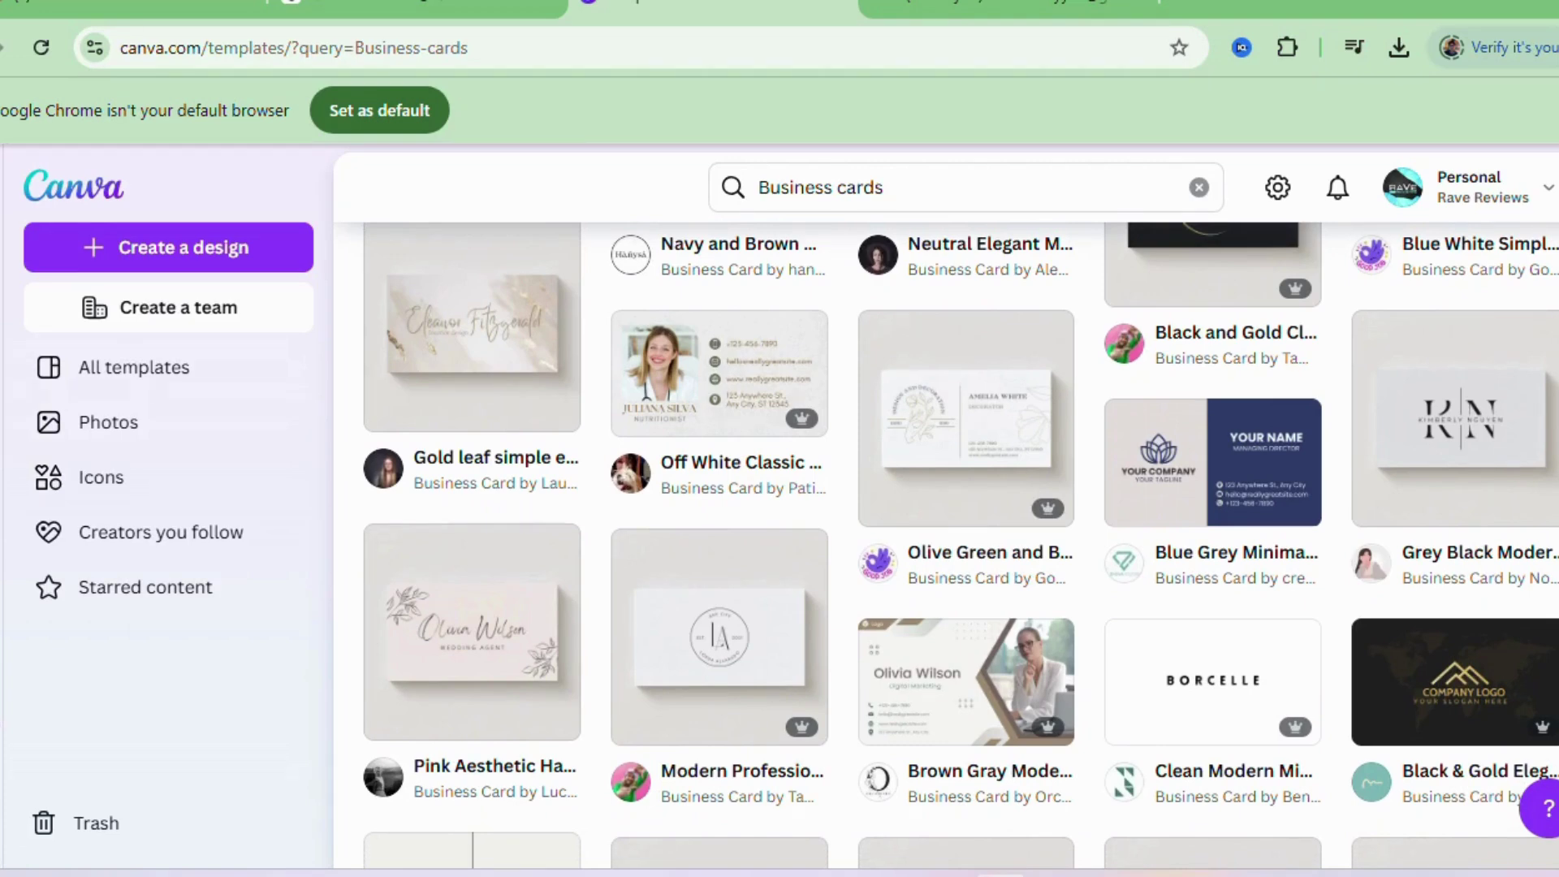
scroll(946, 544, "down", 3)
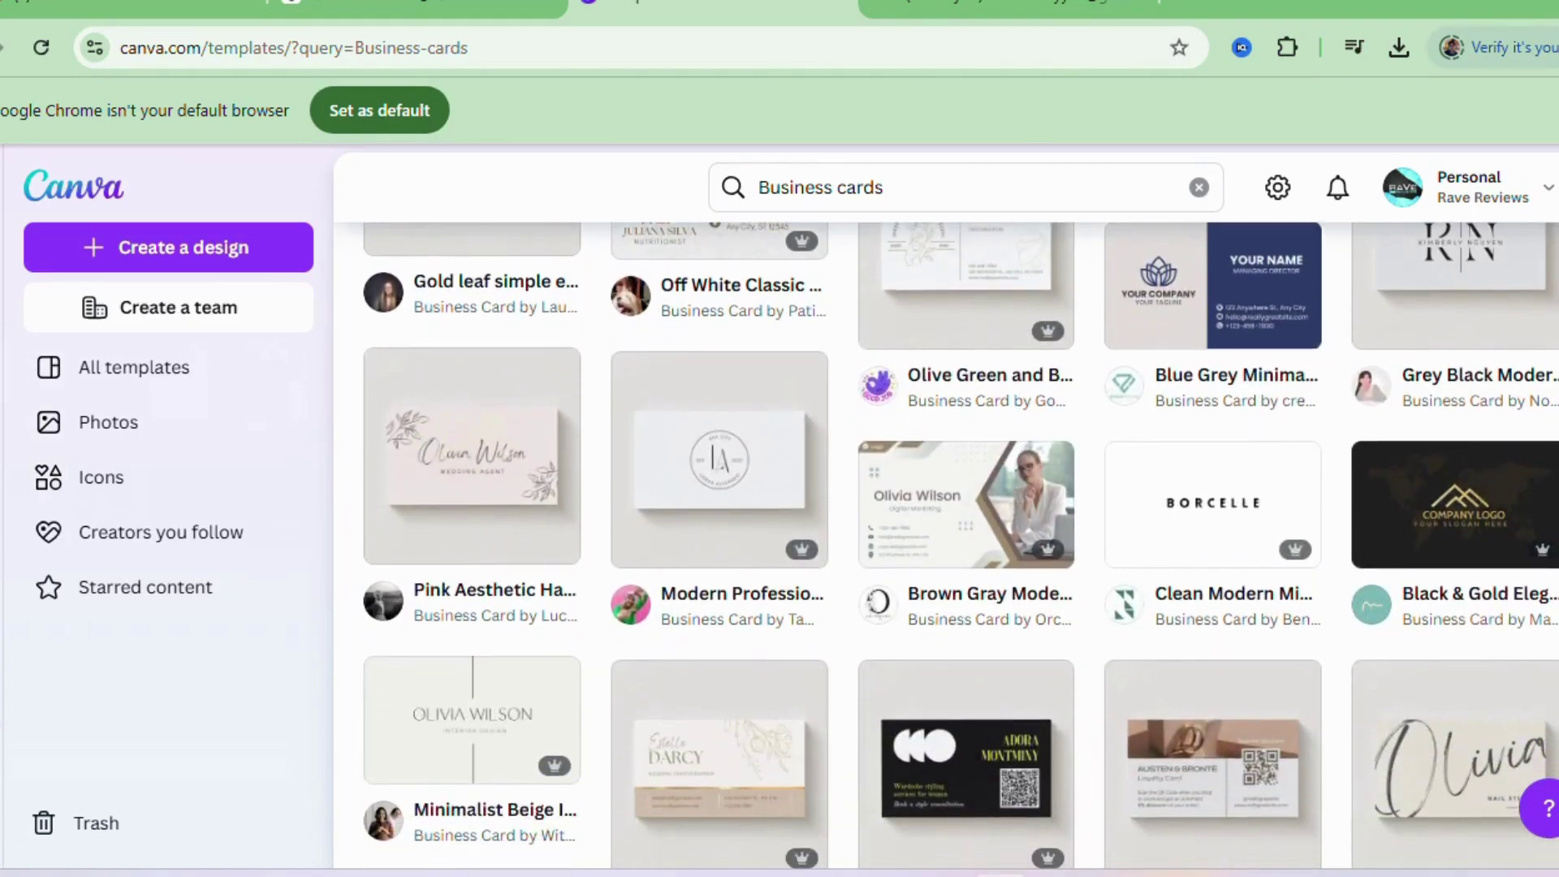
scroll(961, 544, "down", 2)
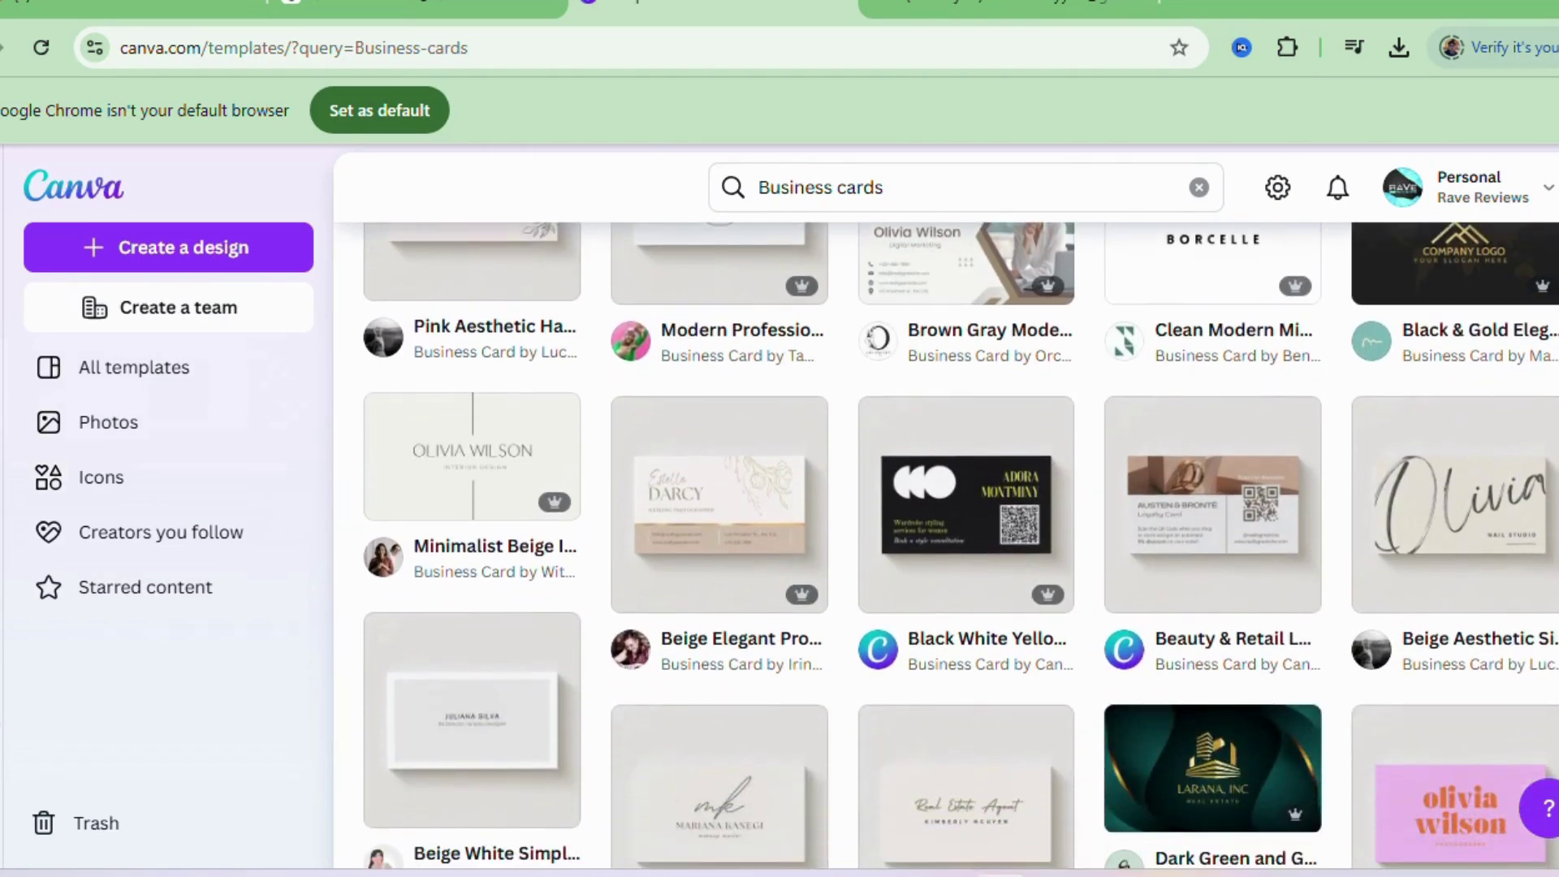
scroll(961, 544, "down", 2)
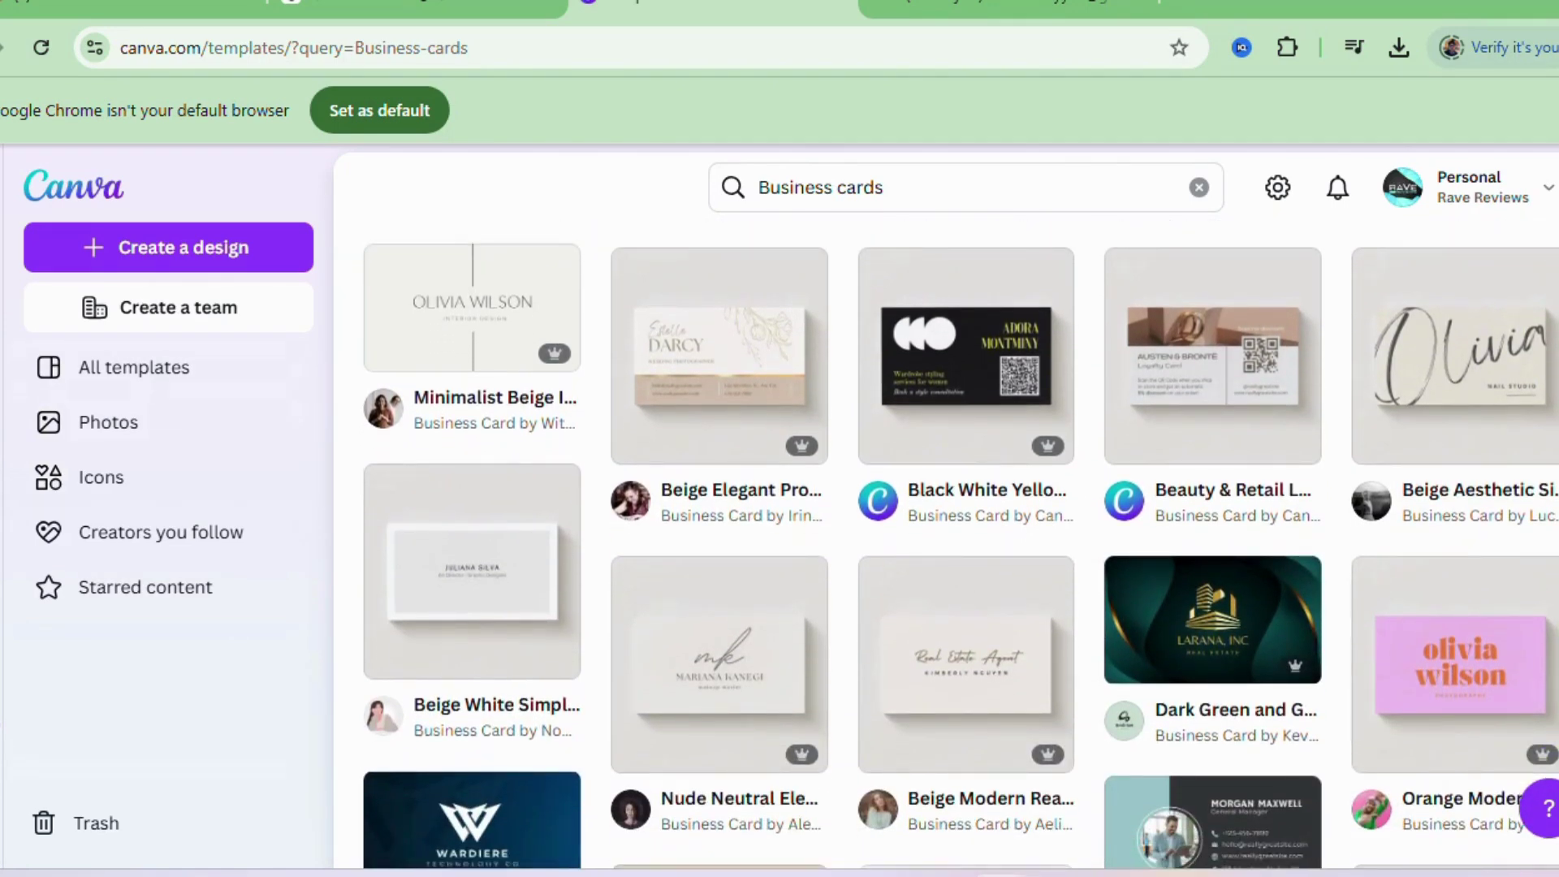
scroll(1191, 335, "down", 1)
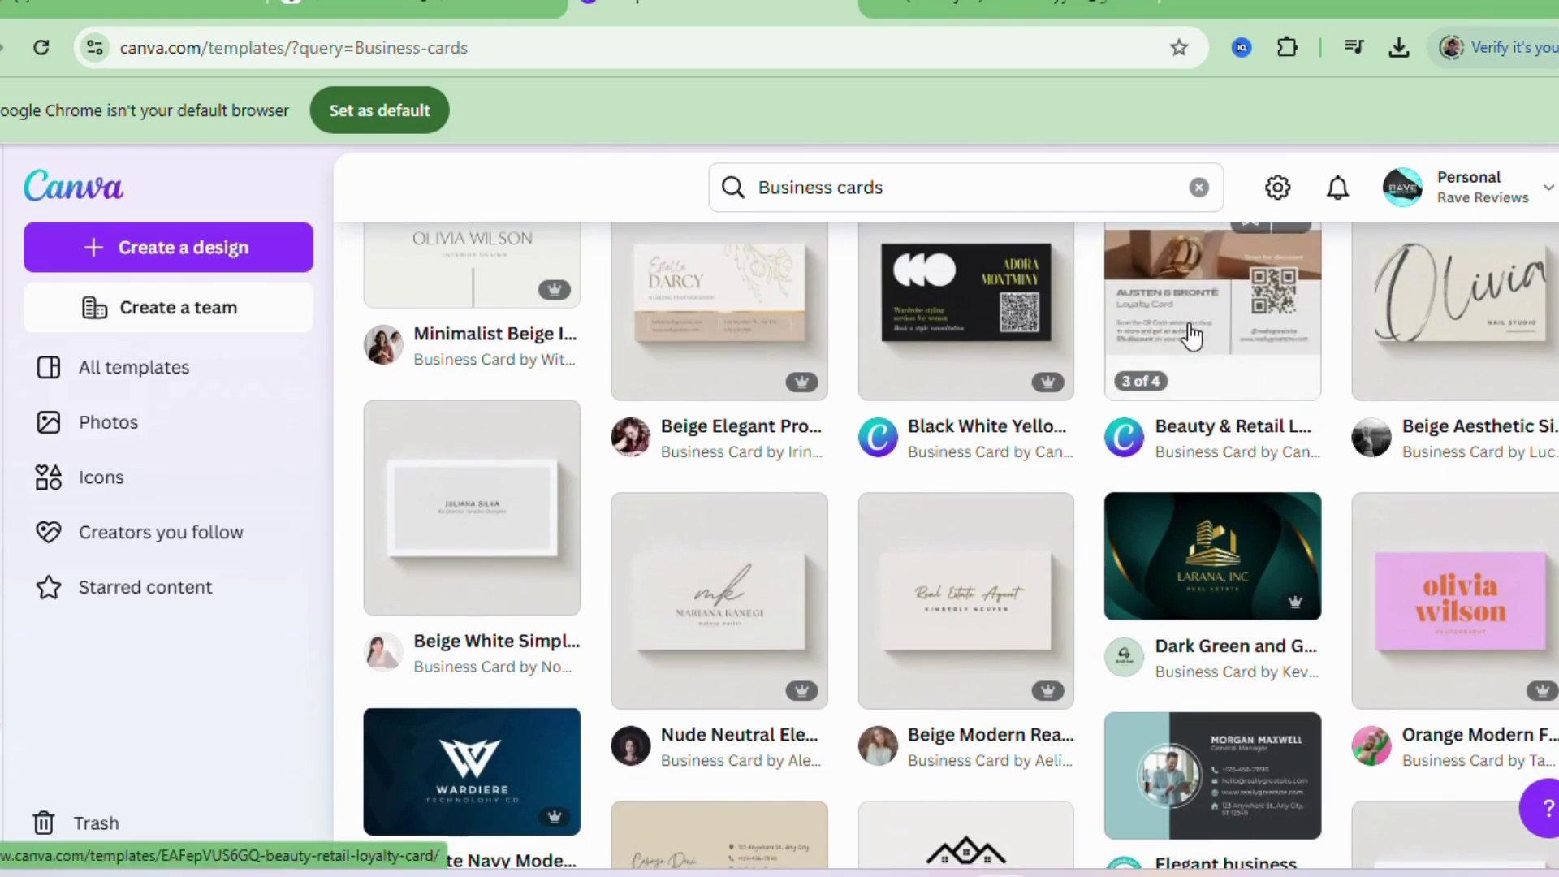
- Open the Beauty & Retail Loyalty Card template and review its paper type, paper finish and corner options
left_click(1191, 334)
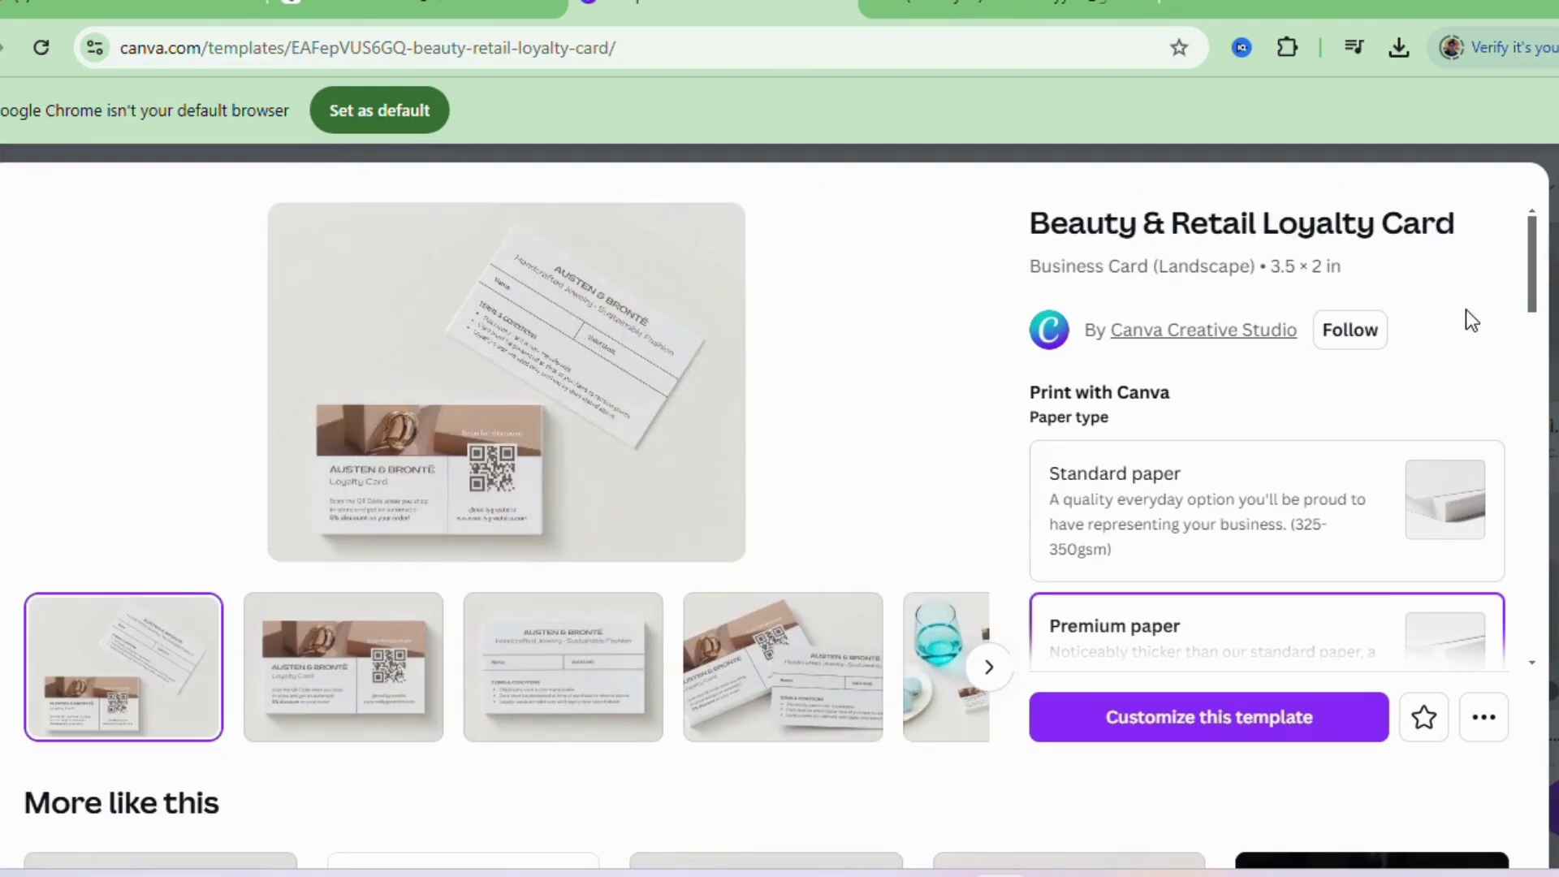
mouse_move(1535, 273)
left_mouse_down()
mouse_move(1542, 369)
mouse_move(1517, 260)
left_mouse_up()
mouse_move(1535, 302)
left_mouse_down()
mouse_move(1543, 393)
mouse_move(1543, 321)
left_mouse_up()
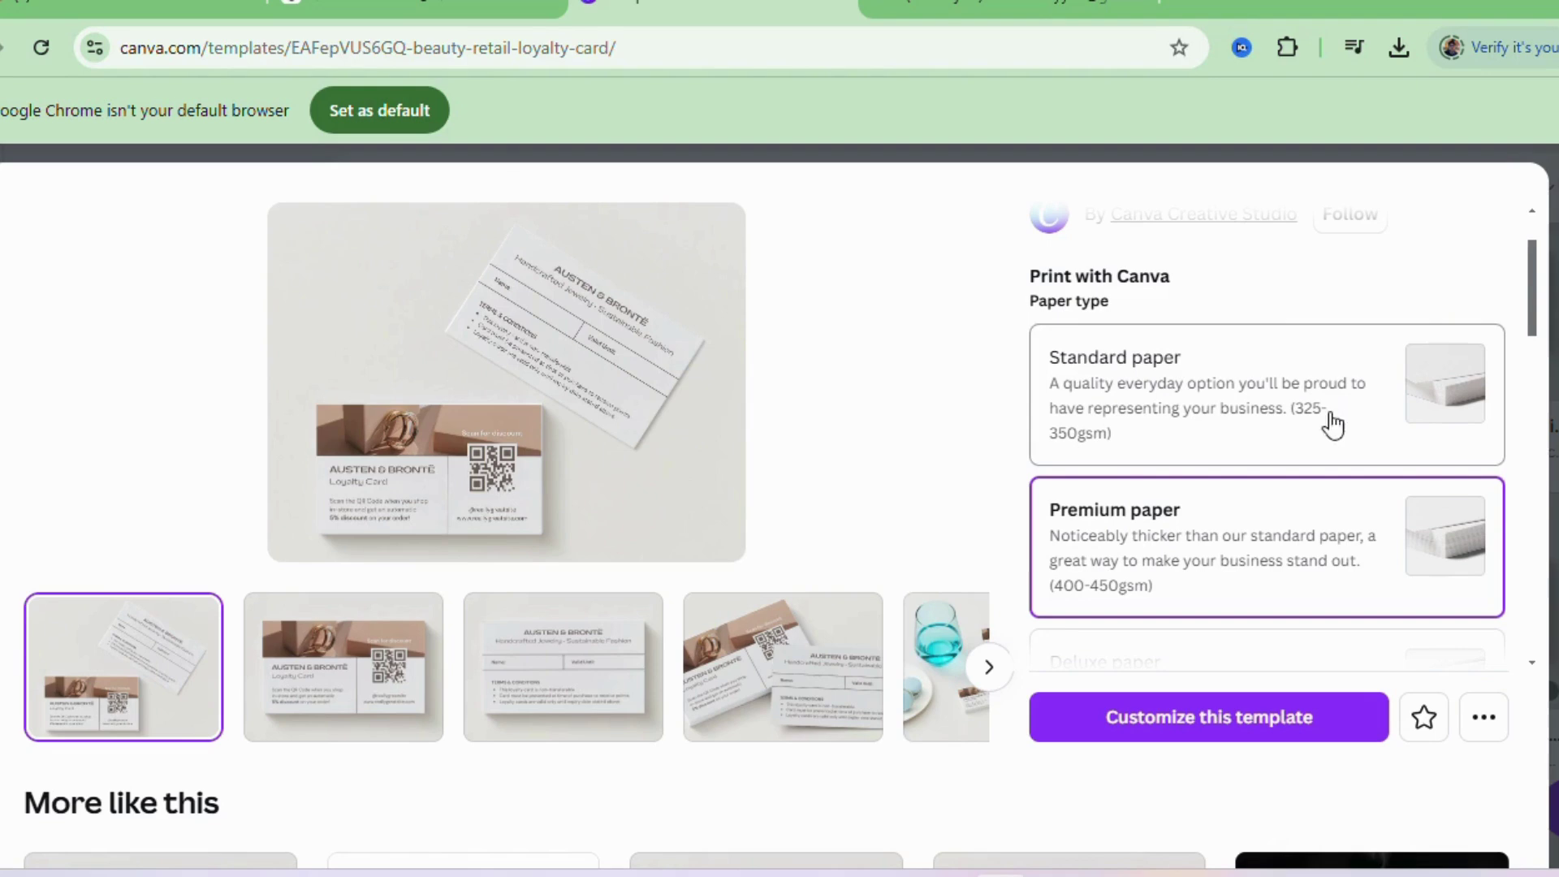
left_click_drag(1535, 335, 1535, 375)
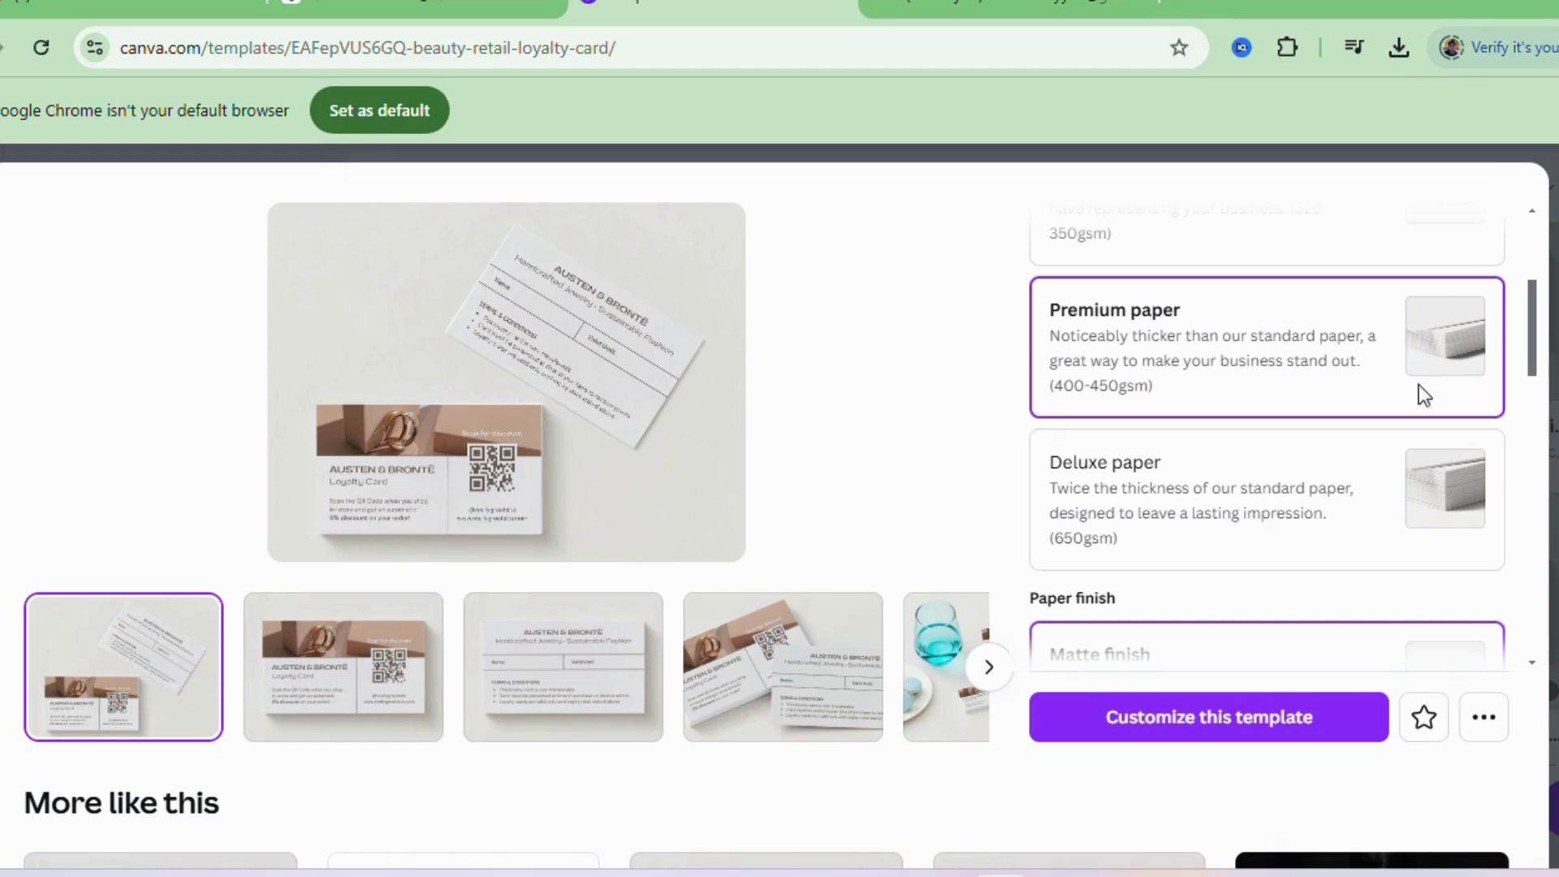
left_click_drag(1535, 377, 1540, 459)
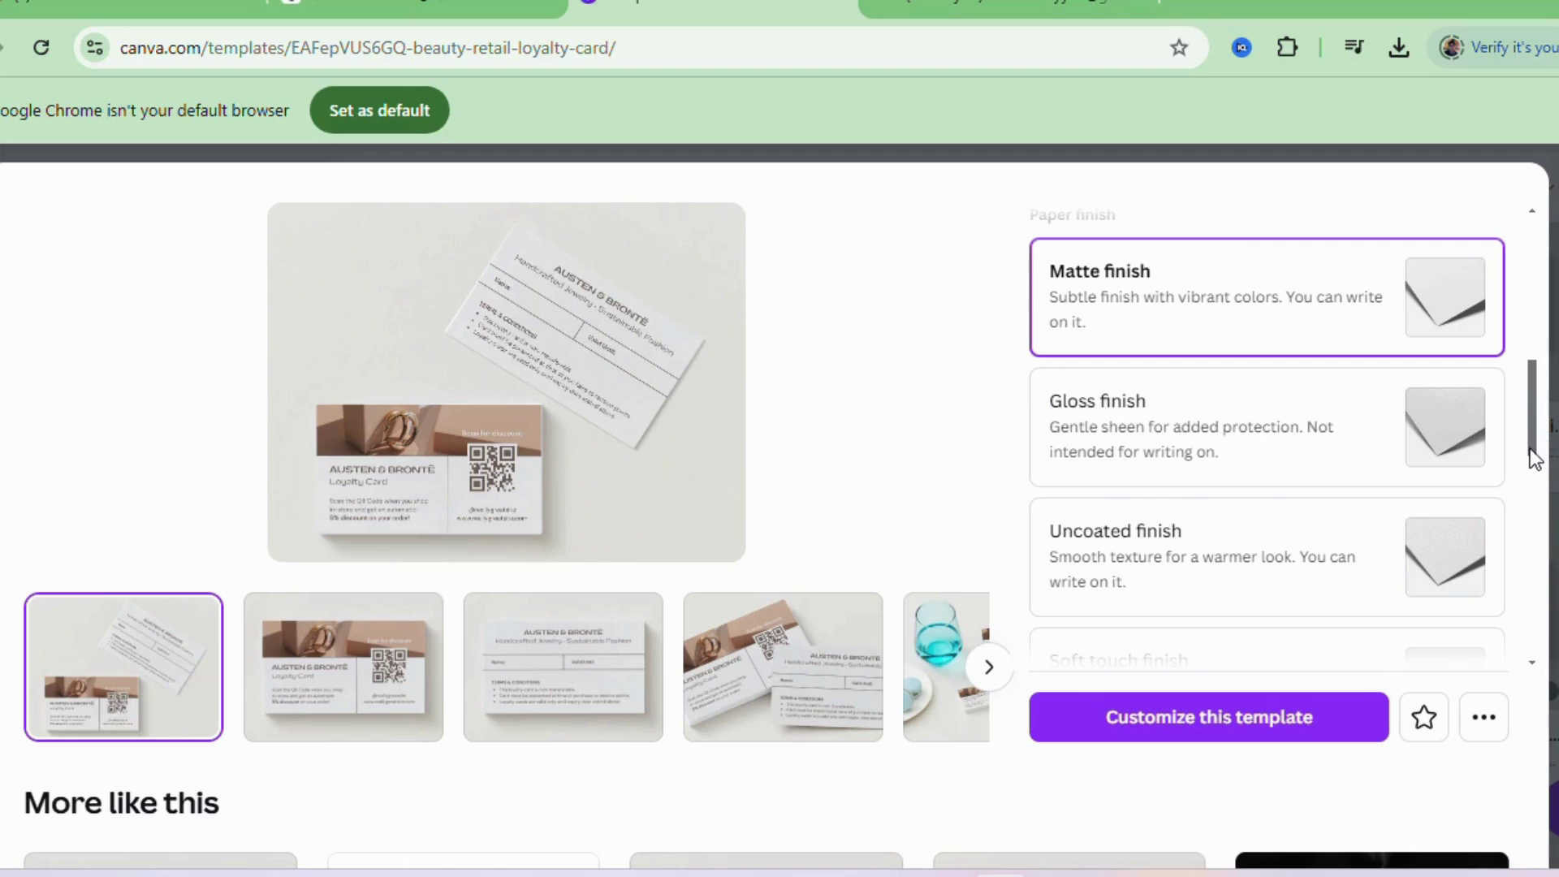
left_click_drag(1531, 449, 1540, 537)
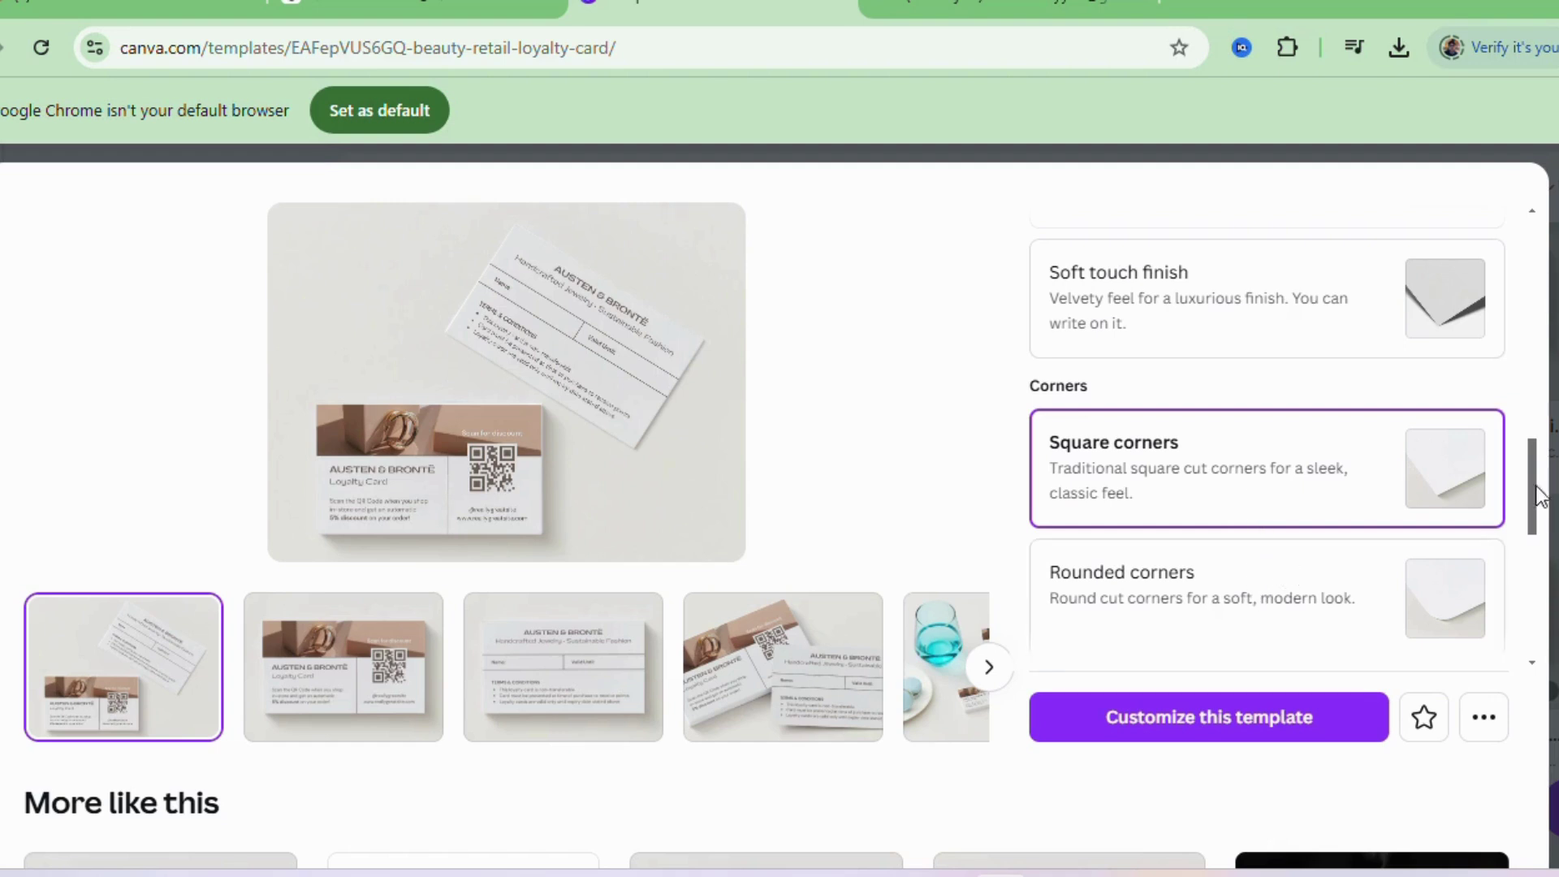
left_click_drag(1541, 495, 1525, 314)
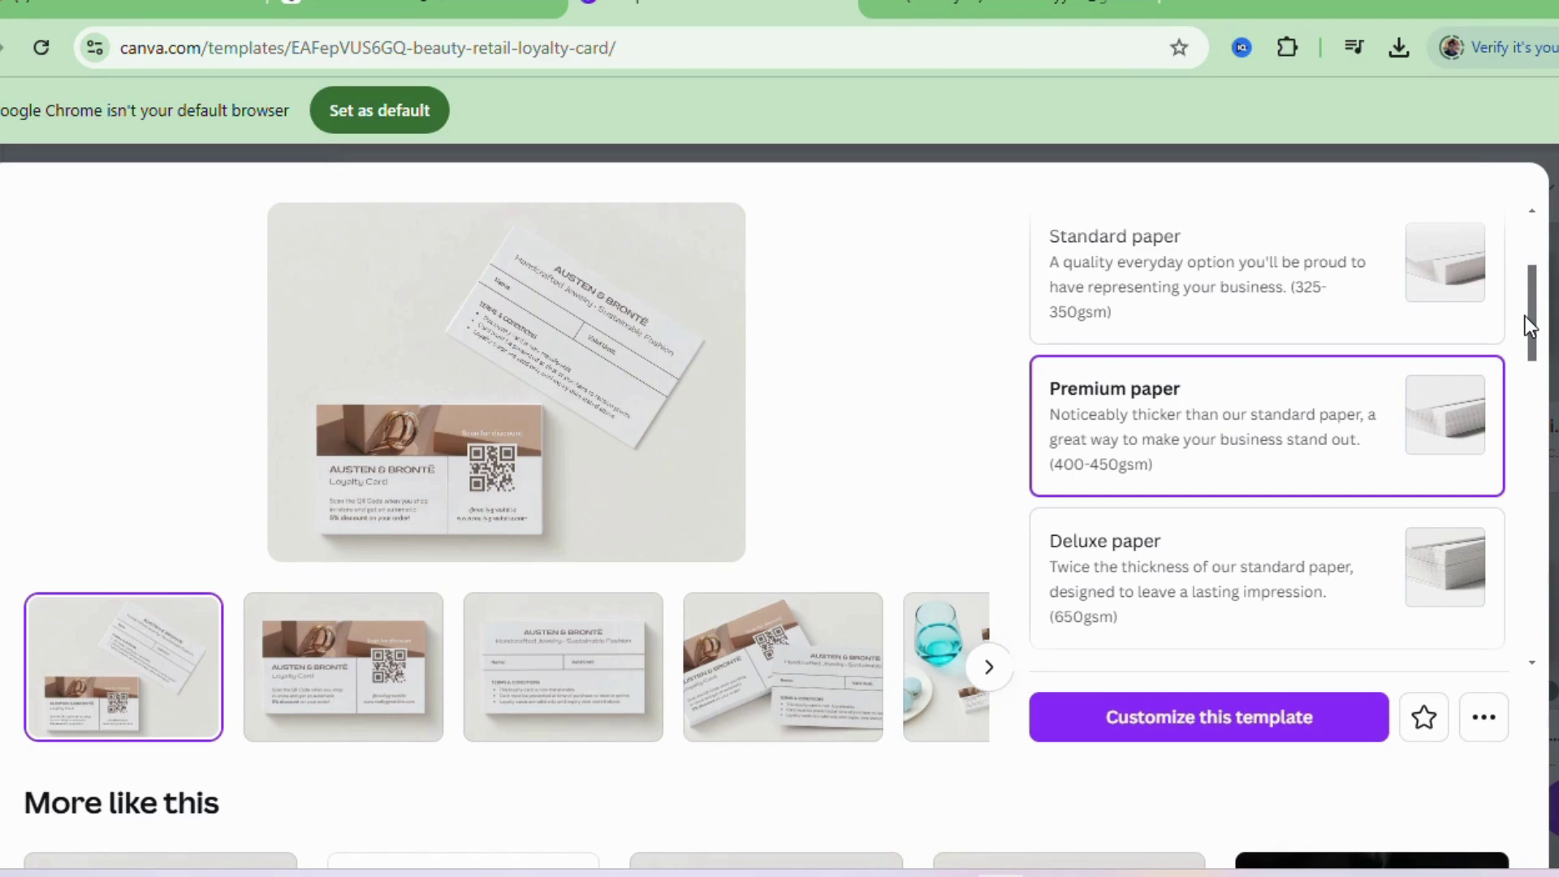
- Review the template's quantity and price options, paper details, availability and printing information
left_click_drag(1525, 315, 1529, 541)
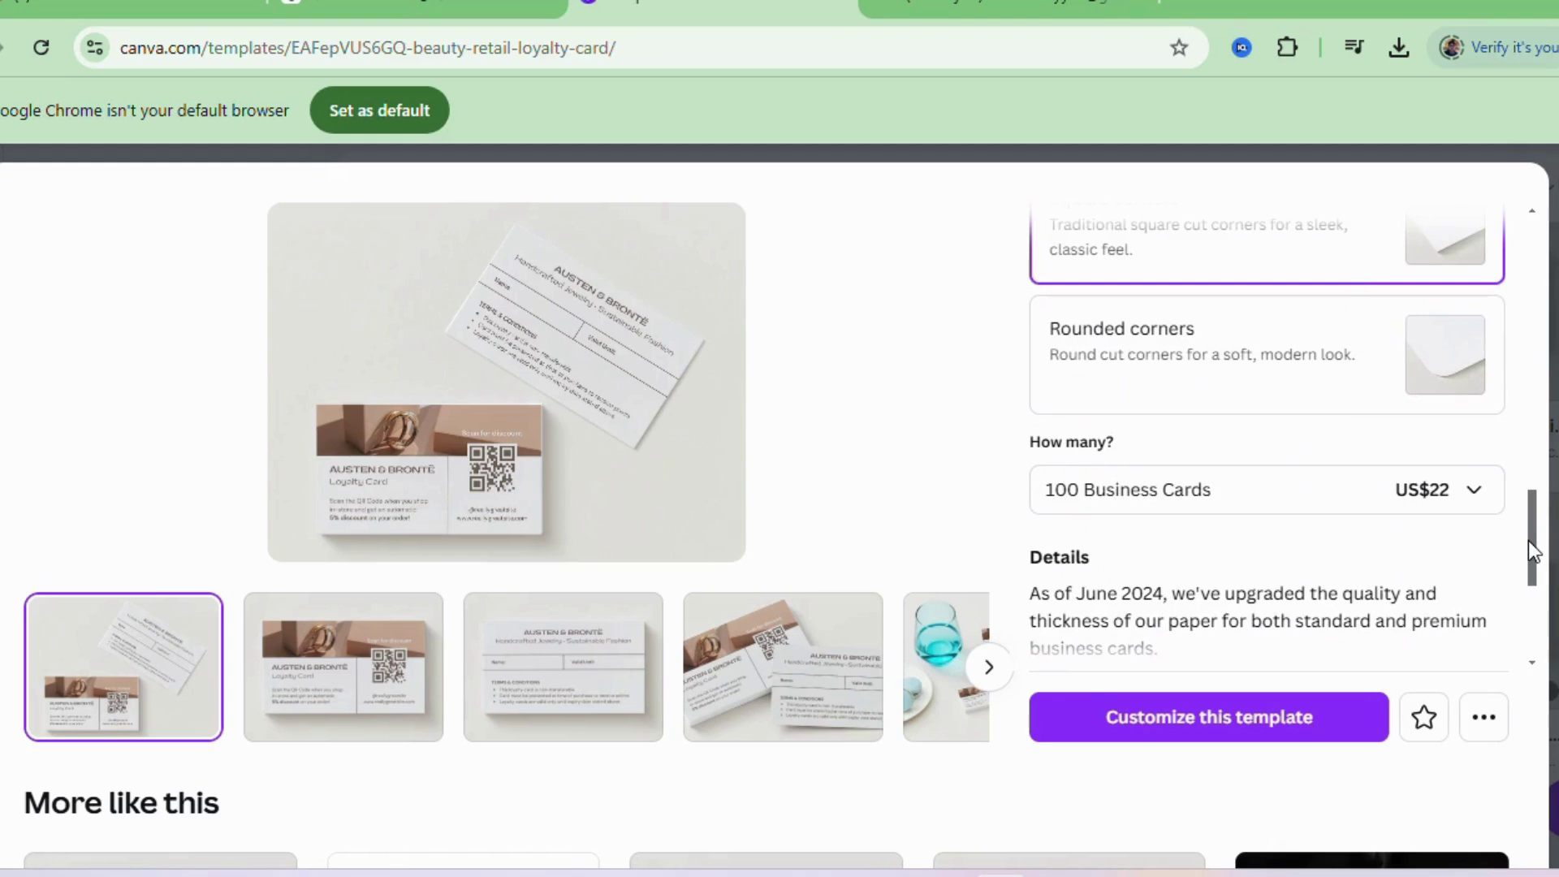
left_click(1272, 497)
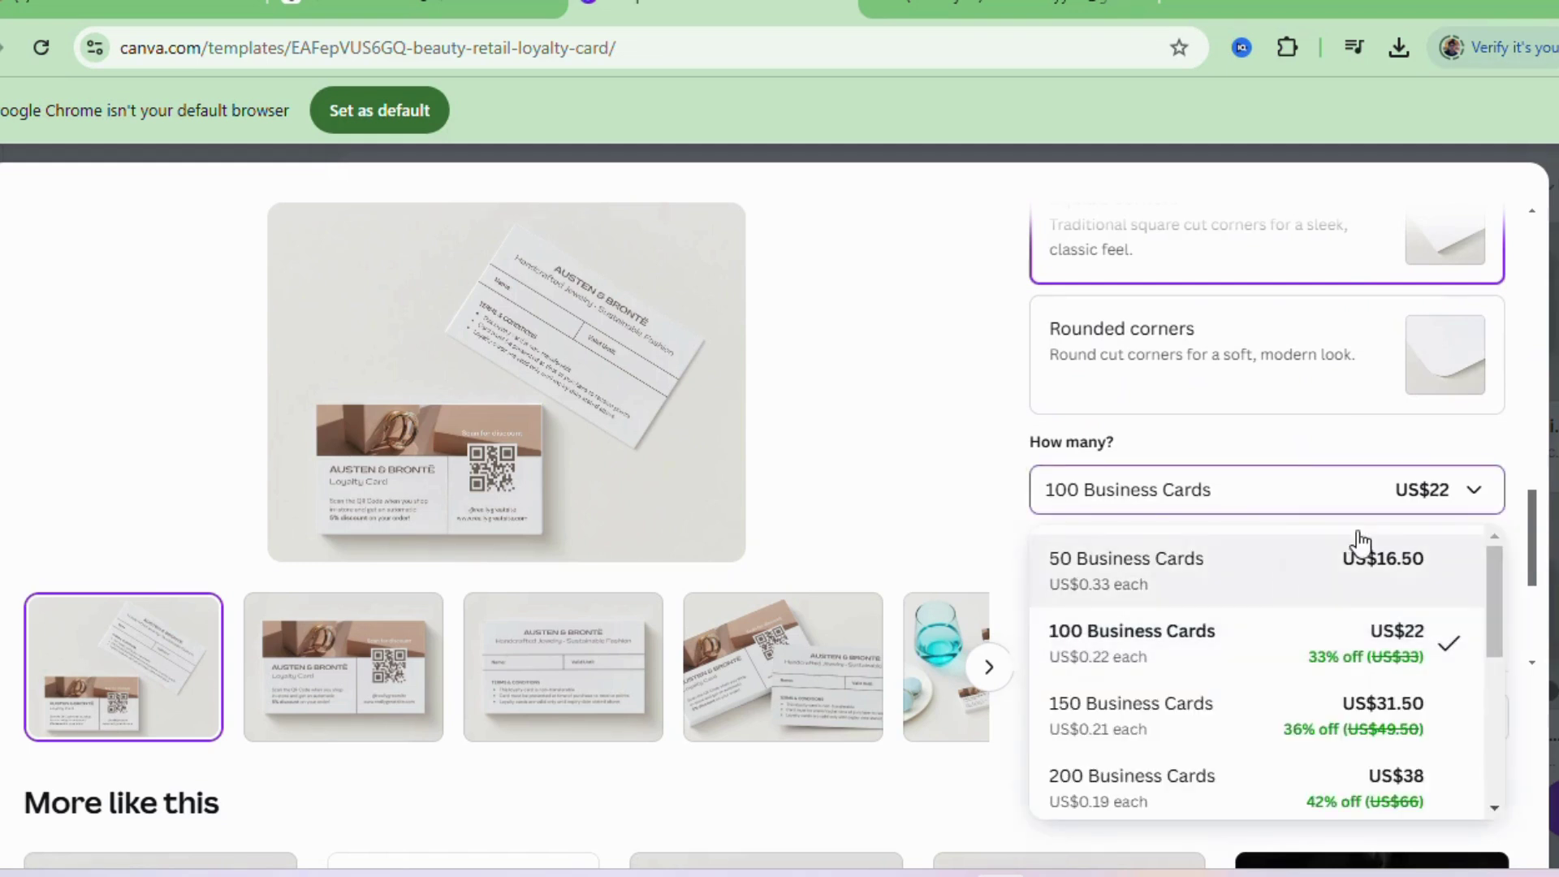
left_click_drag(1496, 626, 1496, 568)
left_click(1526, 453)
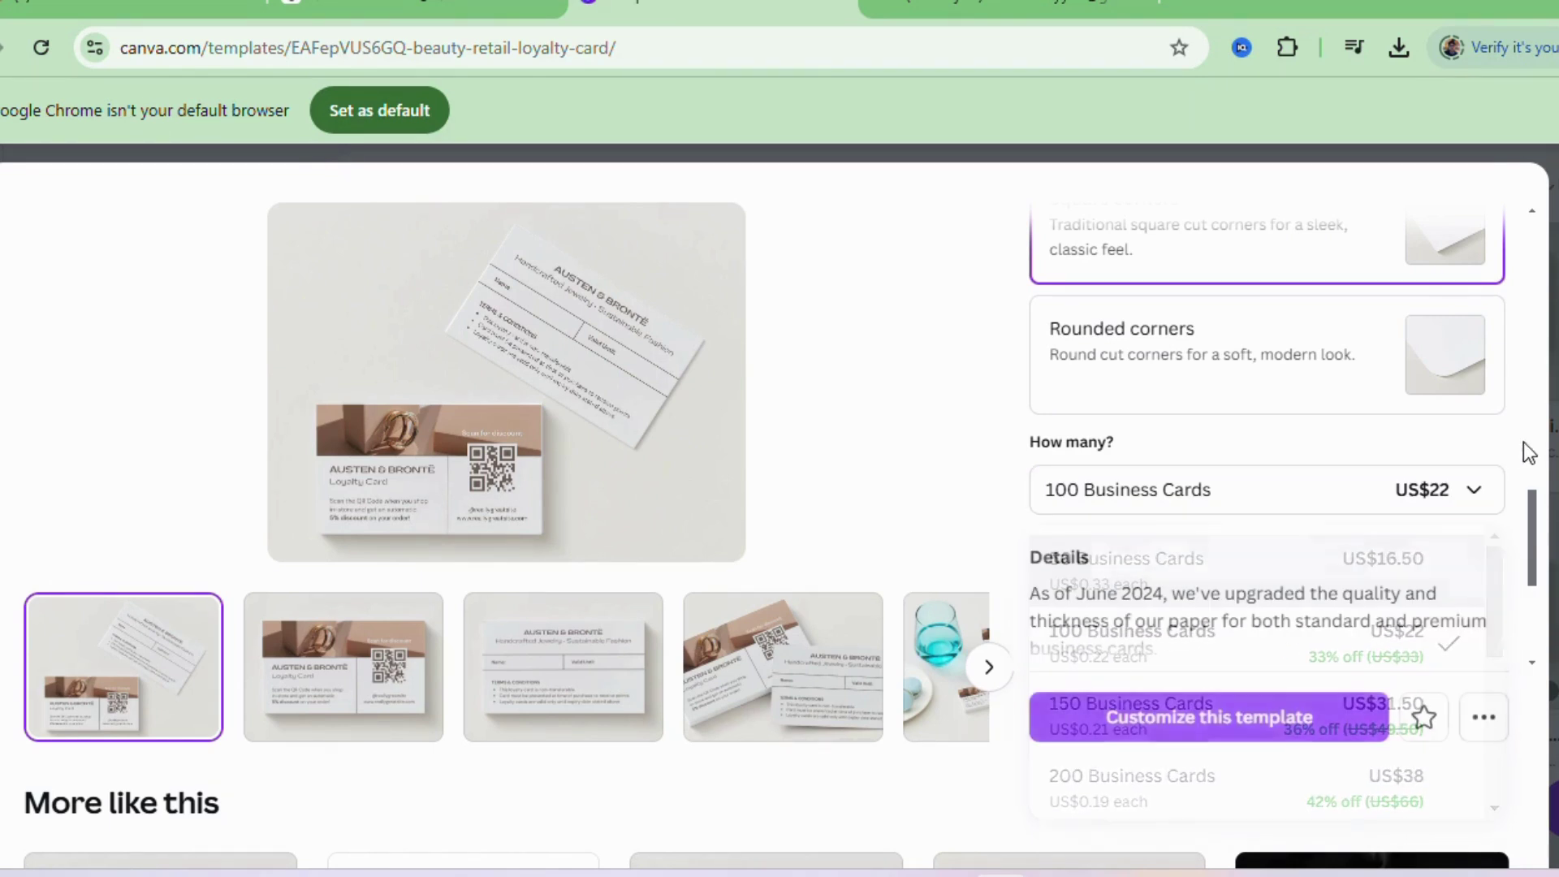
scroll(1541, 544, "down", 3)
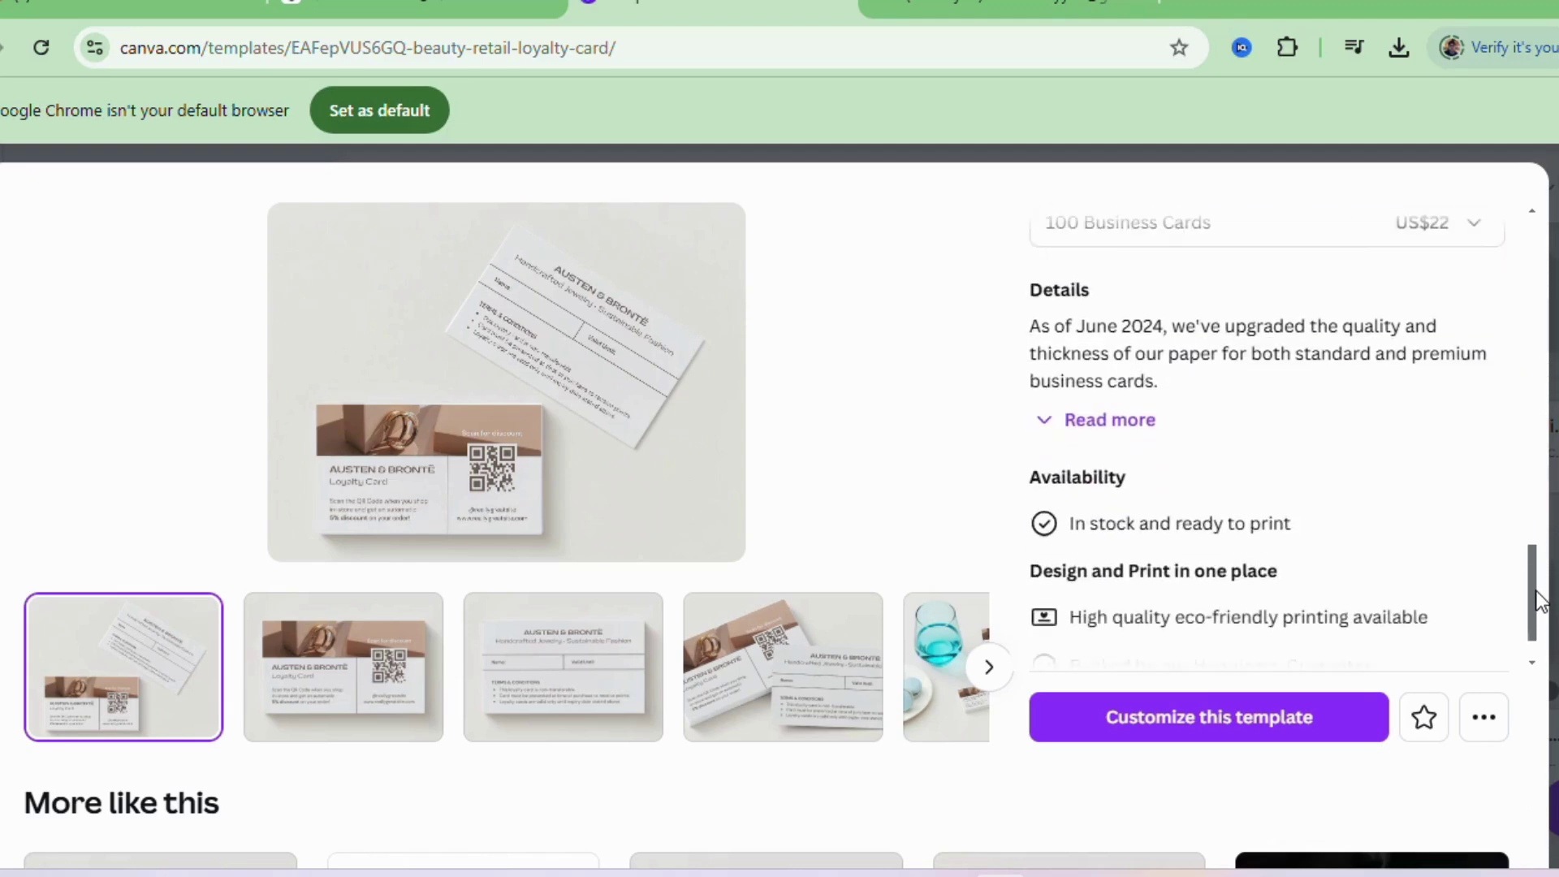
left_click_drag(1533, 651, 1522, 297)
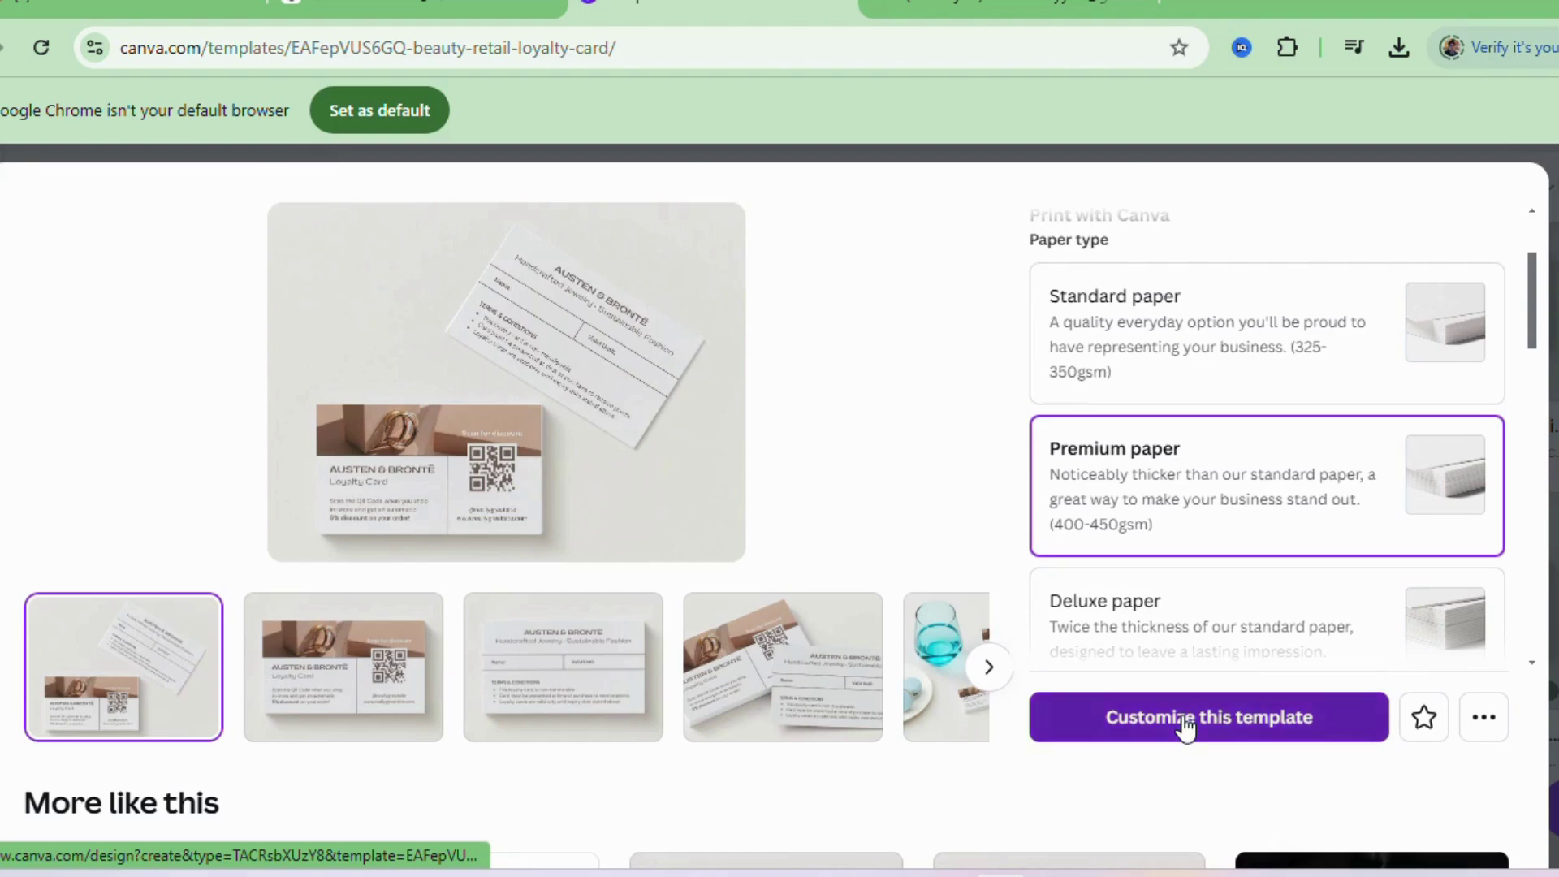
- Open the loyalty card template for customizing, dismiss the print ordering offer, and look over its Front, Back and QR Code pages
left_click(1185, 718)
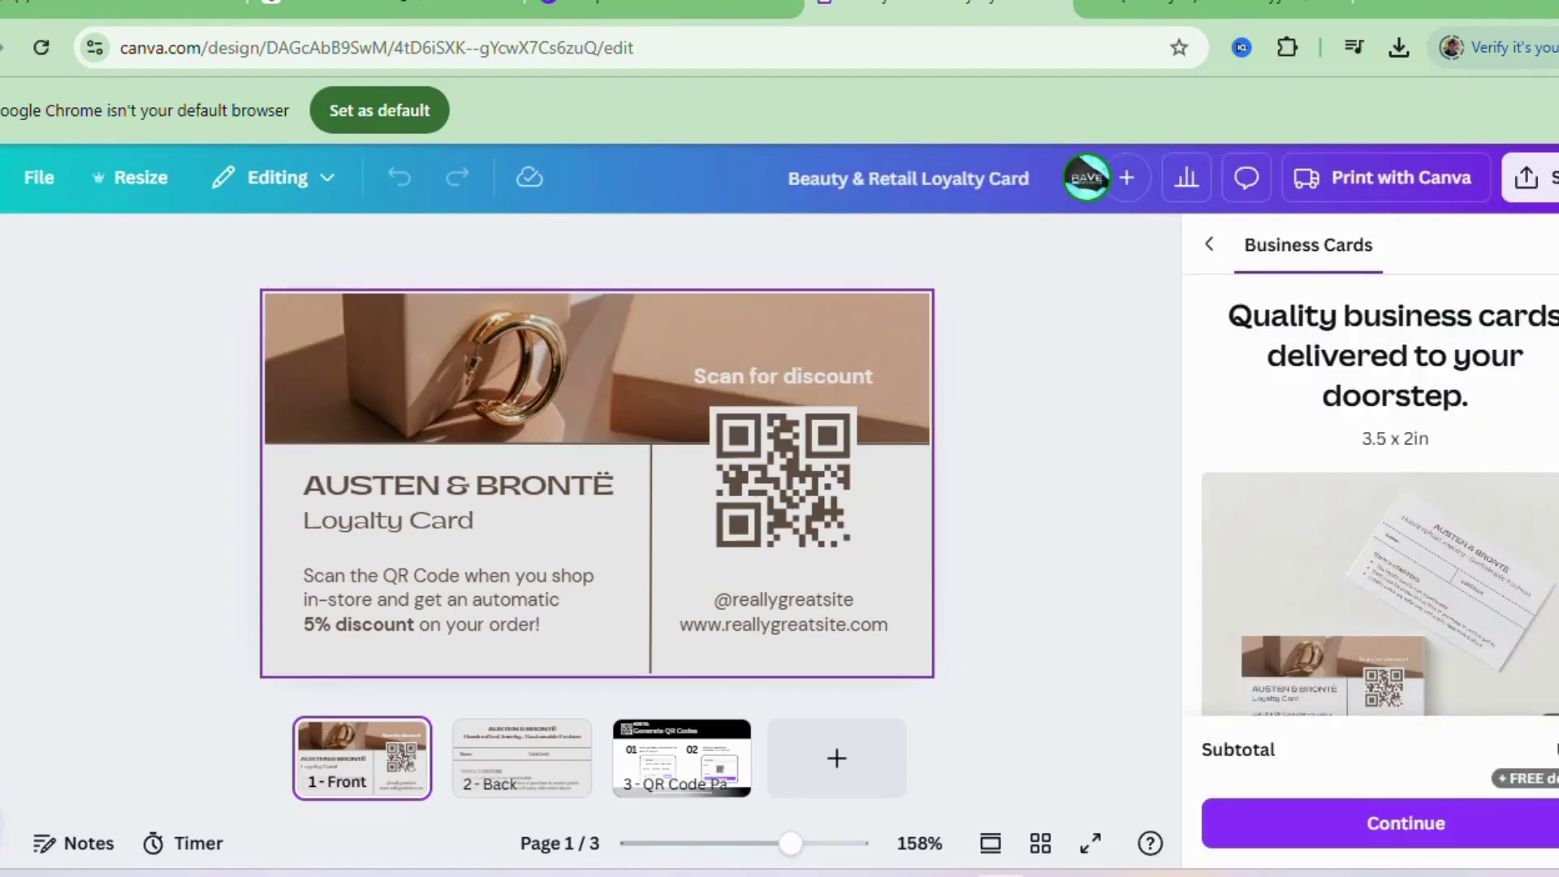
key("Escape")
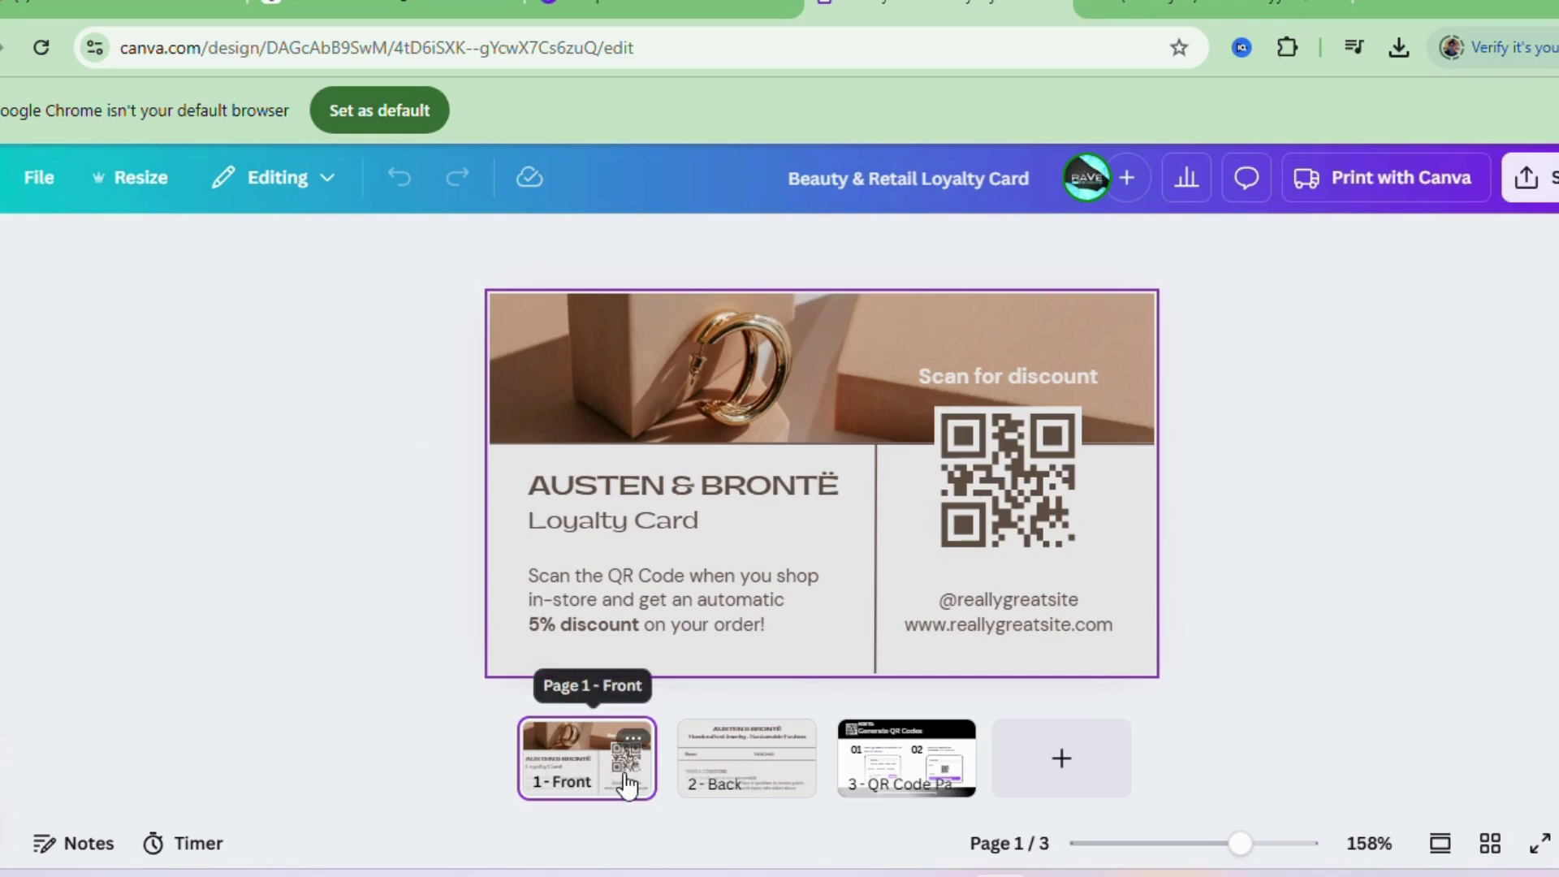
left_click(755, 785)
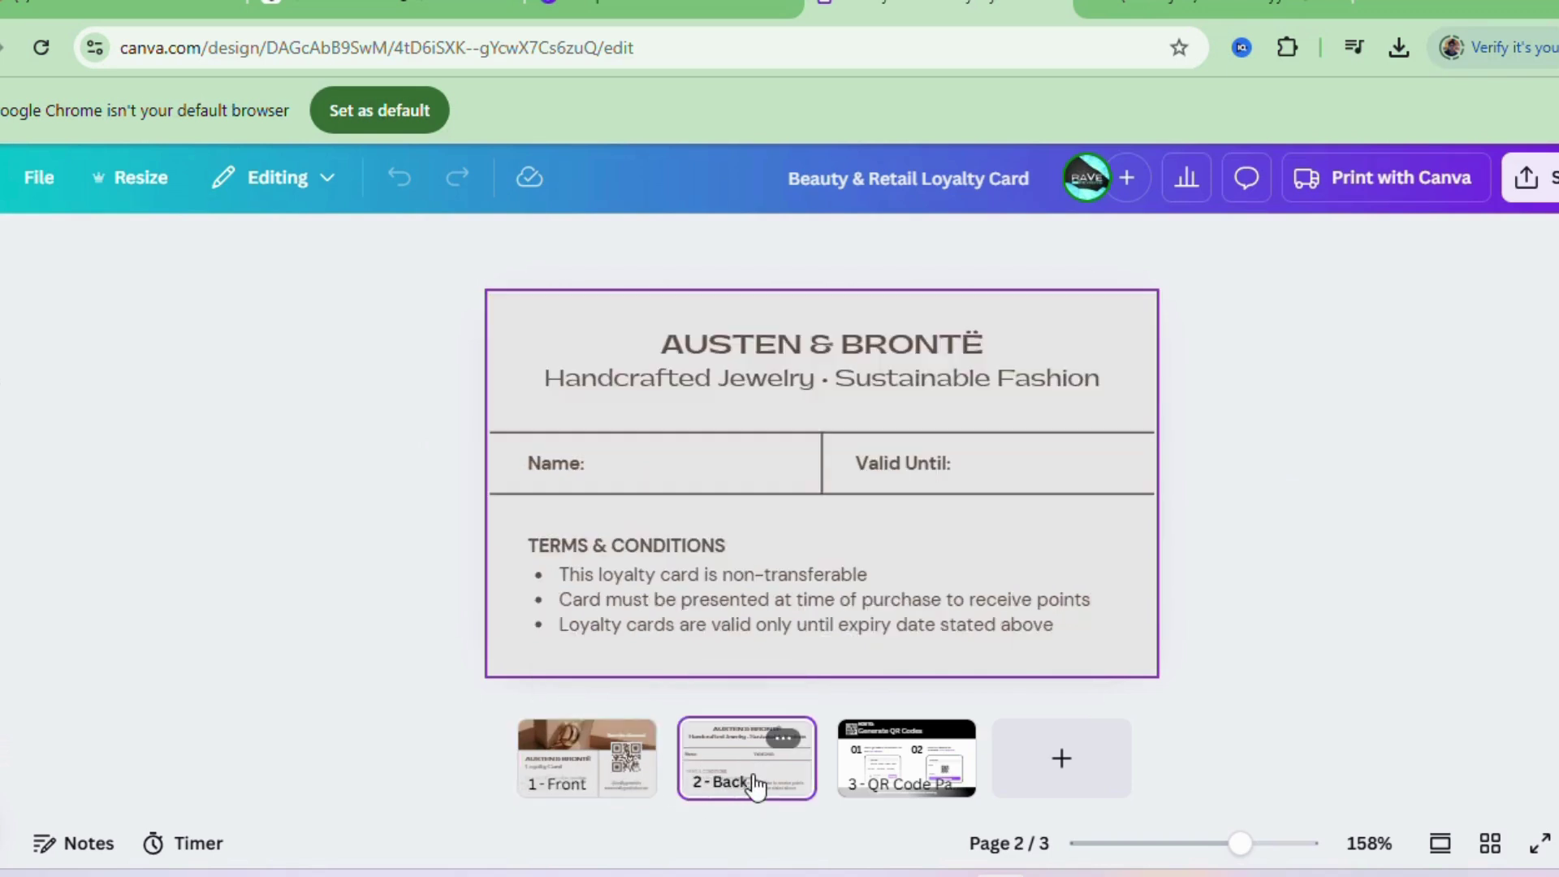
left_click(881, 782)
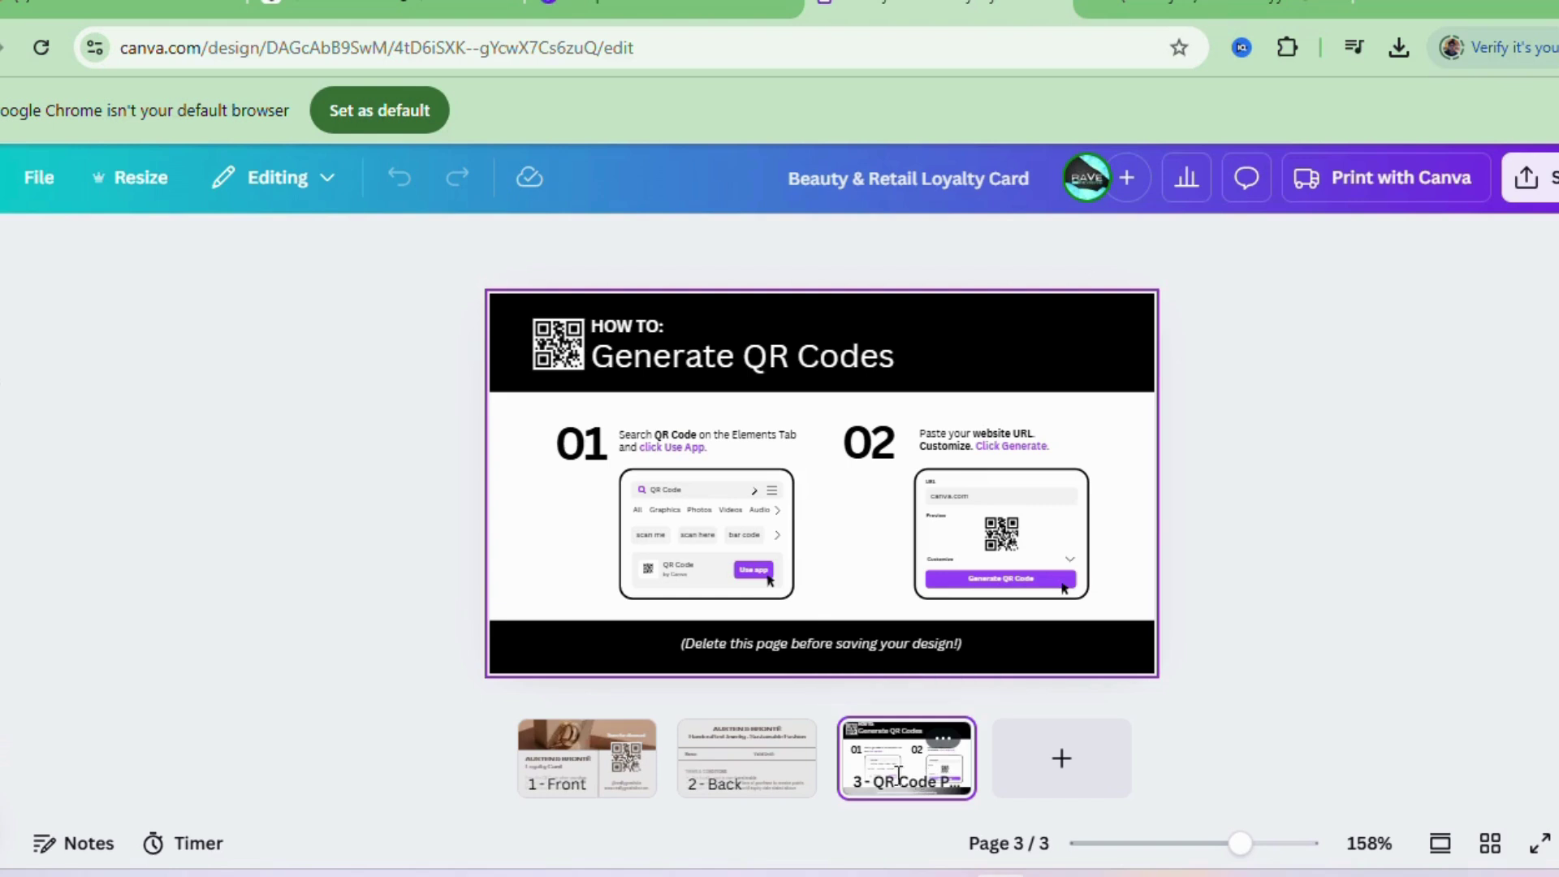
left_click(599, 783)
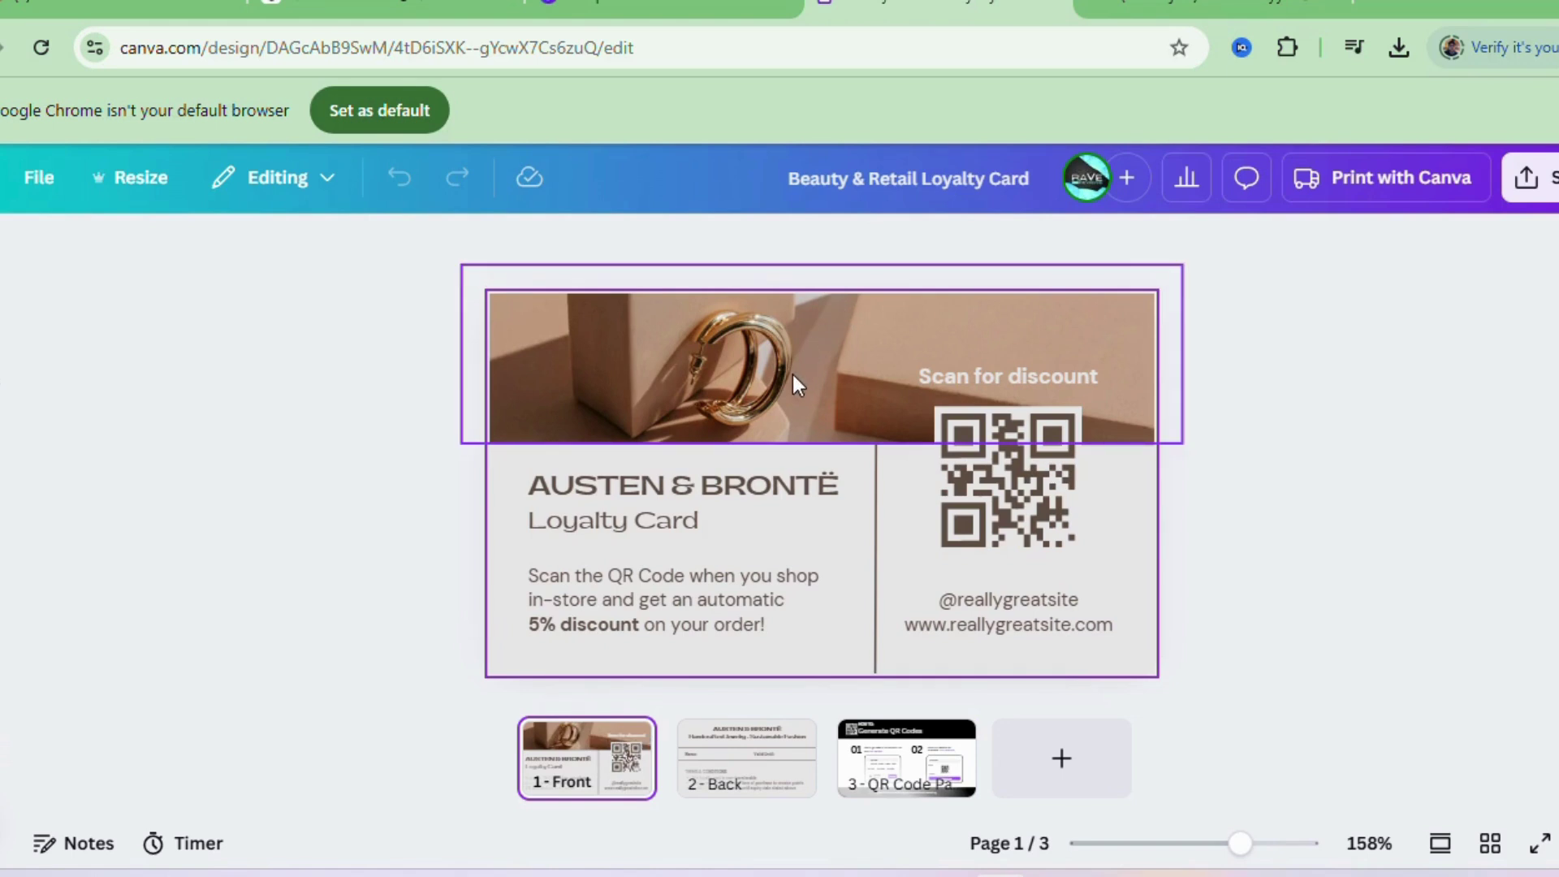
- Replace the brand name heading on the front page with "RAVE REVIEWS"
left_click(742, 490)
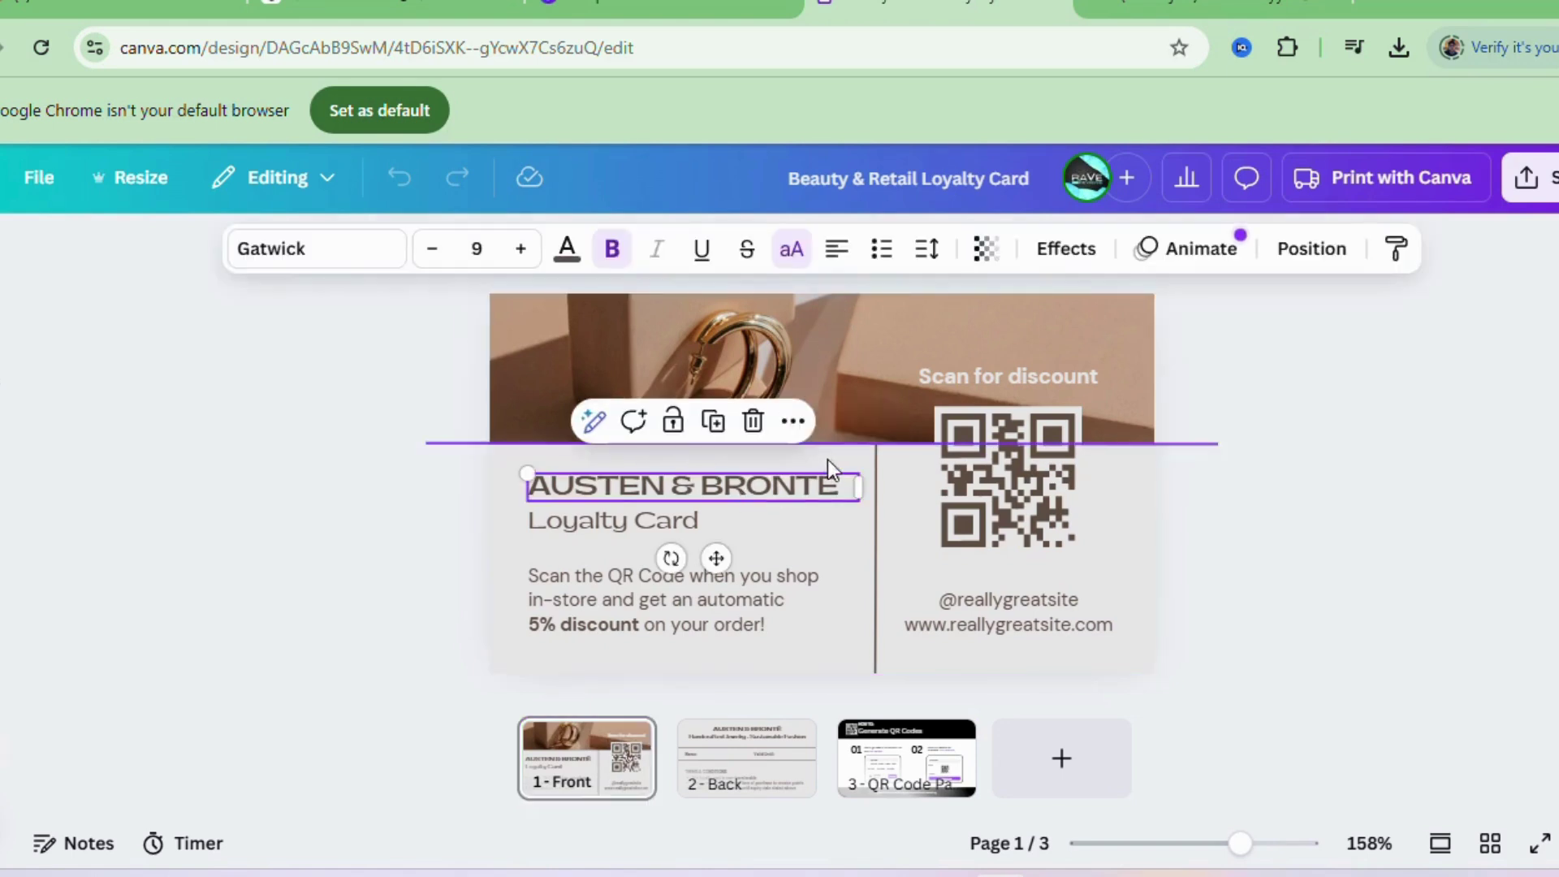
double_click(843, 488)
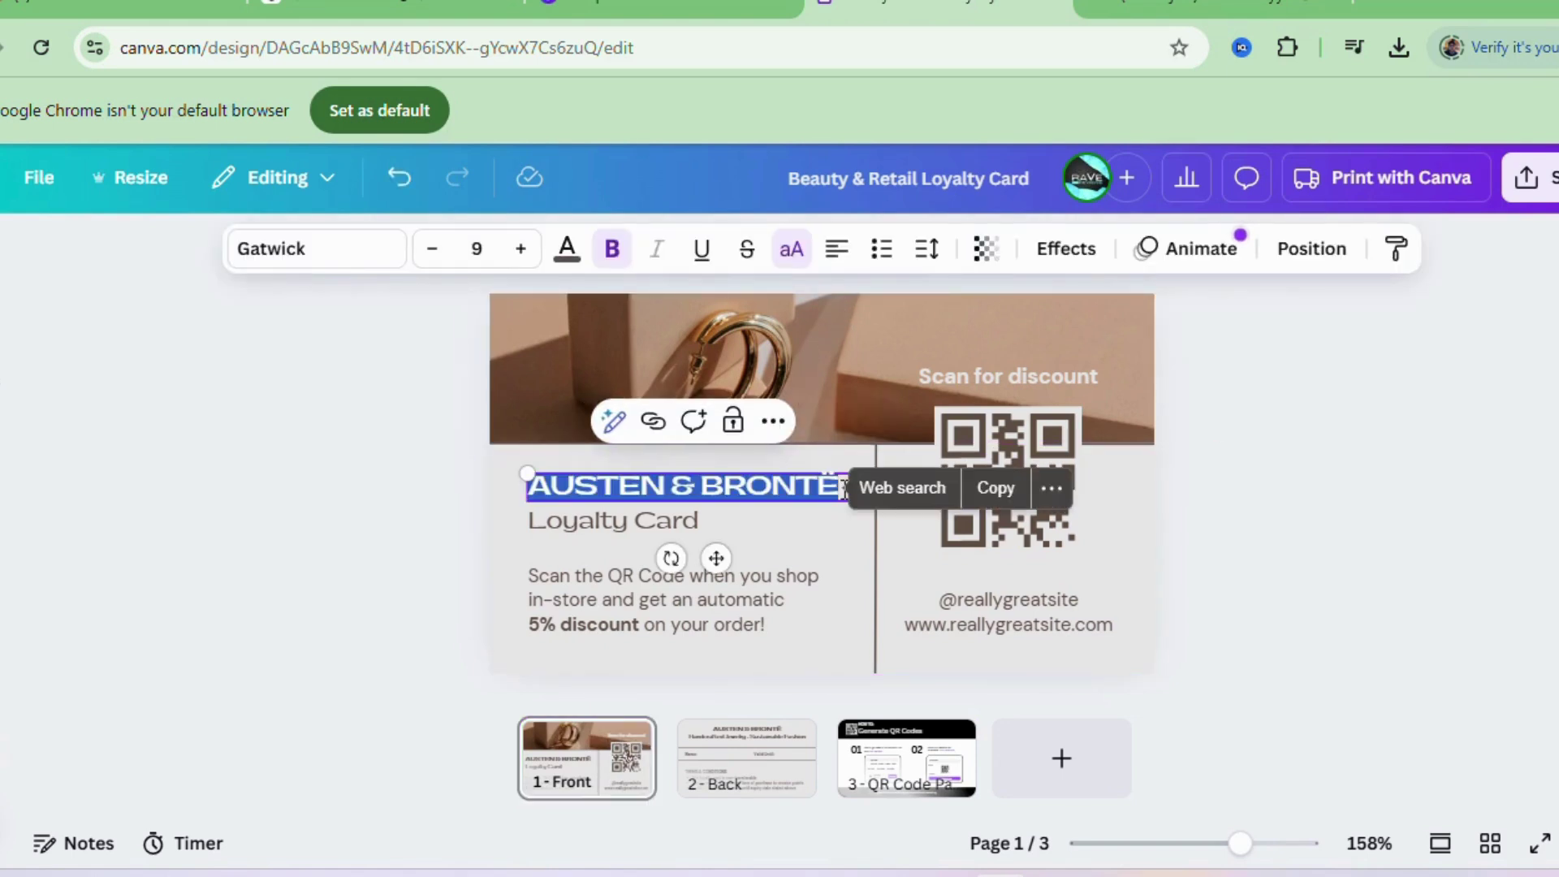
type("RAVE REVIEWS")
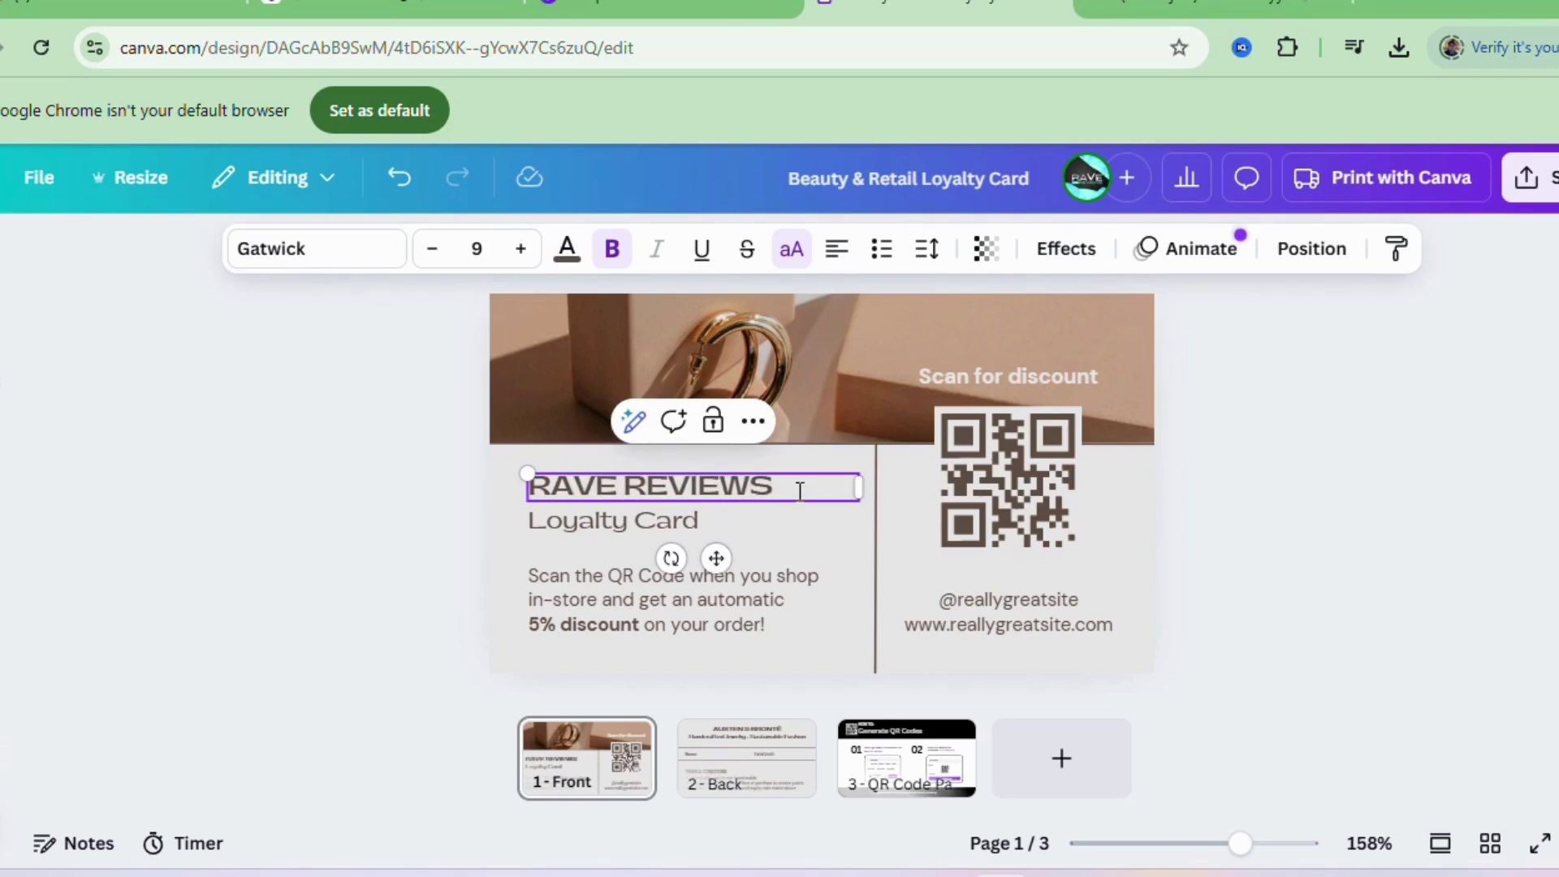
- Replace the "Loyalty Card" subtitle under the heading with "Content Creator"
left_click(620, 533)
double_click(622, 533)
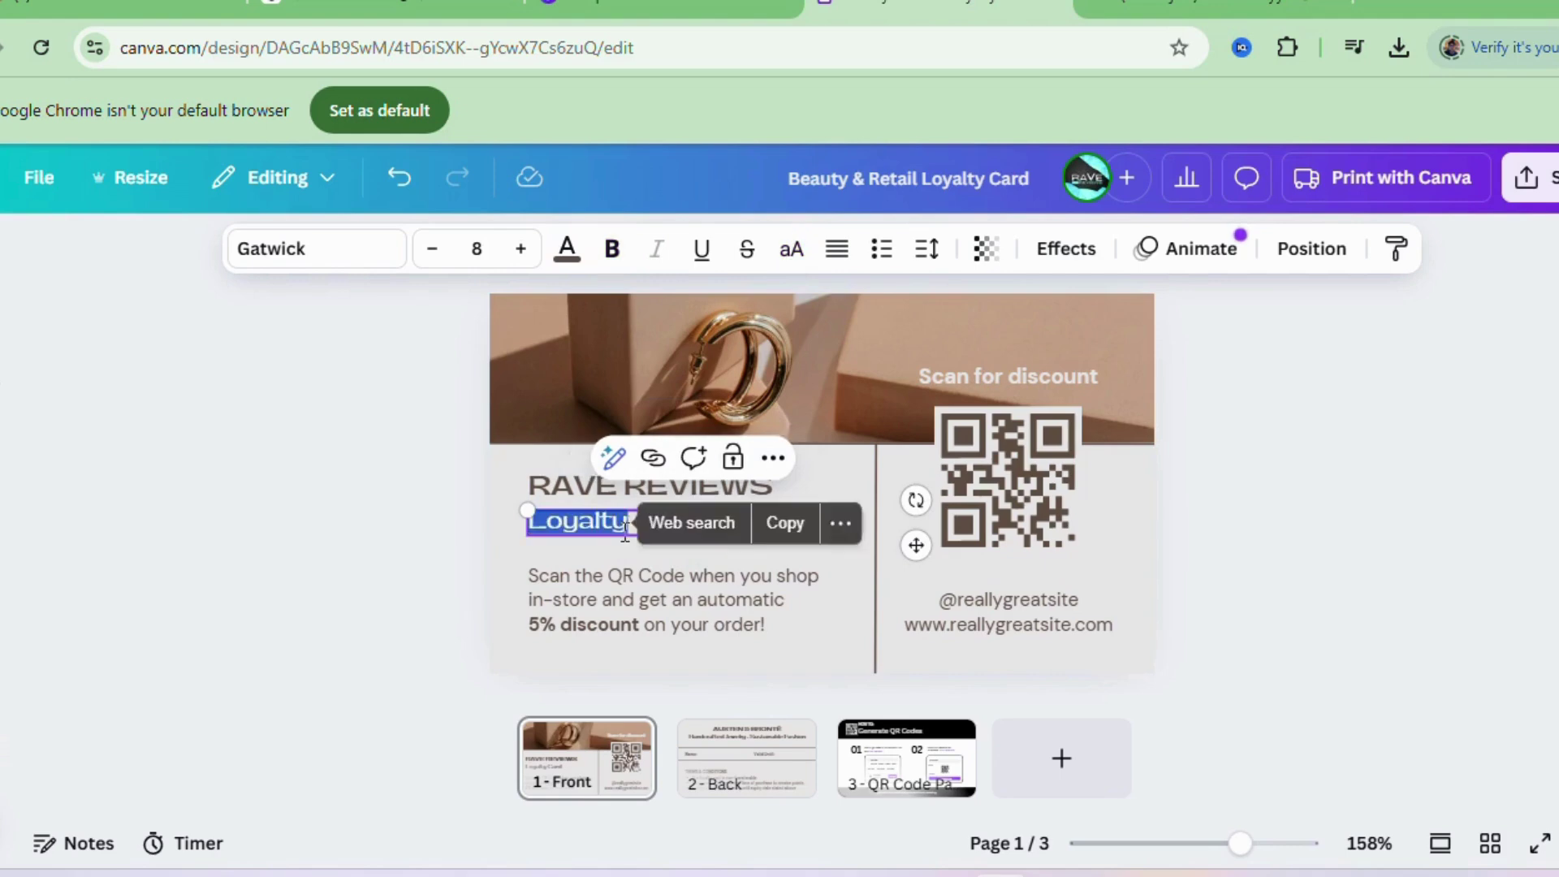
left_click(563, 536)
left_click_drag(711, 524, 509, 502)
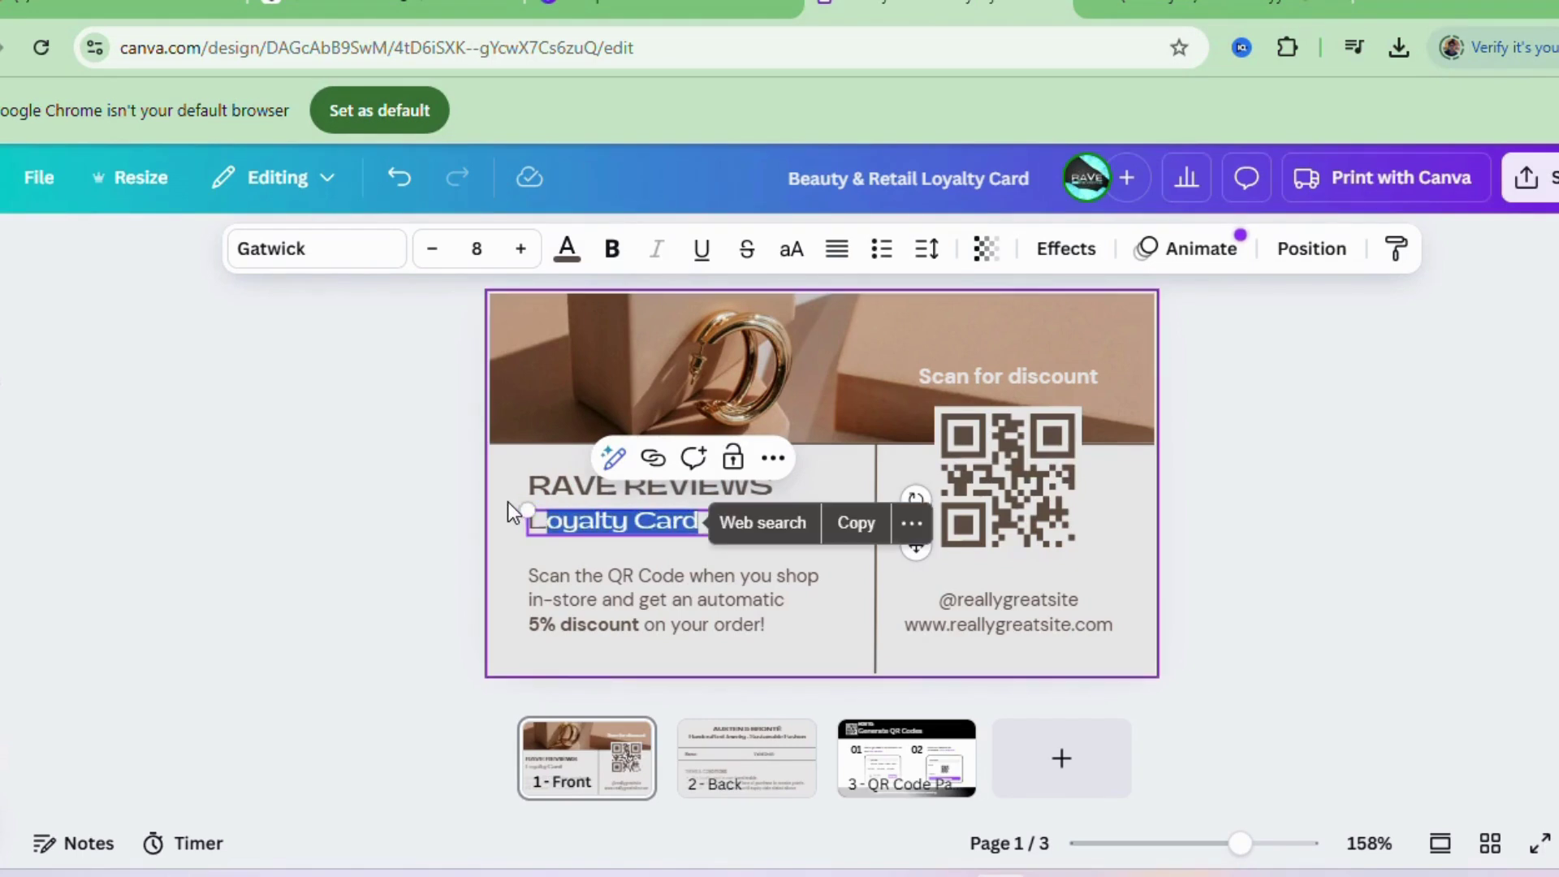
key("BackSpace")
type("Co")
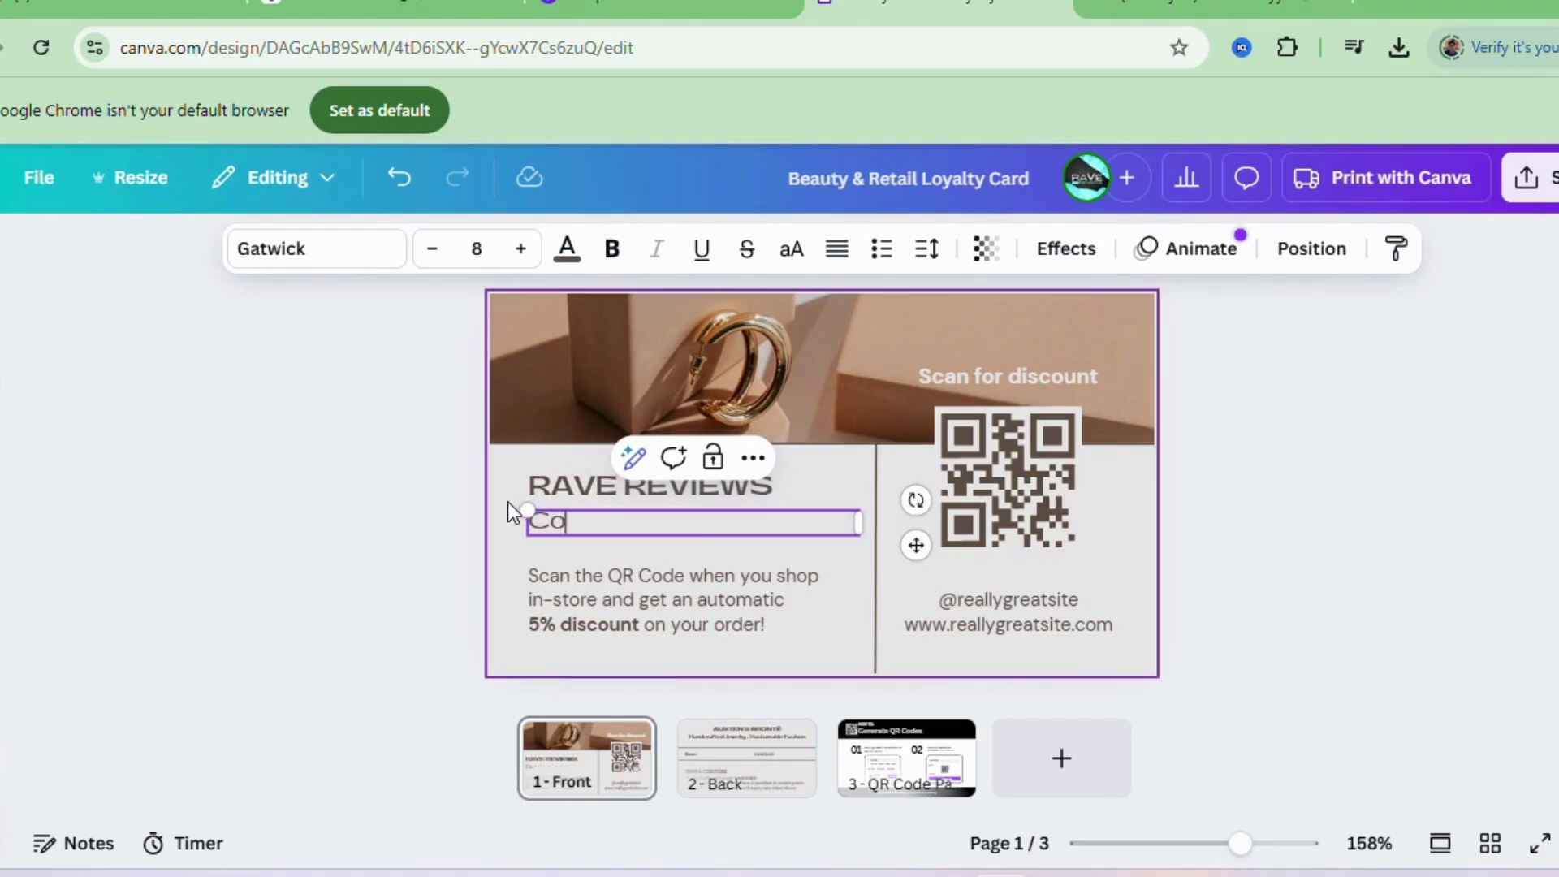
type("ntent Cr")
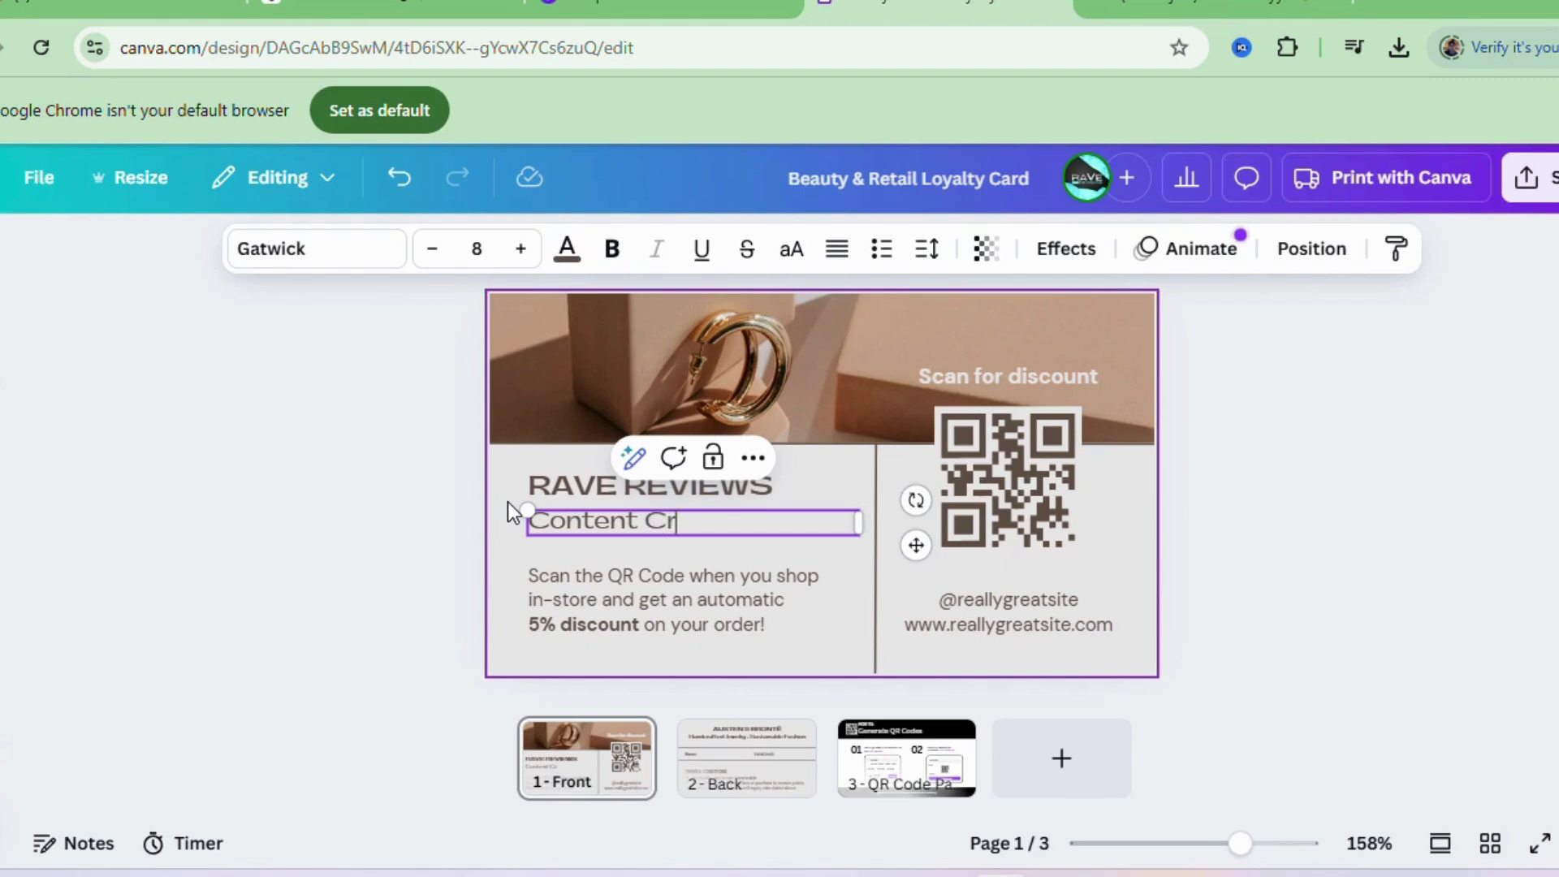
type("eator")
- Delete the QR code from the front of the card
left_click(809, 630)
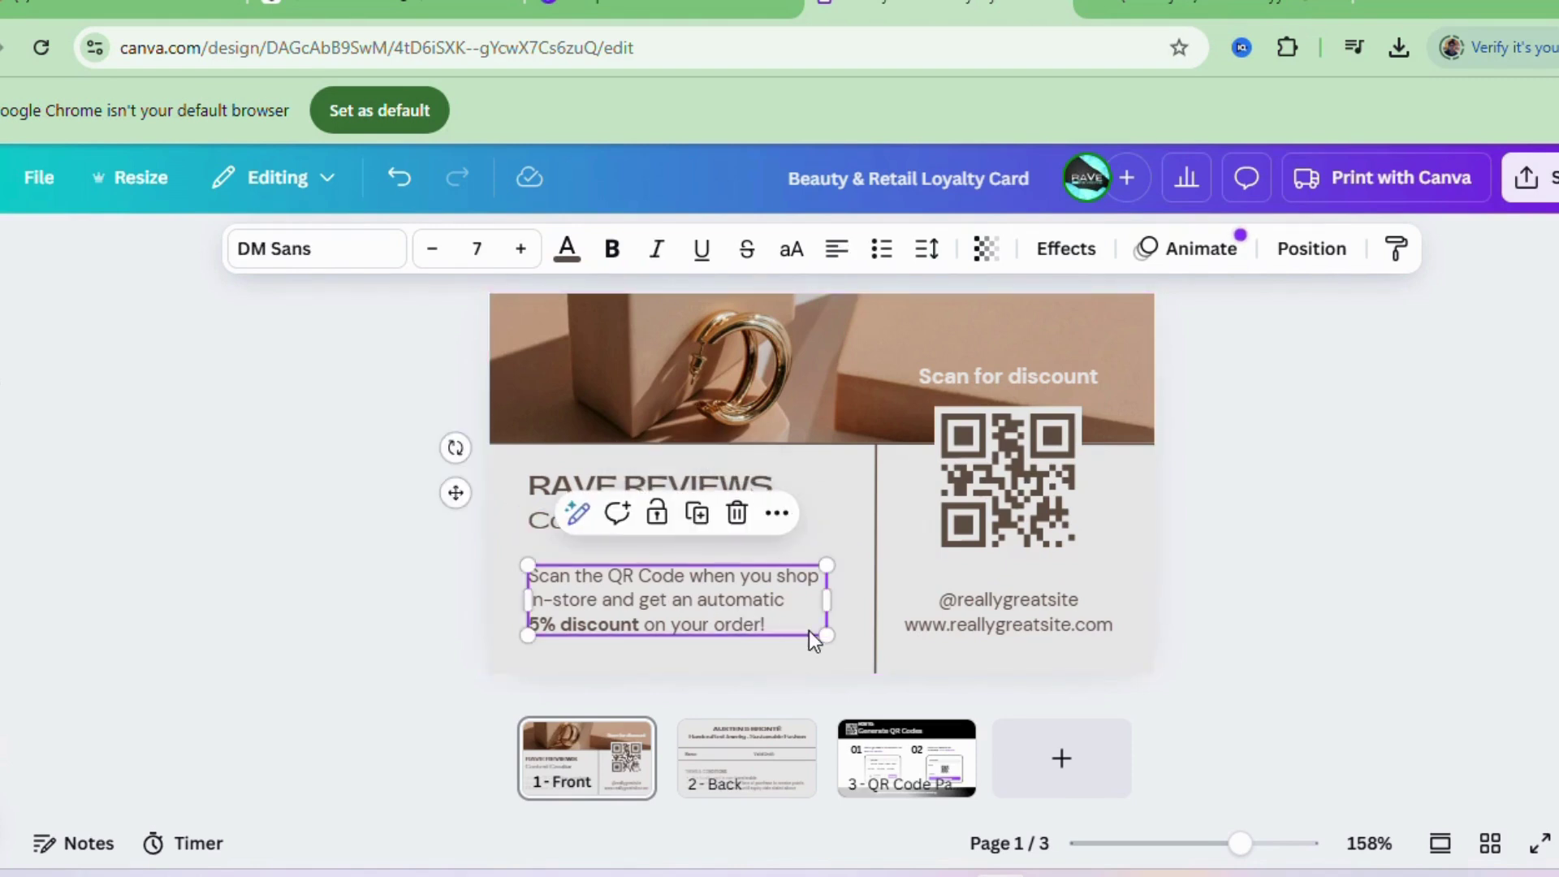
left_click(1041, 515)
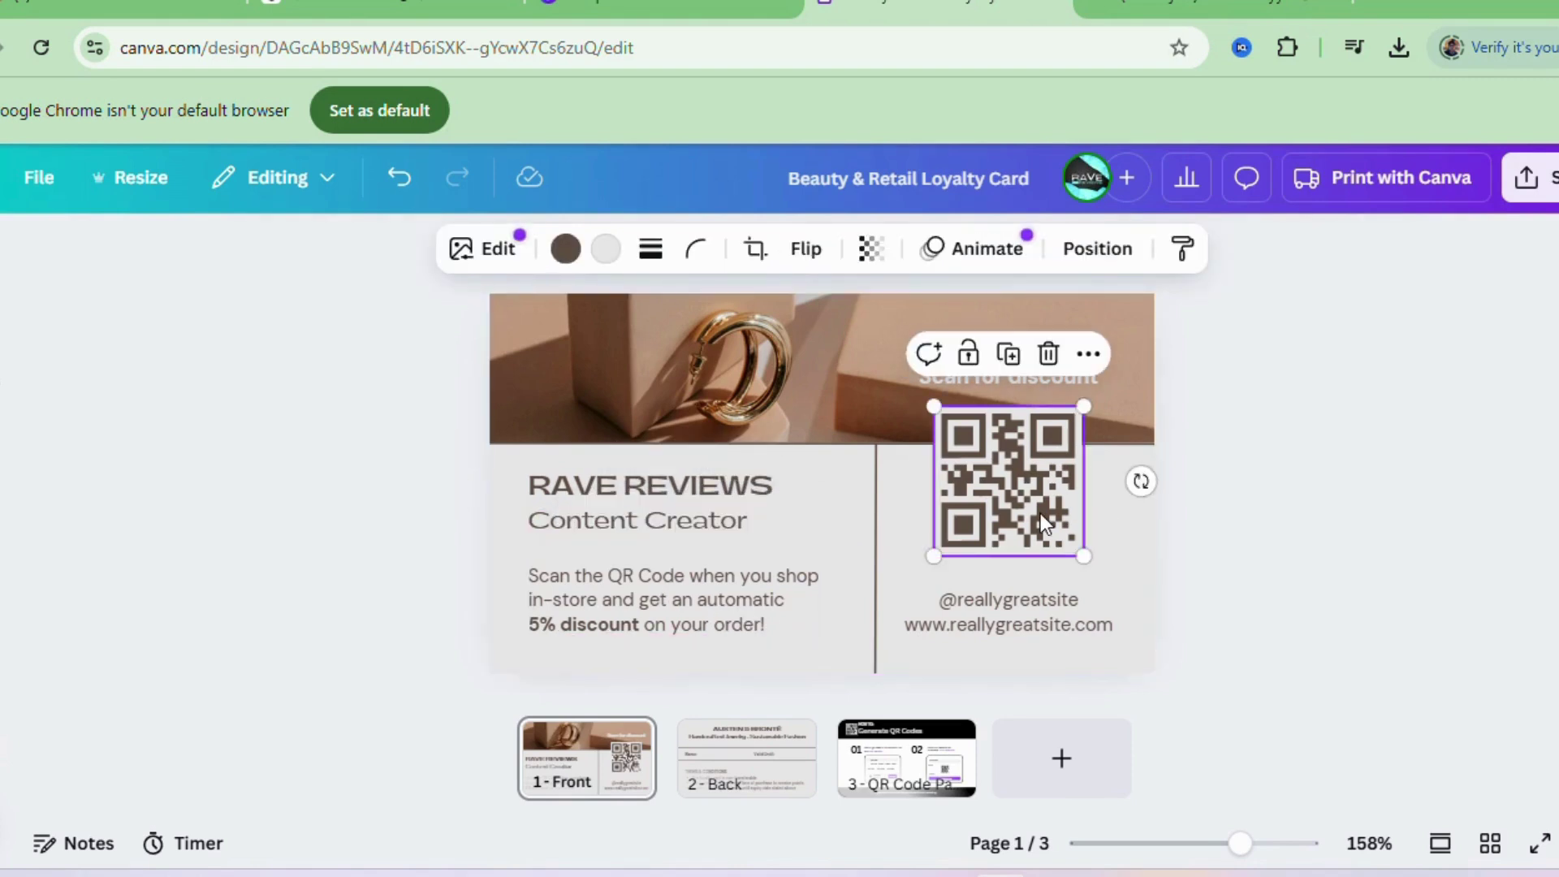
key("Delete")
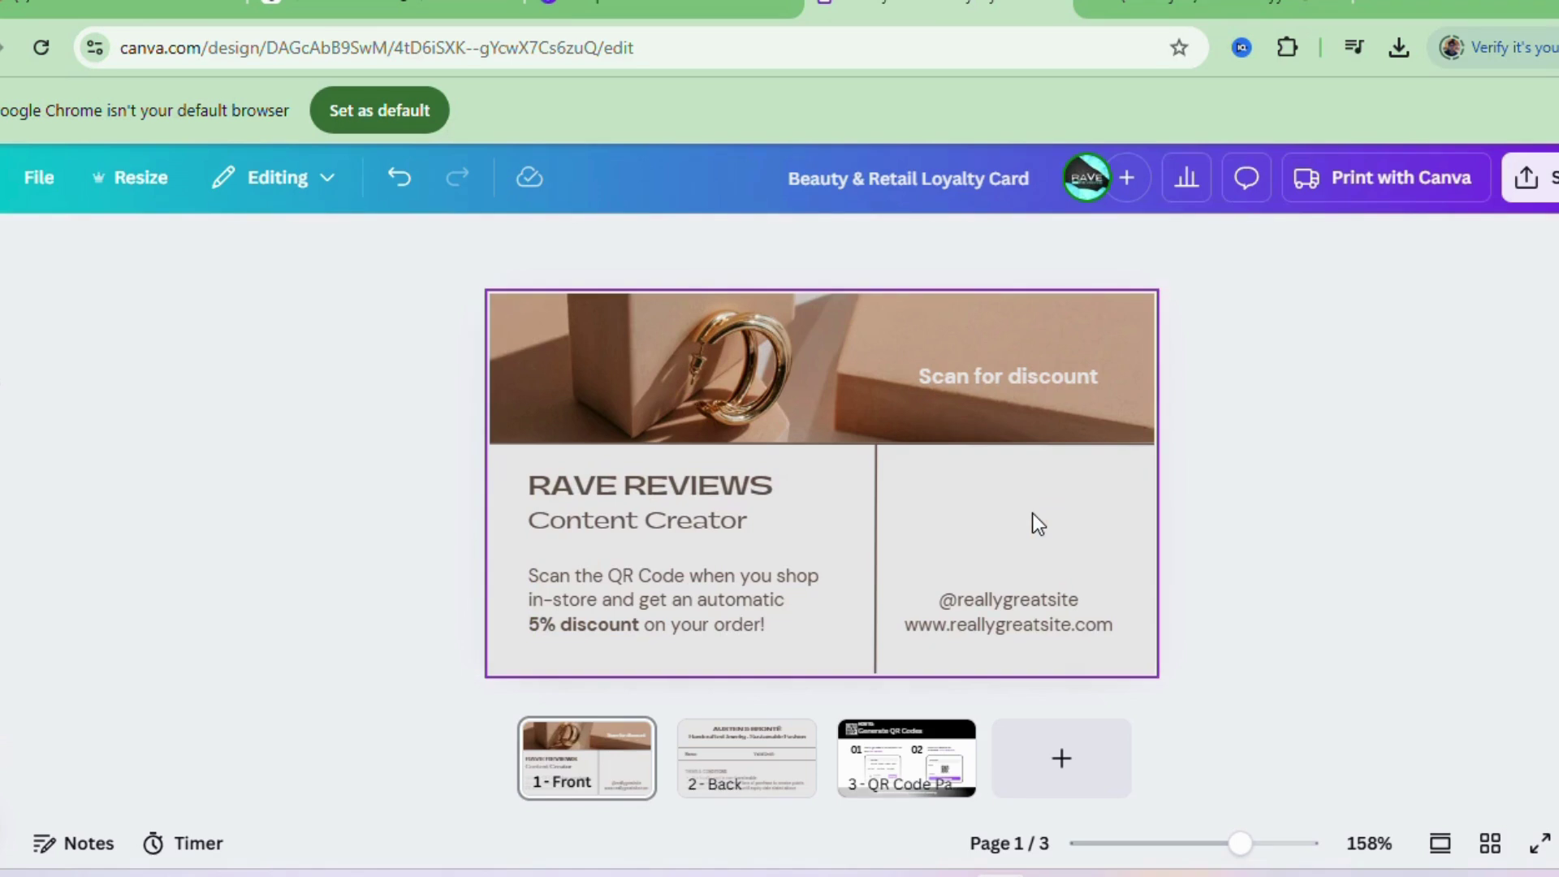
left_click(670, 616)
left_click(1059, 615)
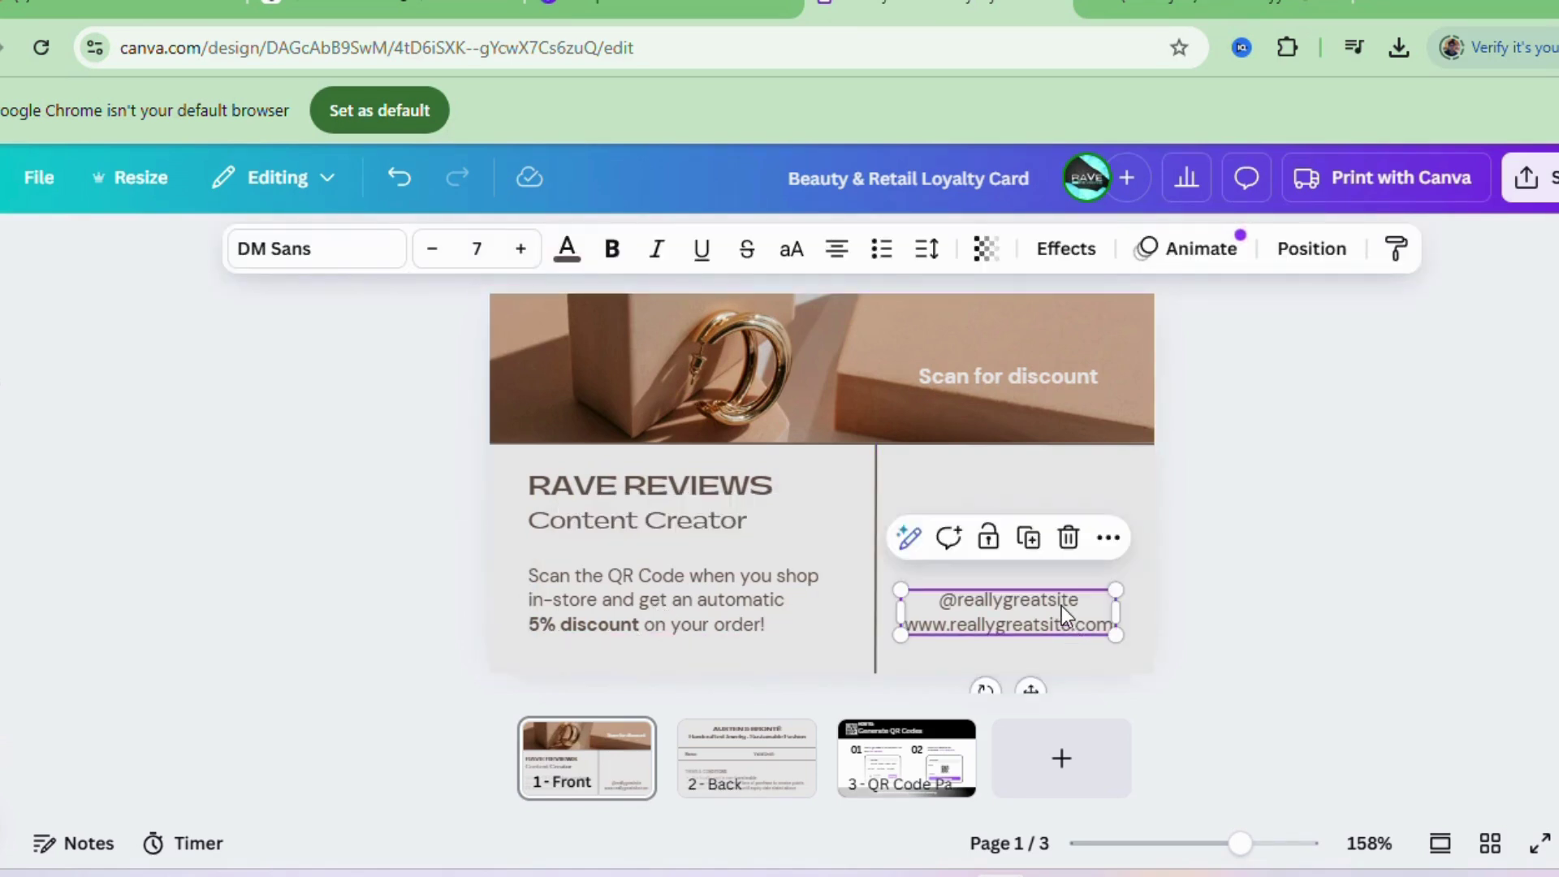
double_click(1086, 602)
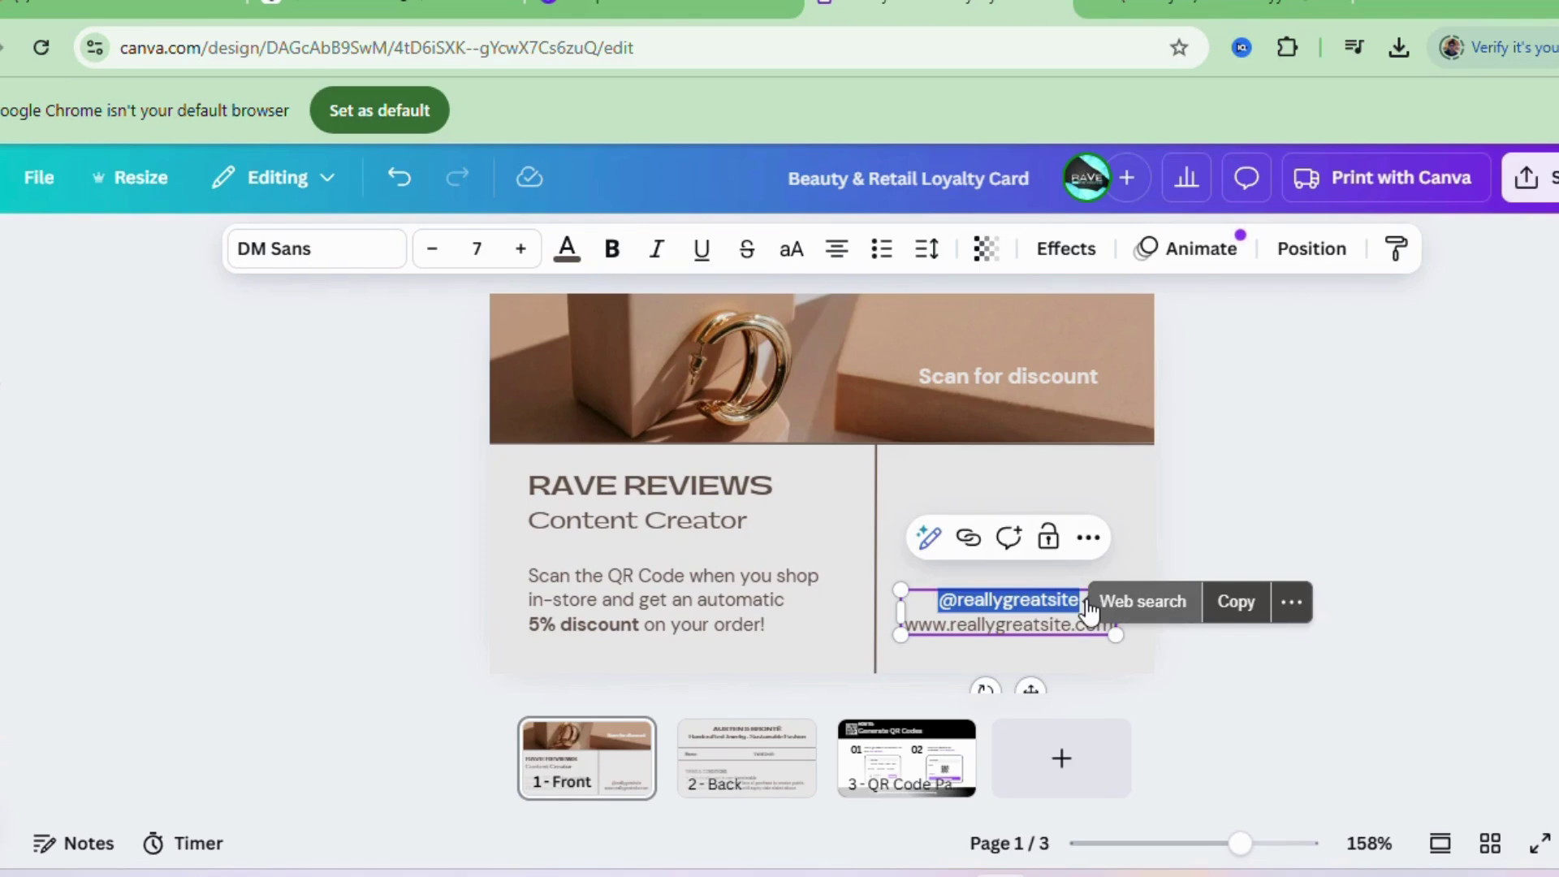
type("@rave")
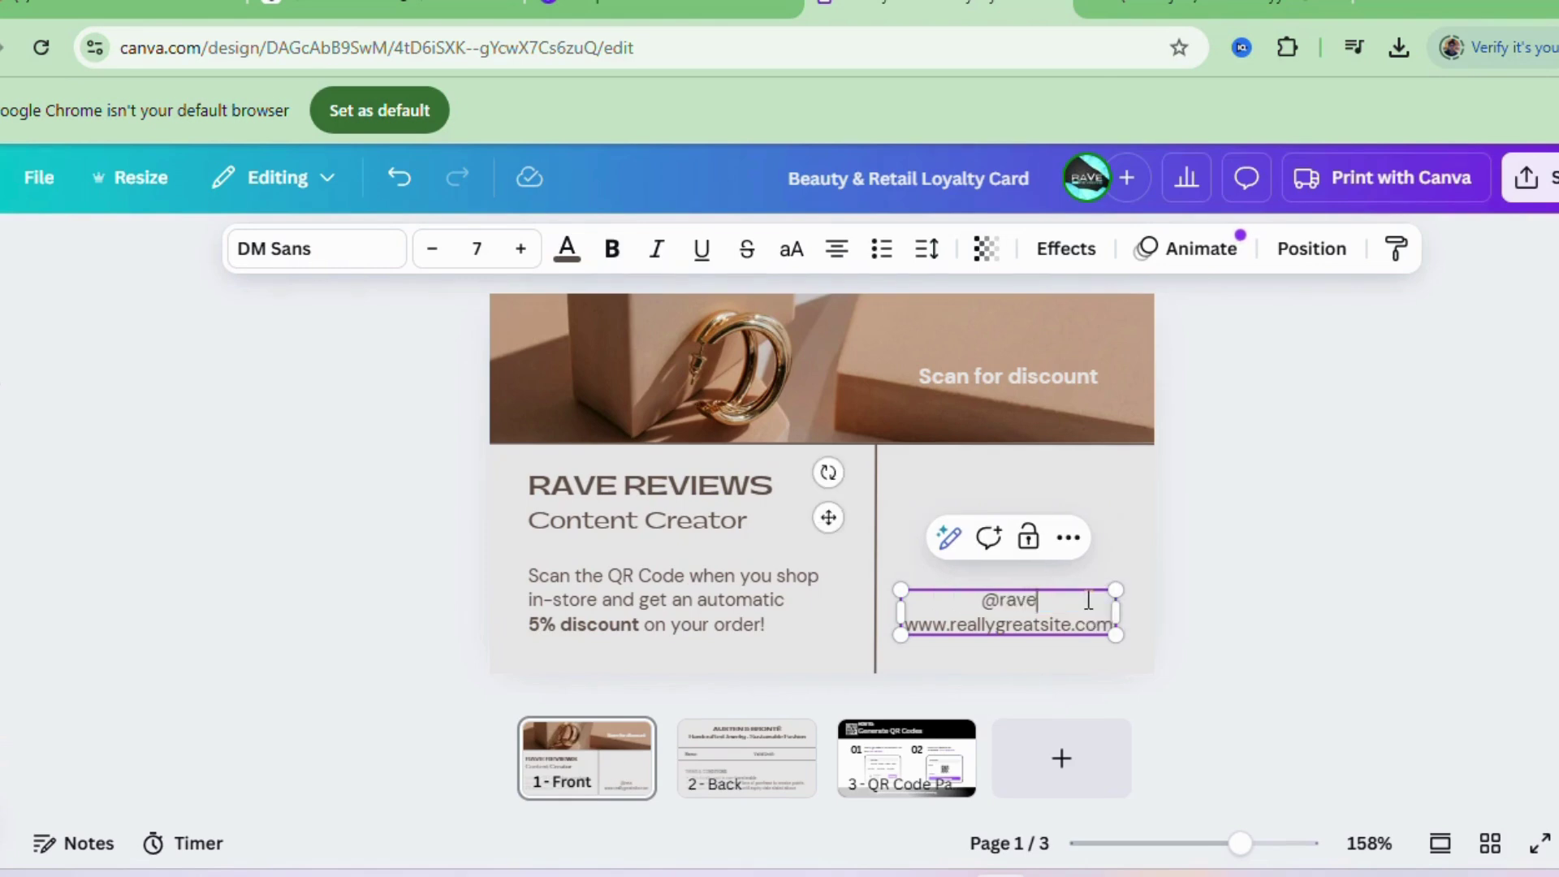
type("reviews")
left_click(999, 636)
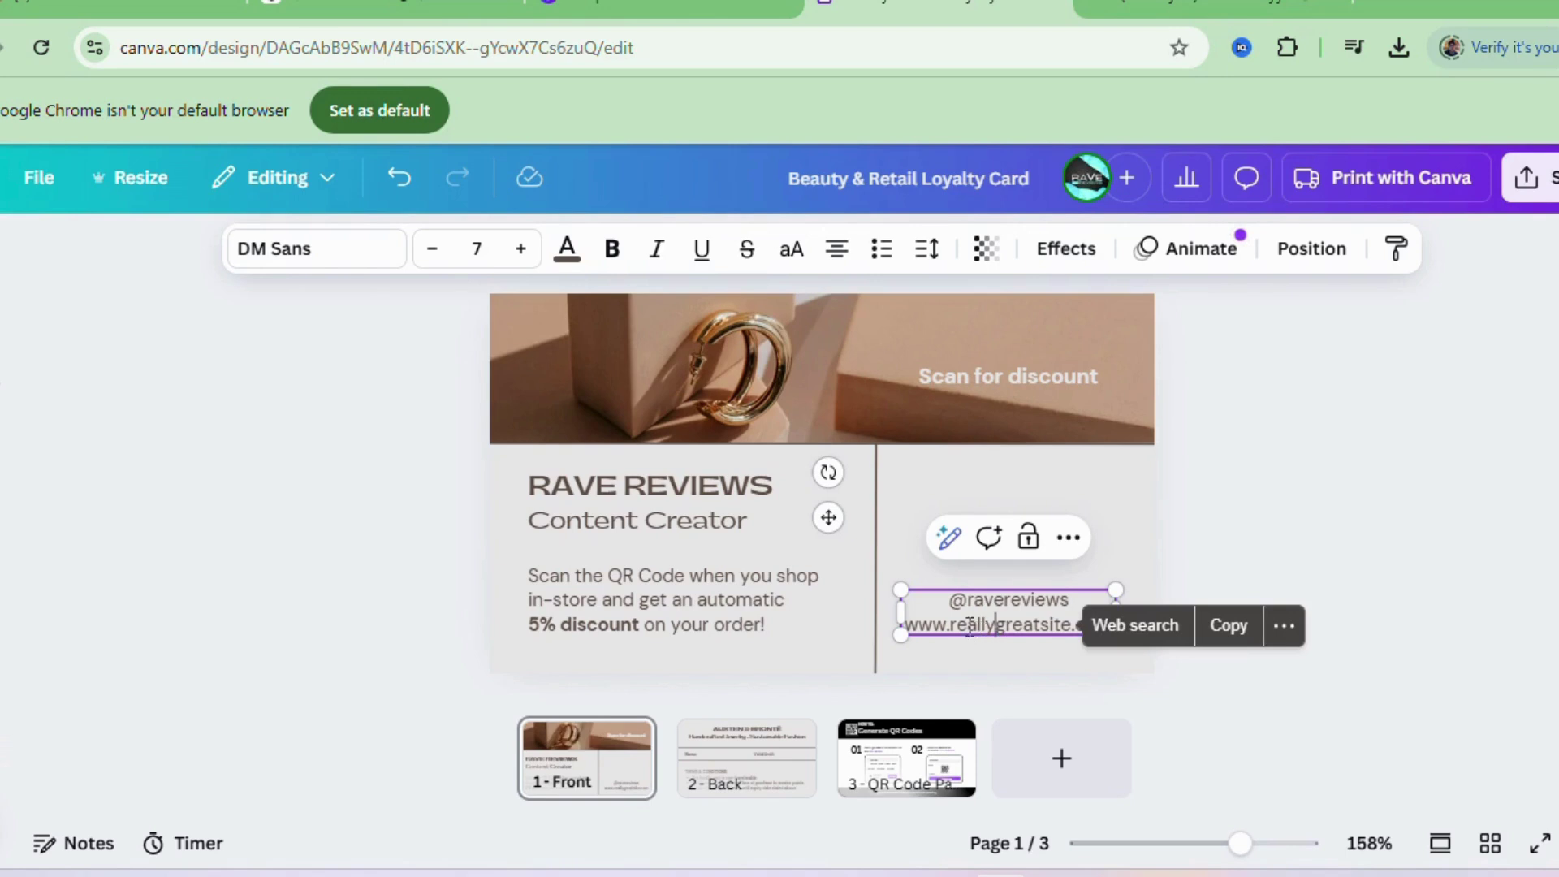
left_click_drag(961, 624, 1079, 624)
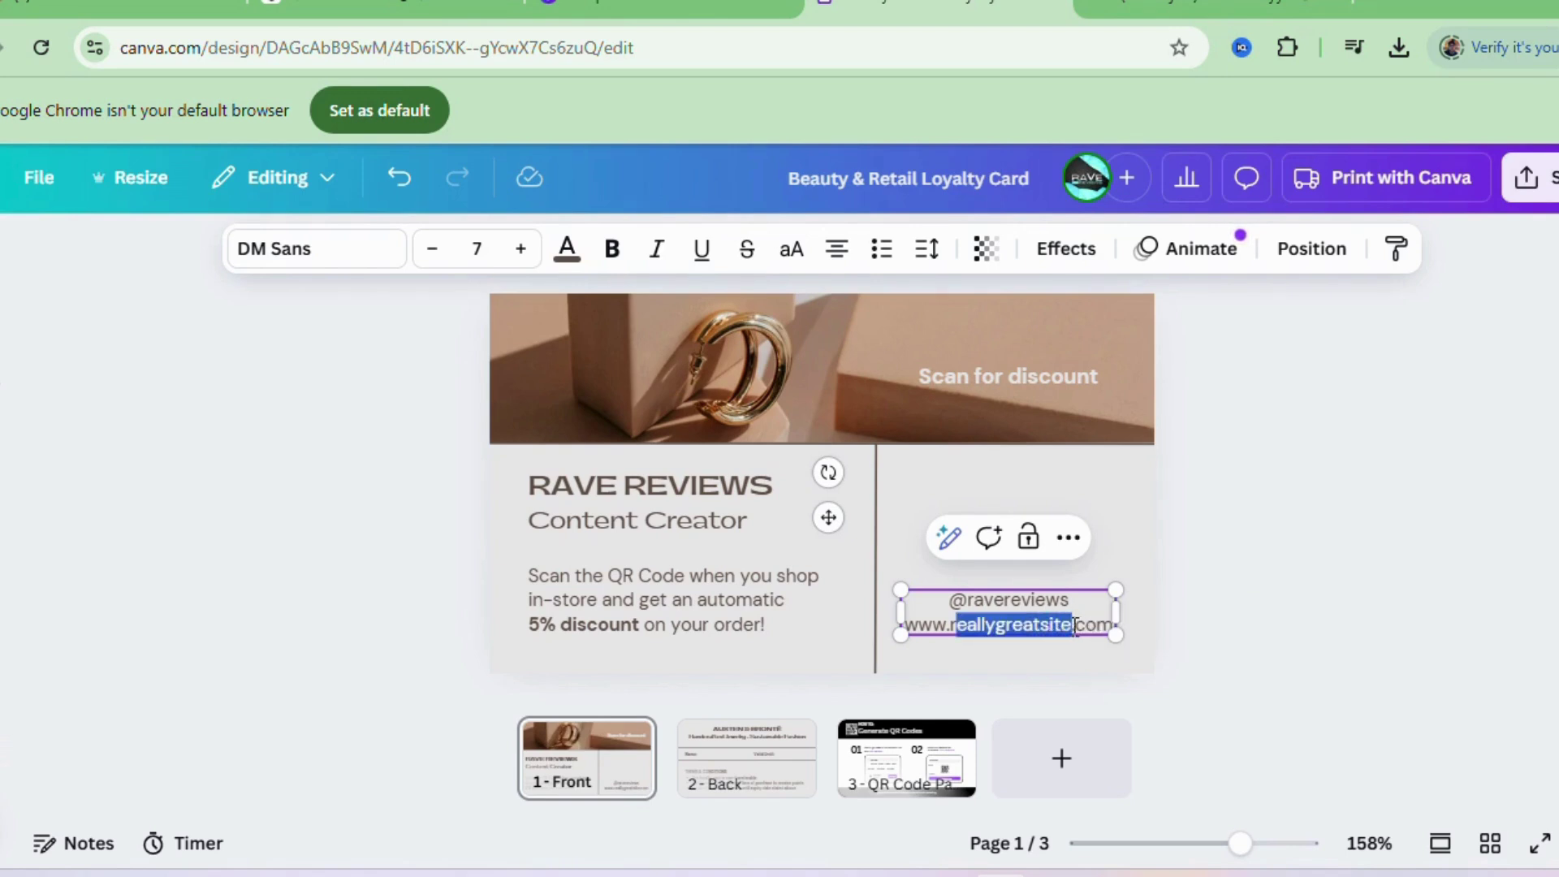
key("BackSpace")
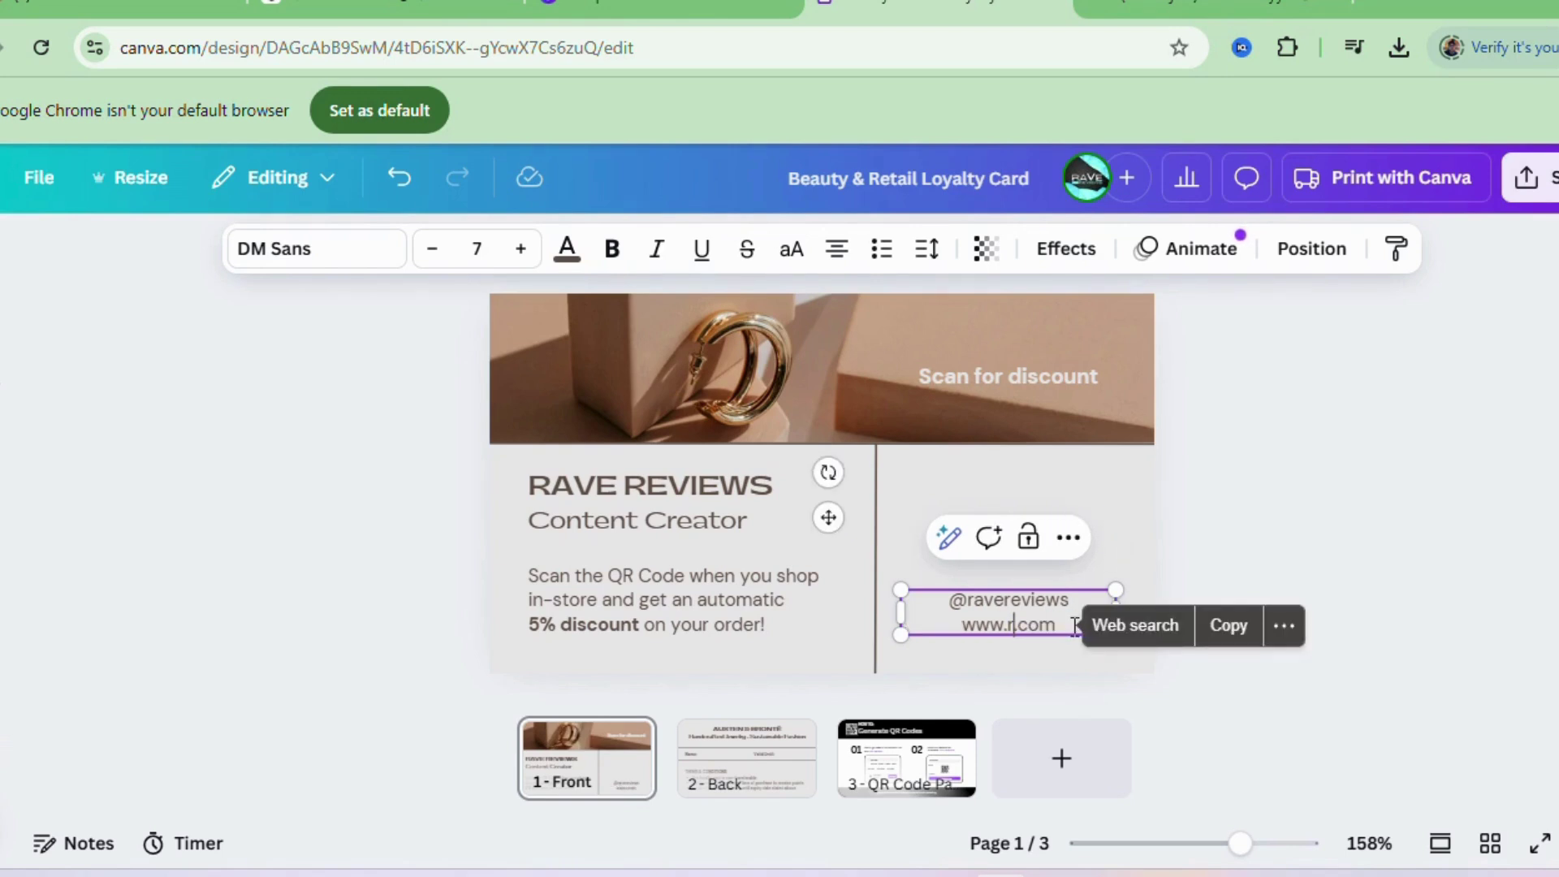
type("averevc")
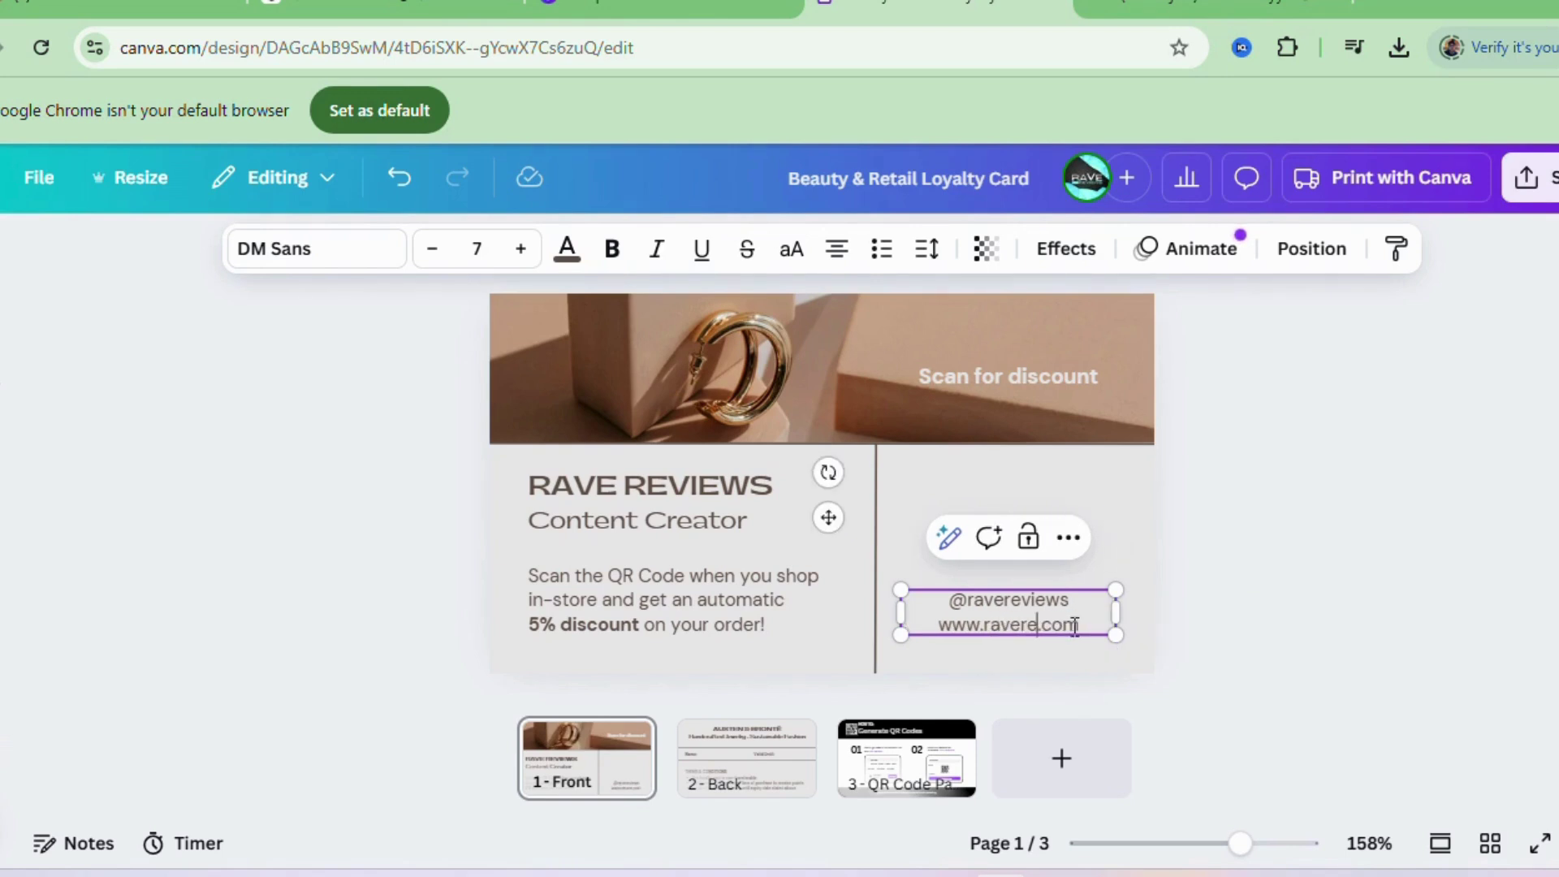
type("iews")
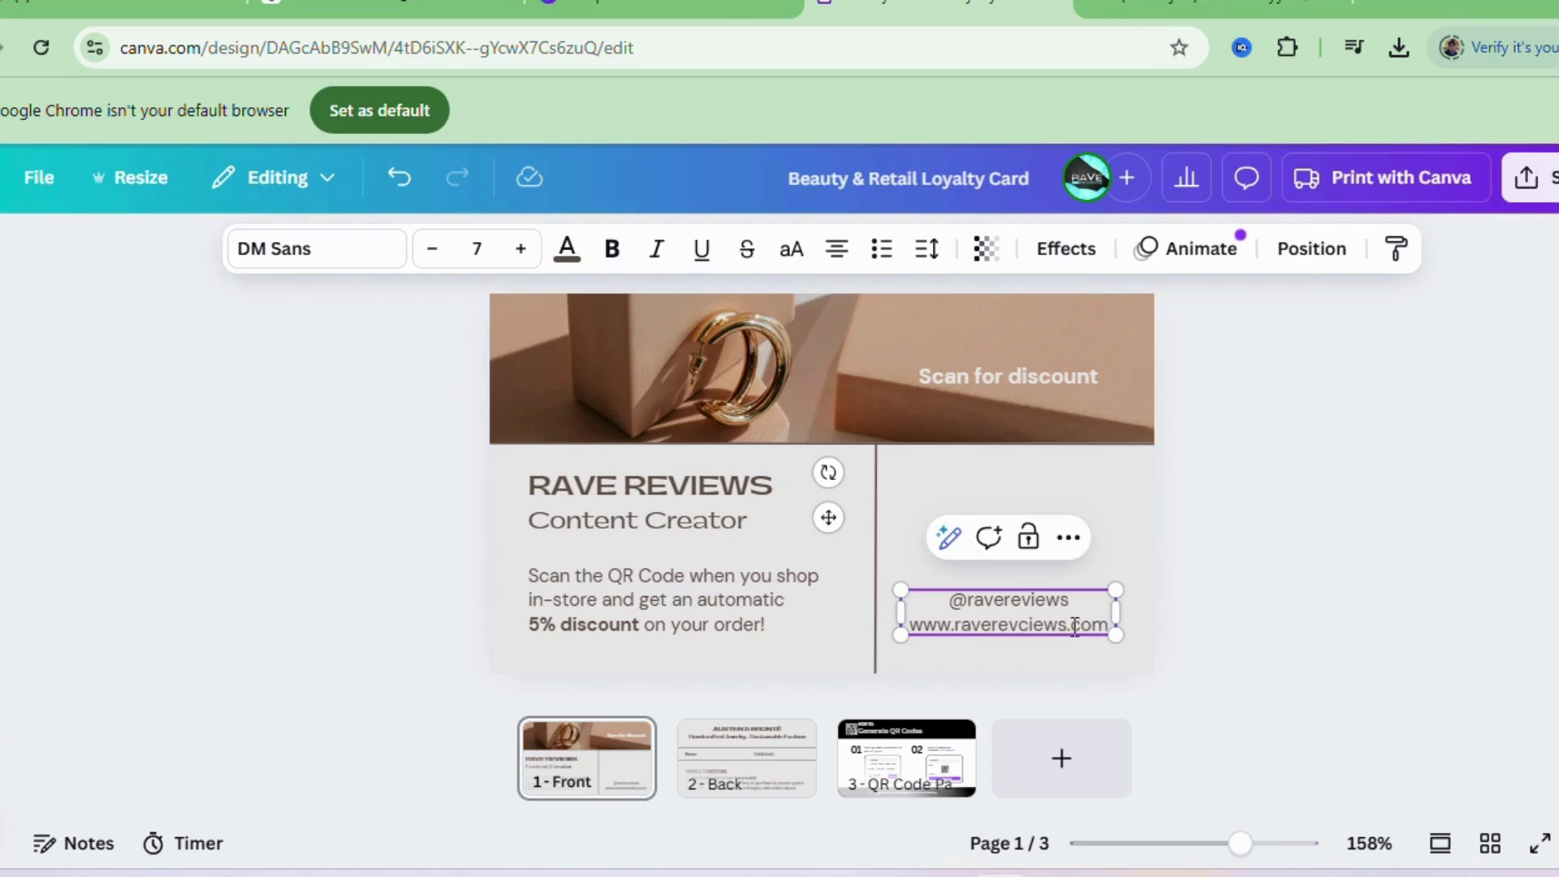
key("BackSpace")
key("BackSpace")
key("BackSpace")
key("BackSpace")
key("BackSpace")
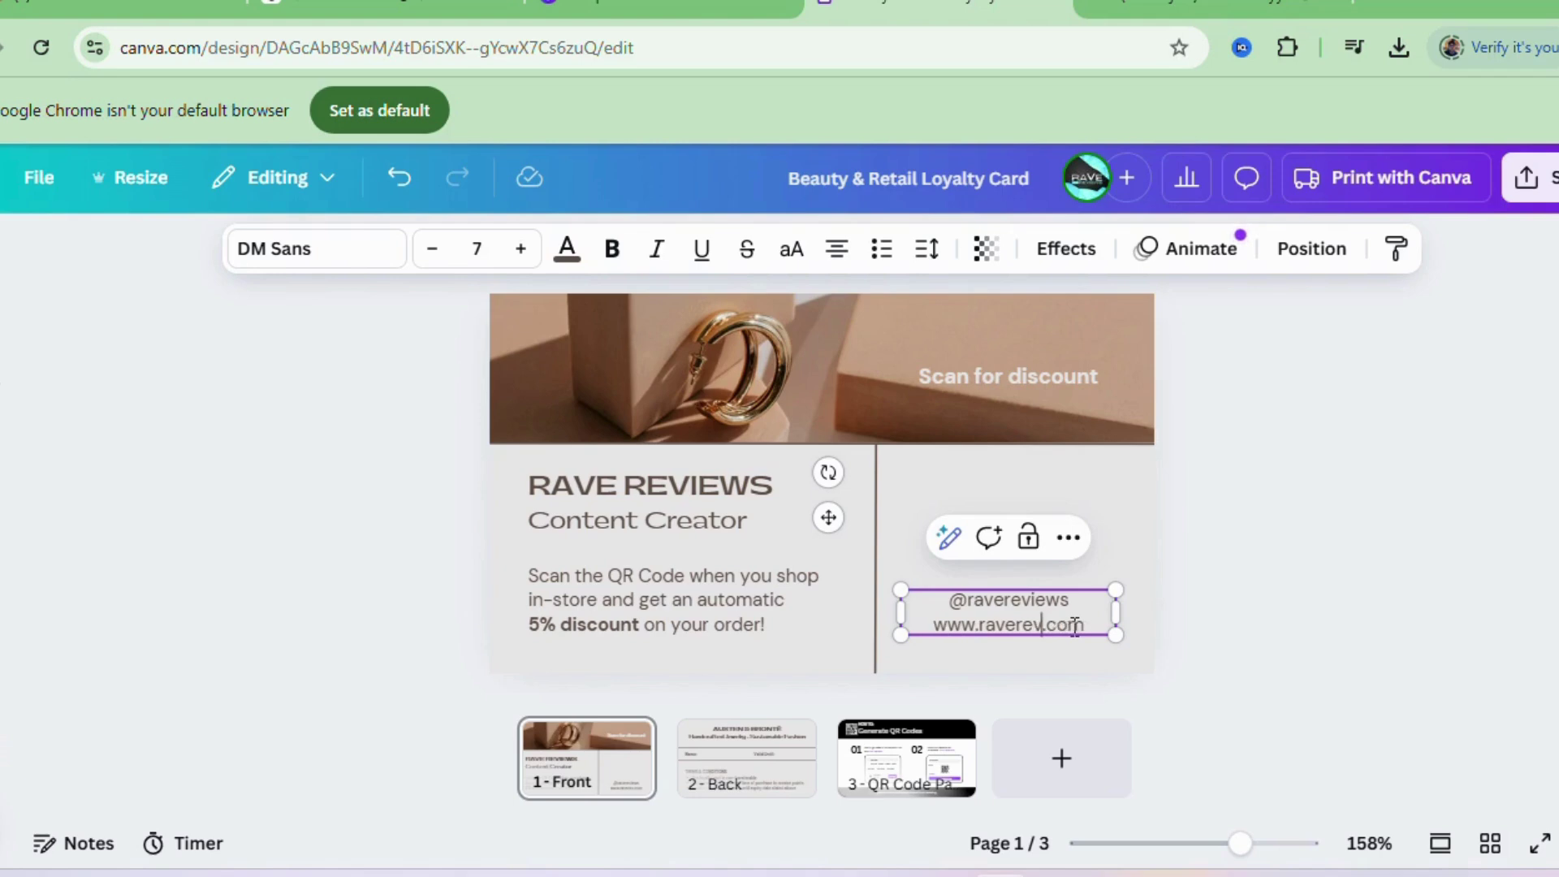
type("iews")
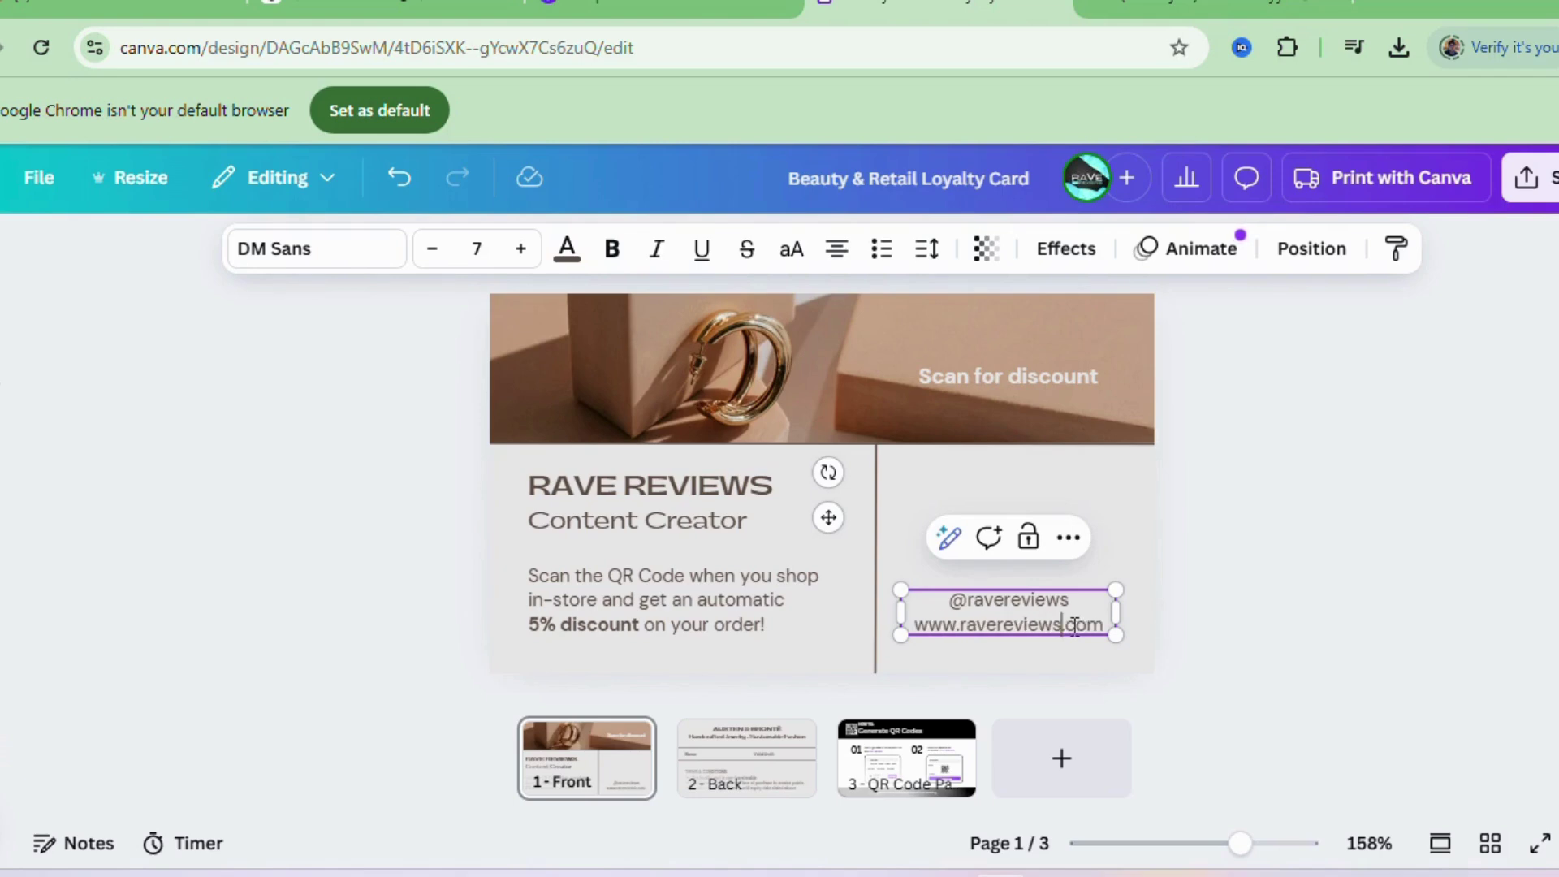
- Remove the earring photo from the header image frame on the front of the card
left_click(1127, 534)
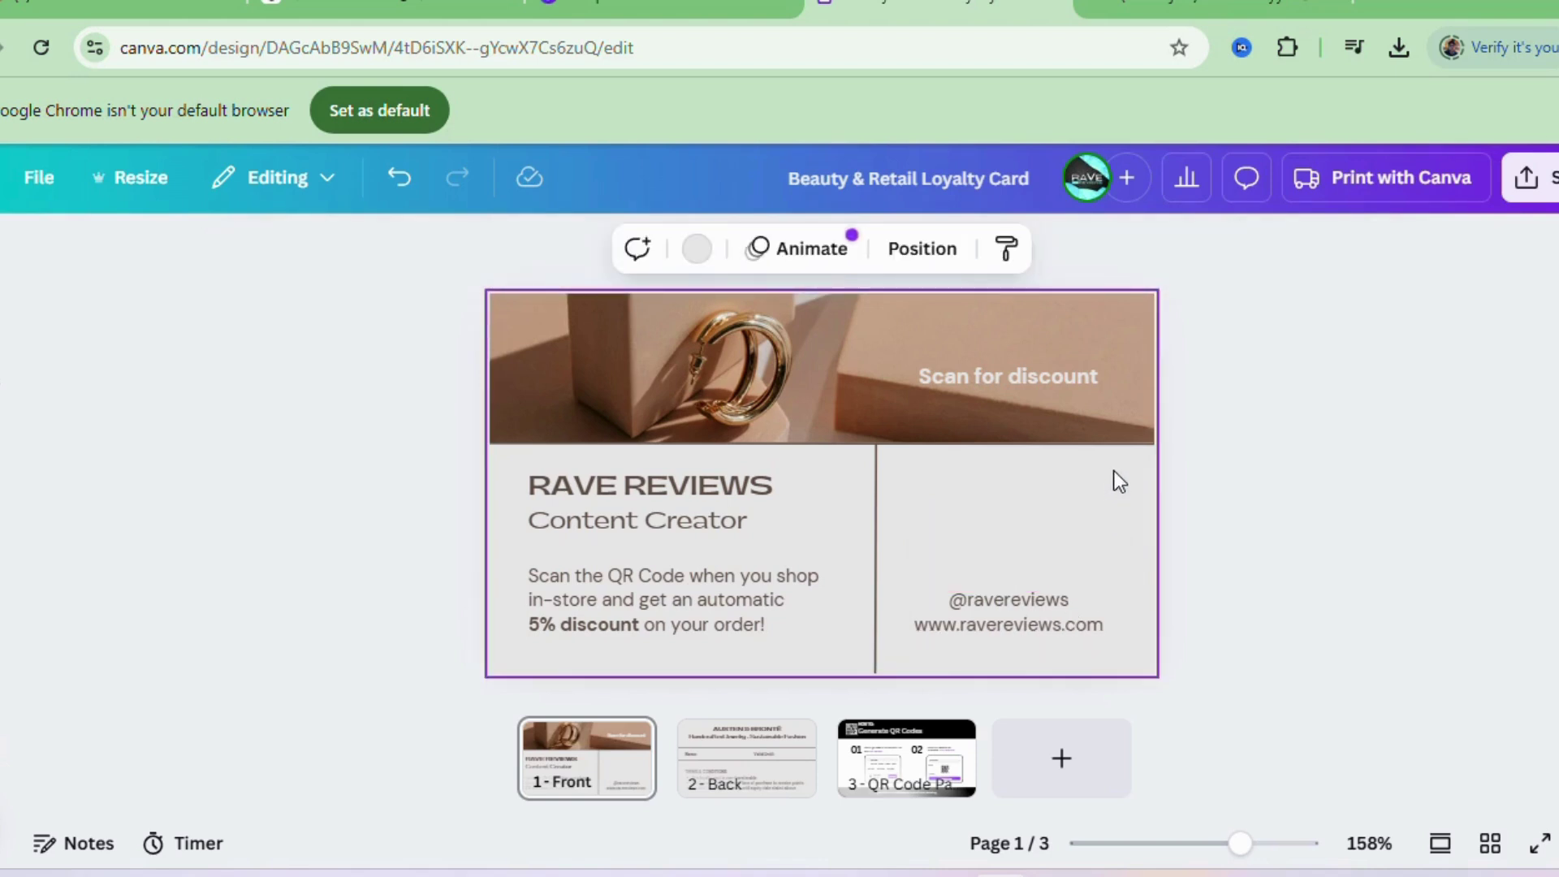
left_click(1065, 398)
key("Delete")
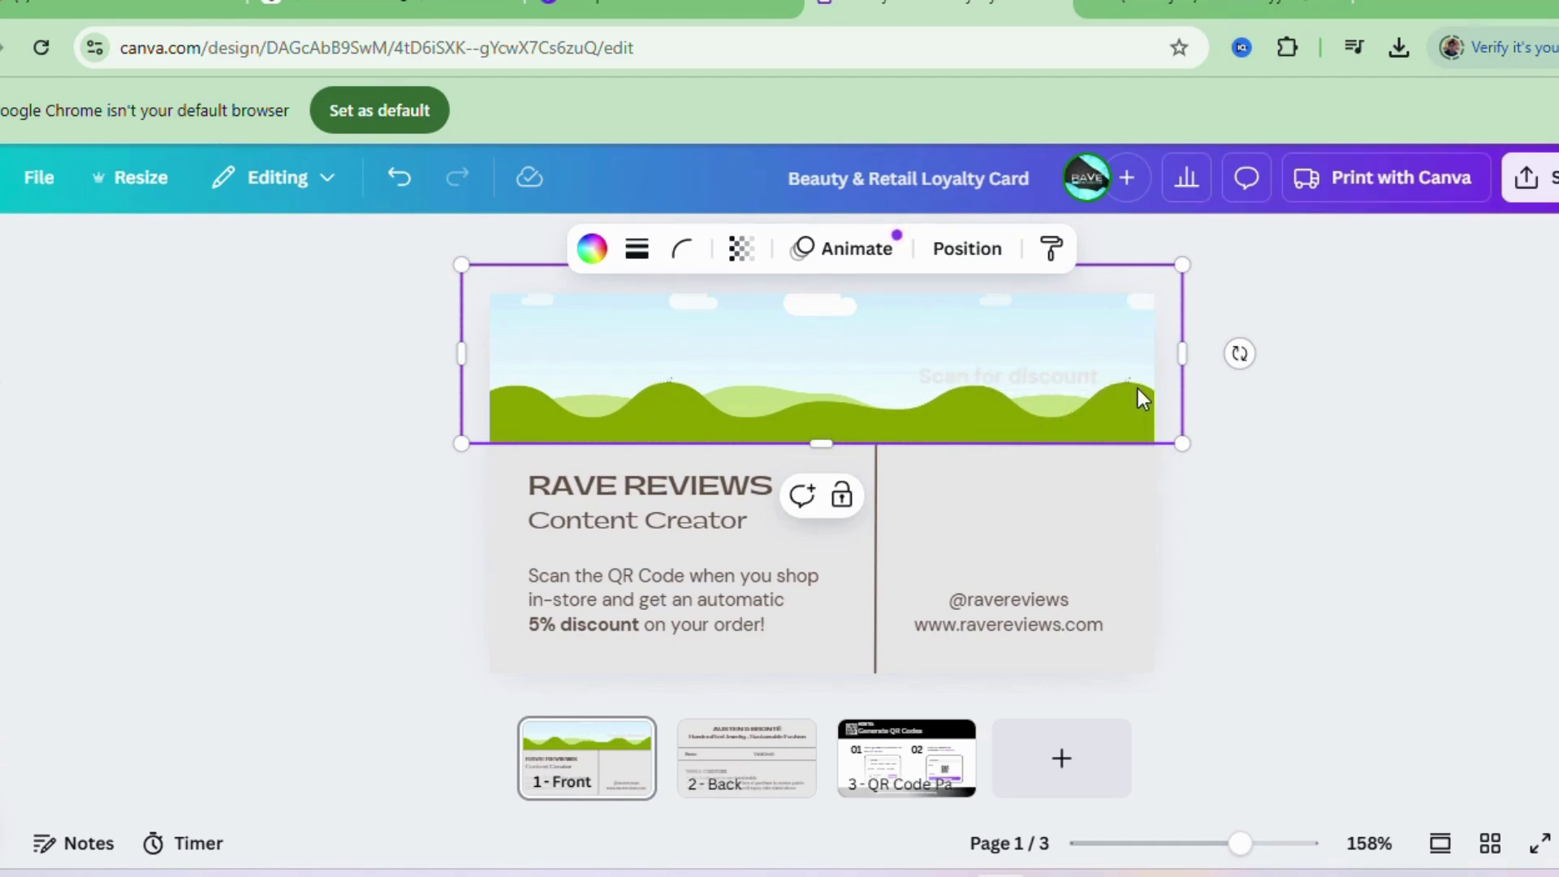
- Search the elements library for "Content Creator" and limit the results to photos
left_click(3, 309)
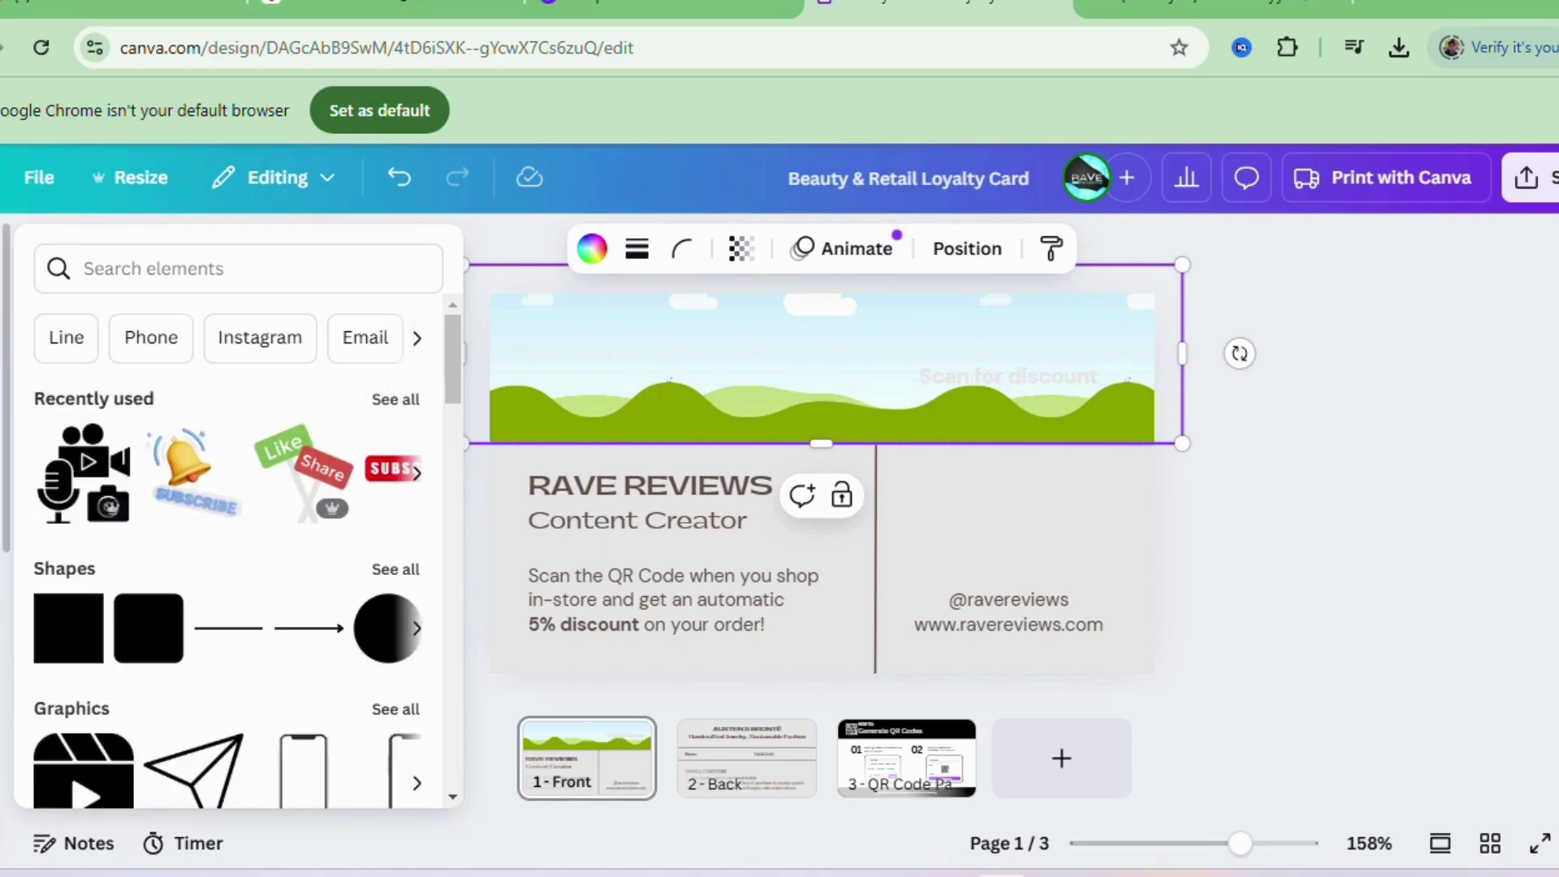
left_click(2, 386)
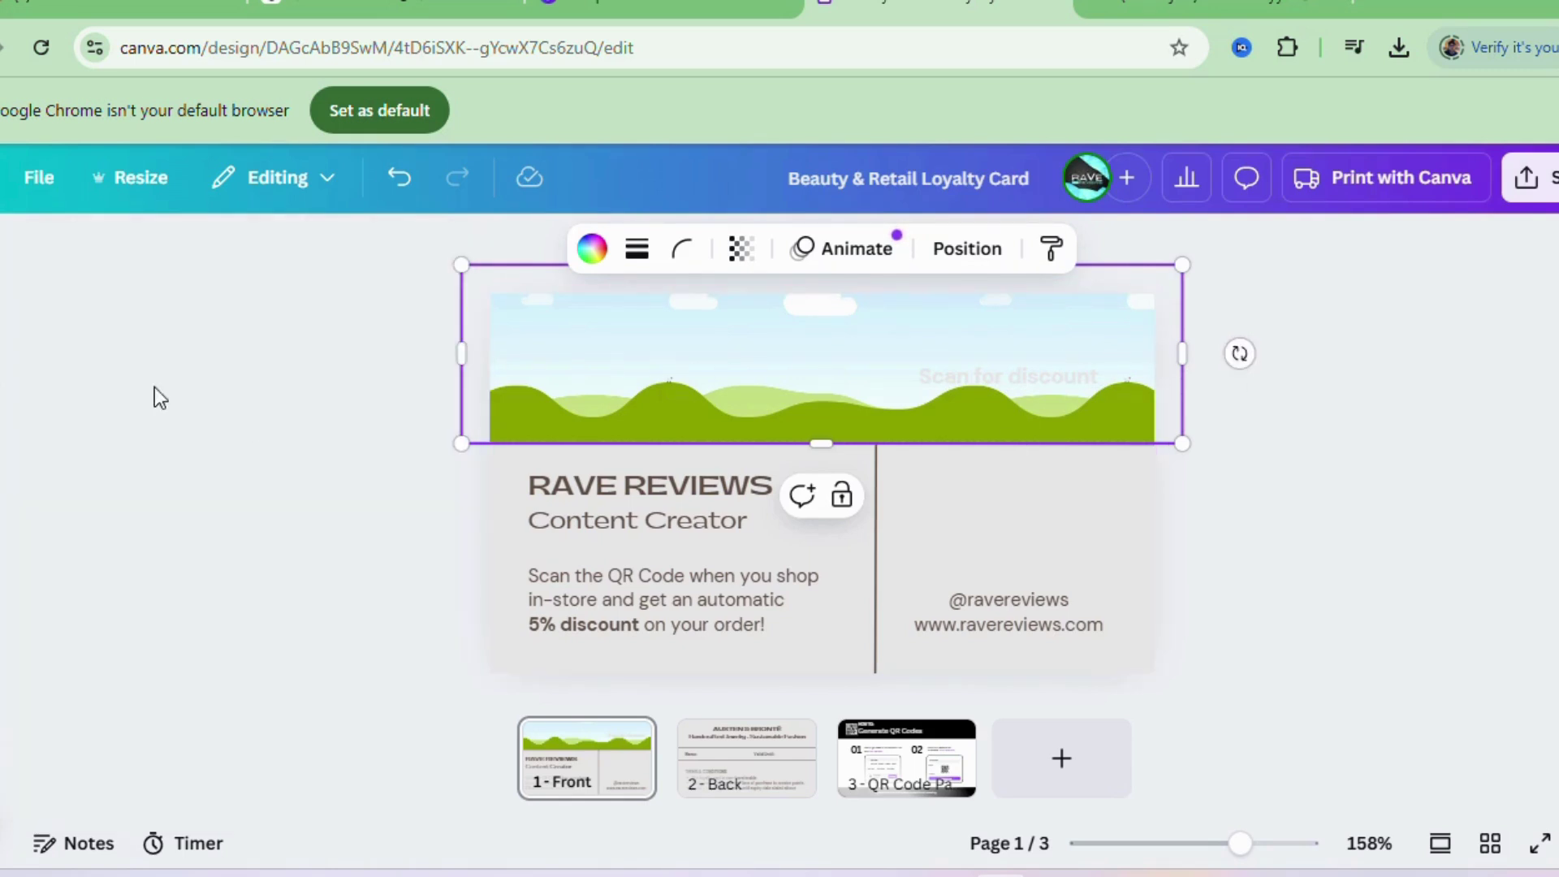
left_click(3, 309)
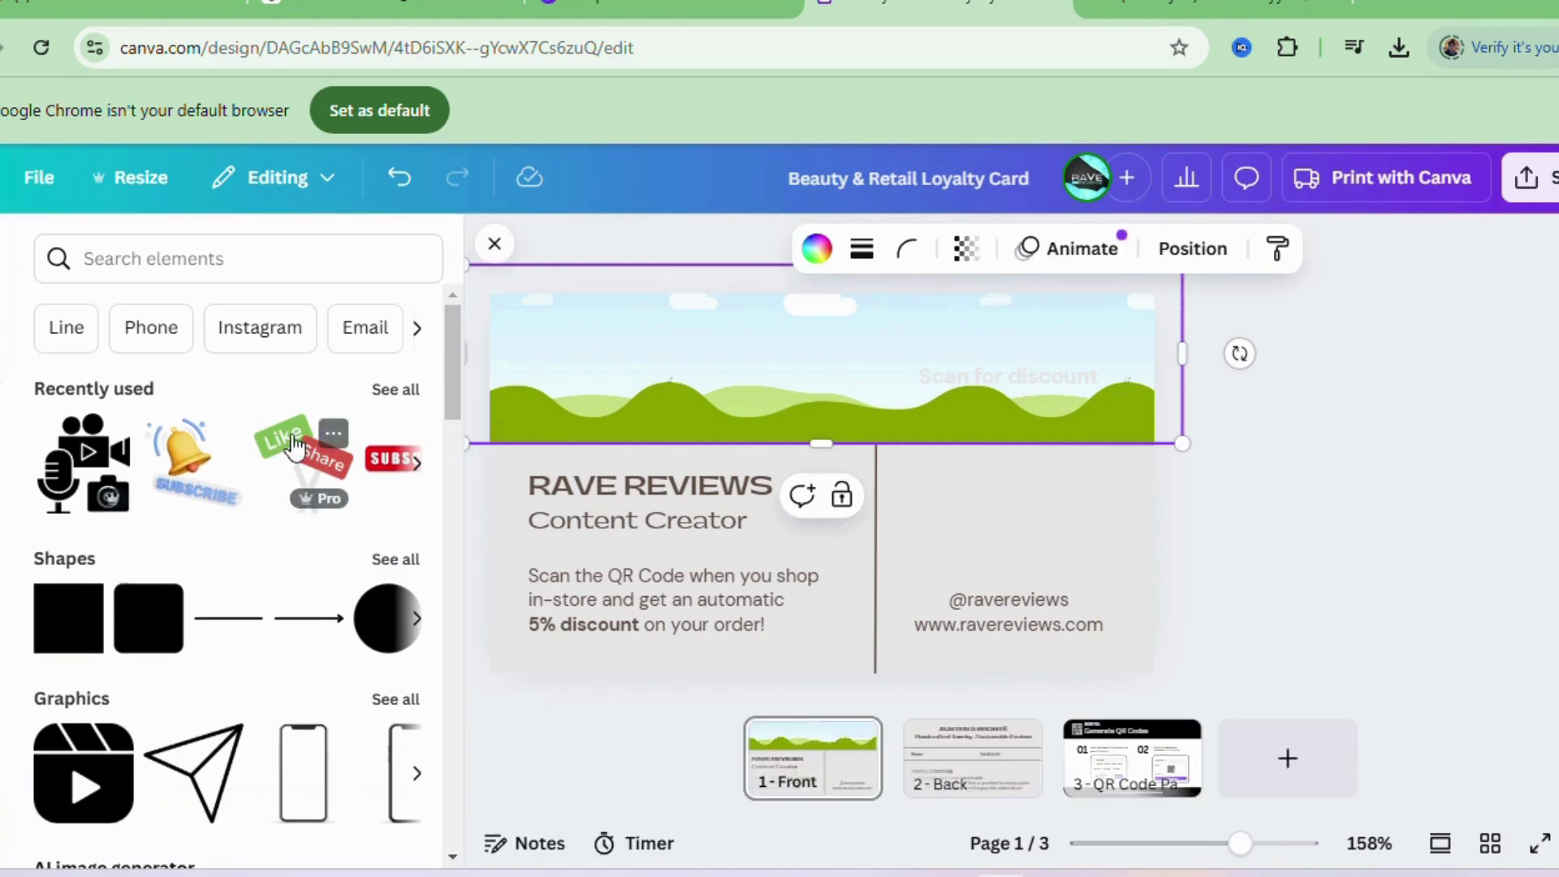
left_click_drag(457, 376, 451, 299)
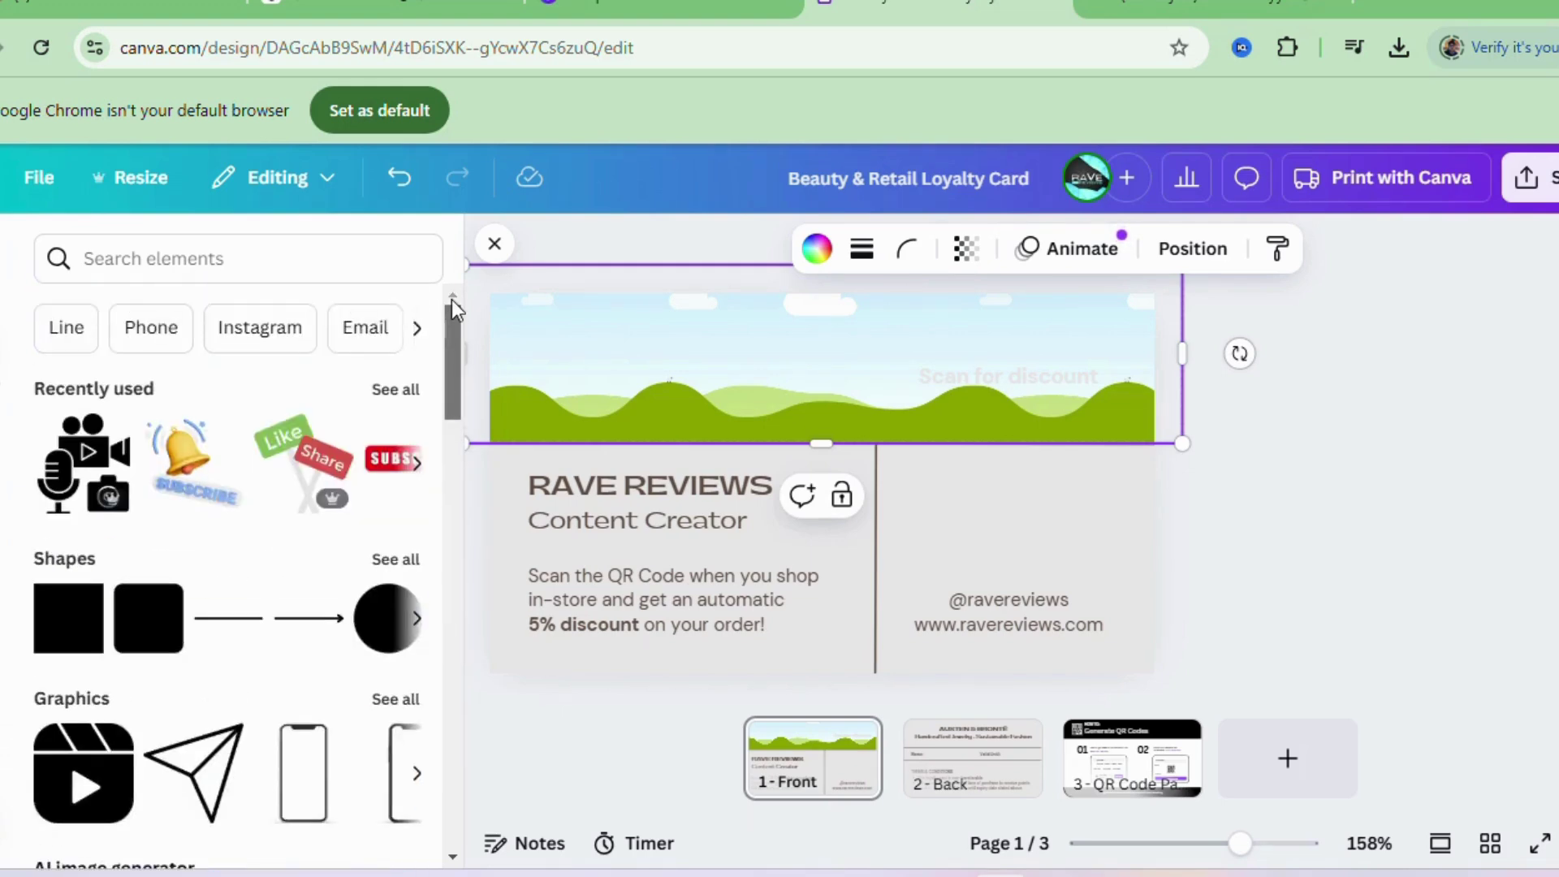
left_click(255, 260)
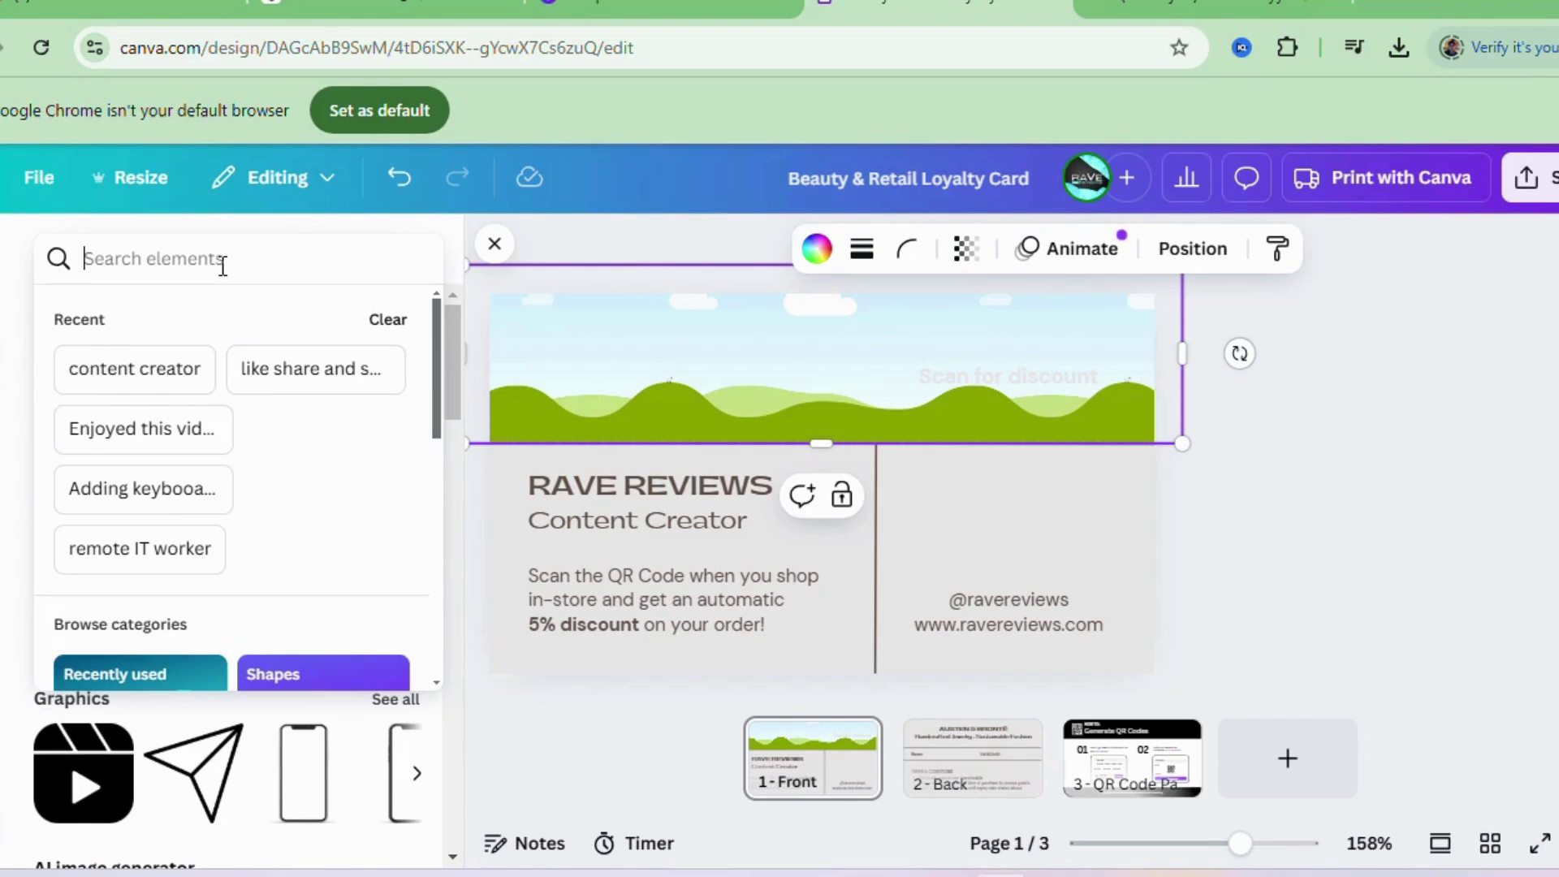
type("Content ")
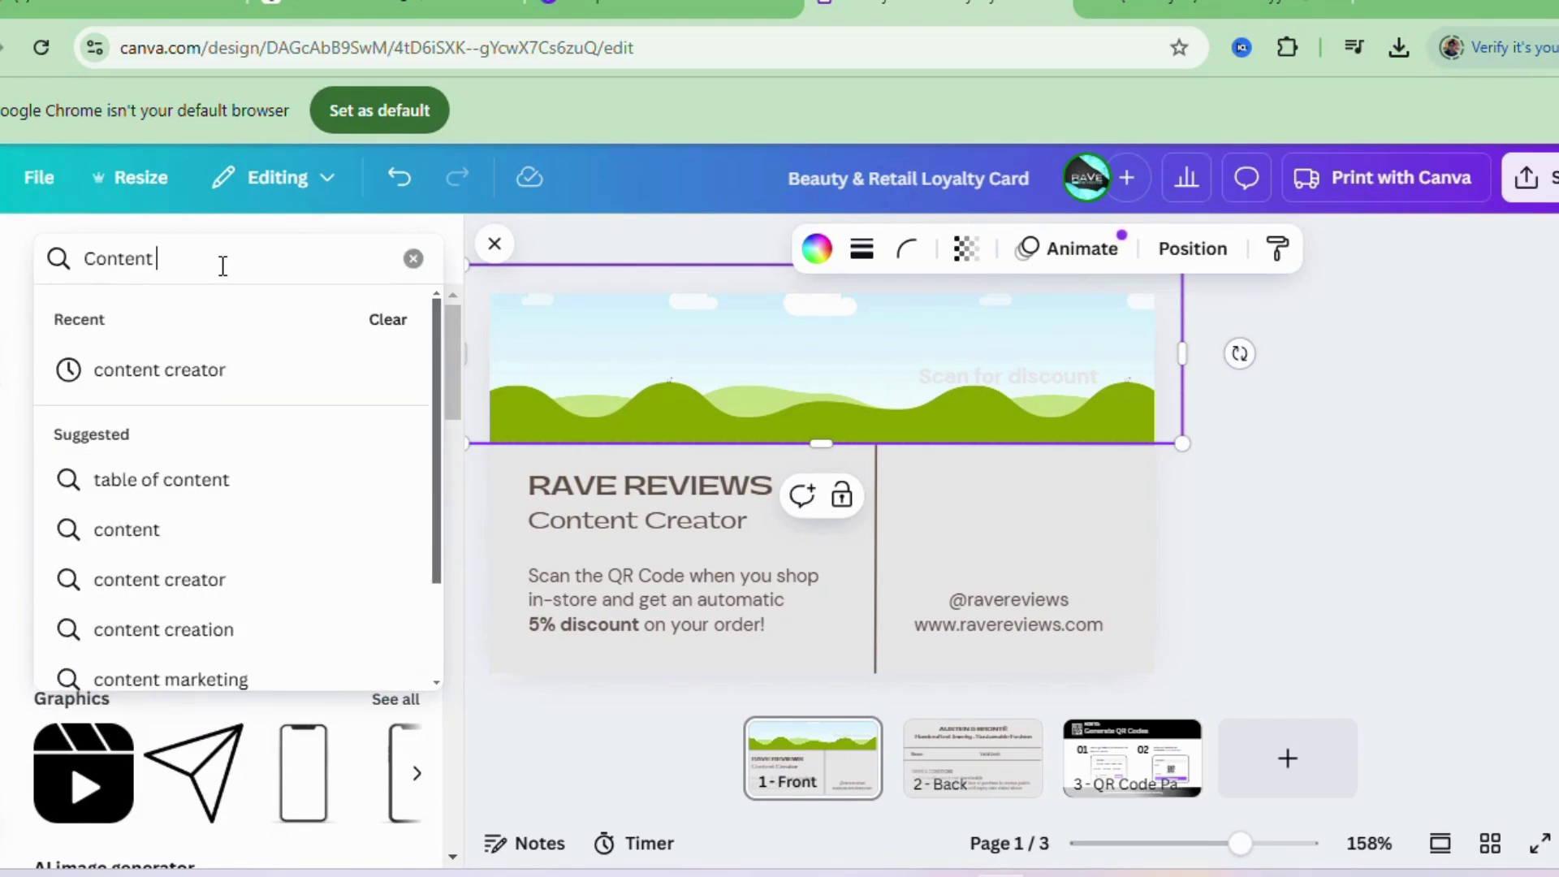
type("Creator")
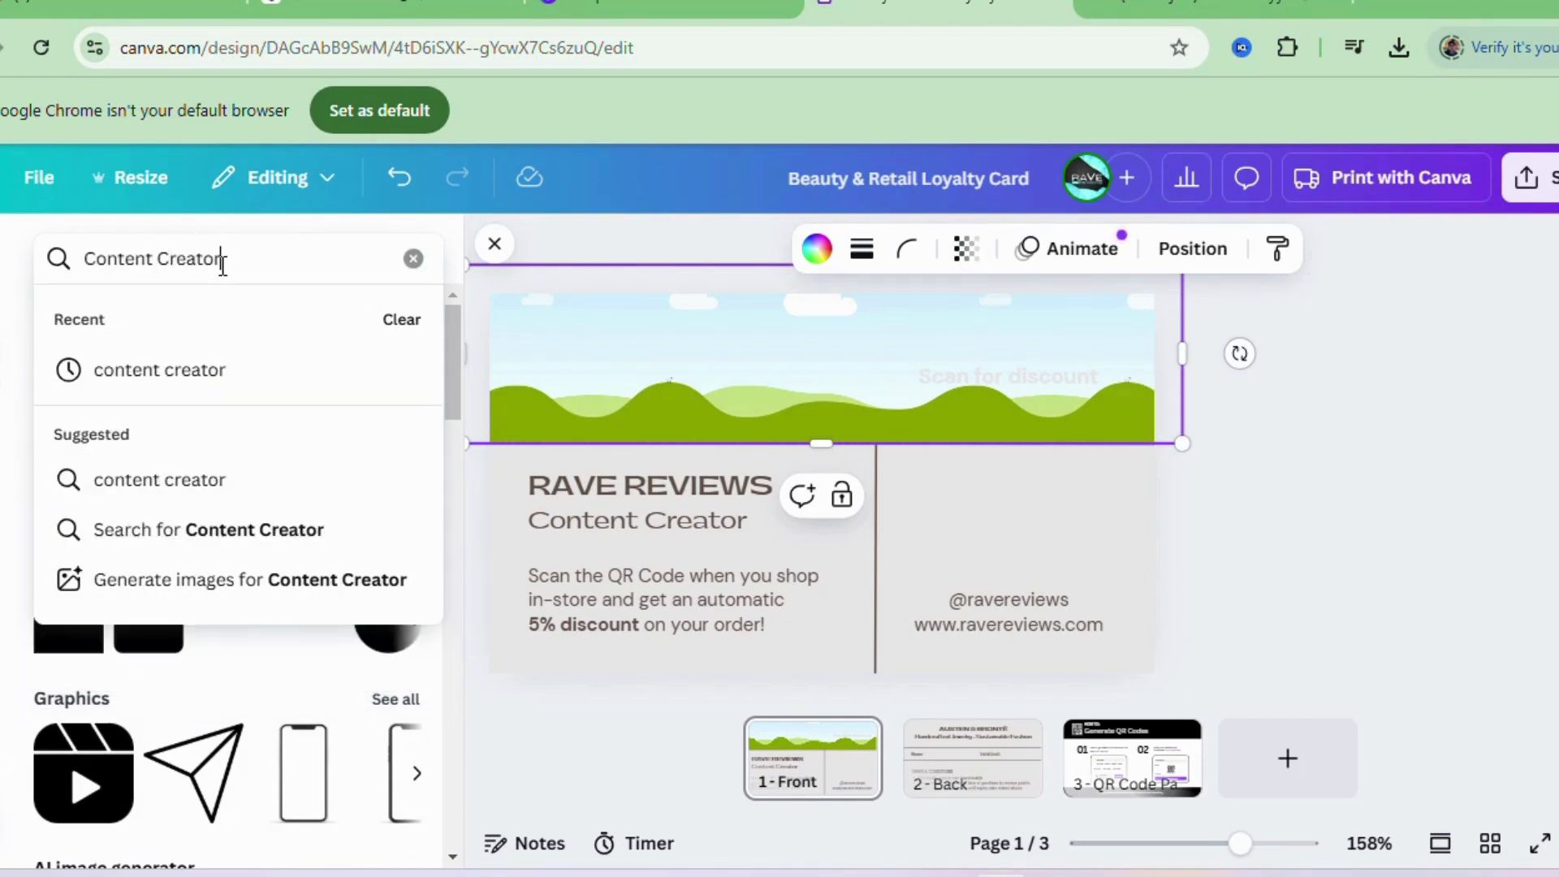
key("Return")
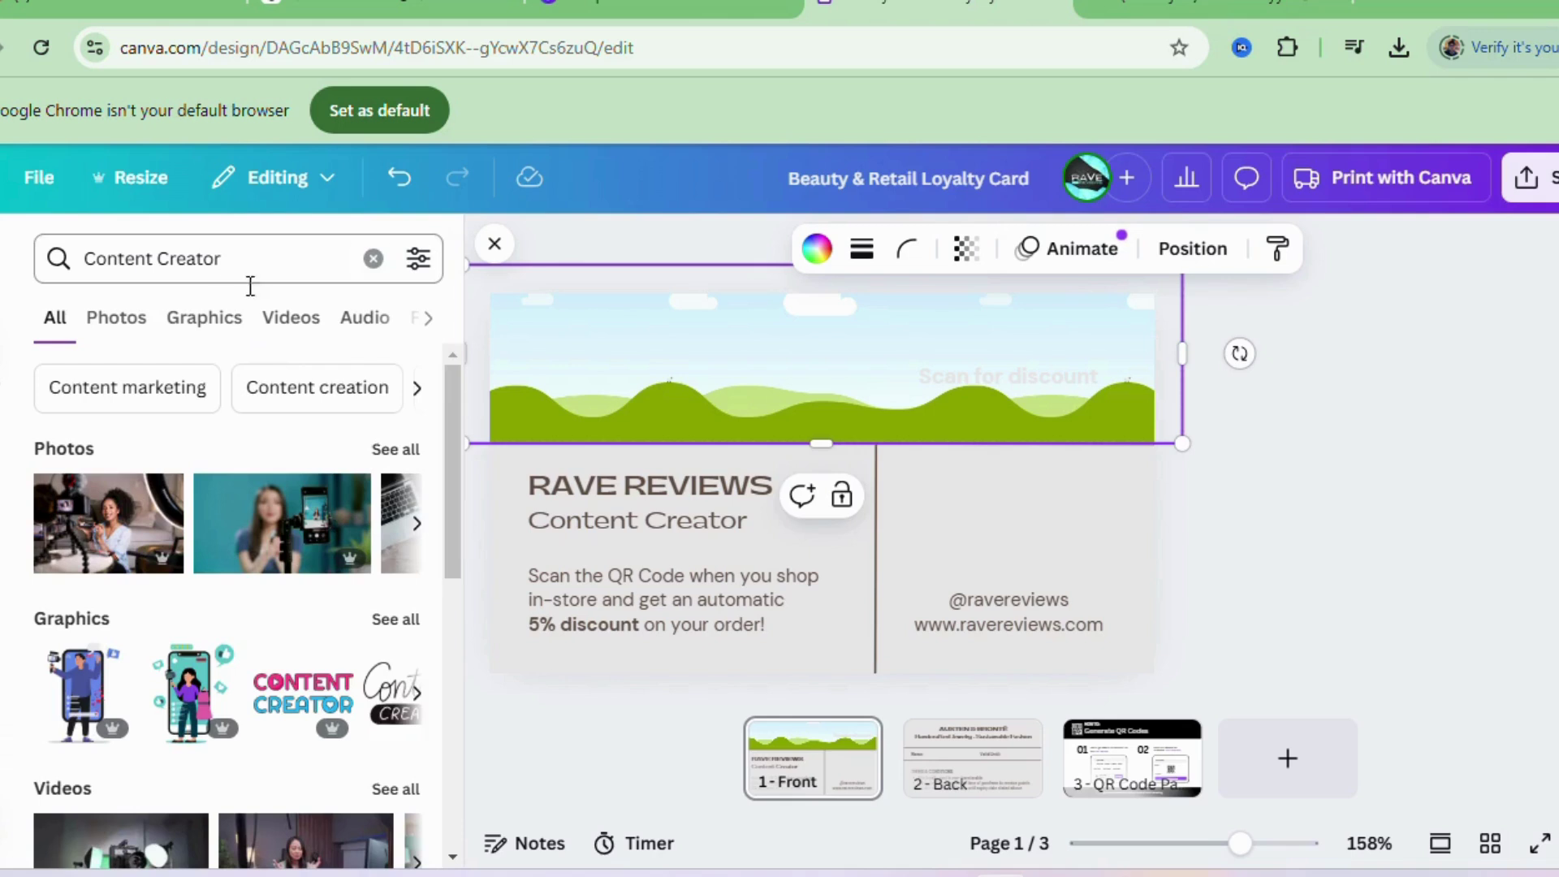
left_click(115, 322)
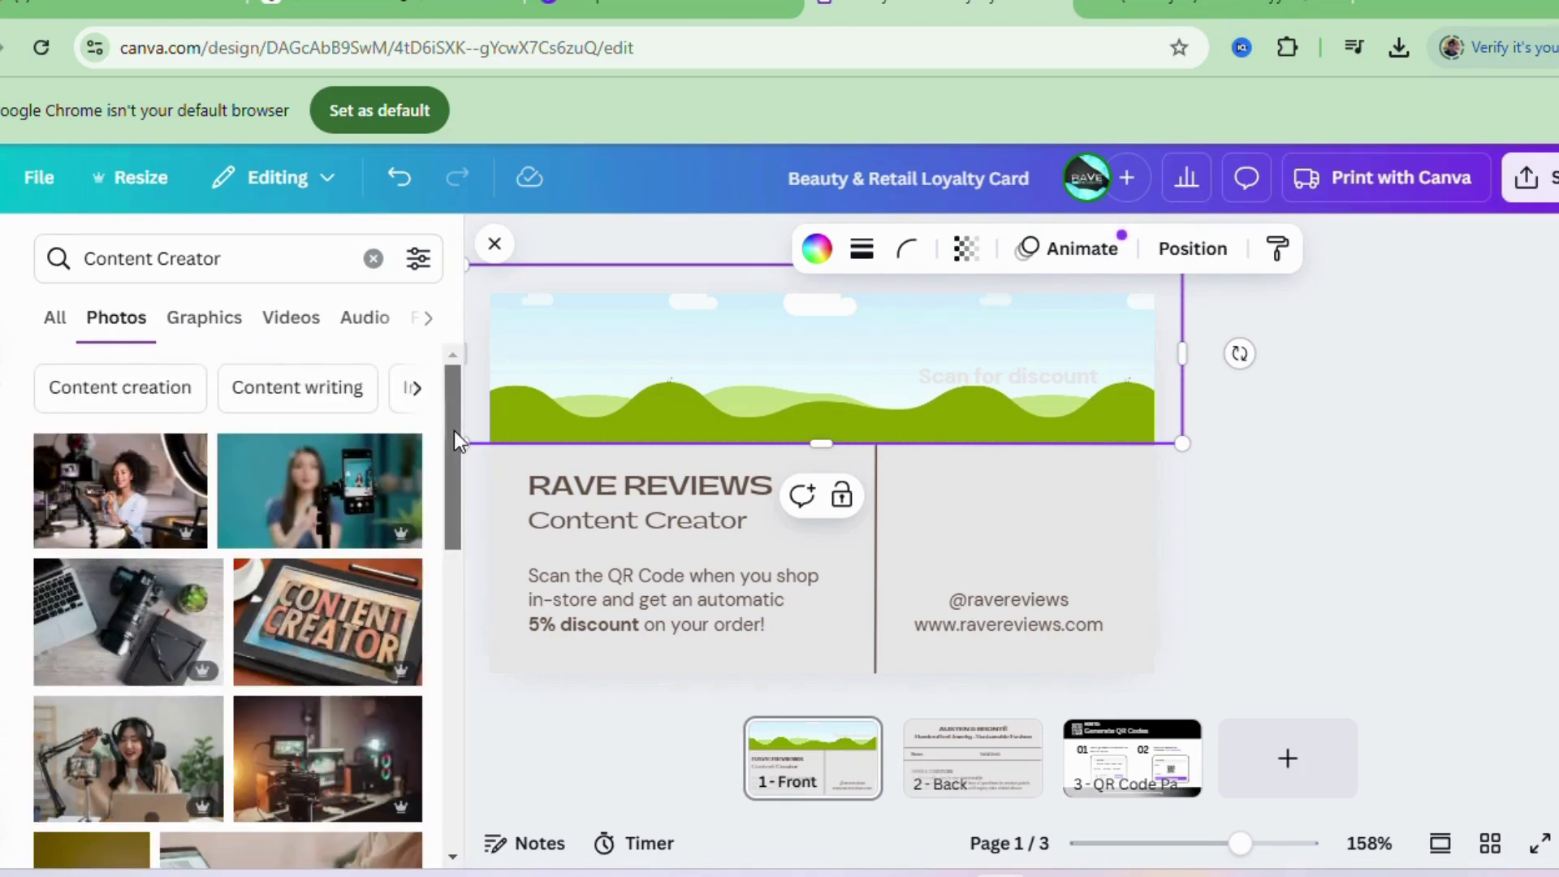
- Fill the header image frame on the front of the card with the photo of a laptop, camera and black notebook
left_click_drag(455, 430, 466, 776)
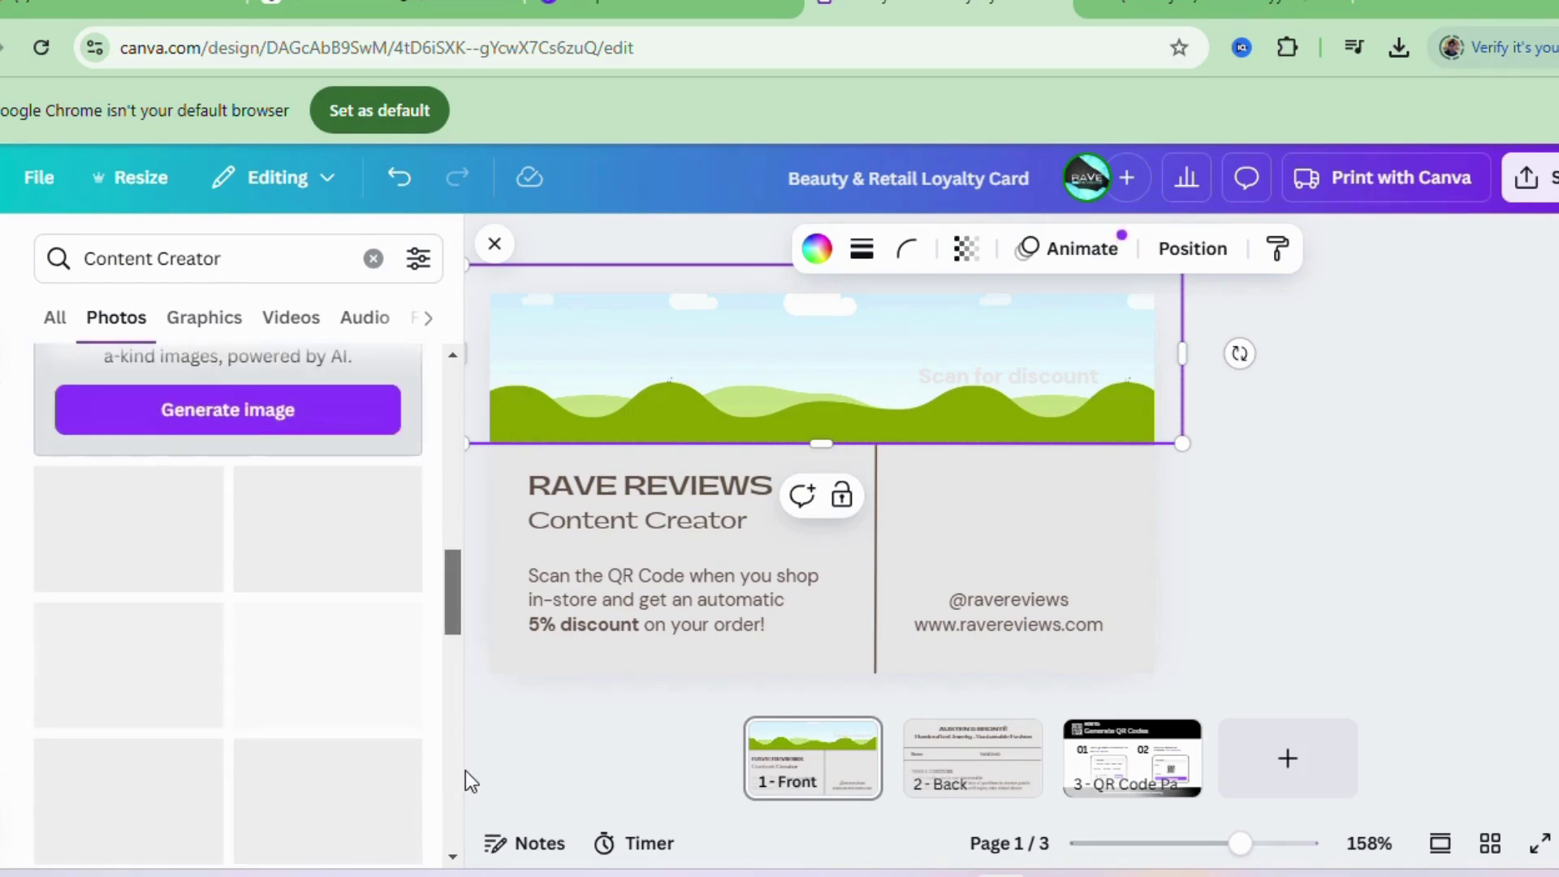
left_click_drag(454, 583, 454, 743)
mouse_move(452, 671)
left_mouse_down()
mouse_move(455, 733)
mouse_move(453, 674)
left_mouse_up()
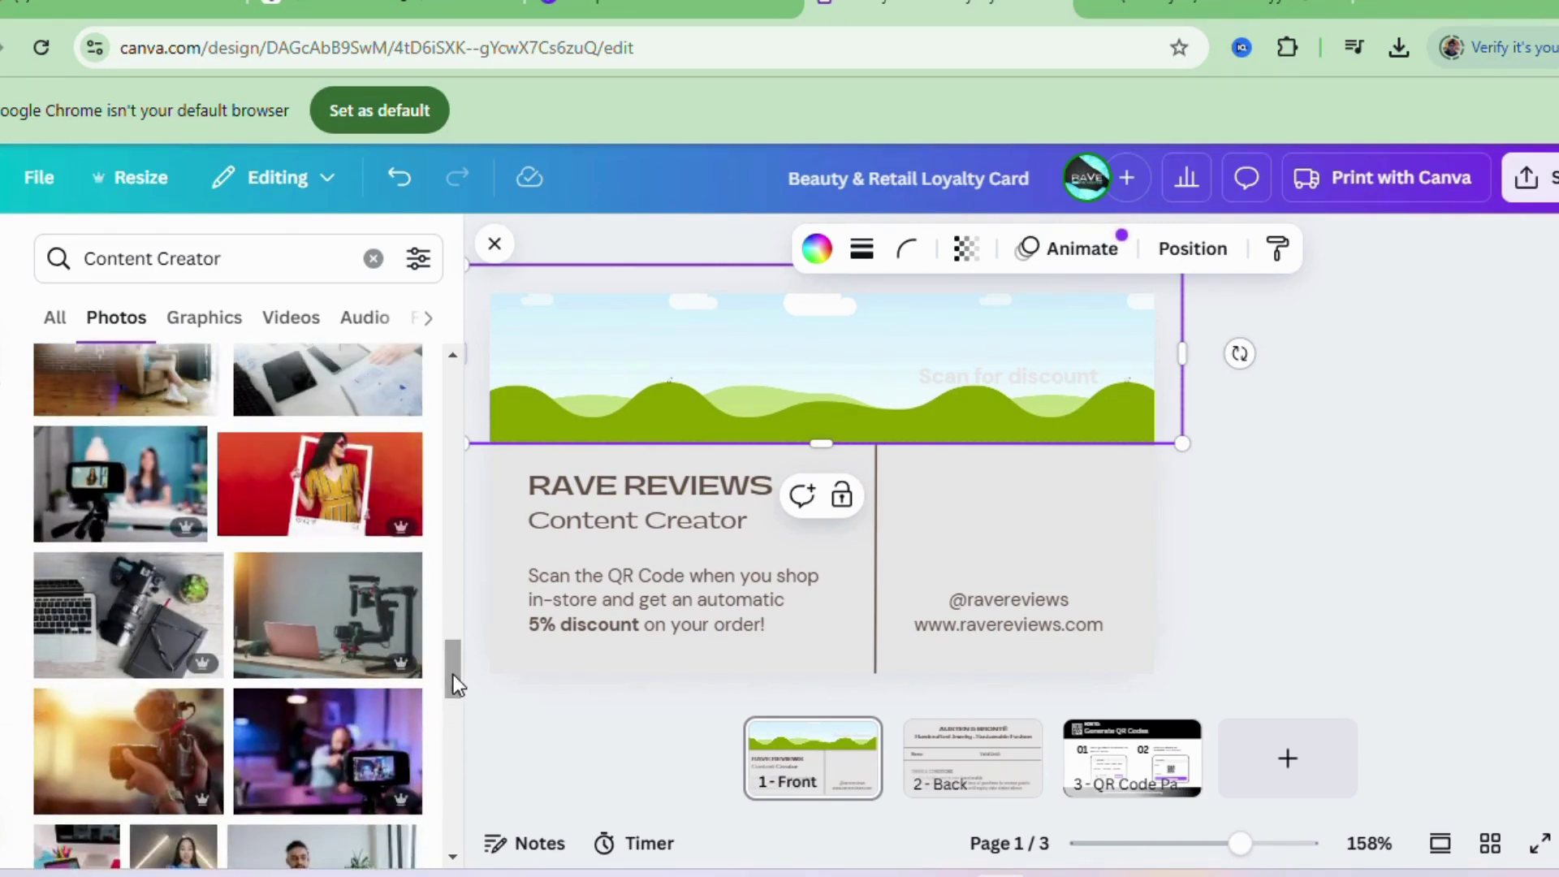
left_click(143, 650)
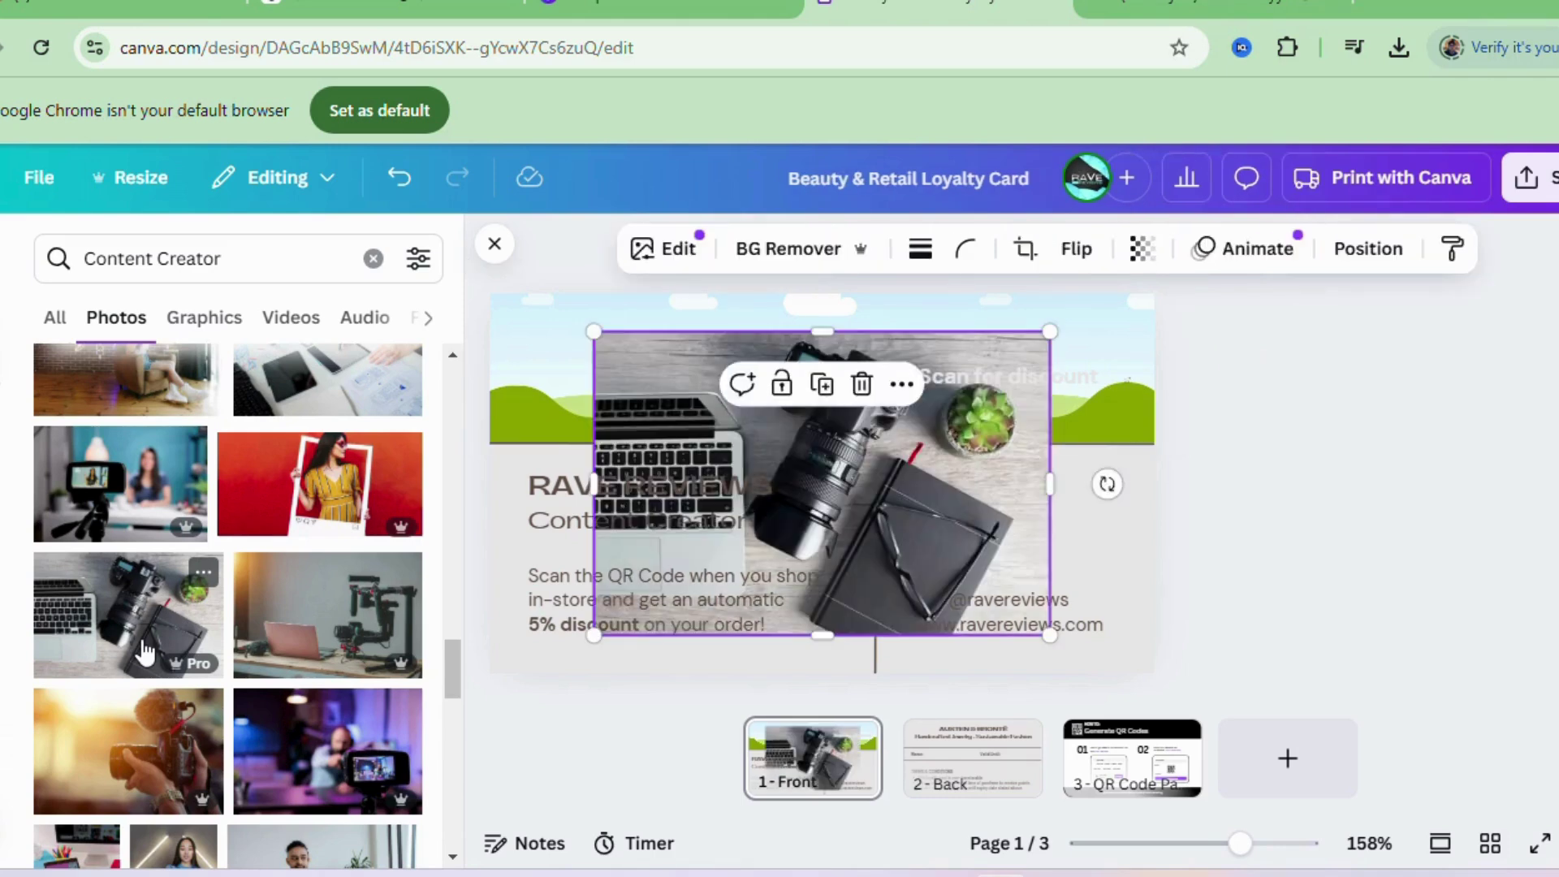
left_click_drag(1003, 453, 993, 413)
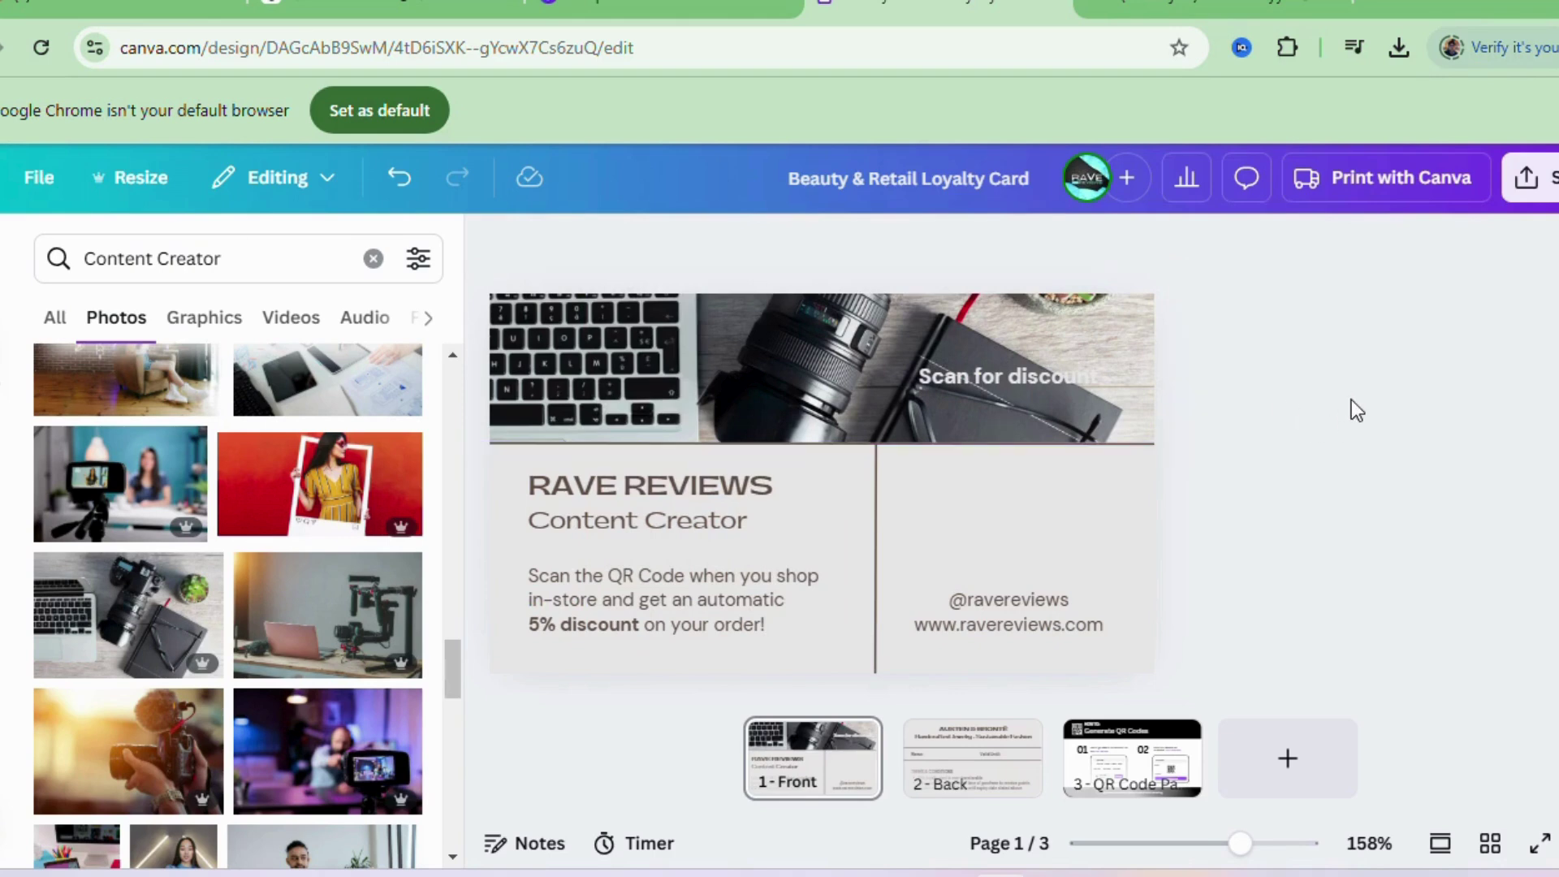
- Delete the "Scan for discount" text over the header image
left_click(1044, 389)
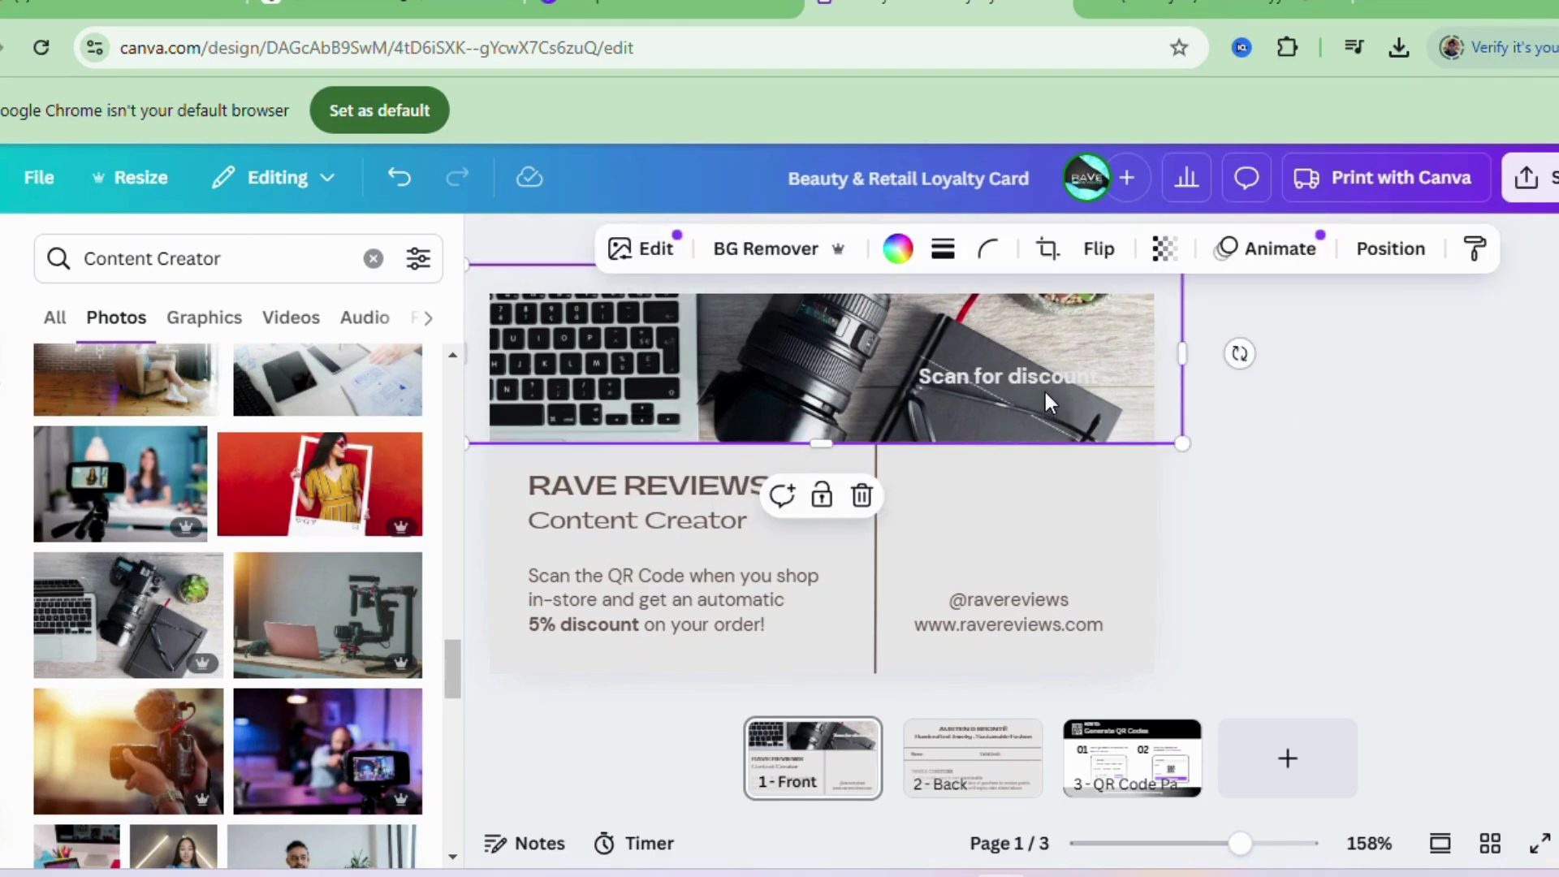
left_click(1044, 378)
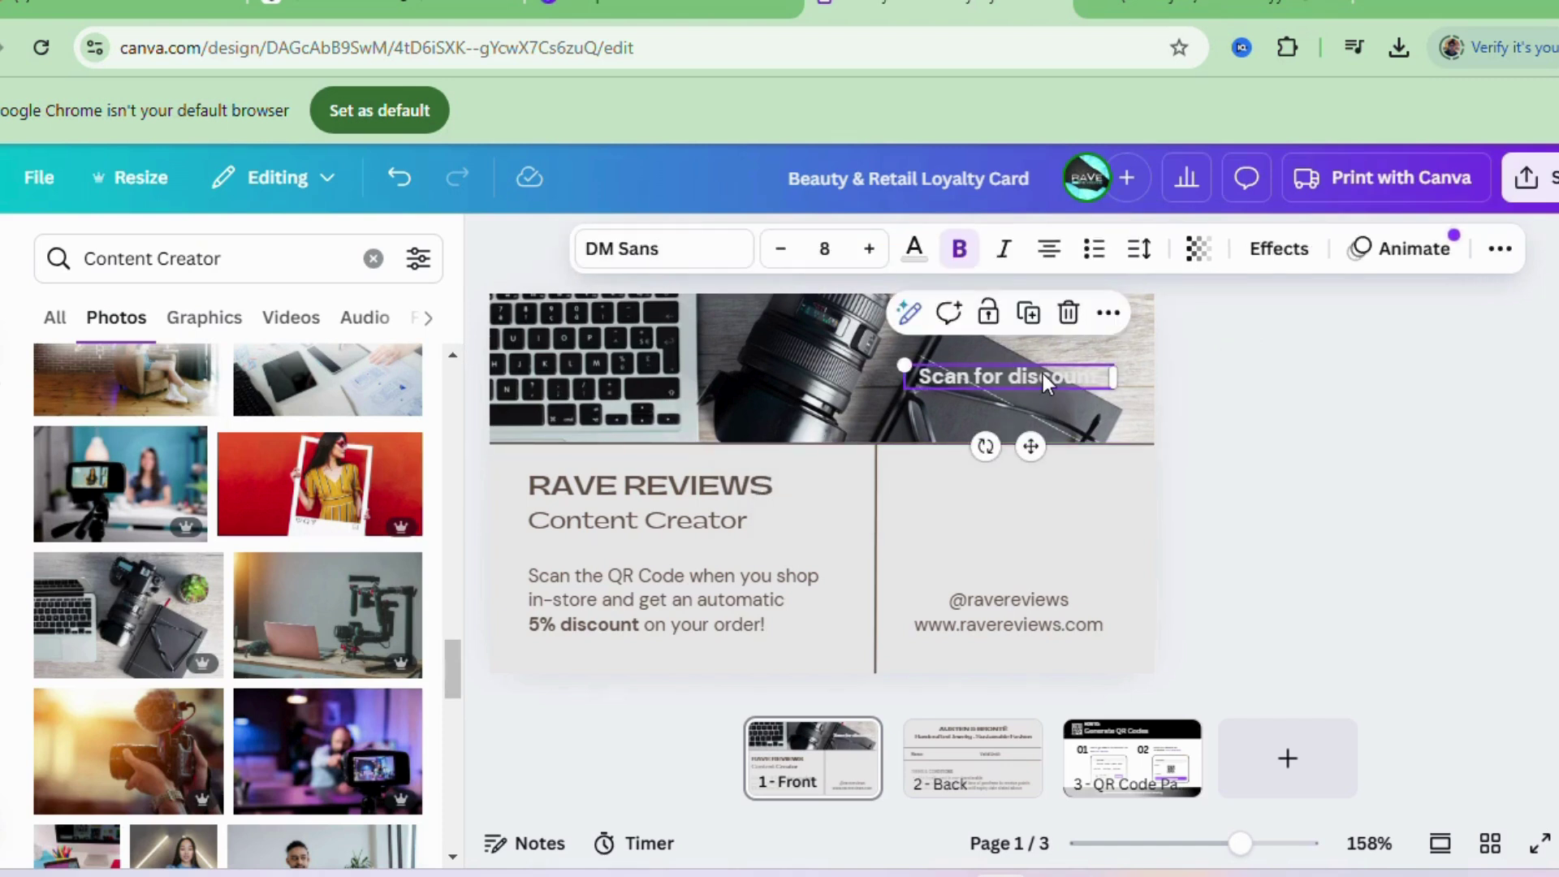
triple_click(1056, 383)
key("BackSpace")
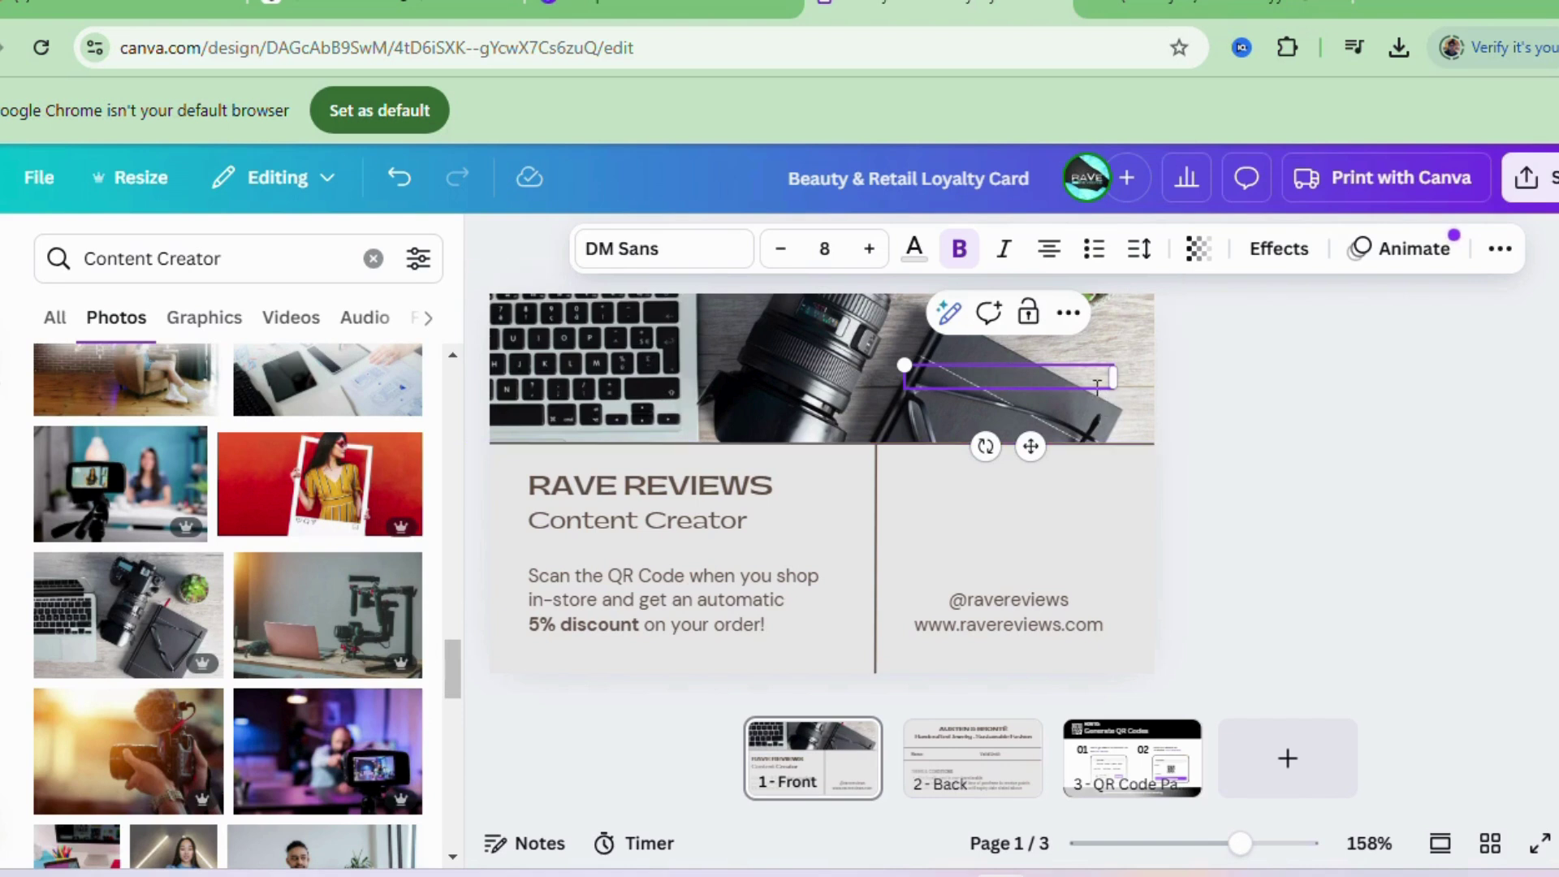
left_click(1371, 417)
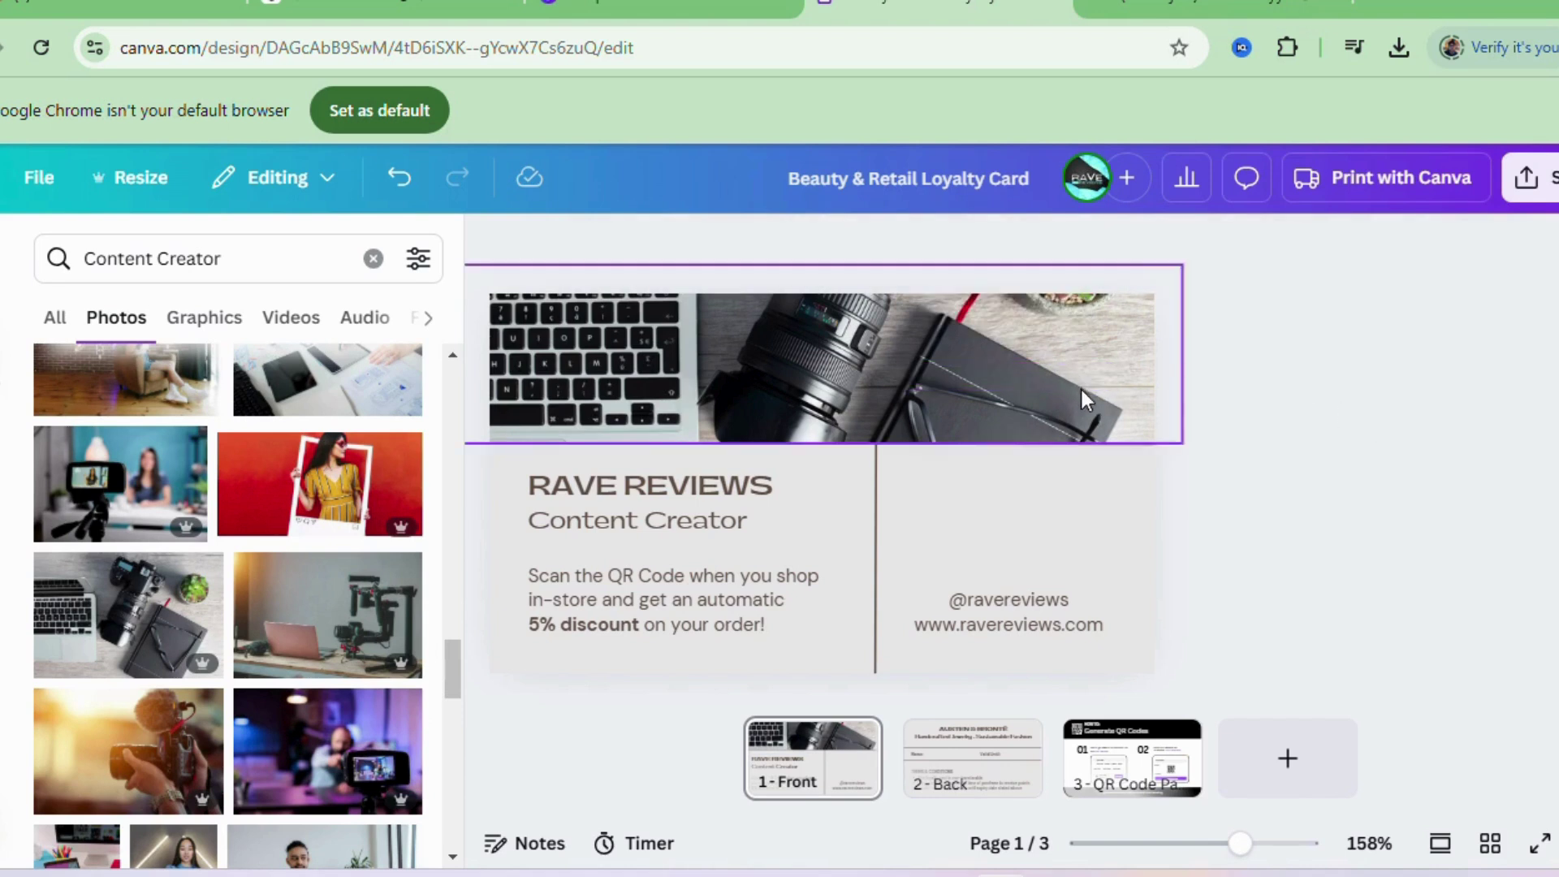
- Set the background of the front of the card to the pale green-to-blue default gradient
left_click(976, 496)
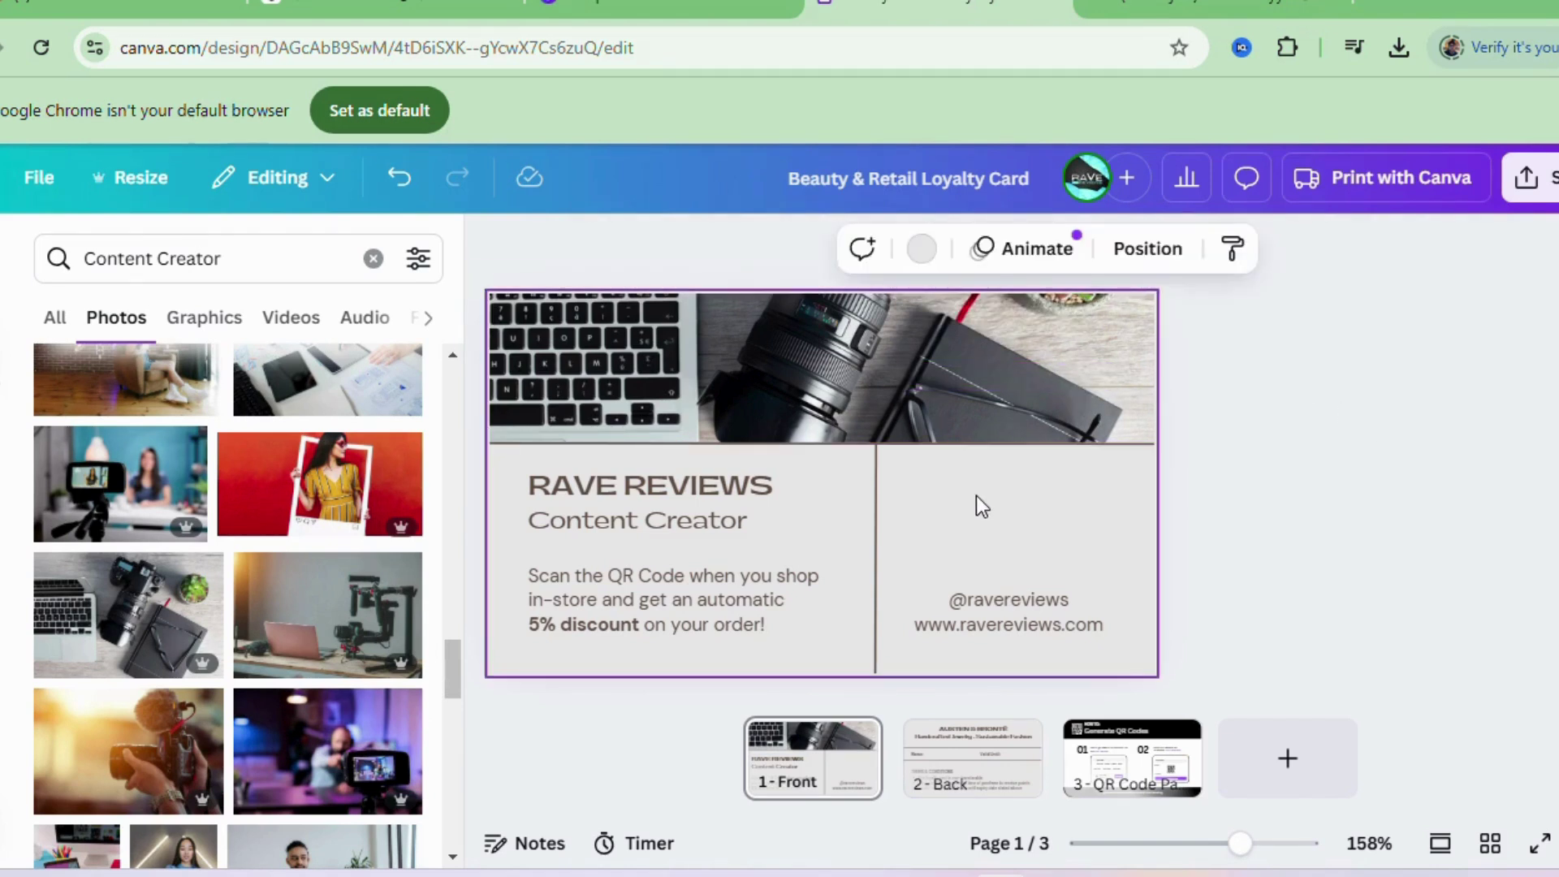
left_click(916, 265)
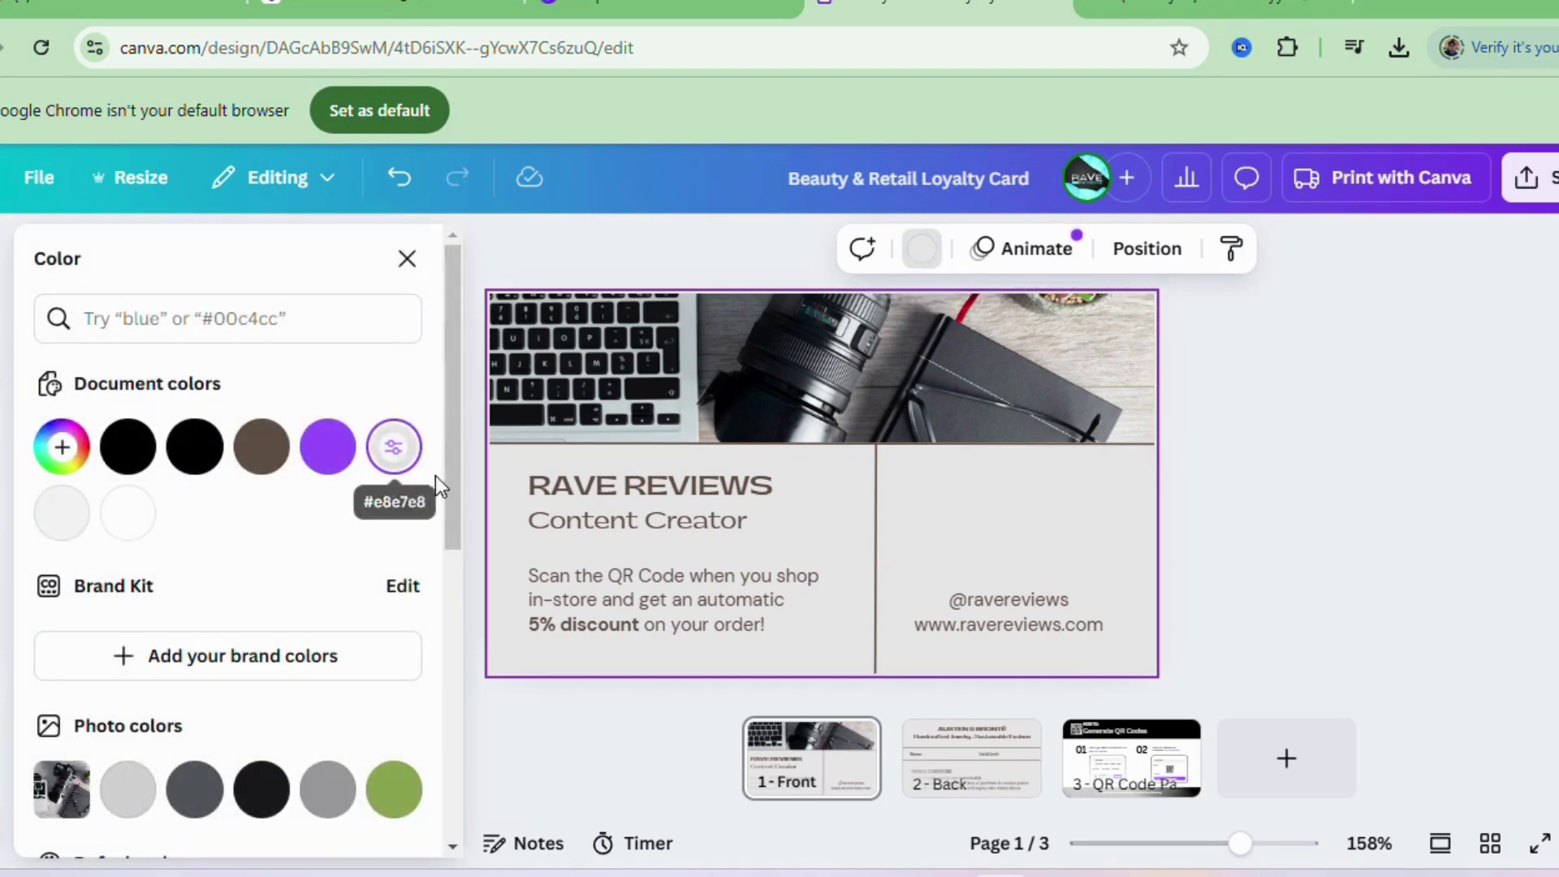
left_click_drag(452, 480, 448, 802)
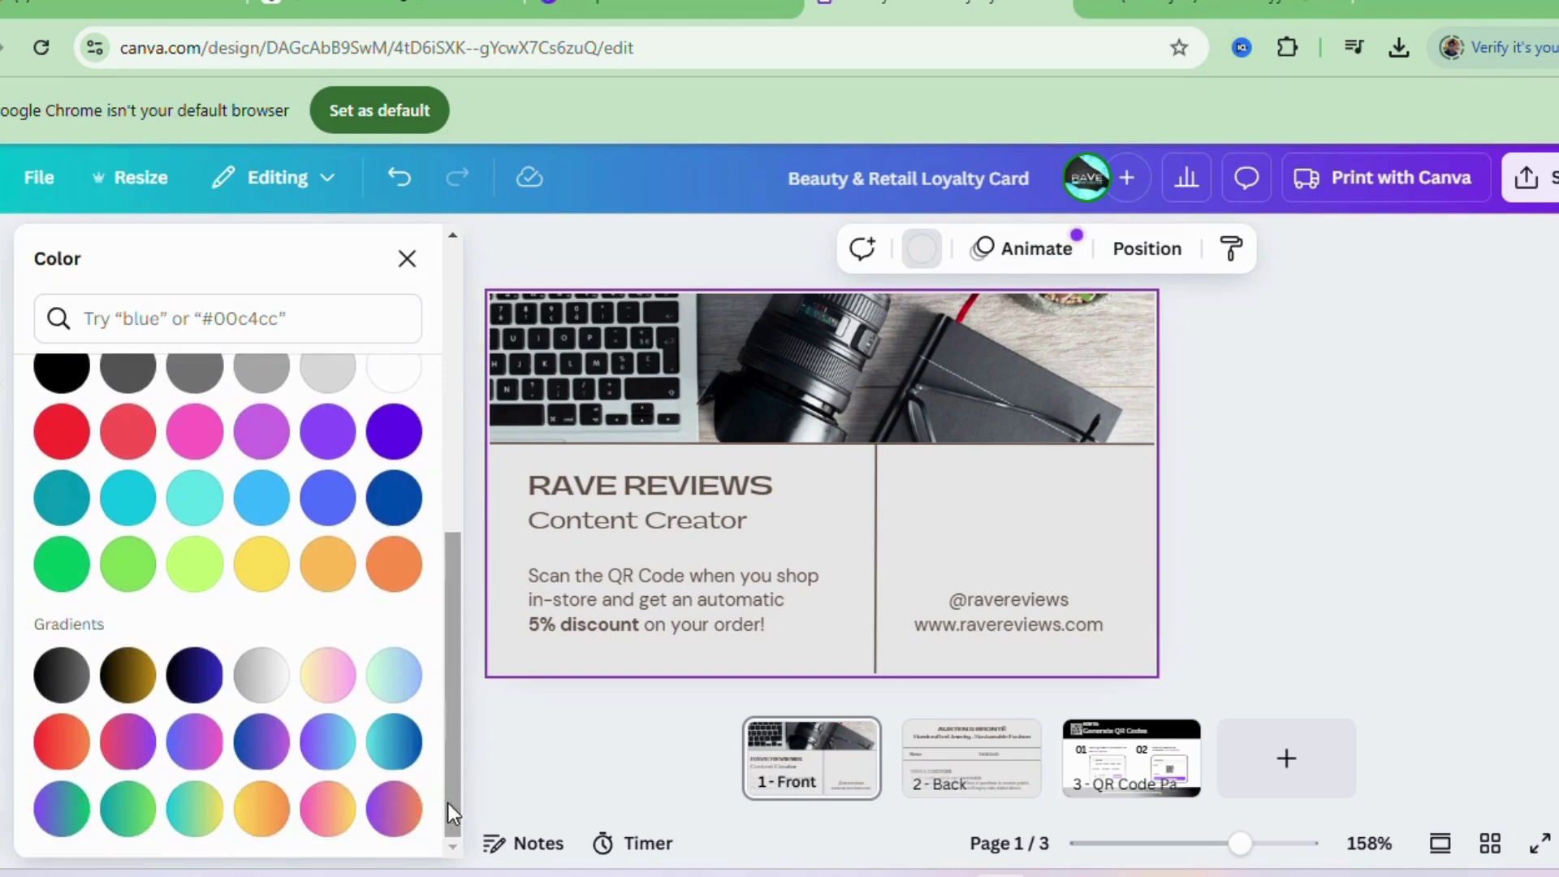
left_click(394, 671)
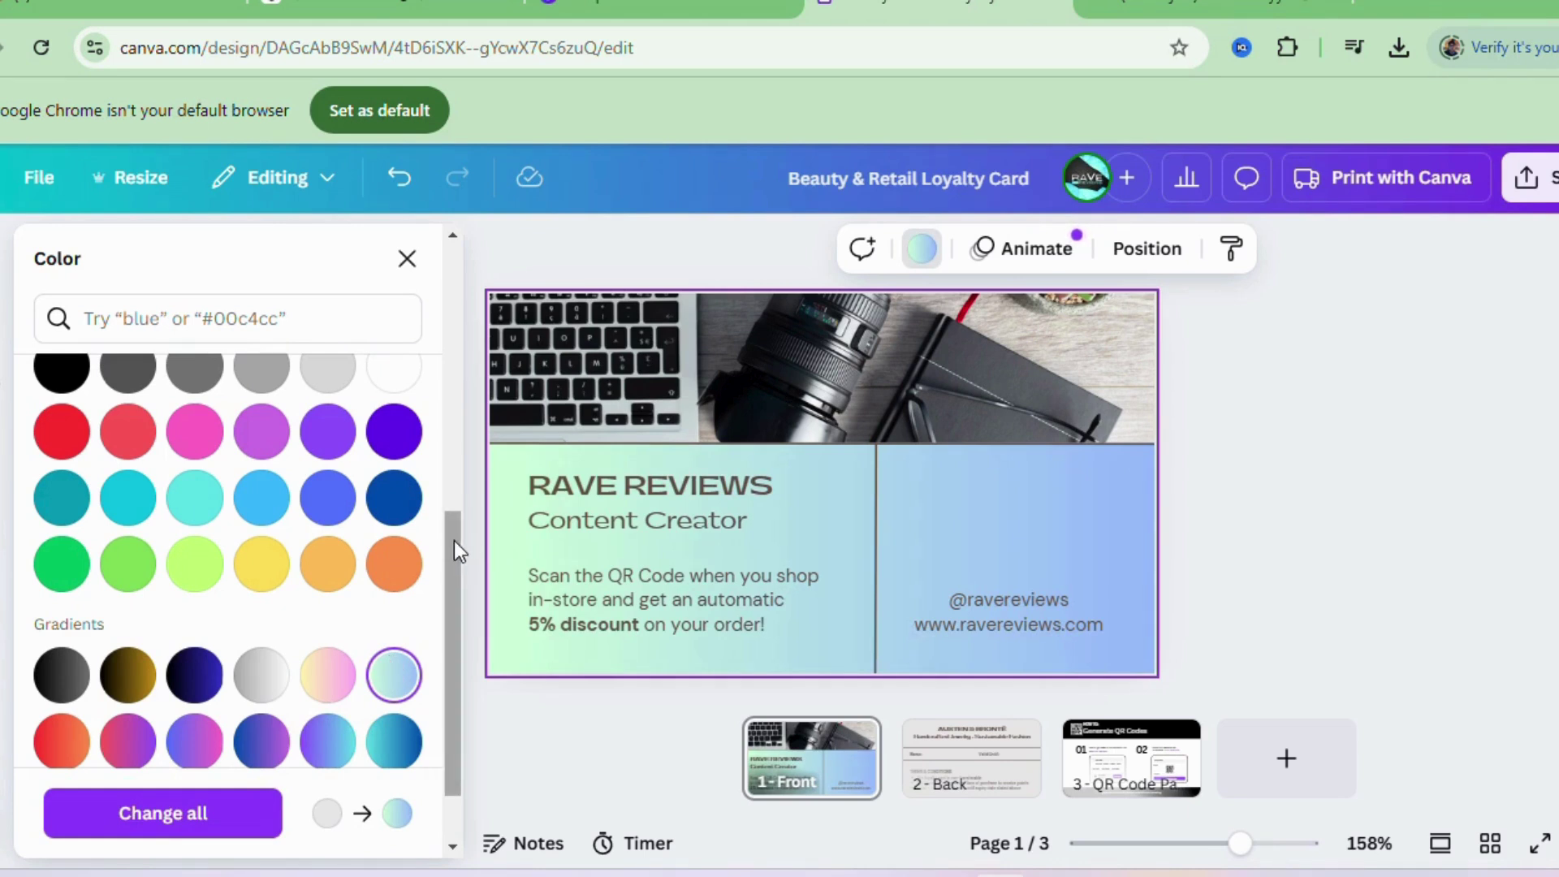
left_click_drag(455, 541, 460, 368)
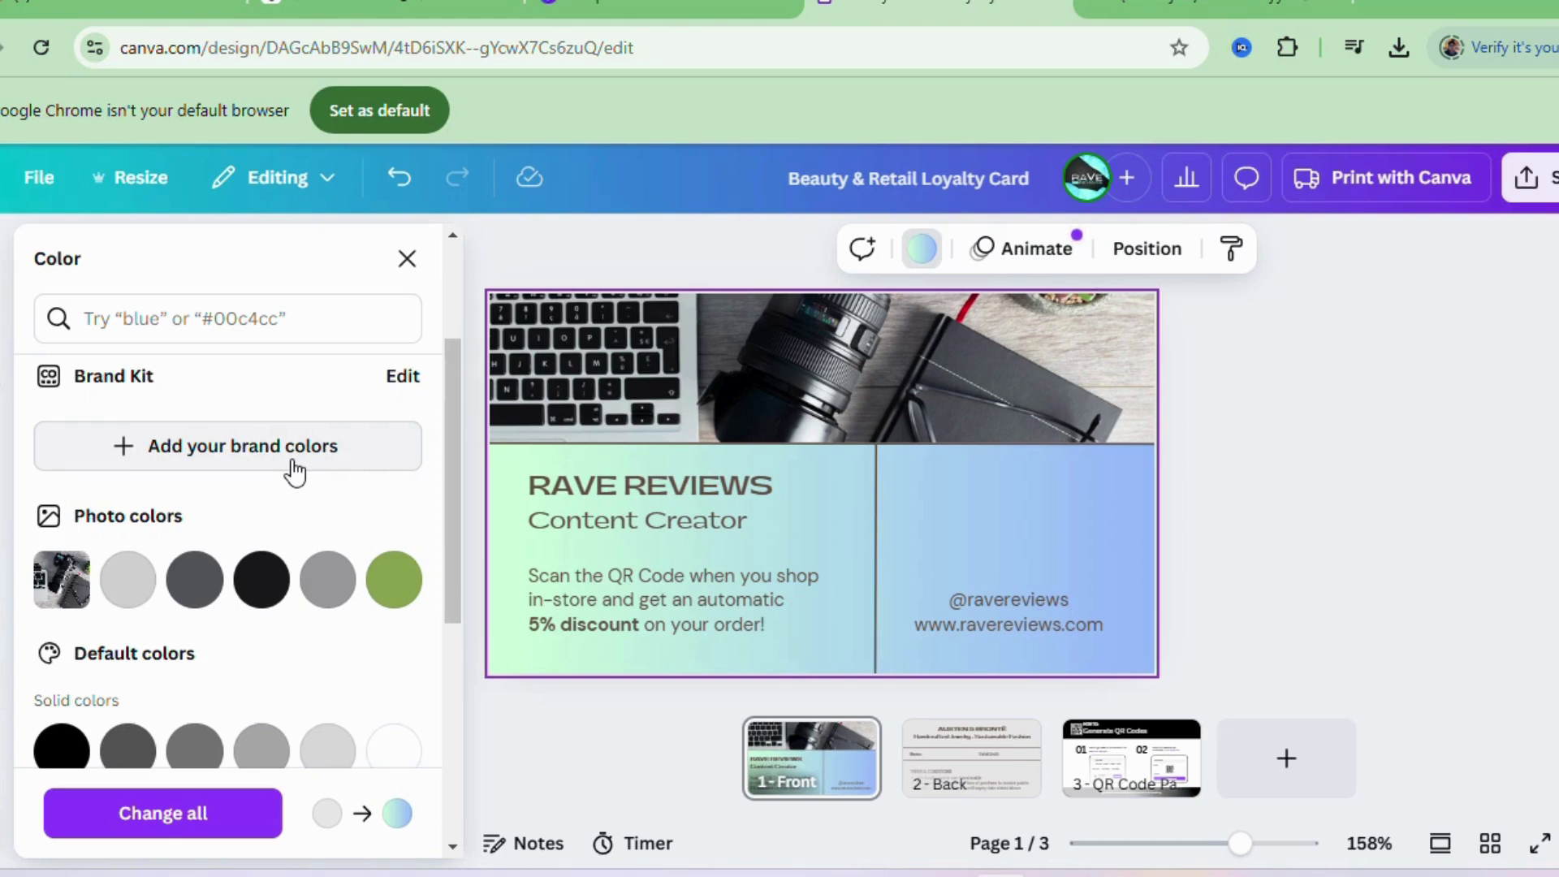
left_click(244, 470)
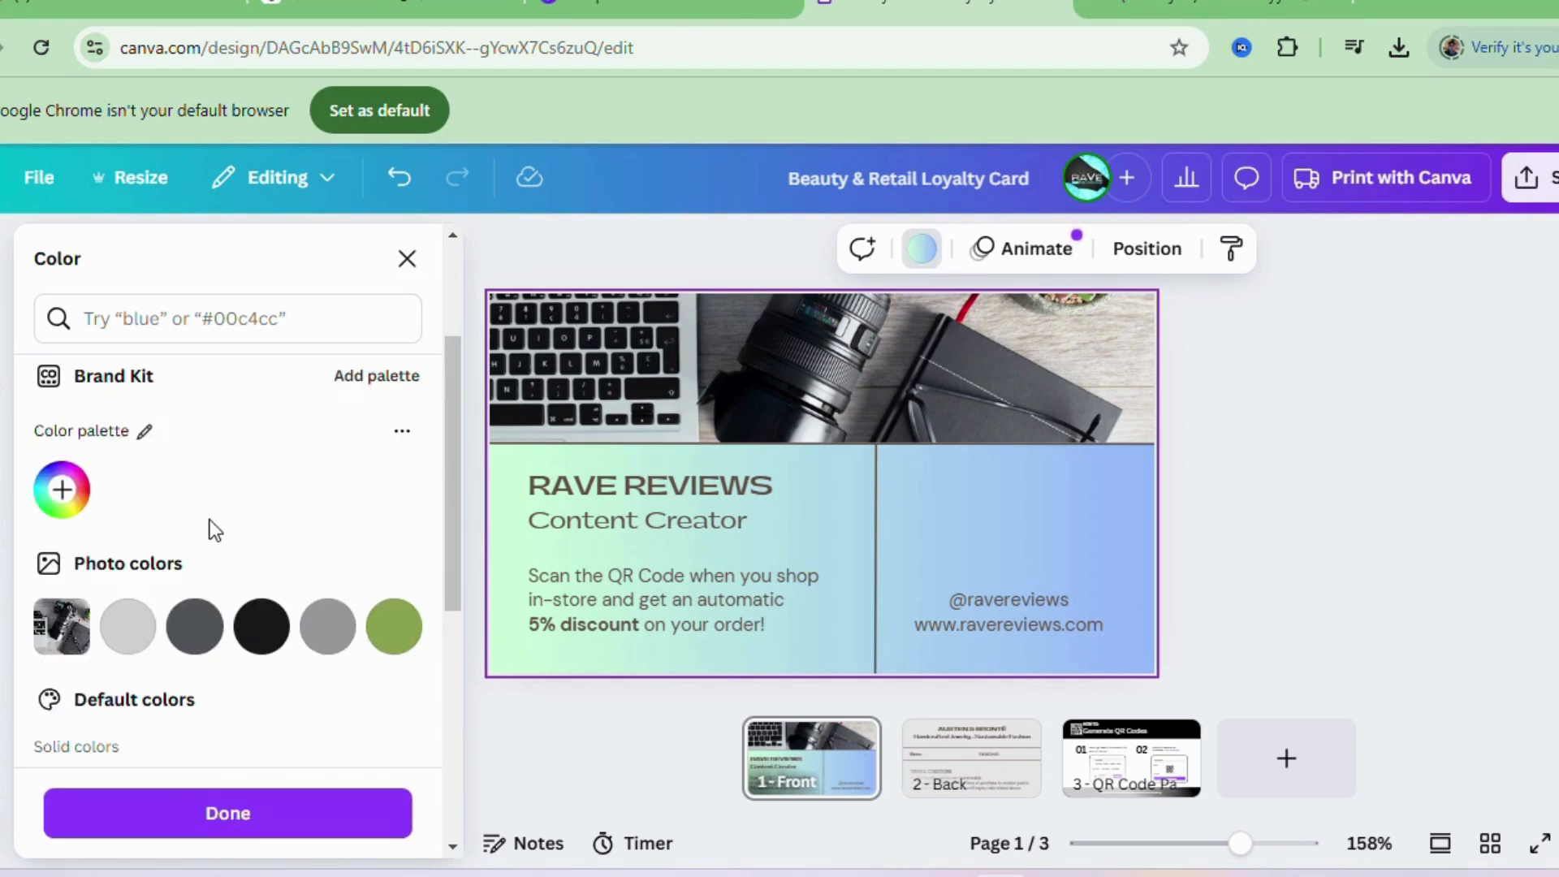
left_click(406, 259)
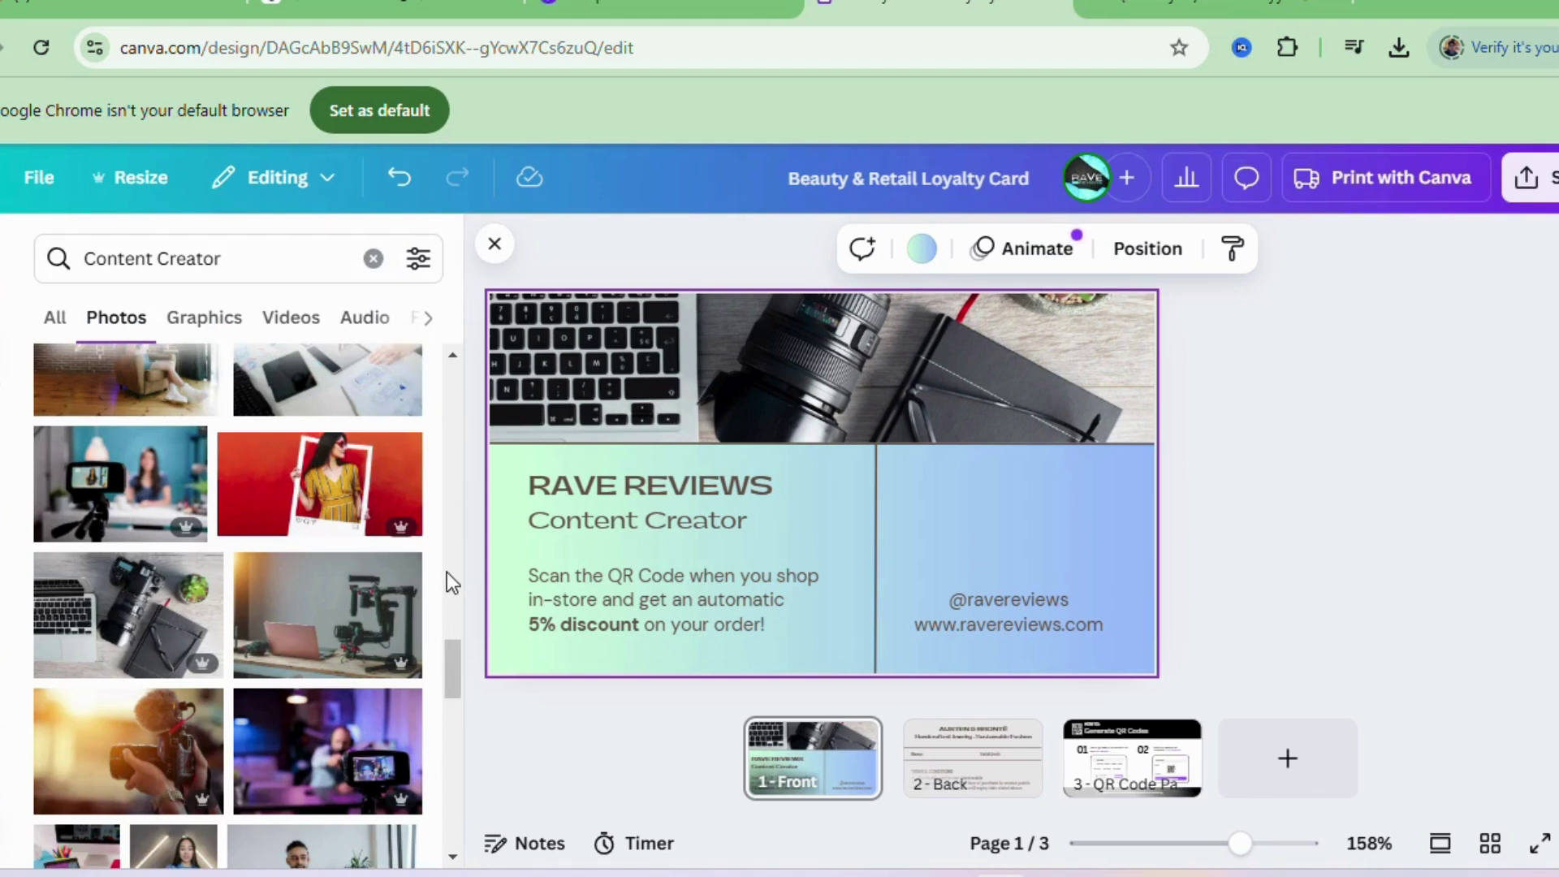
left_click(492, 248)
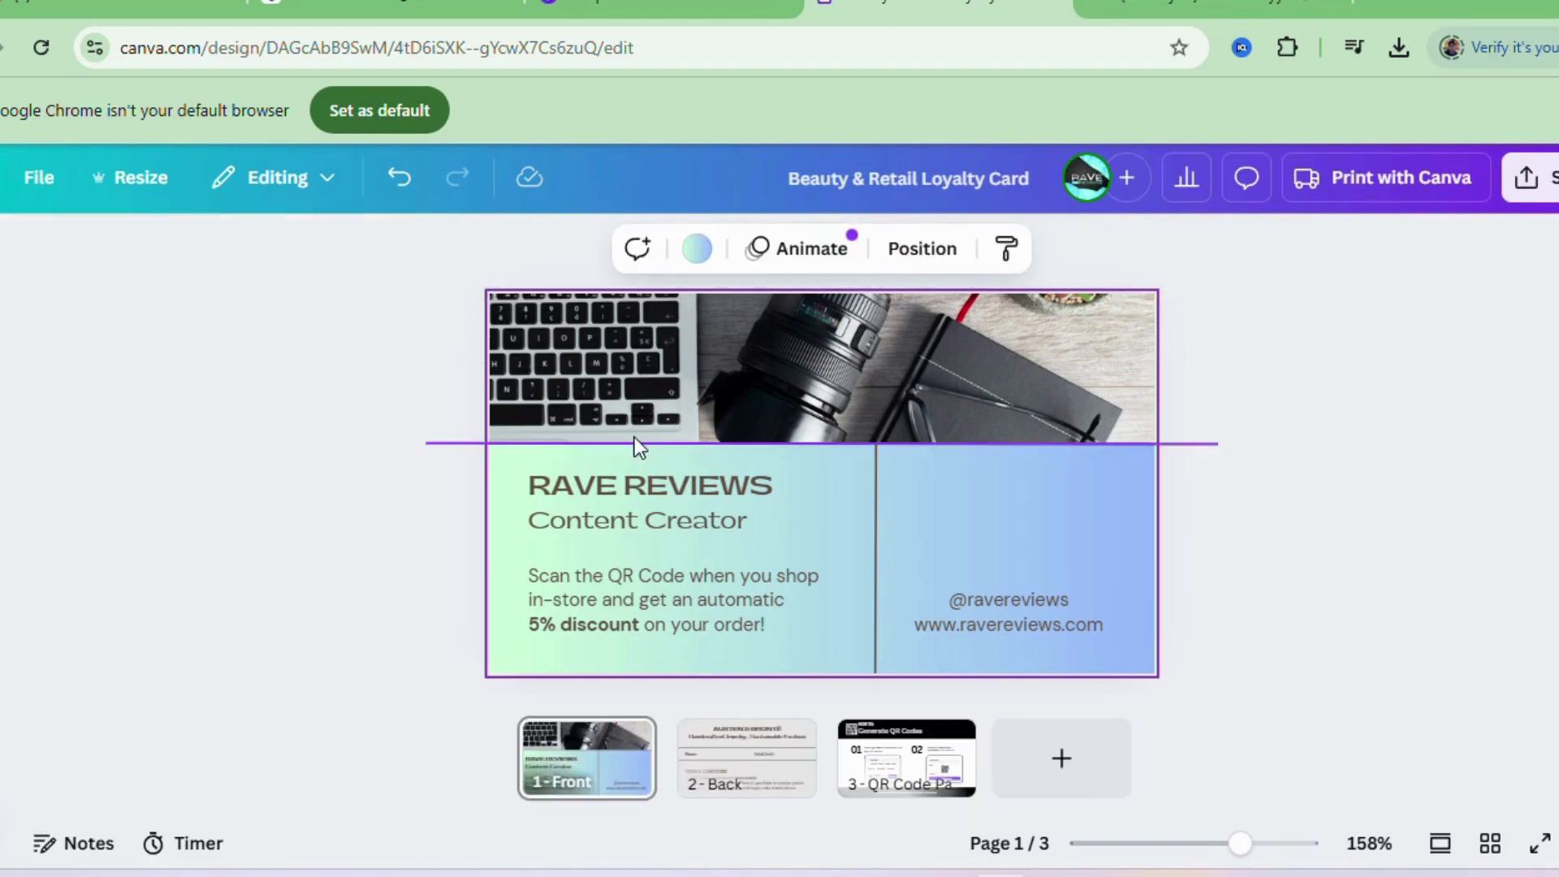
- Replace the QR code discount paragraph on the front of the card with AI text generated by Continue writing
left_click(742, 630)
double_click(742, 627)
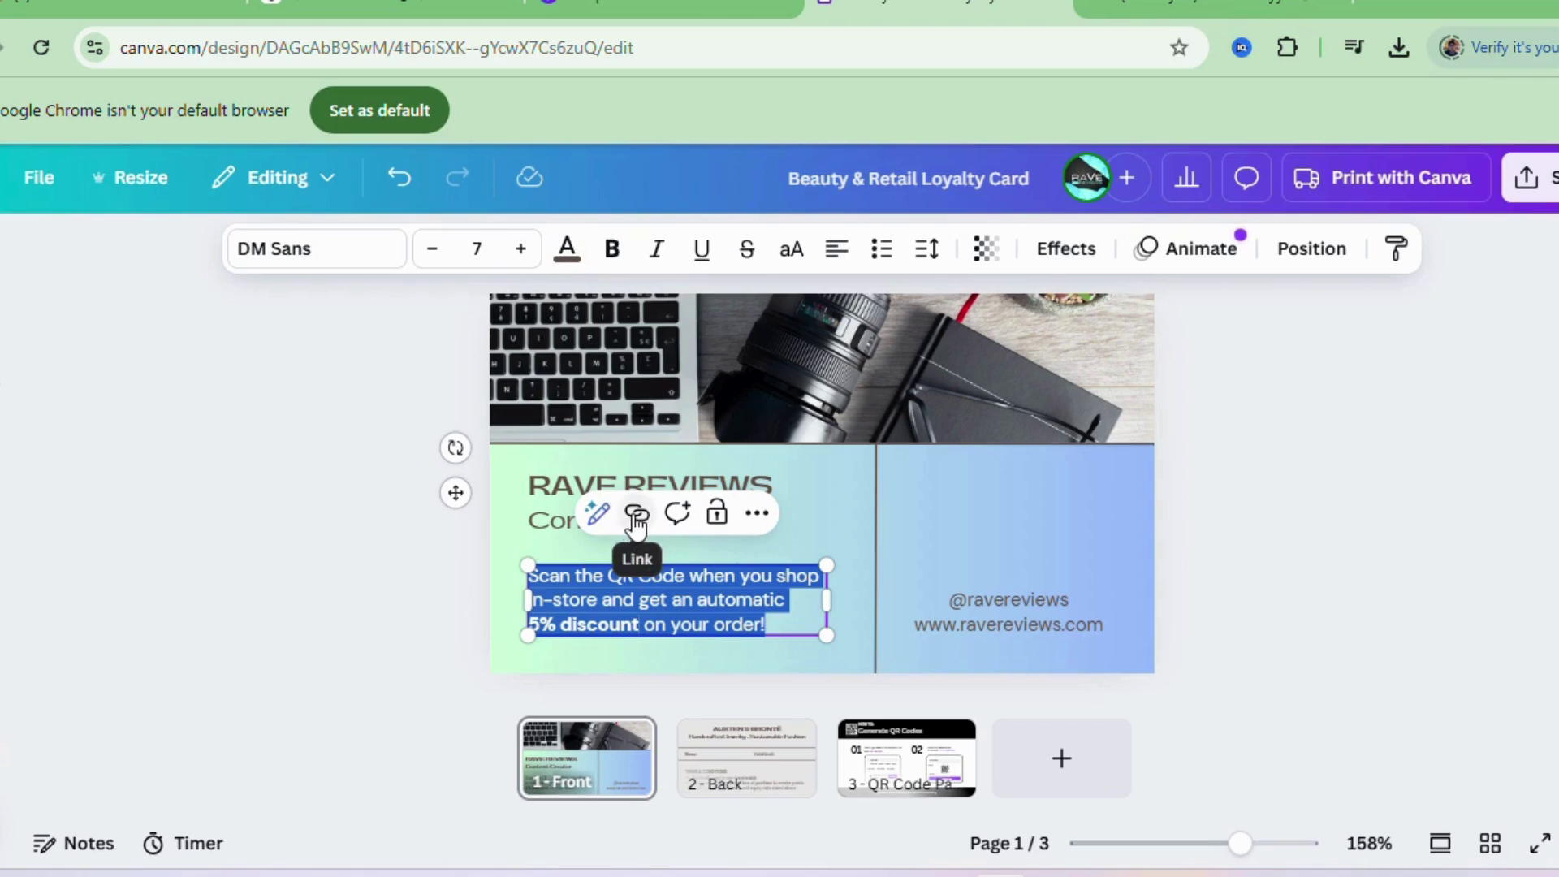
left_click(597, 513)
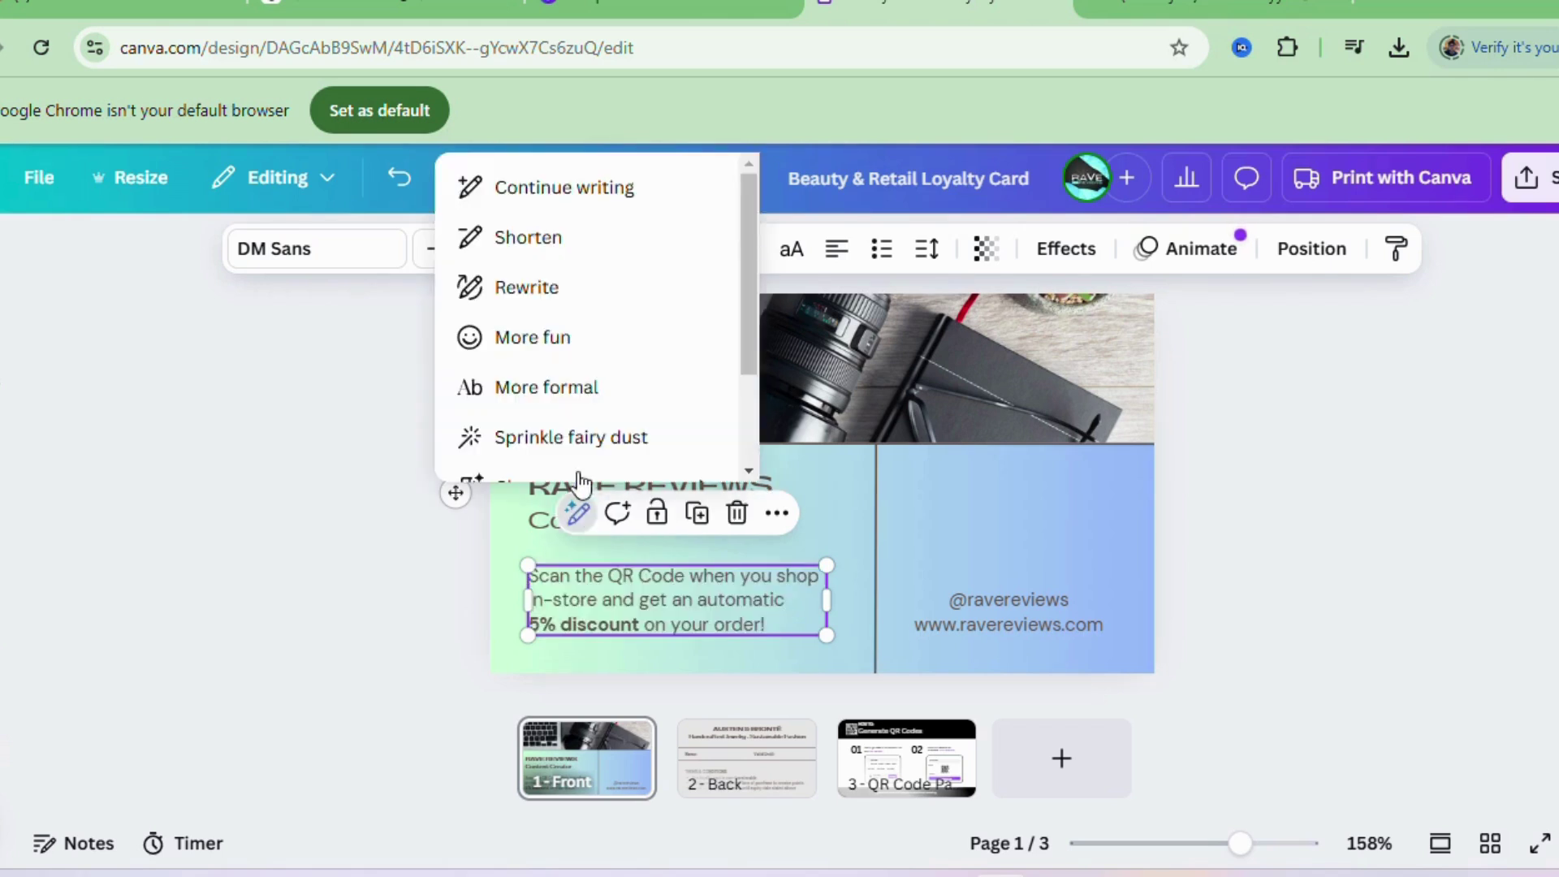
left_click(591, 194)
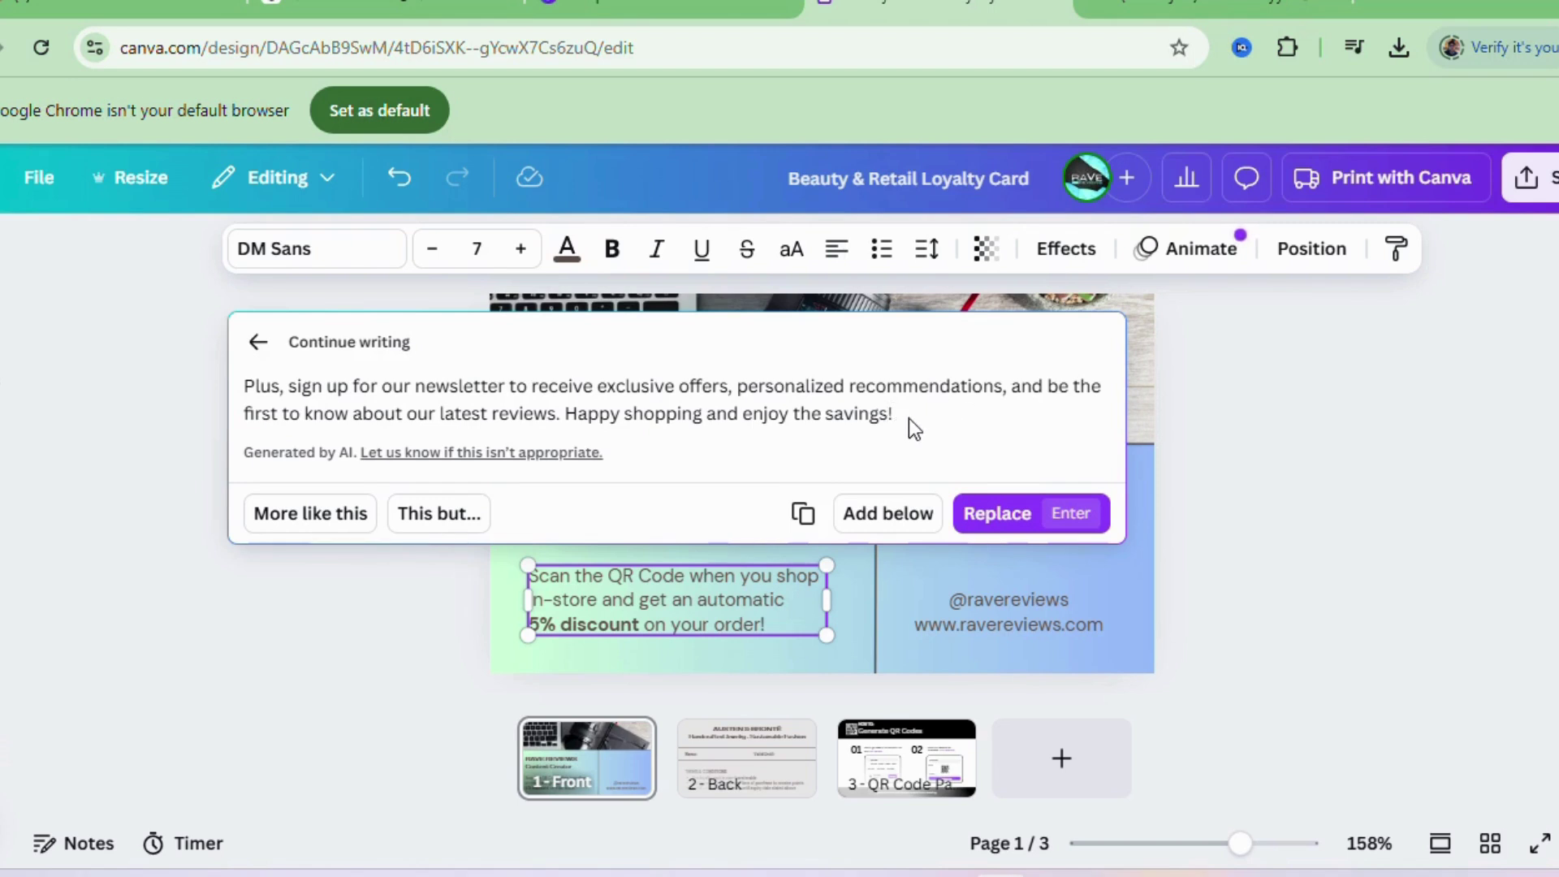
left_click(998, 517)
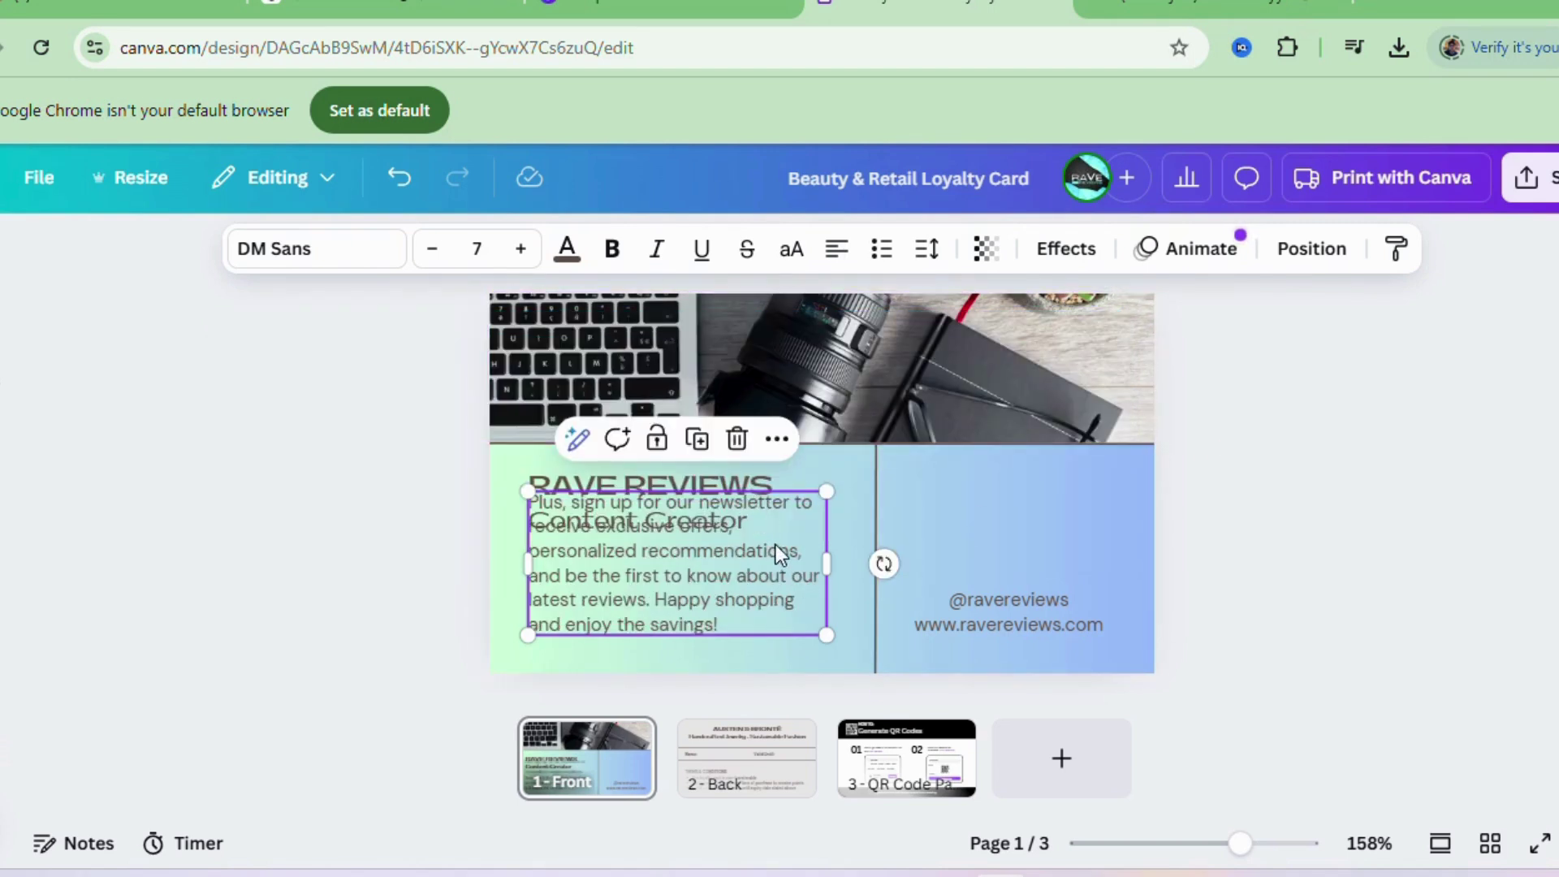
- Generate another Continue writing suggestion for the newsletter paragraph and request a similar alternative to it
left_click(579, 440)
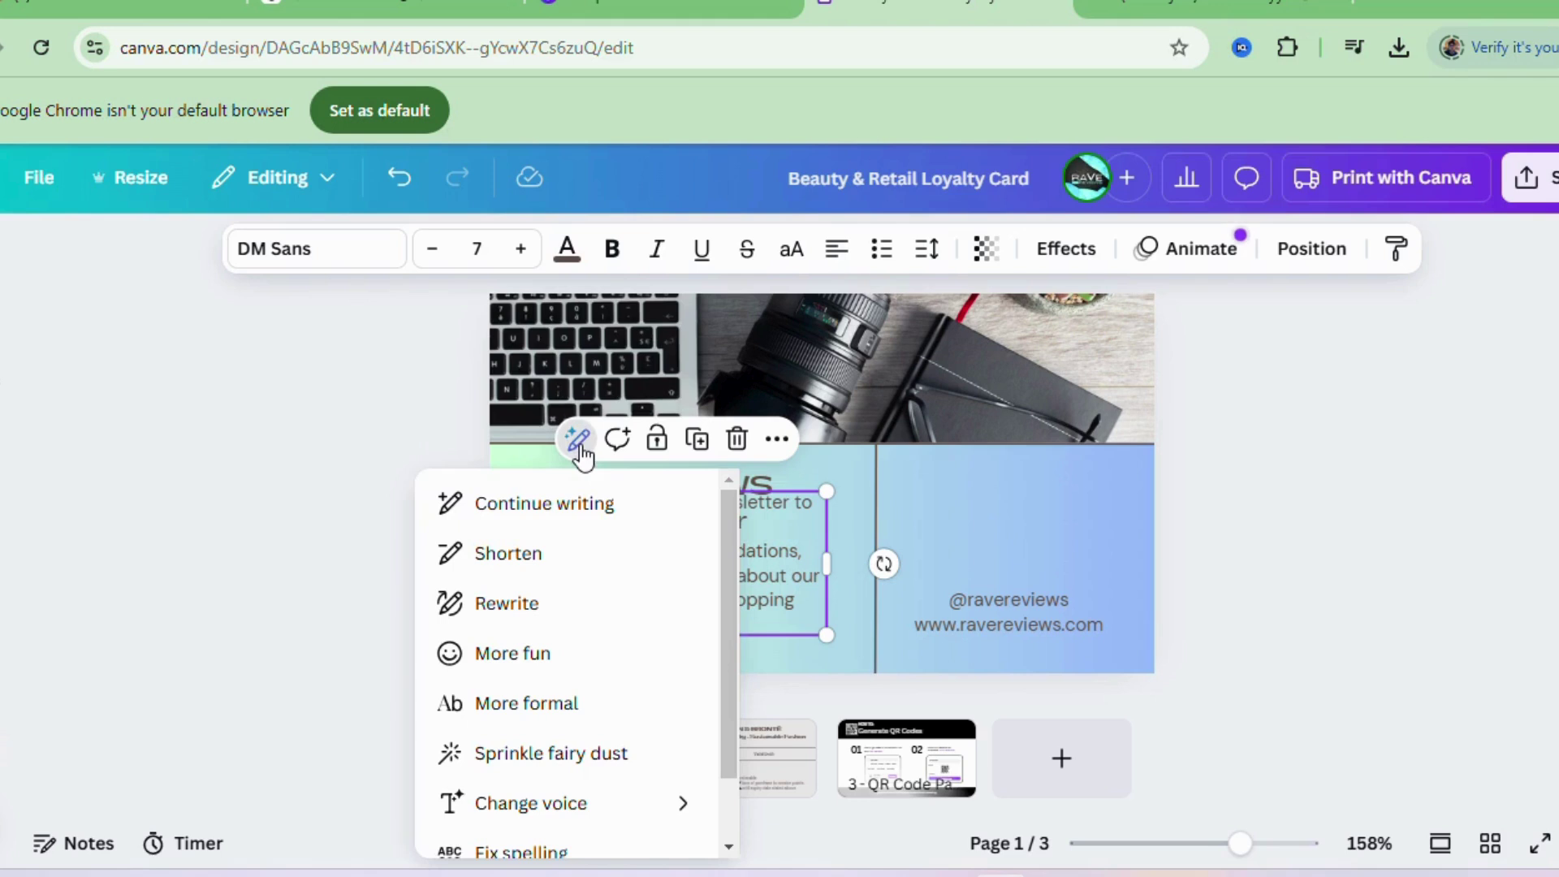
left_click(554, 524)
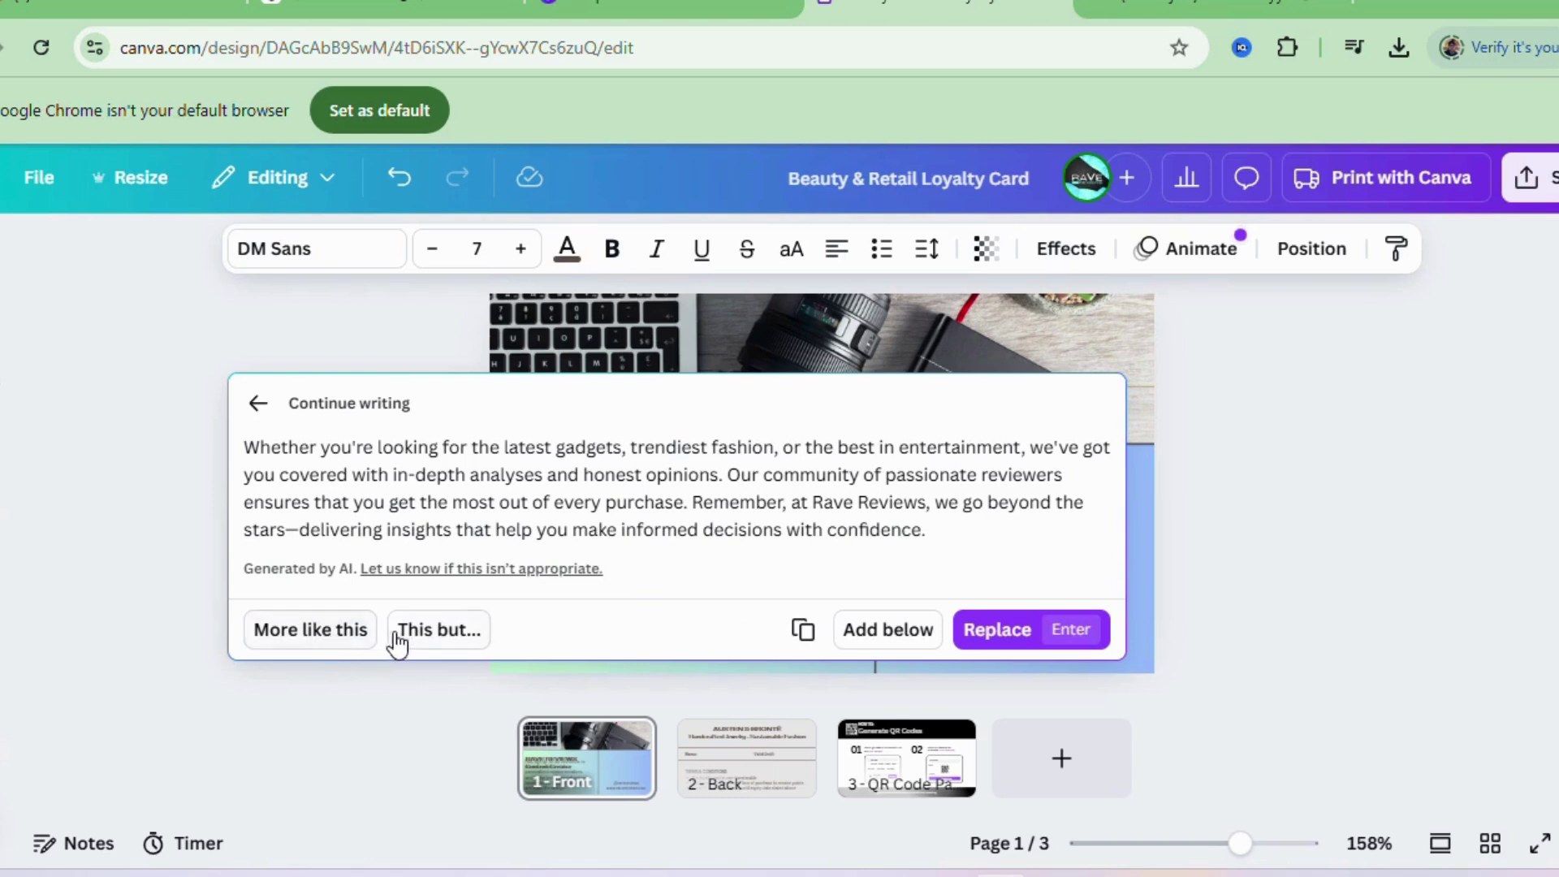
left_click(351, 638)
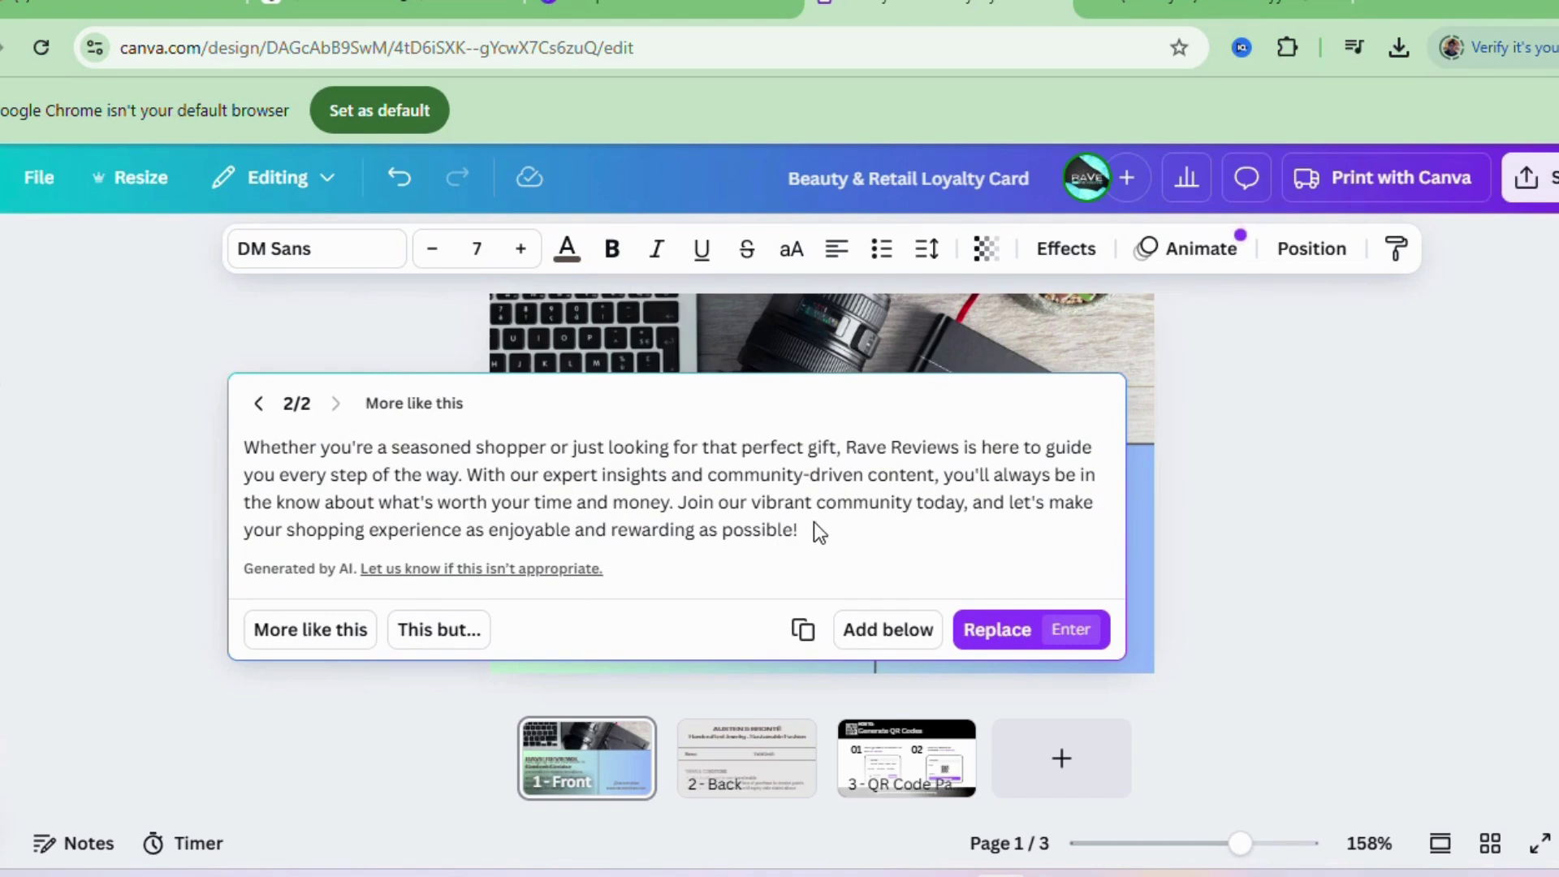
- Regenerate the AI suggestion with the instruction "restrict it to one single line" and replace the newsletter paragraph with the result
left_click(442, 633)
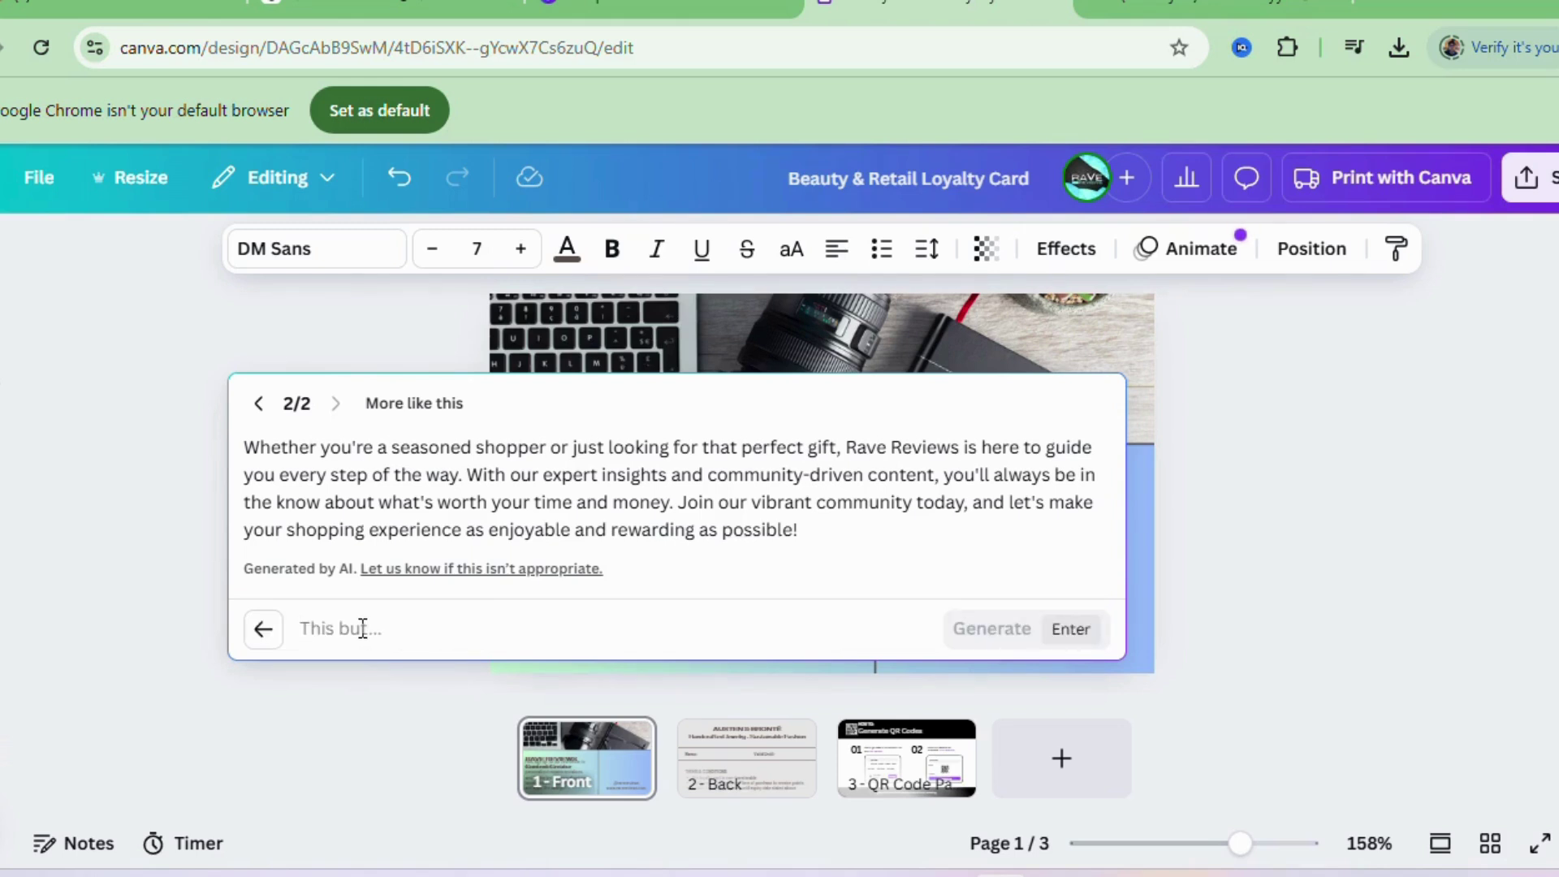
type("restrictot")
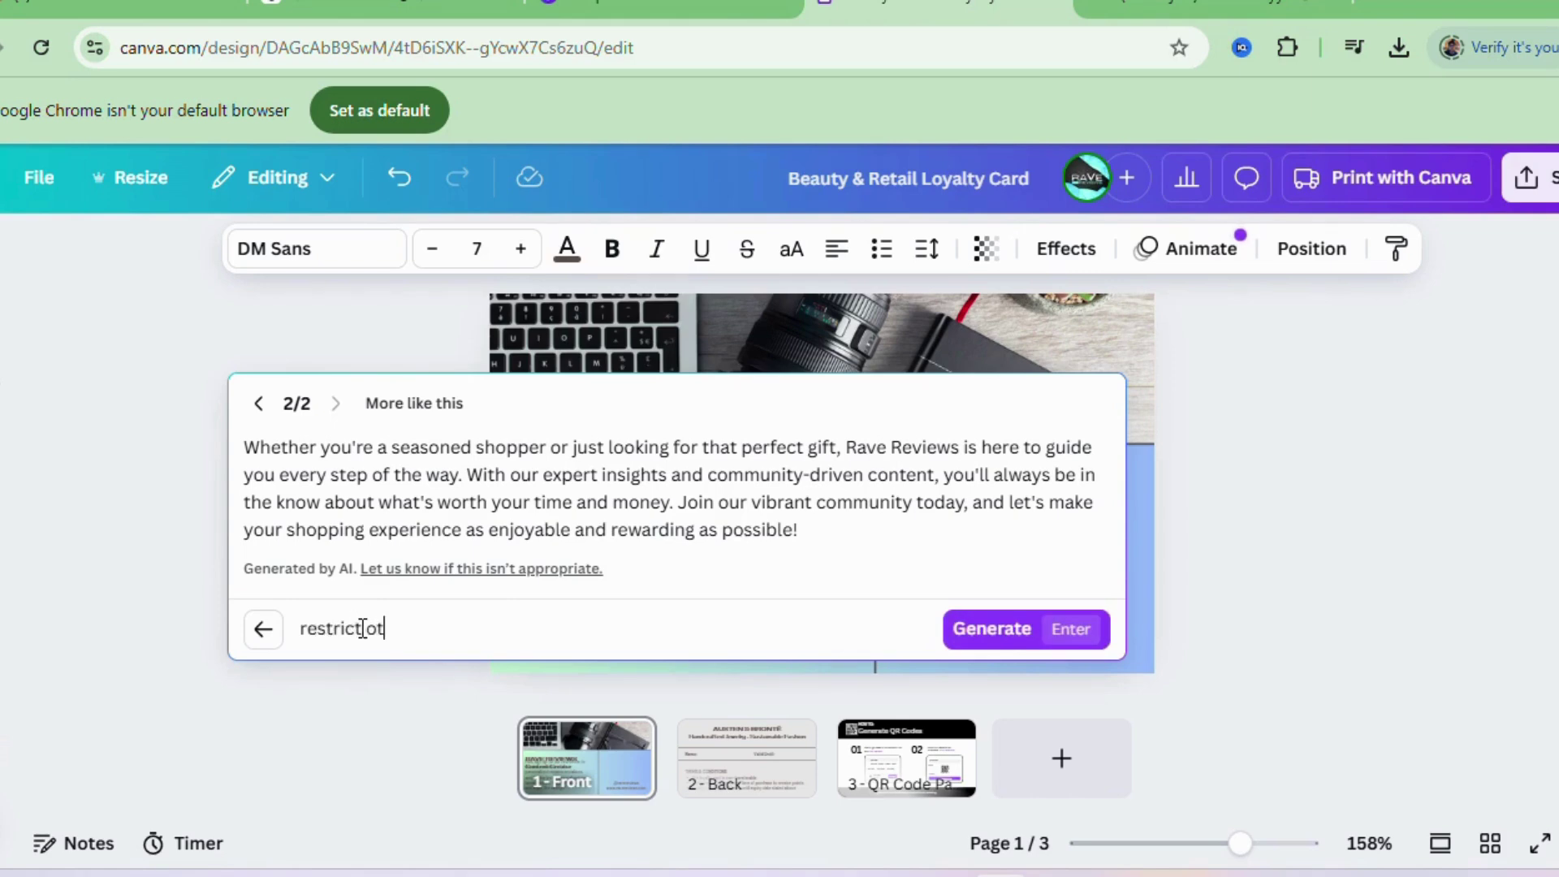
type(" it to")
type(" two ")
type("one si")
type("ngle line")
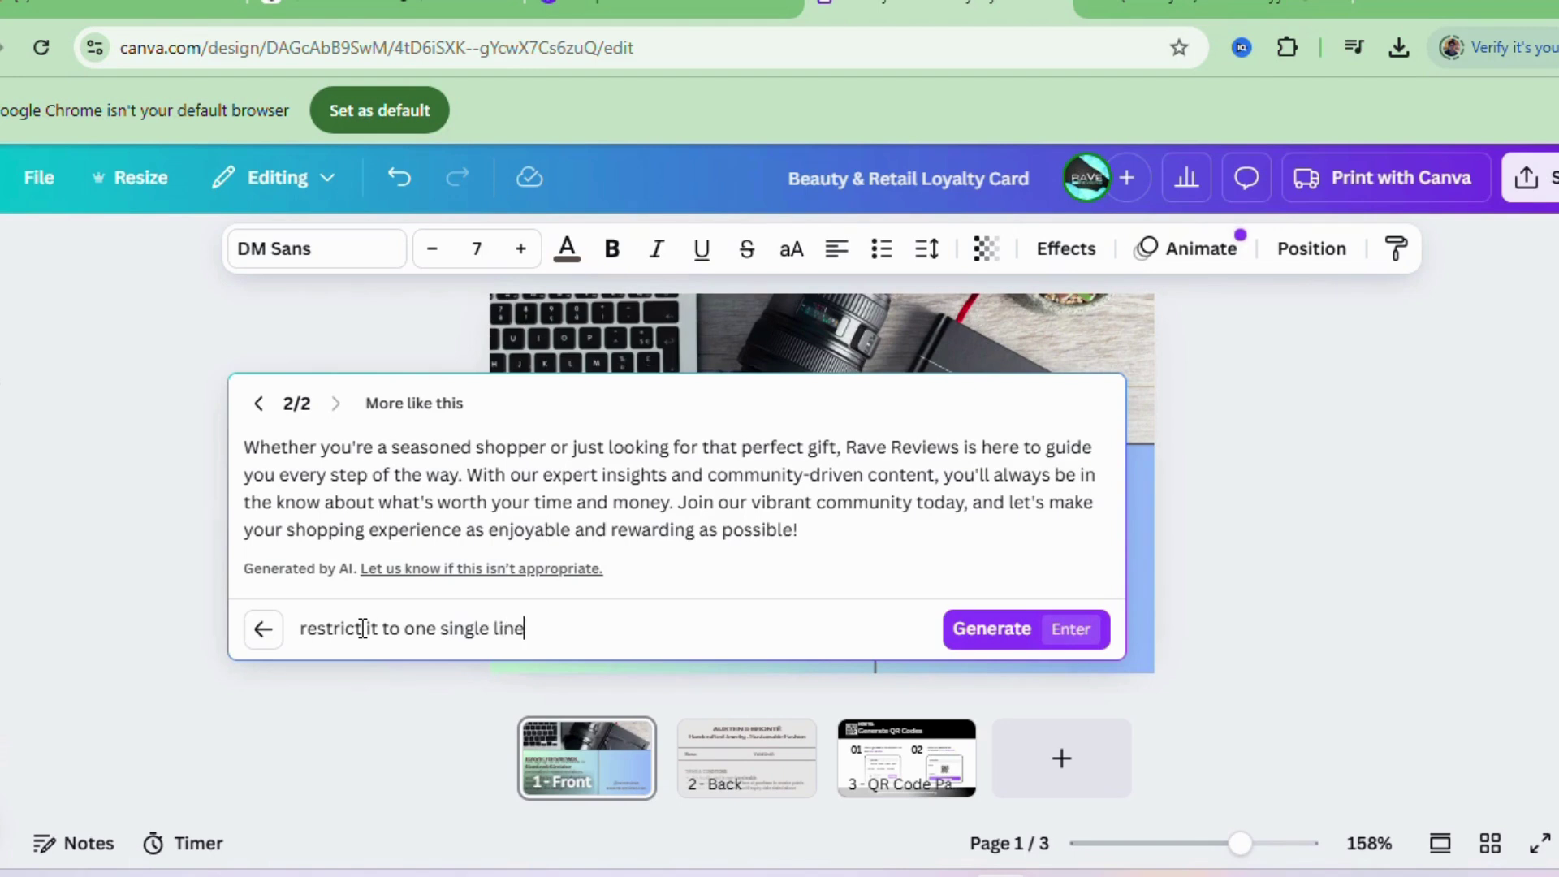
left_click(999, 629)
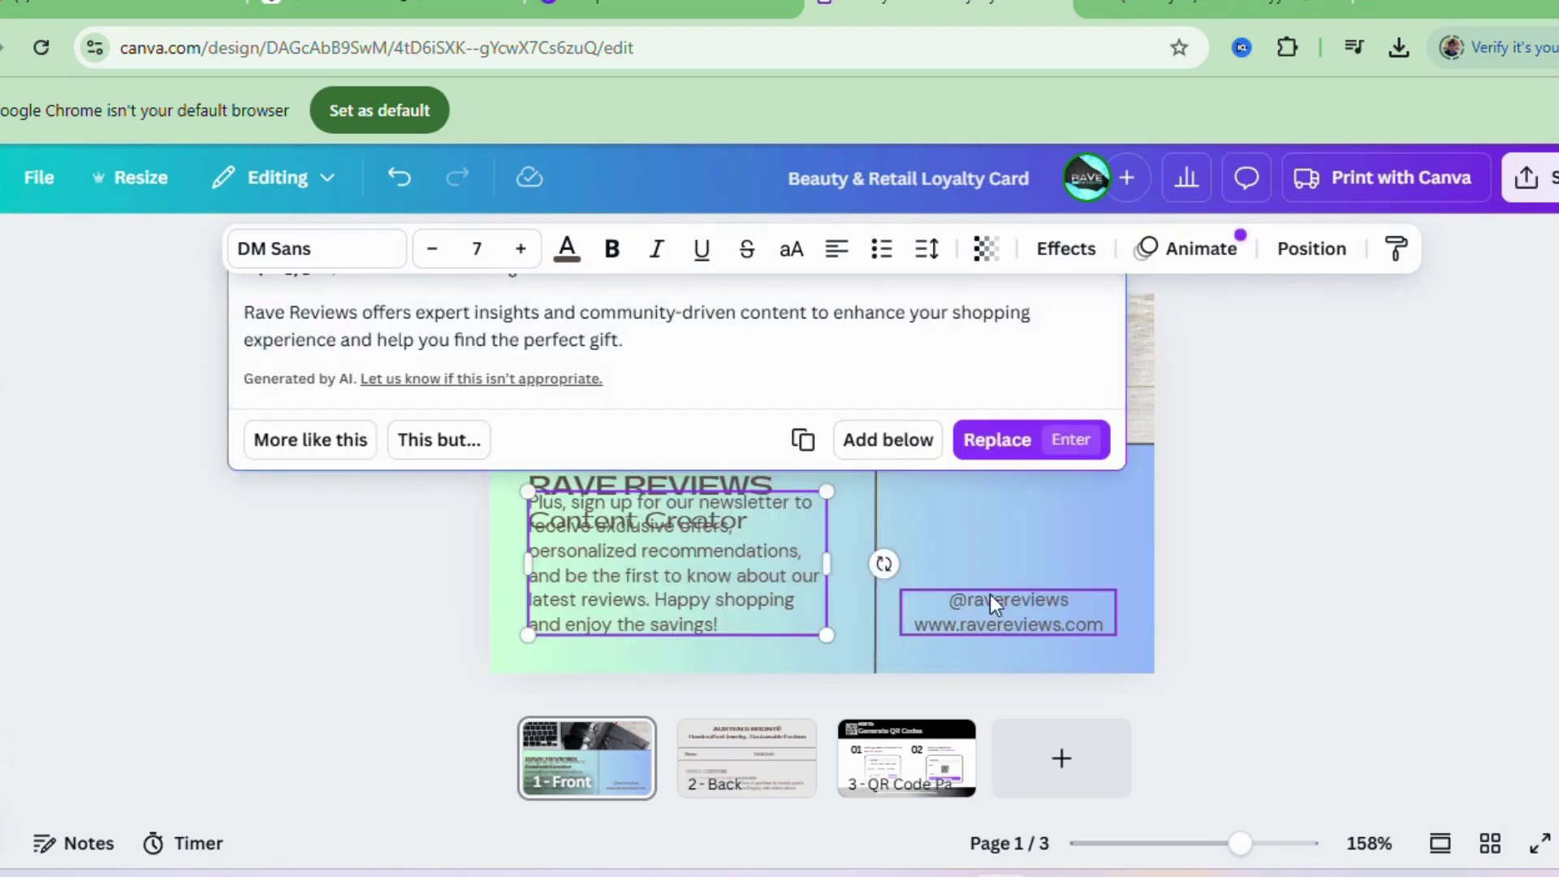
left_click(1009, 457)
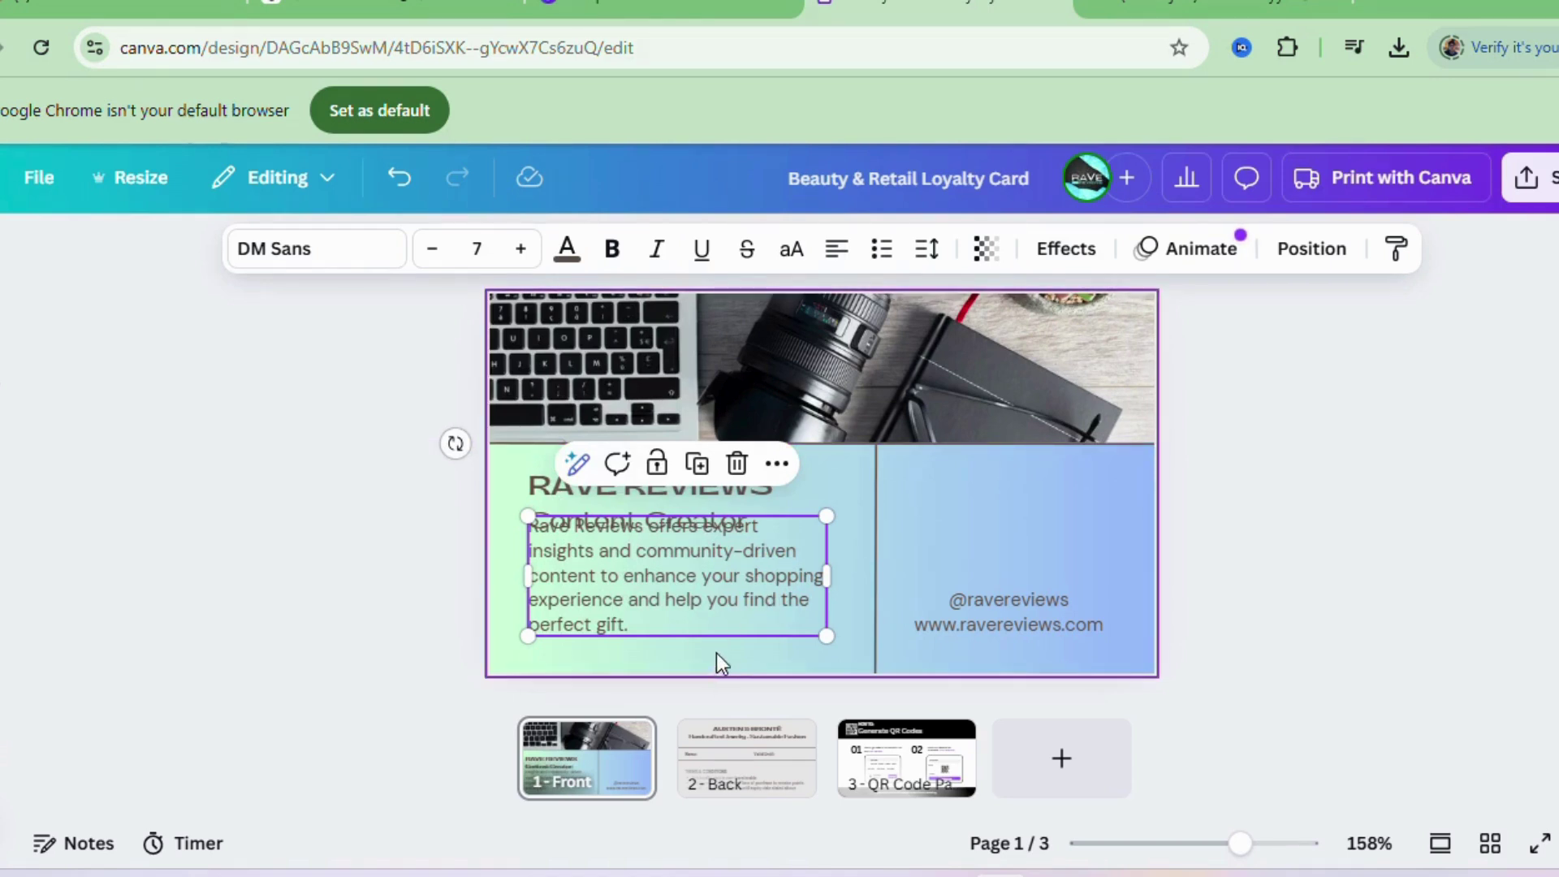
- Move the Rave Reviews description paragraph down so it sits just below the "Content Creator" subtitle
double_click(736, 630)
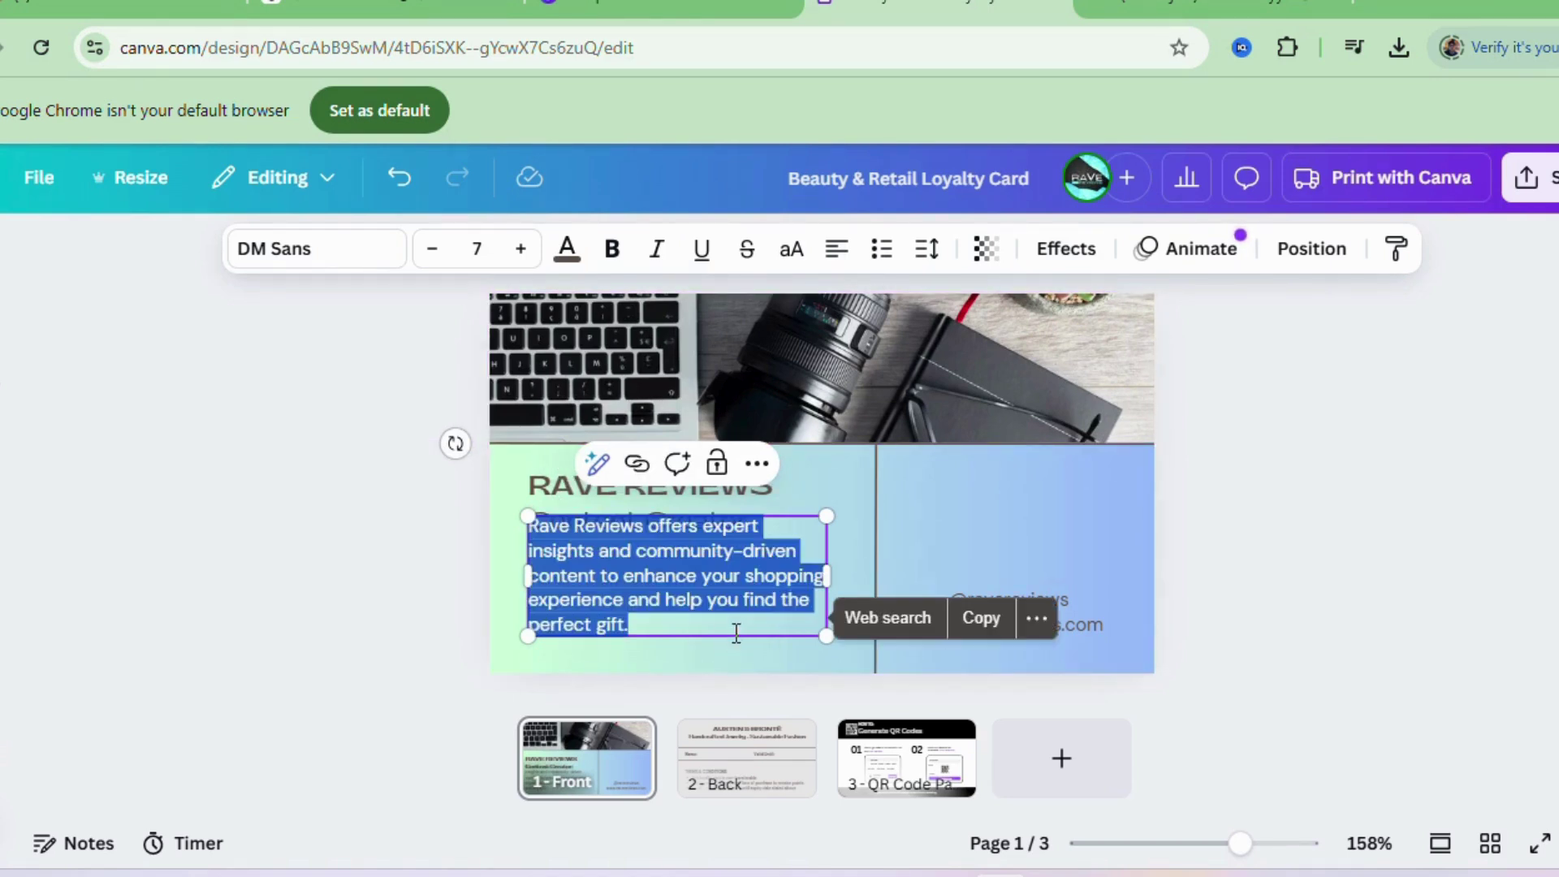
key("Escape")
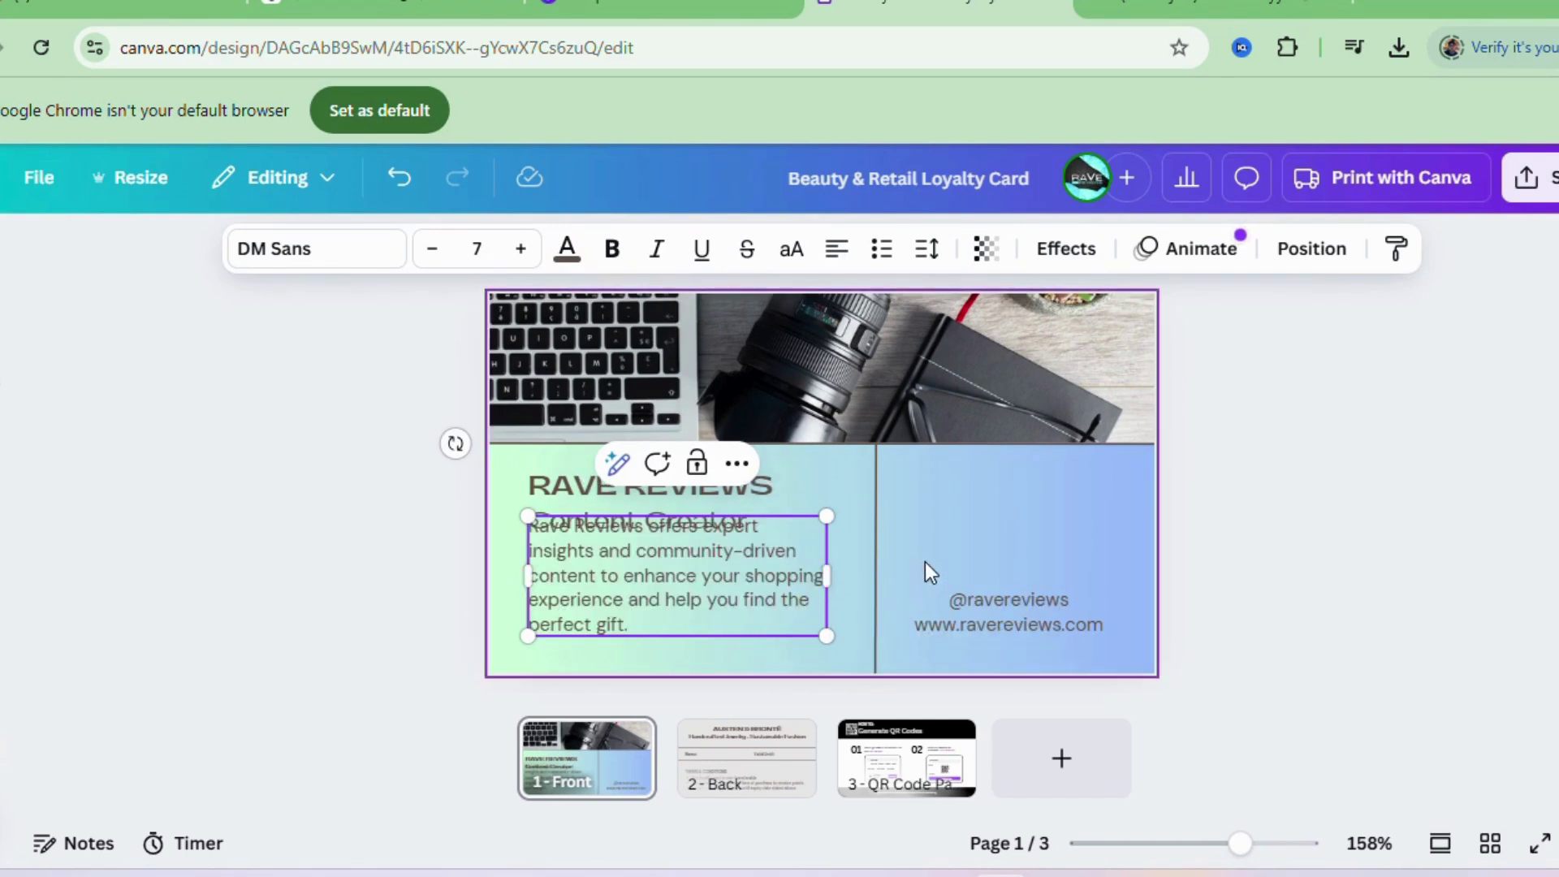
left_click(955, 539)
left_click(825, 560)
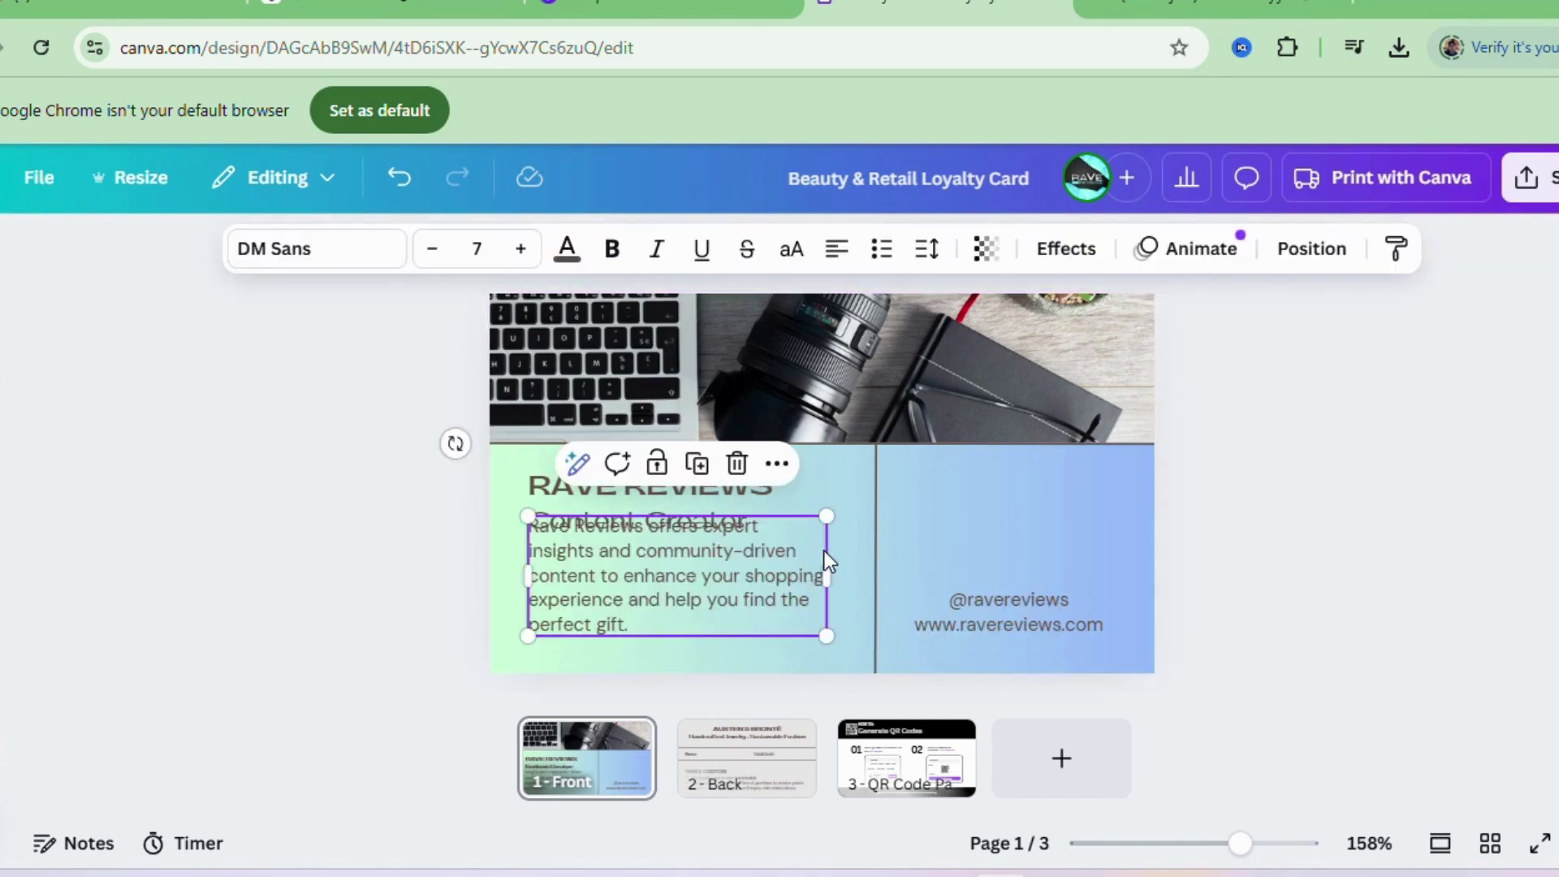
mouse_move(825, 557)
left_mouse_down()
mouse_move(821, 595)
mouse_move(811, 578)
left_mouse_up()
left_click(981, 539)
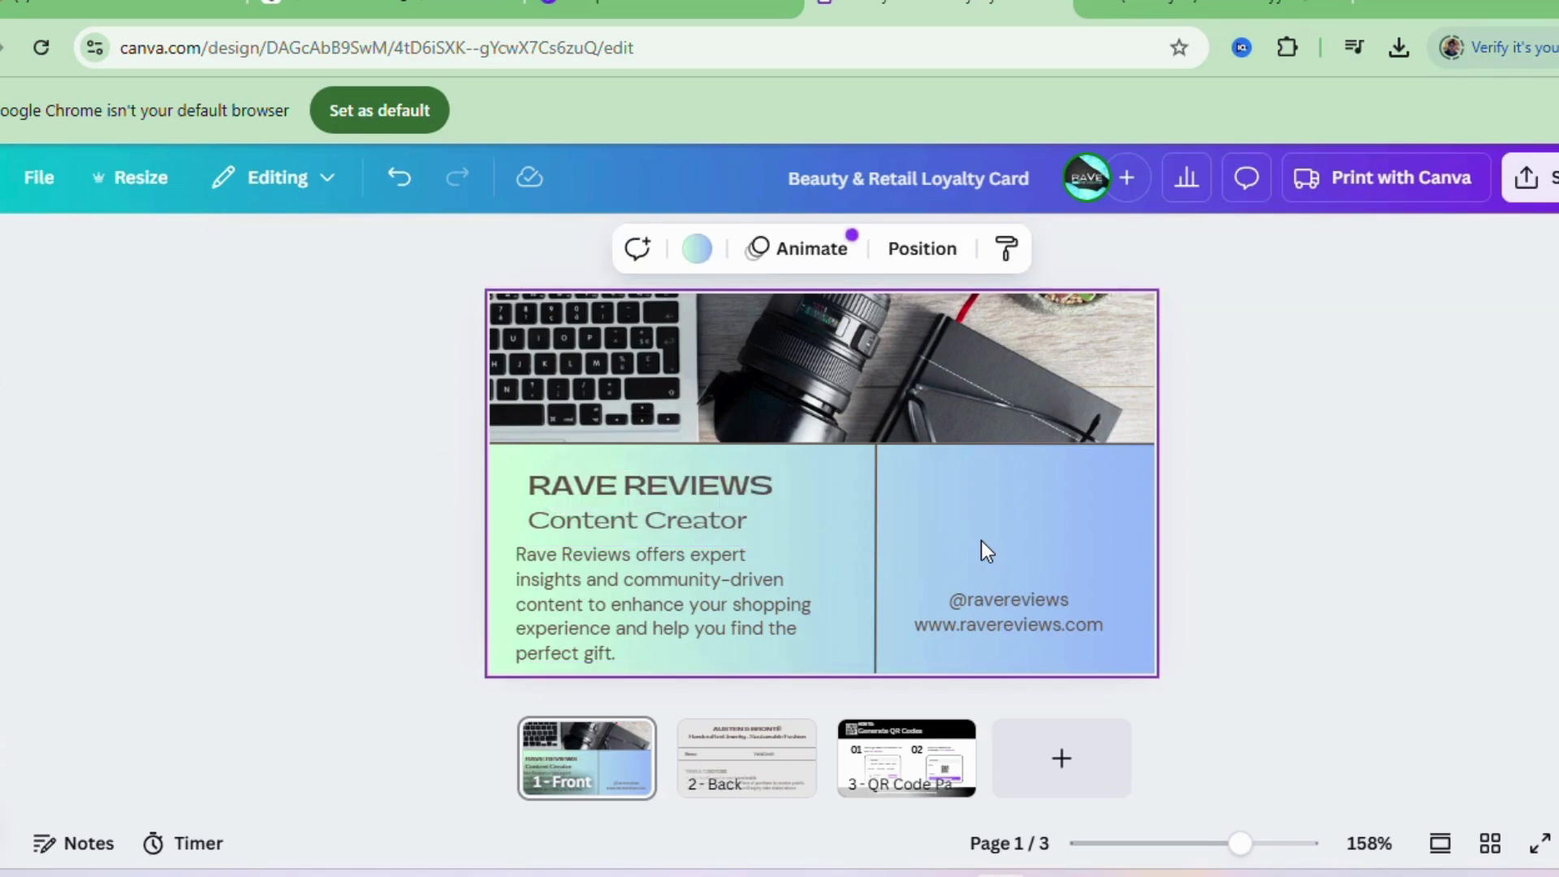
- Reopen the "Content Creator" element search and limit its results to graphics
left_click(8, 387)
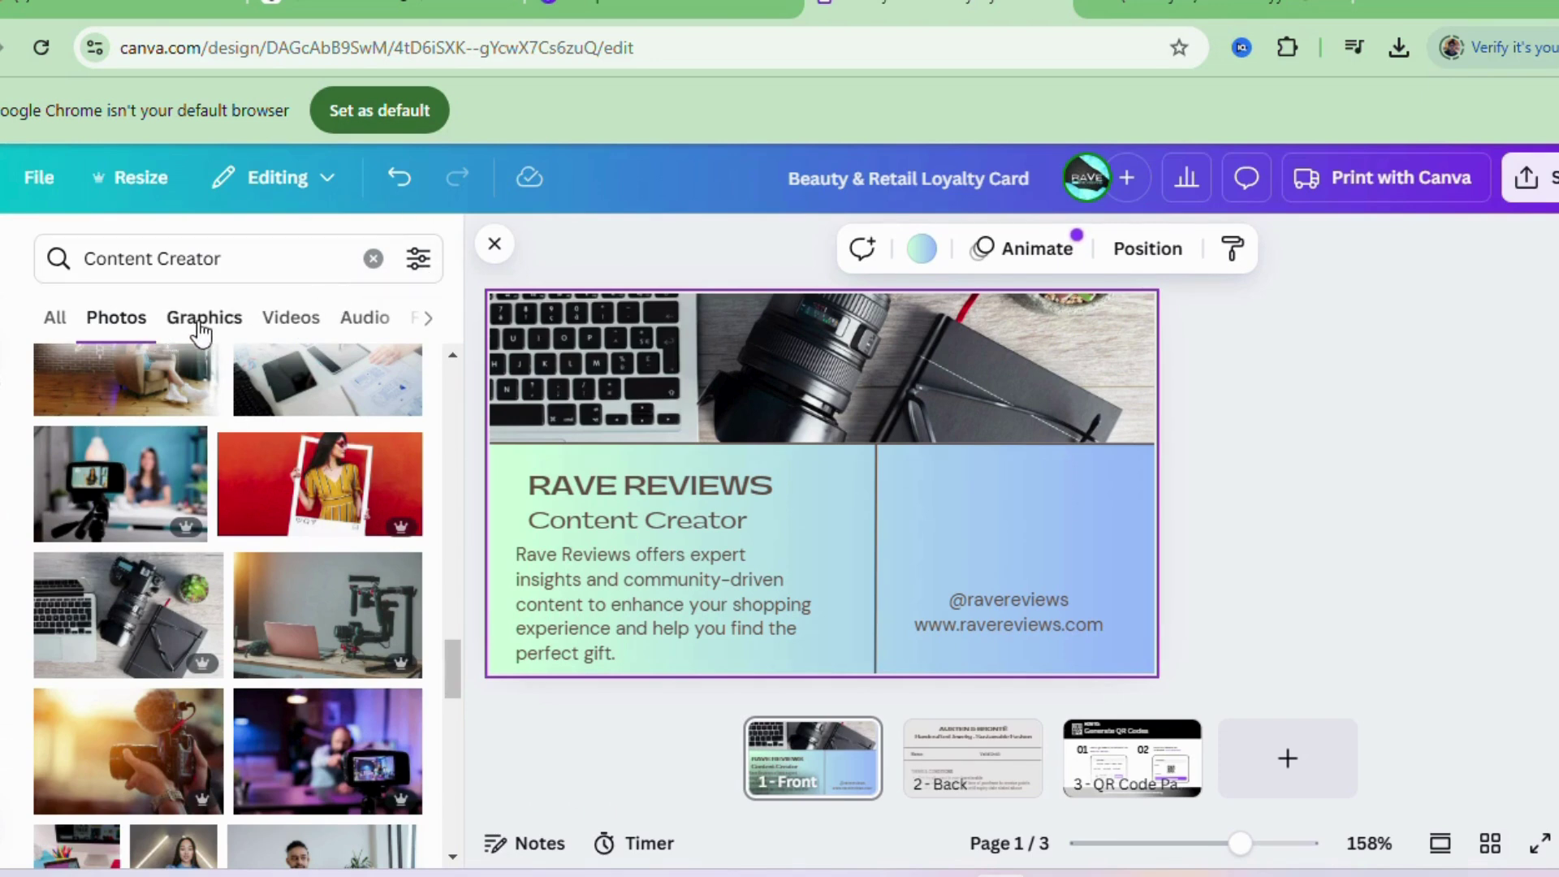
left_click(428, 323)
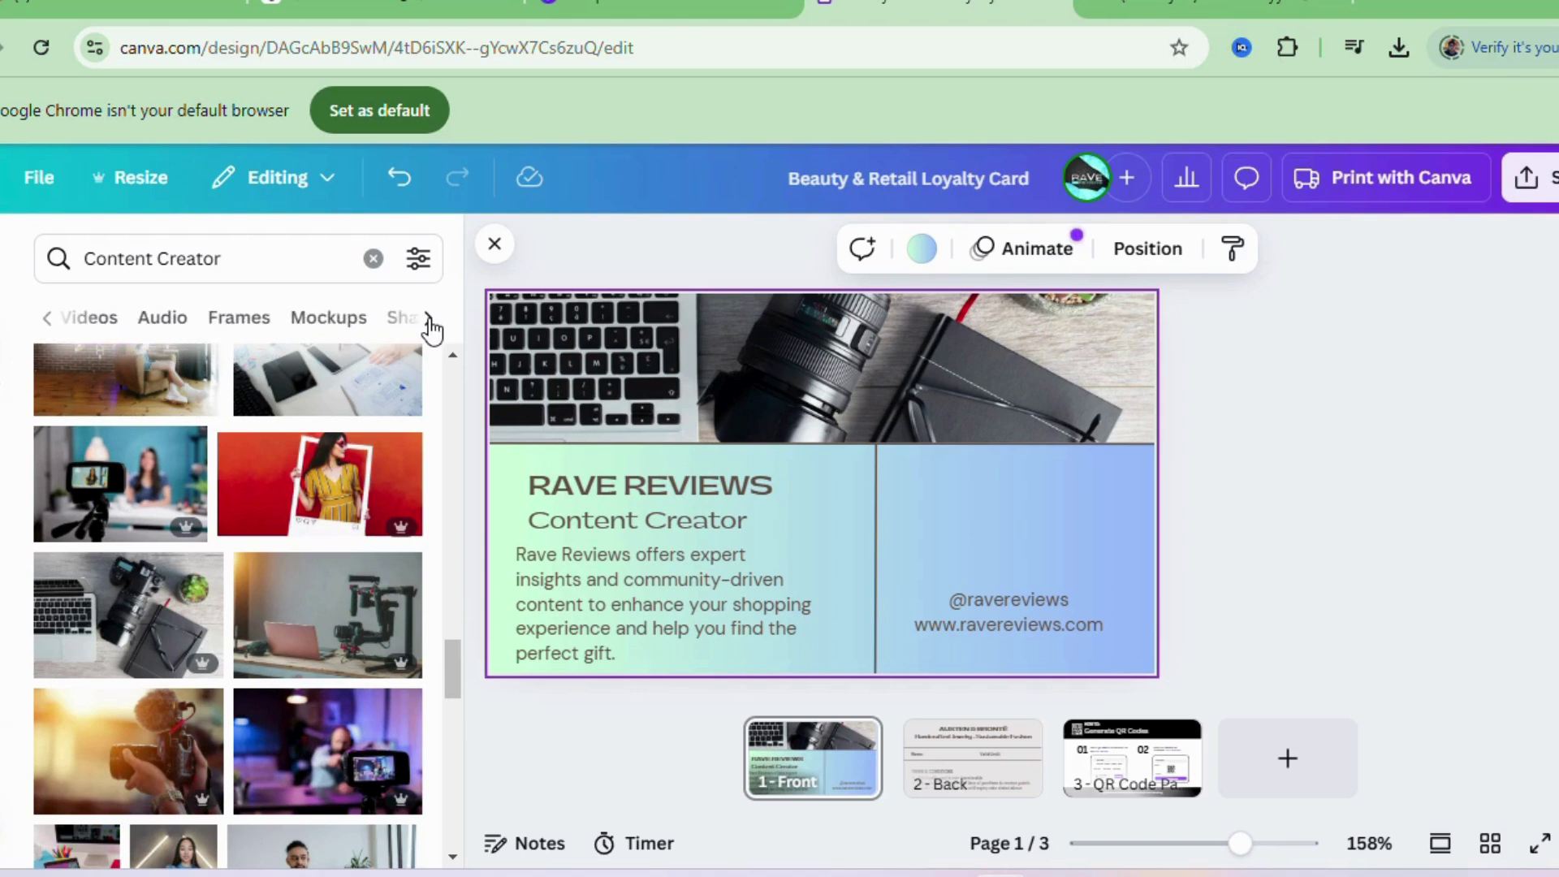
left_click(429, 323)
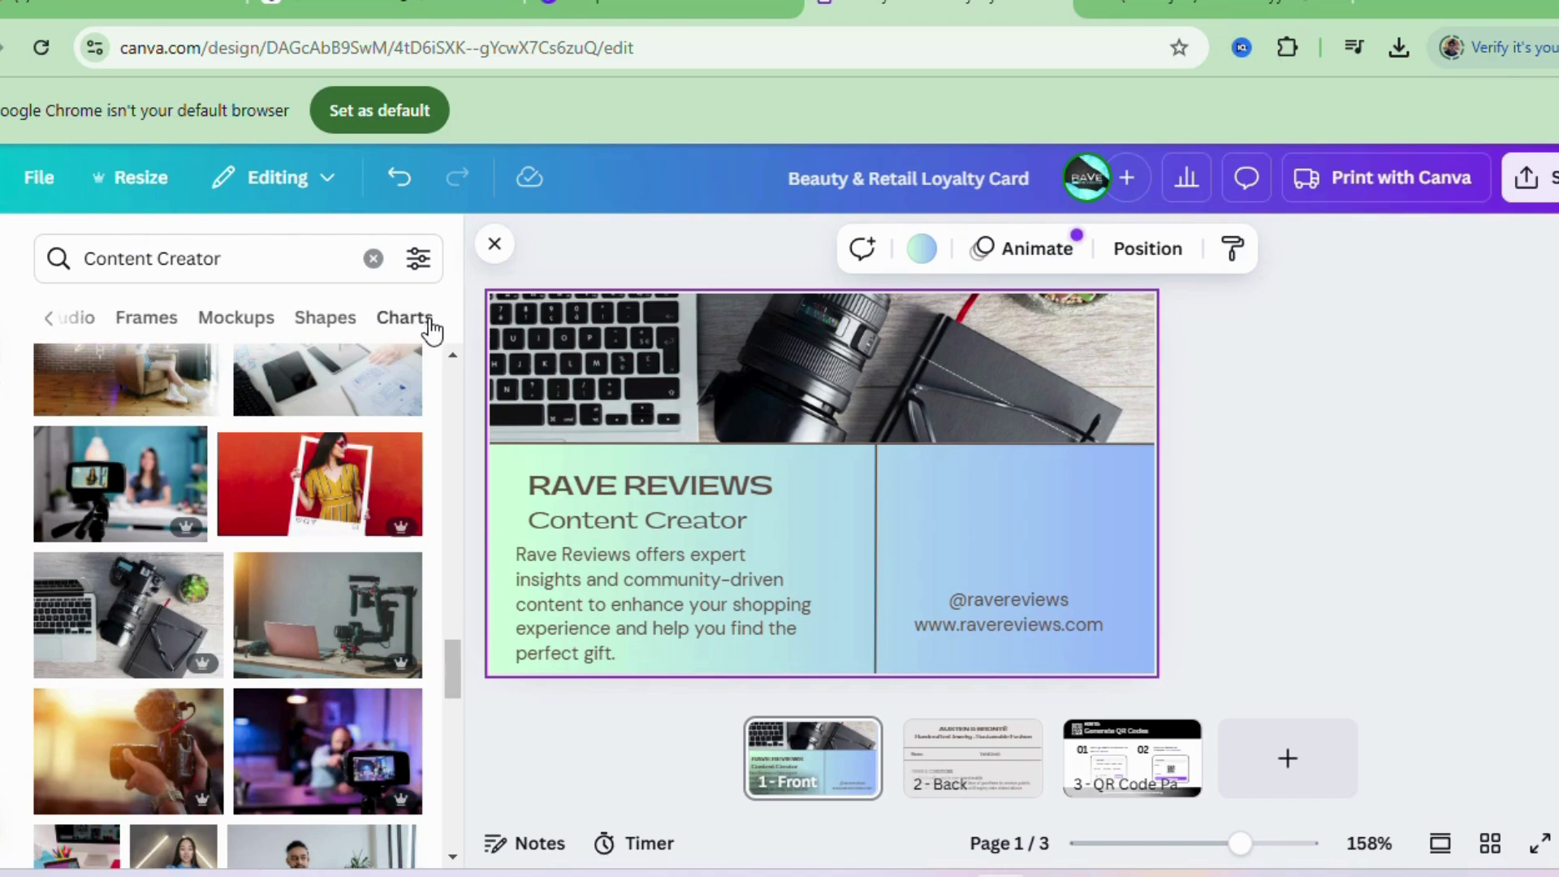
left_click(45, 321)
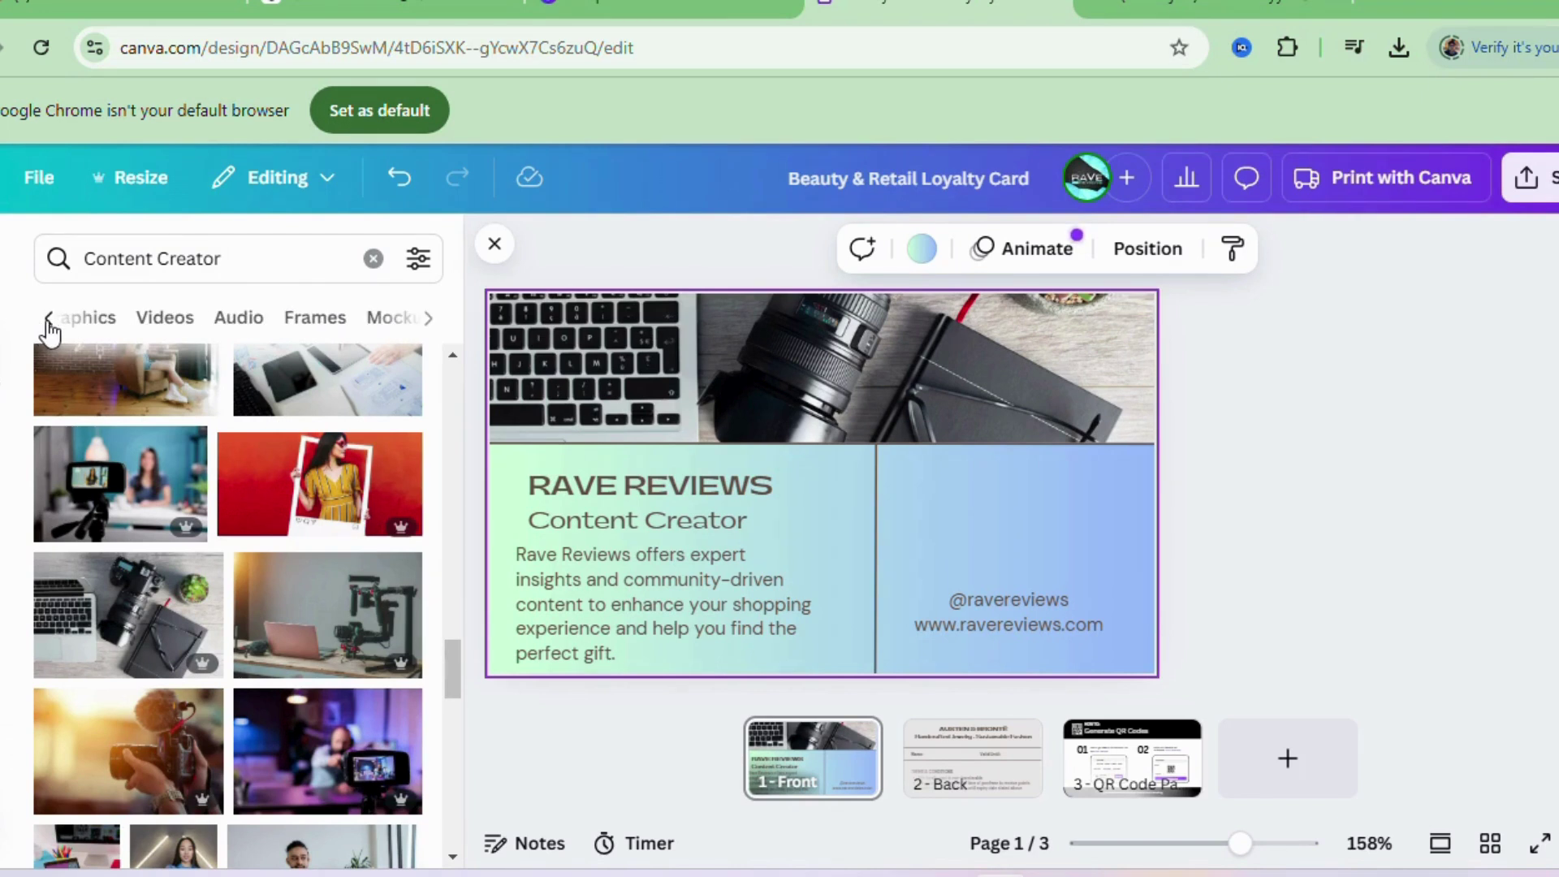
left_click(49, 324)
left_click(182, 323)
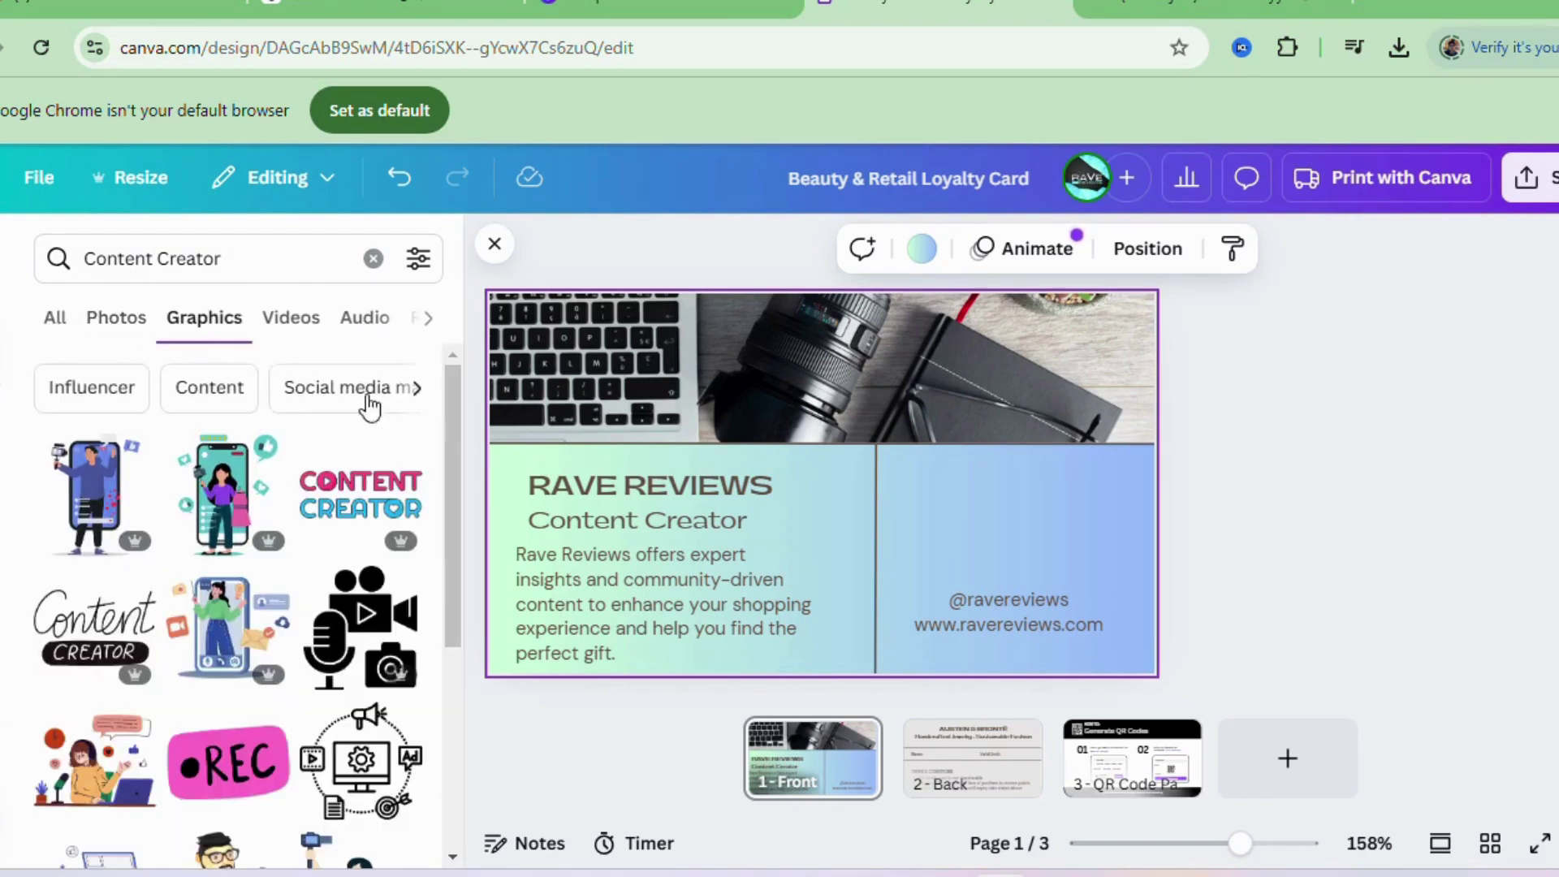
left_click_drag(455, 443, 456, 640)
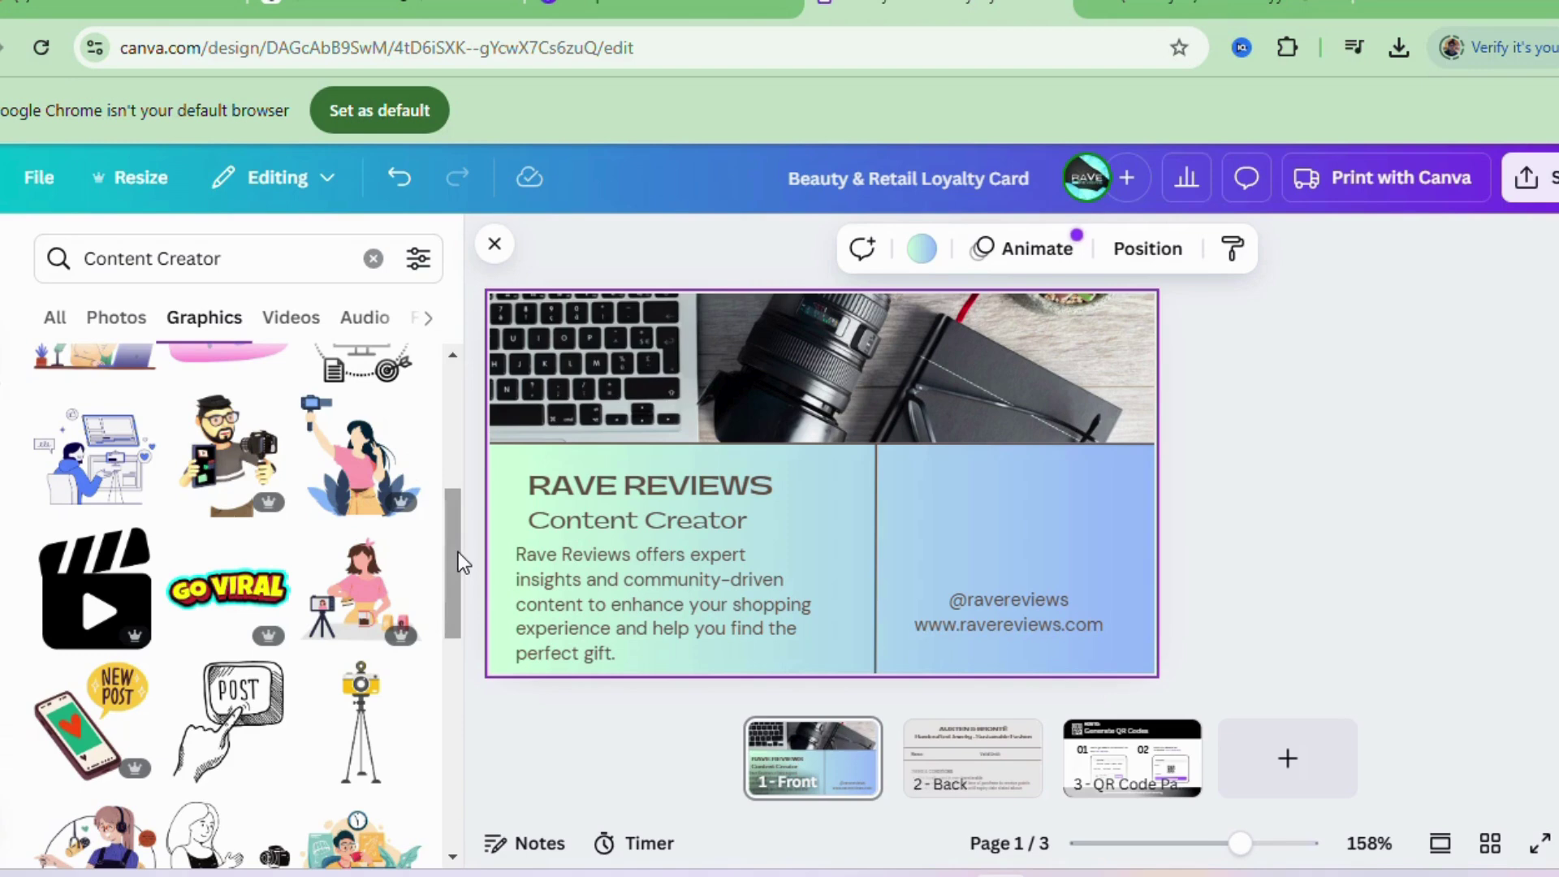
left_click_drag(458, 552, 458, 744)
left_click_drag(449, 677, 455, 802)
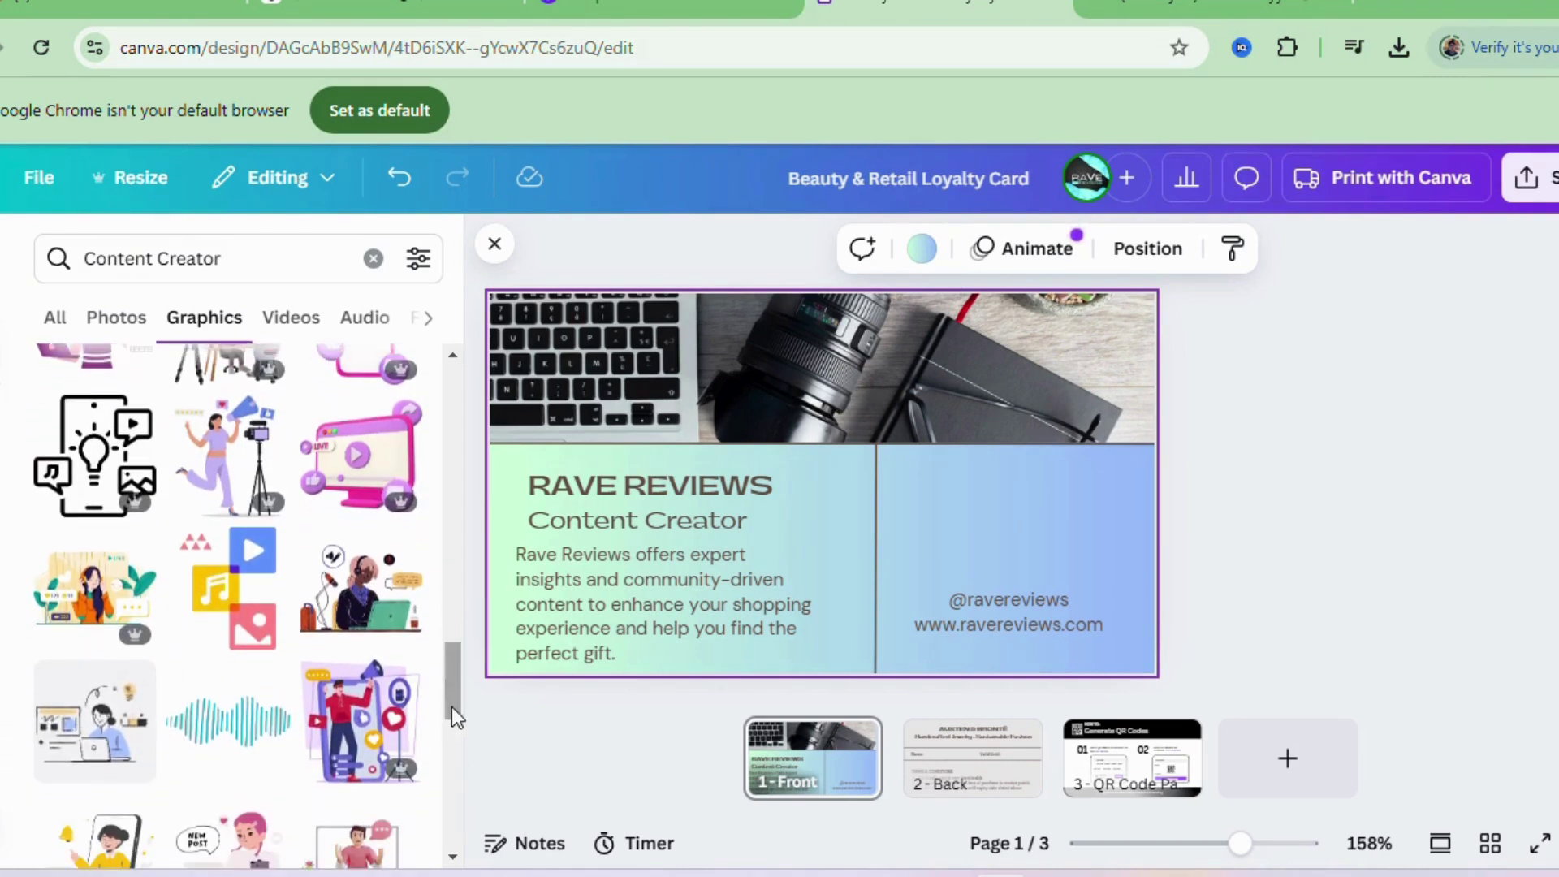
left_click_drag(452, 689, 452, 439)
left_click_drag(370, 633, 987, 513)
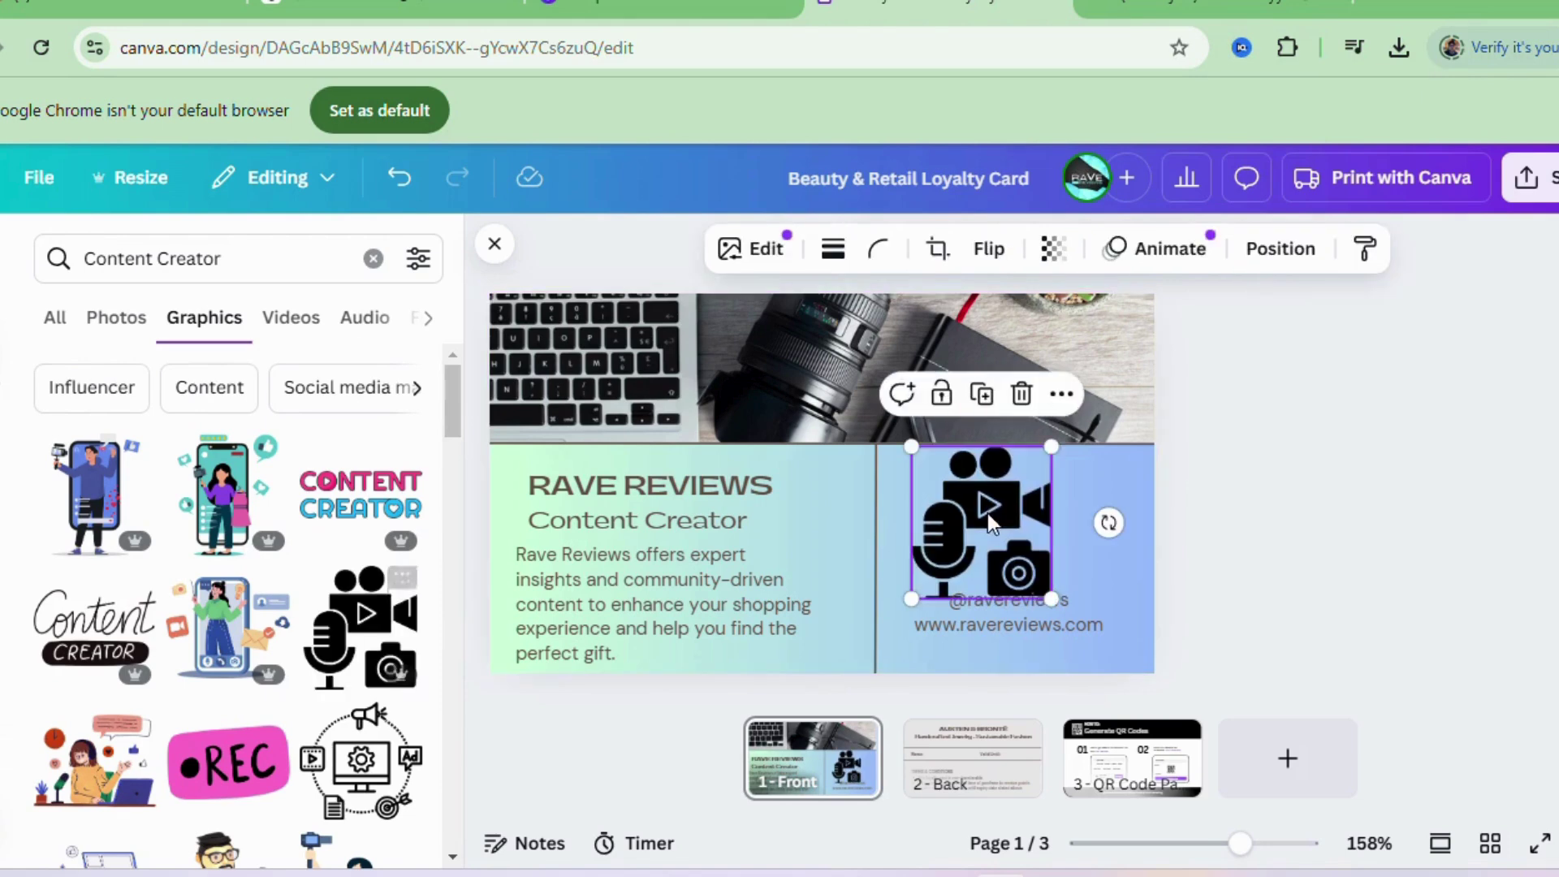
left_click_drag(1052, 447, 1015, 525)
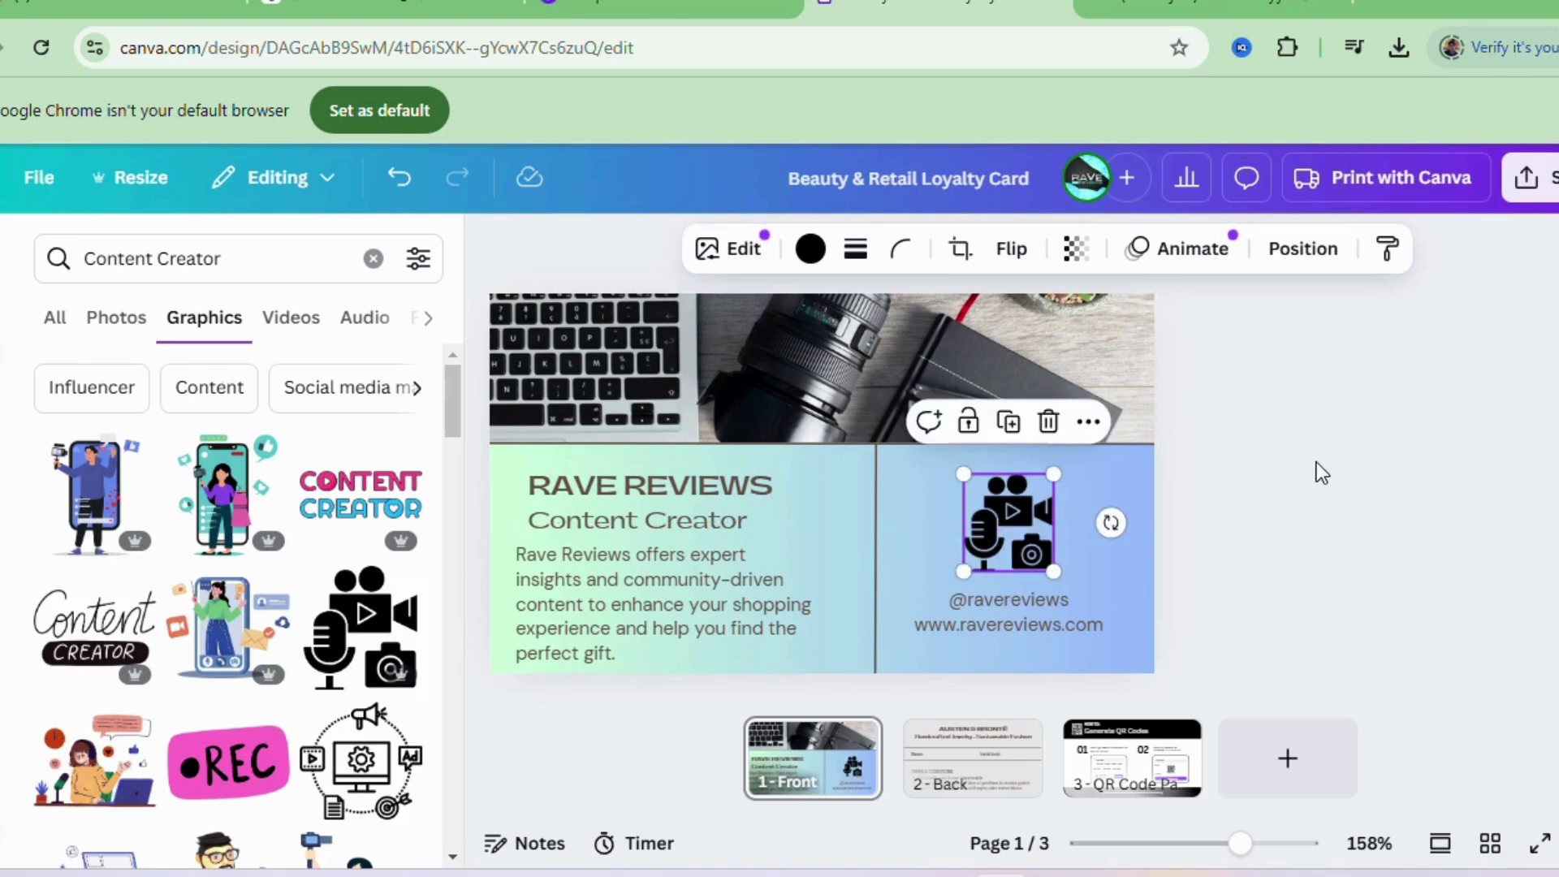
left_click(1311, 469)
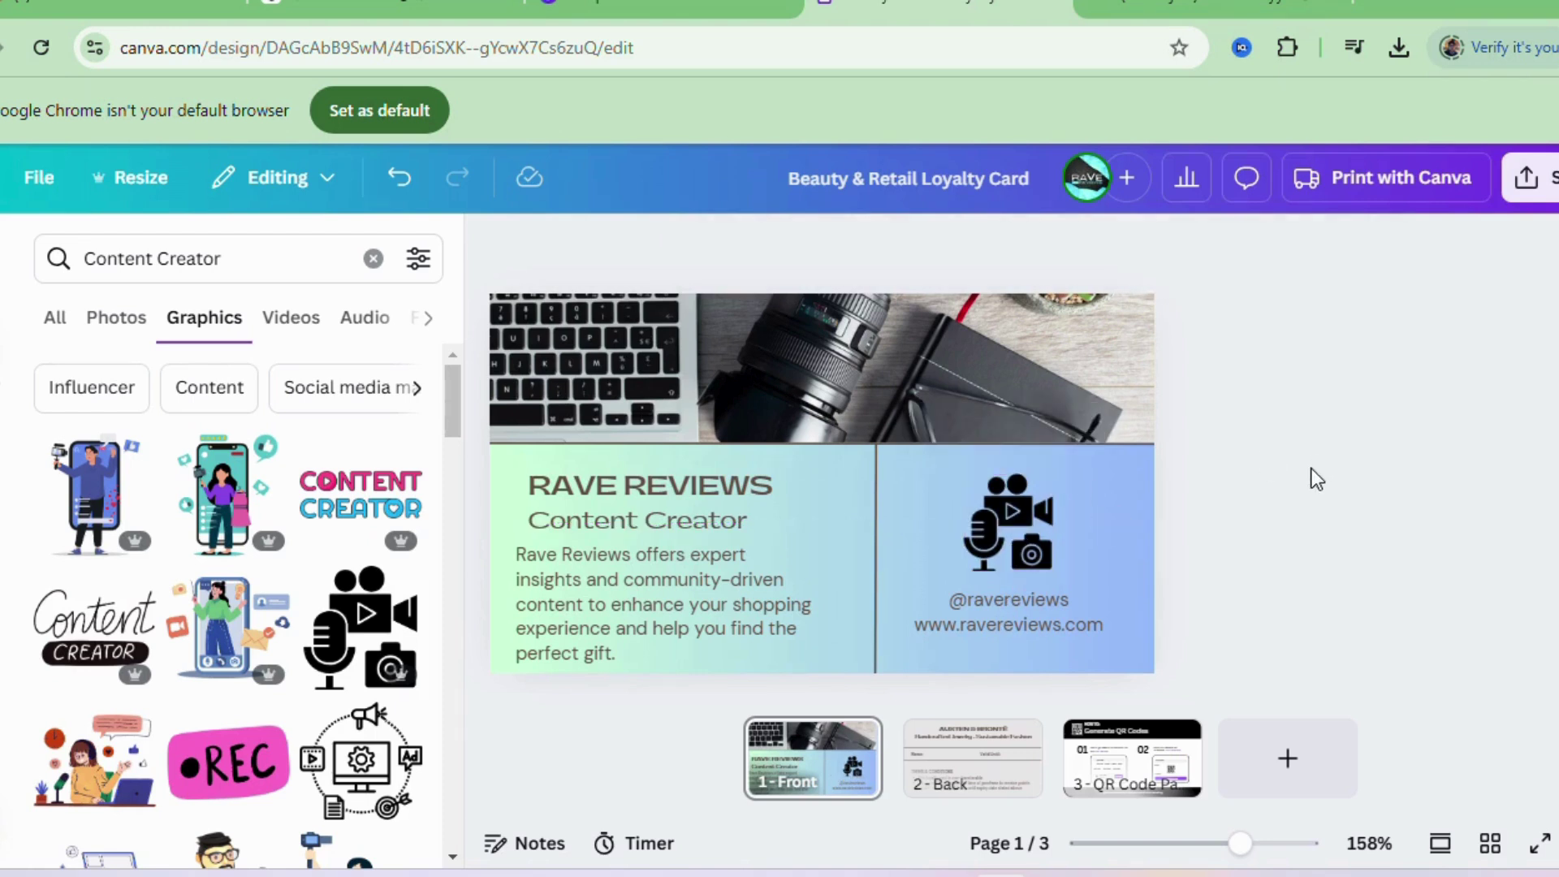
- On the back of the card, delete the outlined band, the "Name:" and "Valid Until:" labels and the divider between them
left_click(1002, 763)
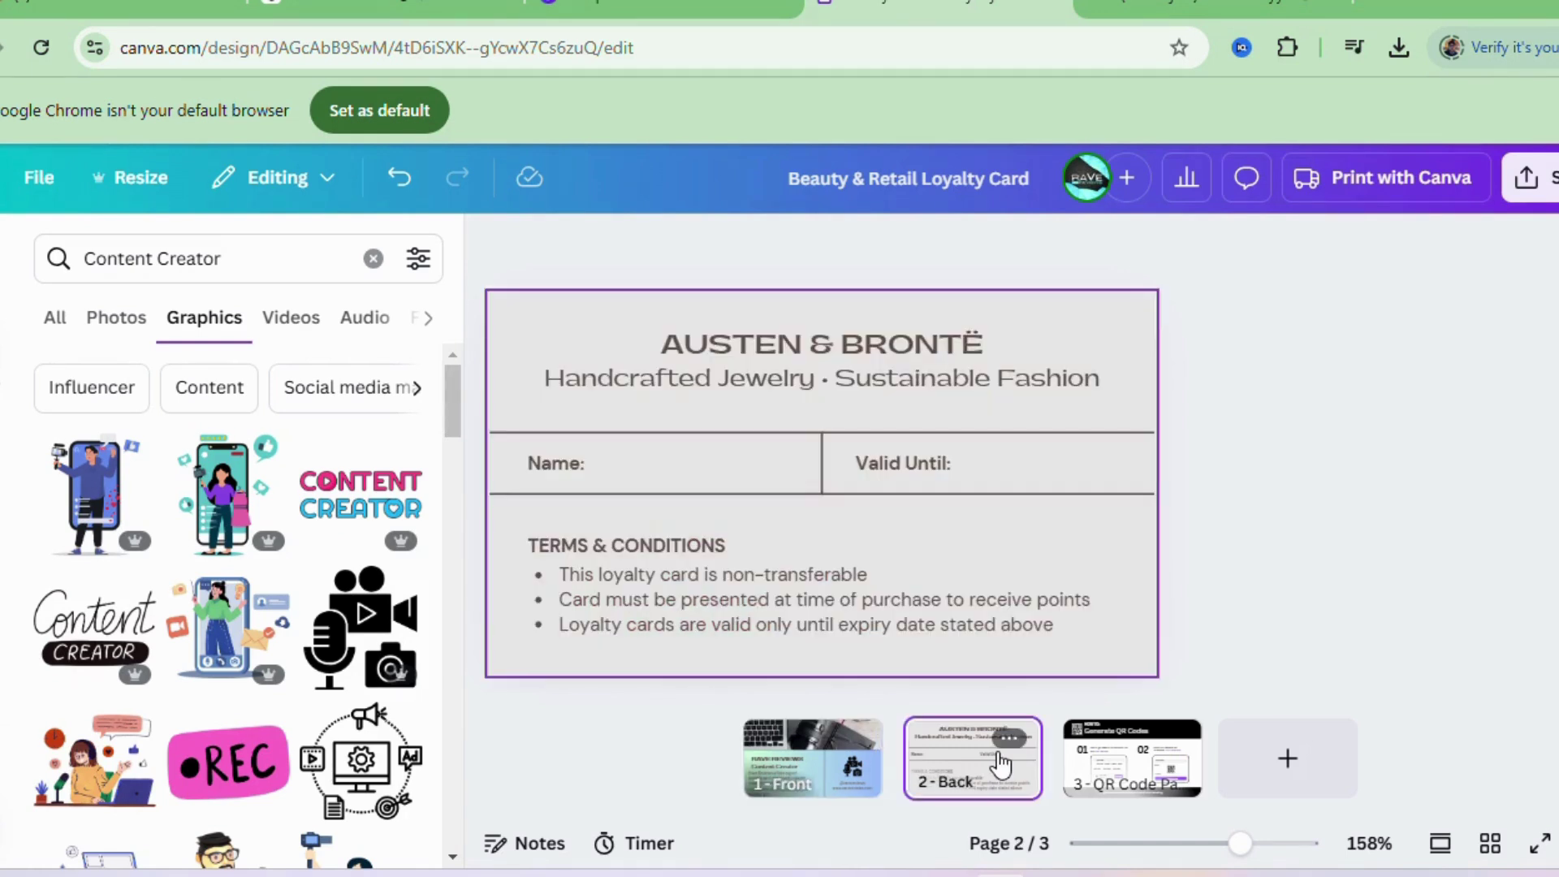
left_click(993, 354)
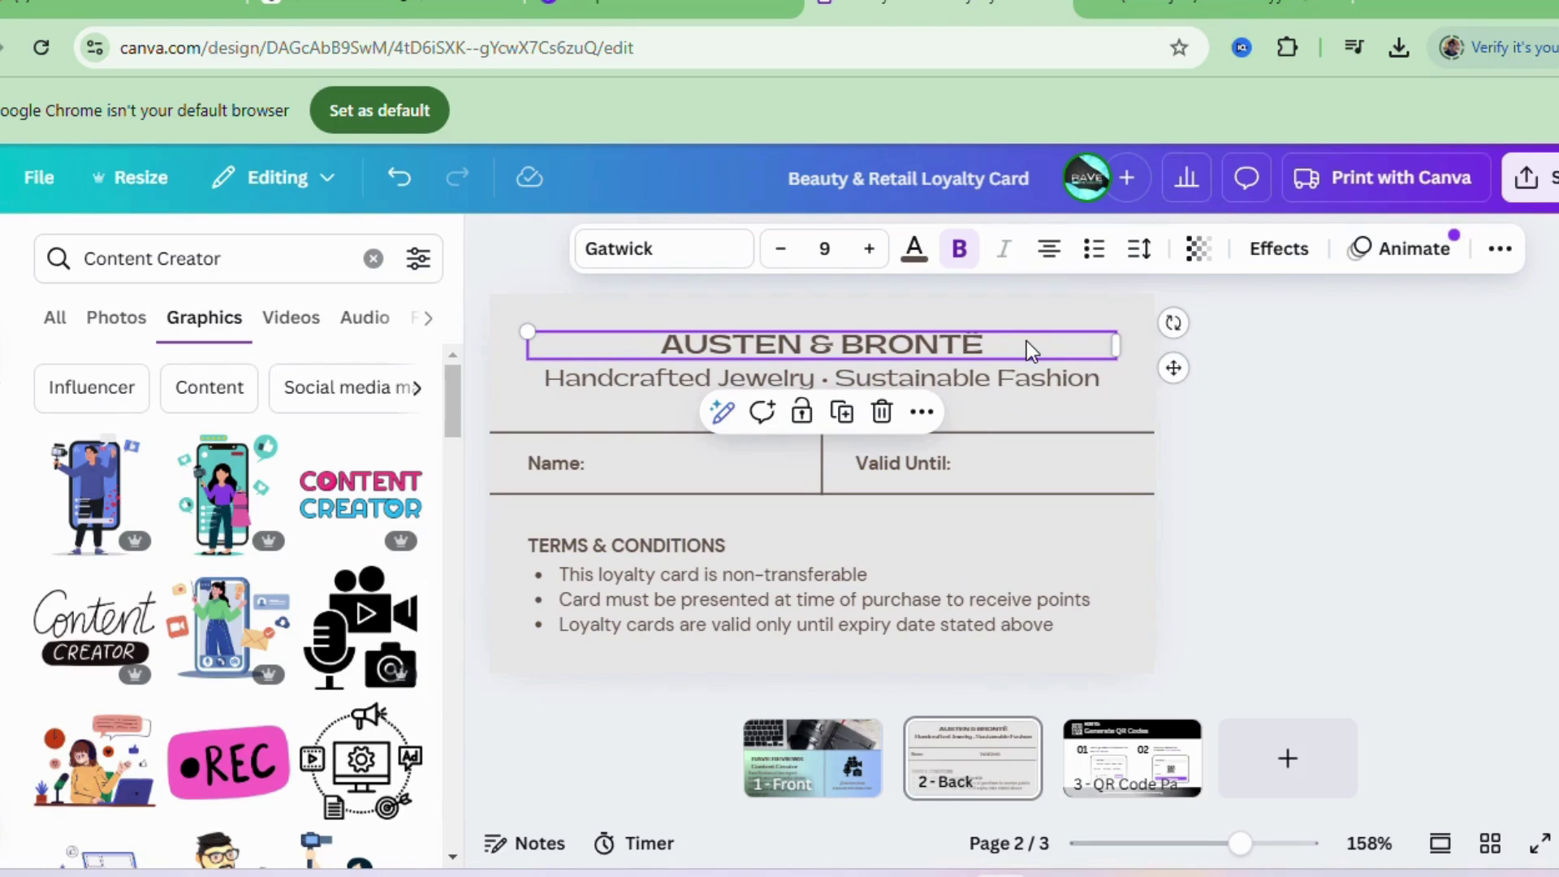
left_click(947, 493)
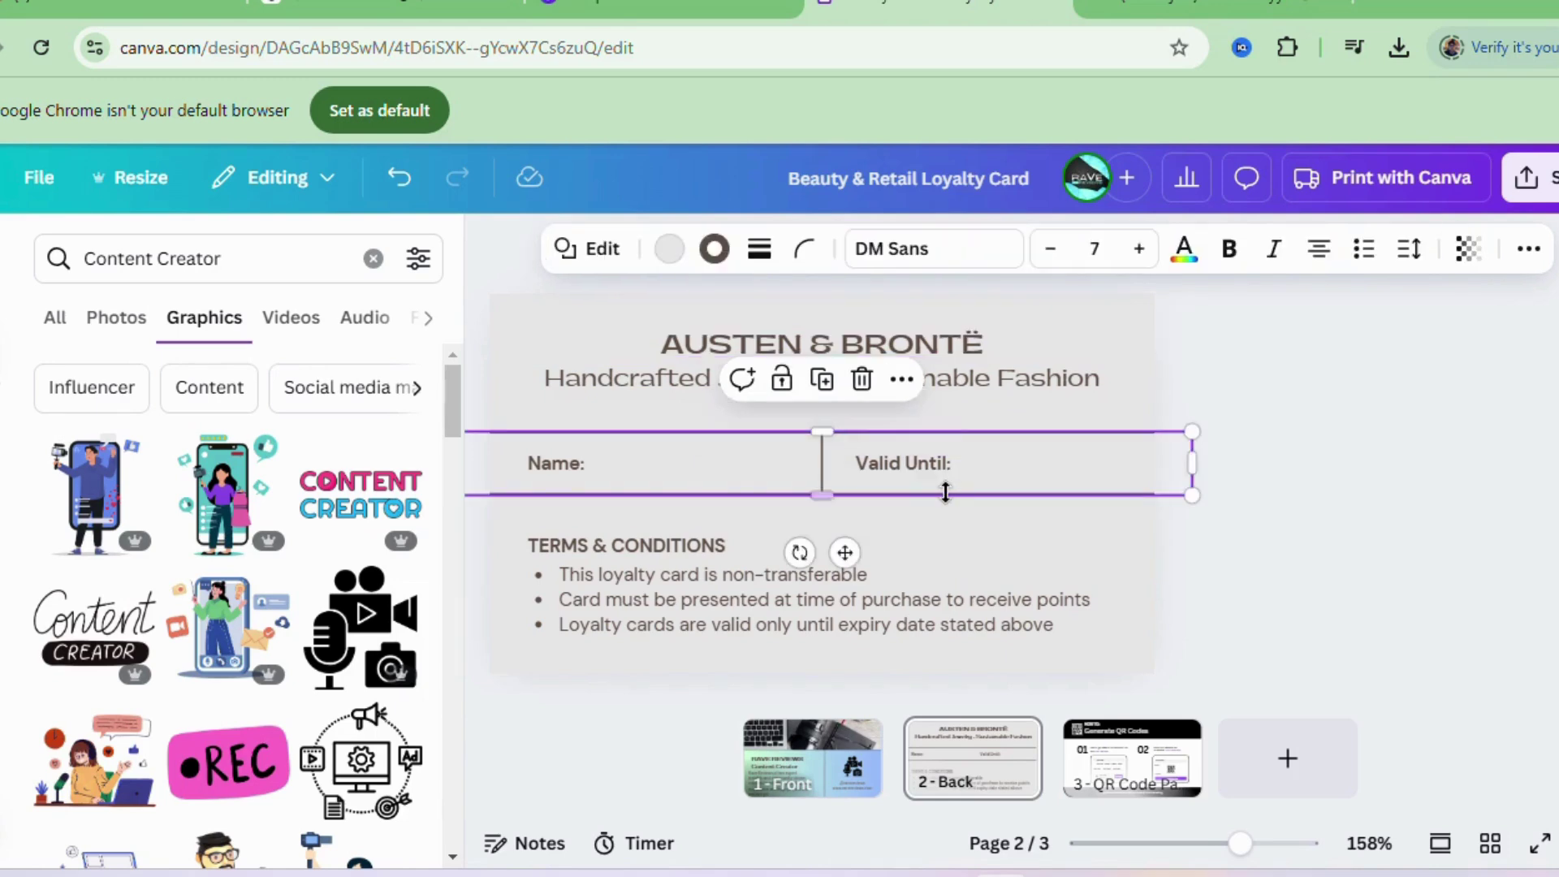
left_click(947, 494)
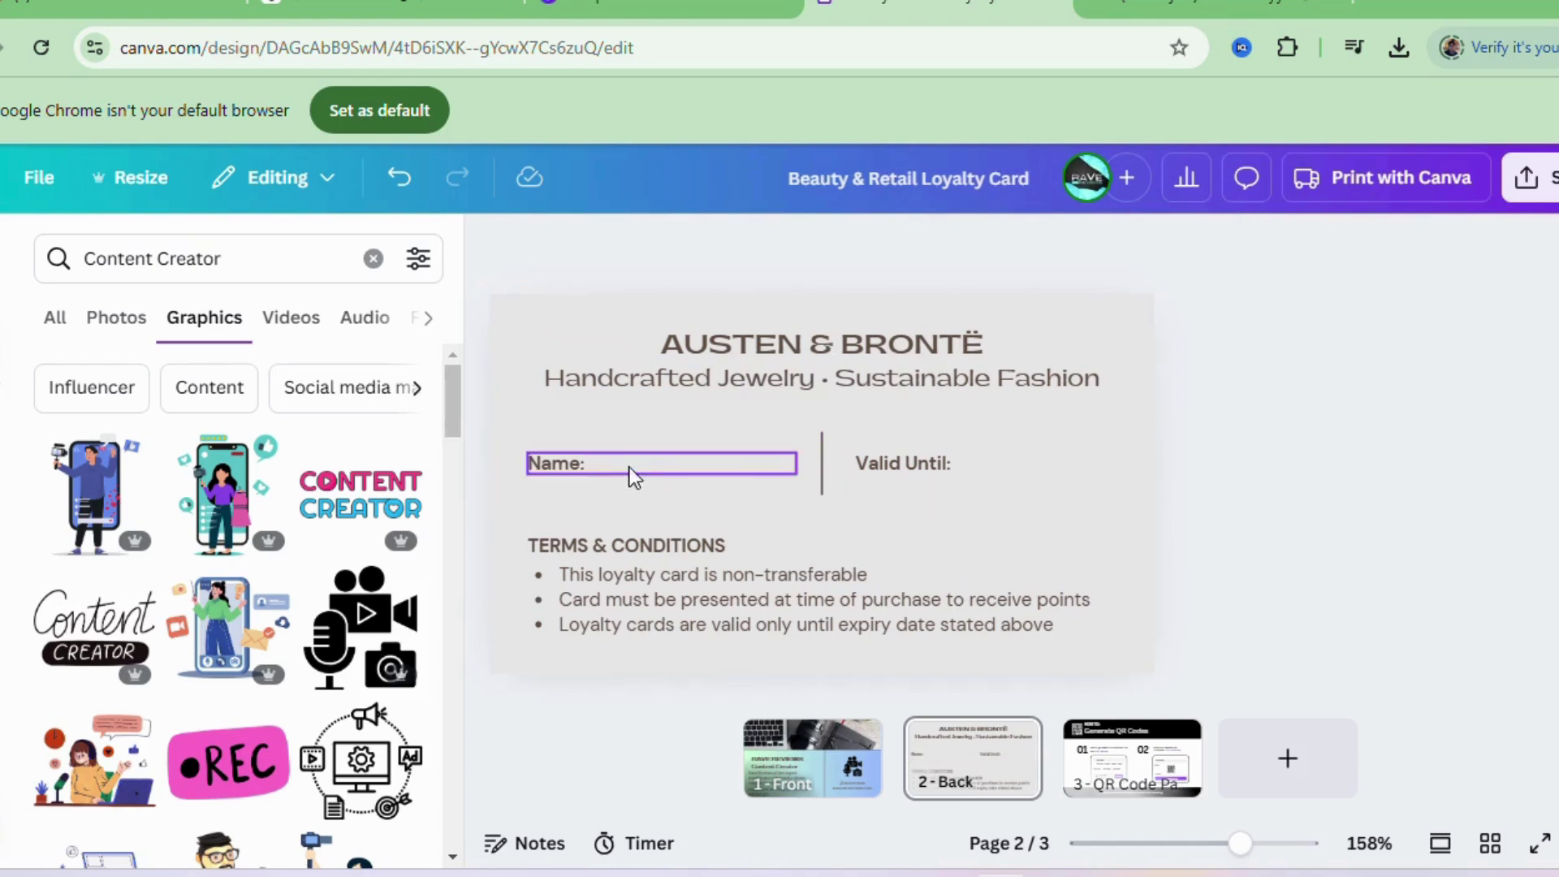
left_click(609, 461)
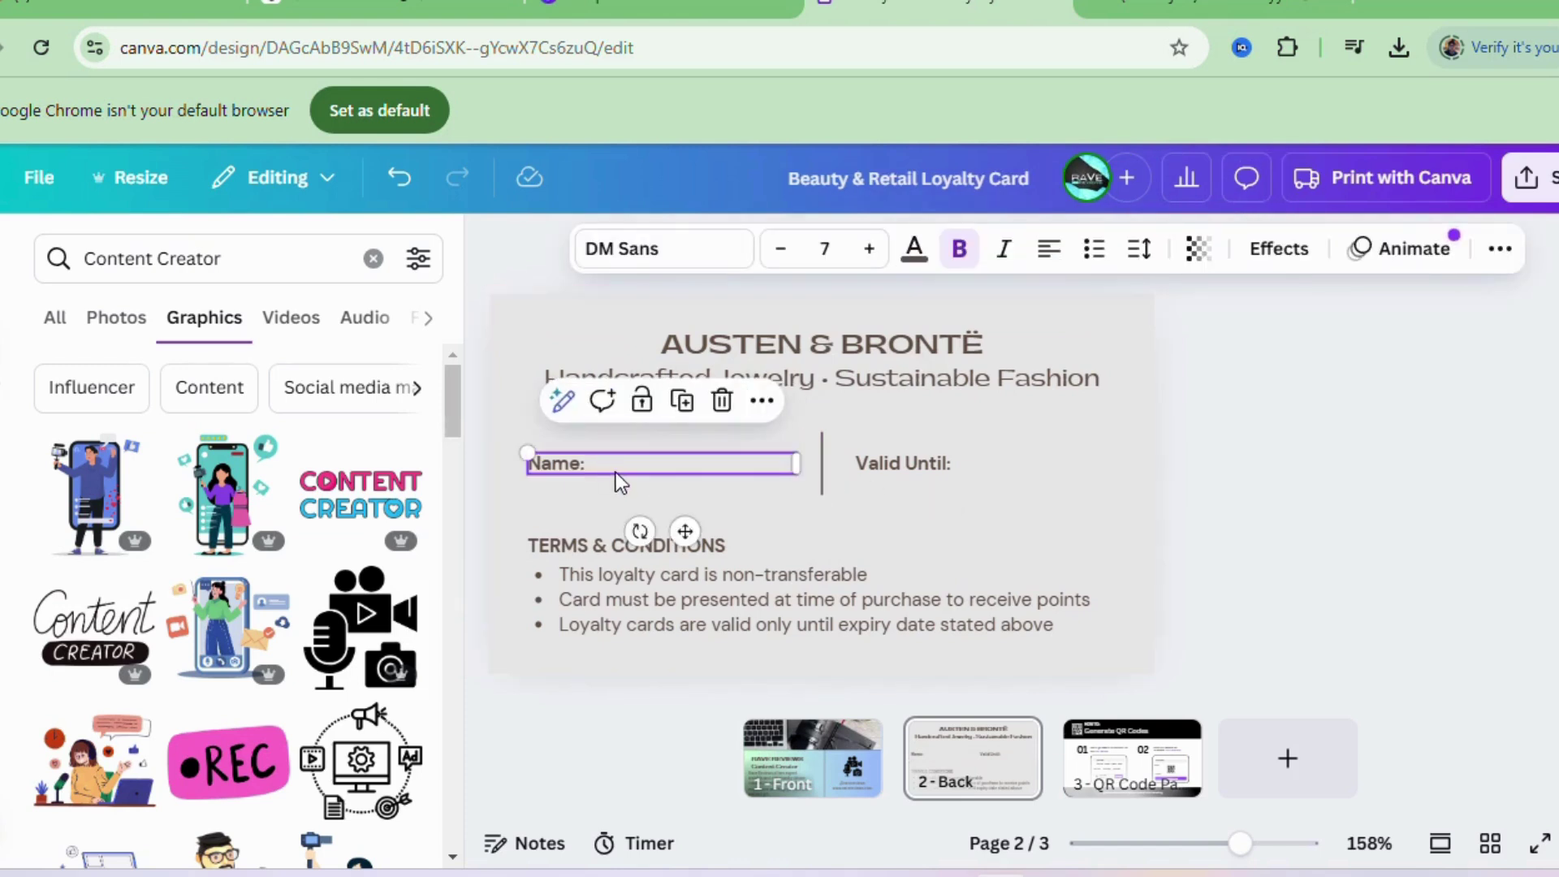
double_click(615, 471)
key("BackSpace")
left_click(824, 479)
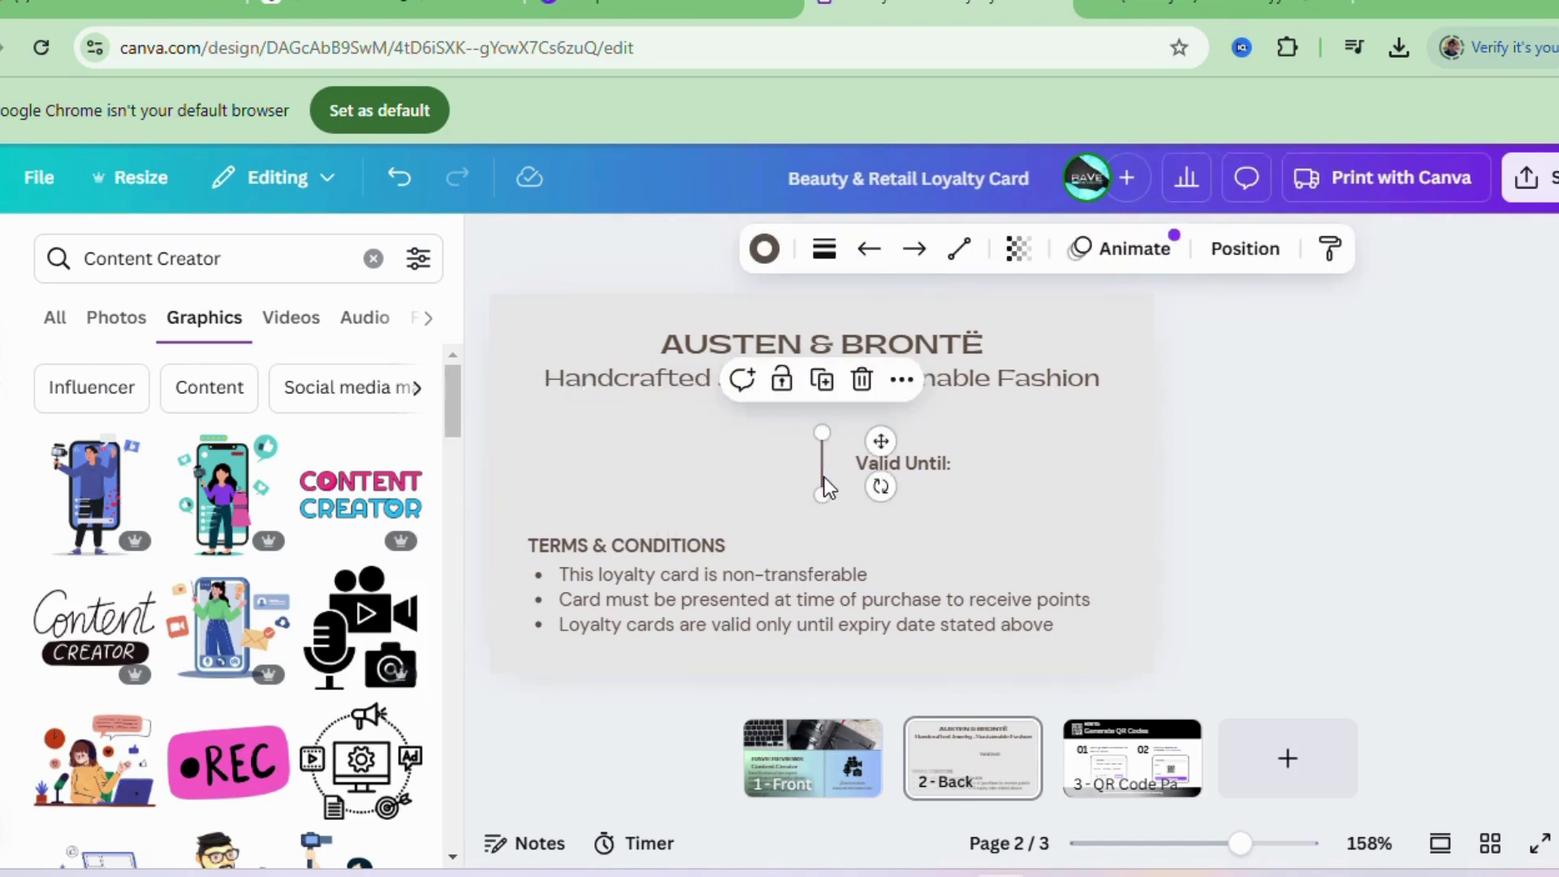
key("Delete")
left_click(916, 469)
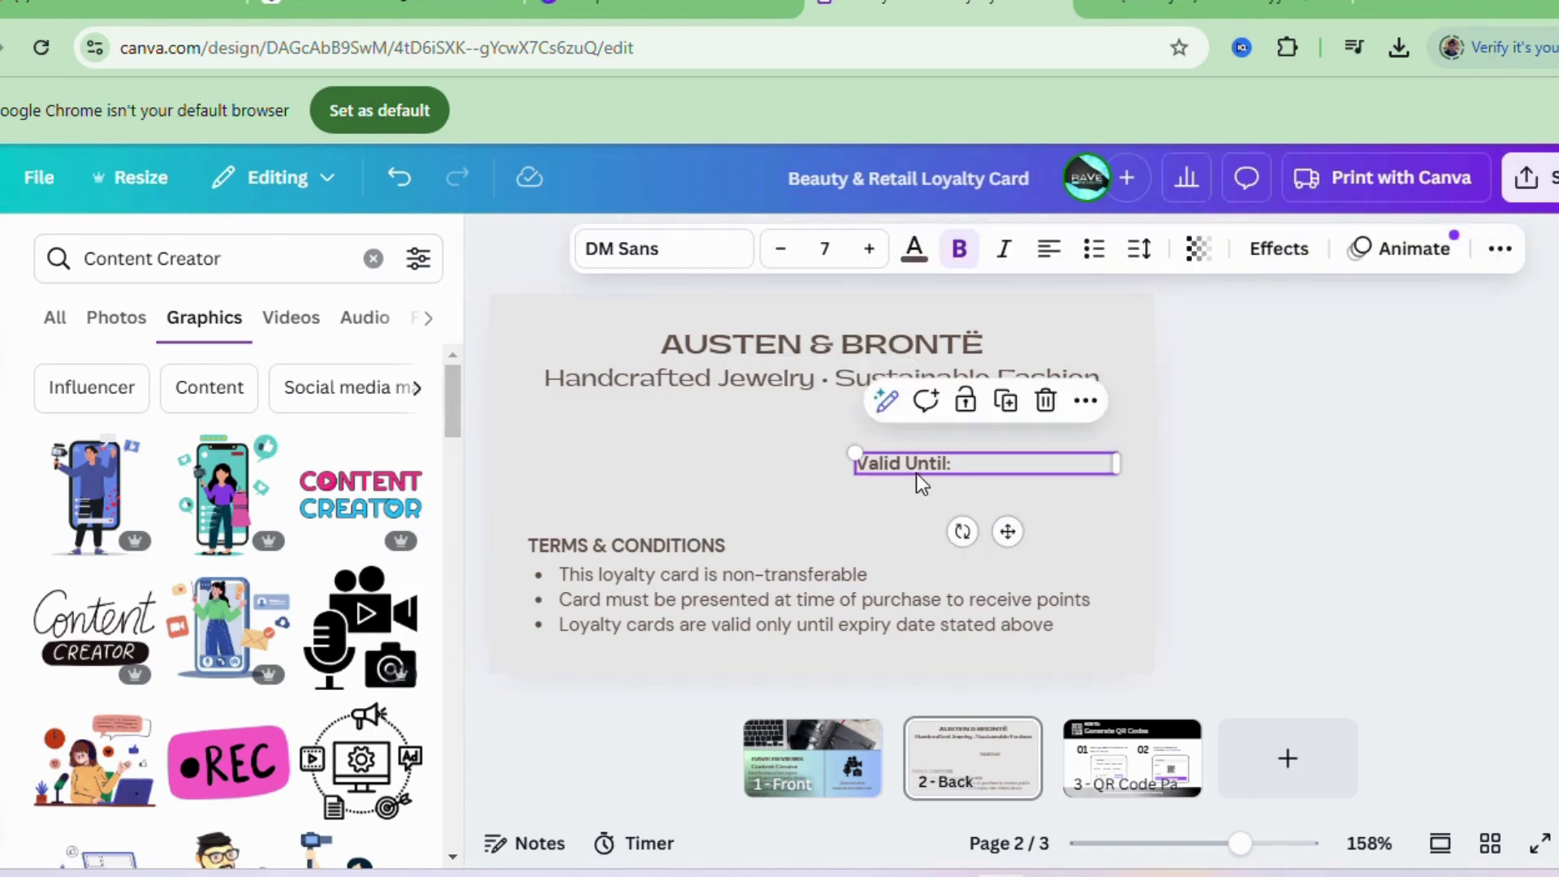
key("Delete")
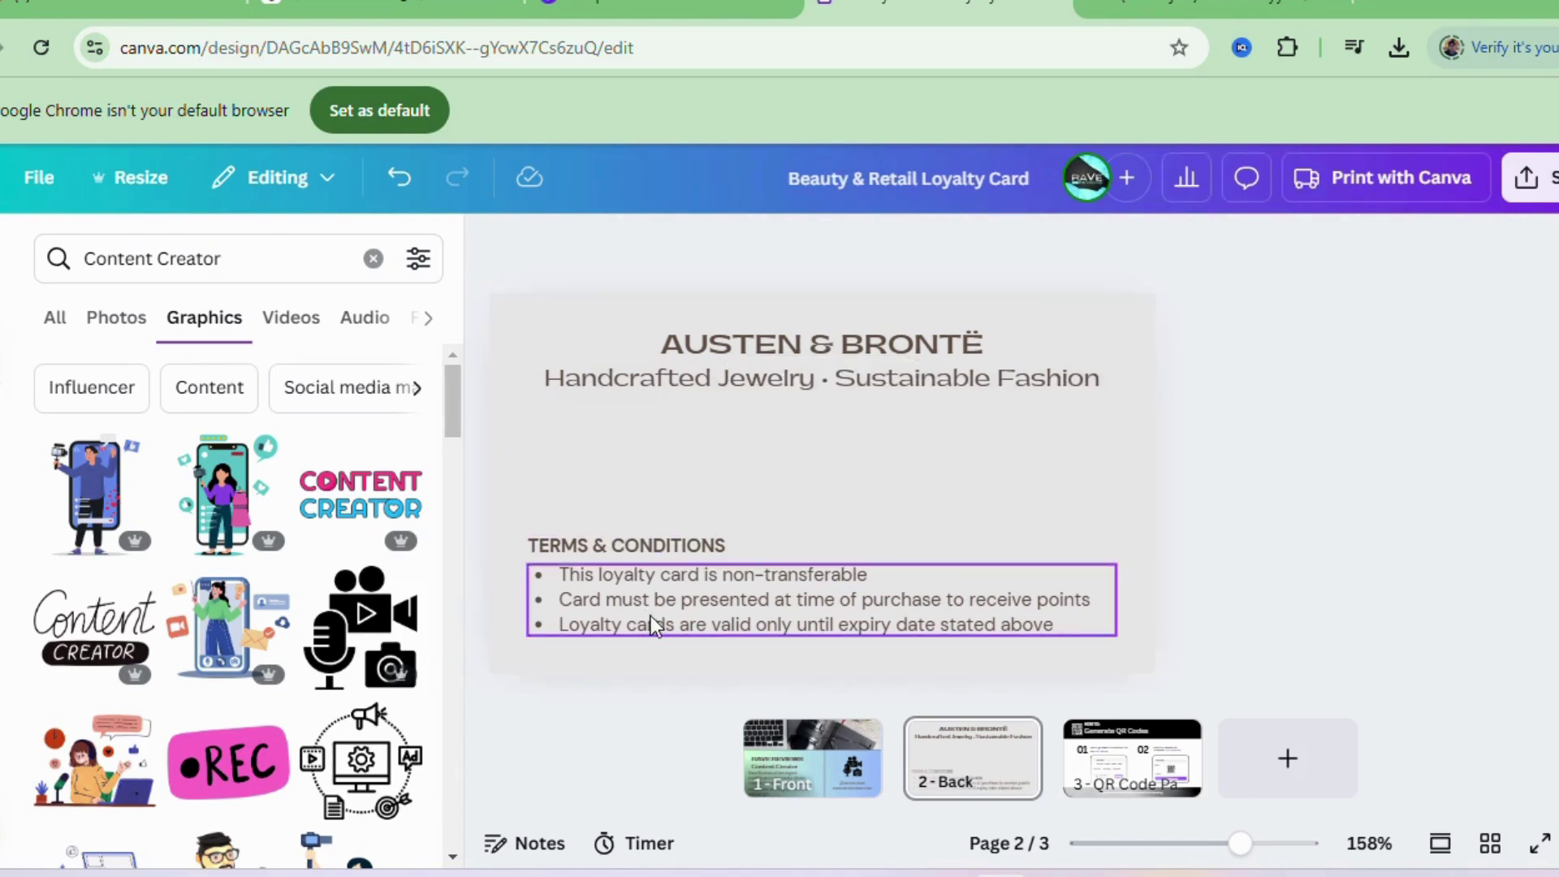
- Delete the bulleted loyalty terms and the "TERMS & CONDITIONS" heading from the back of the card
left_click(702, 629)
key("Delete")
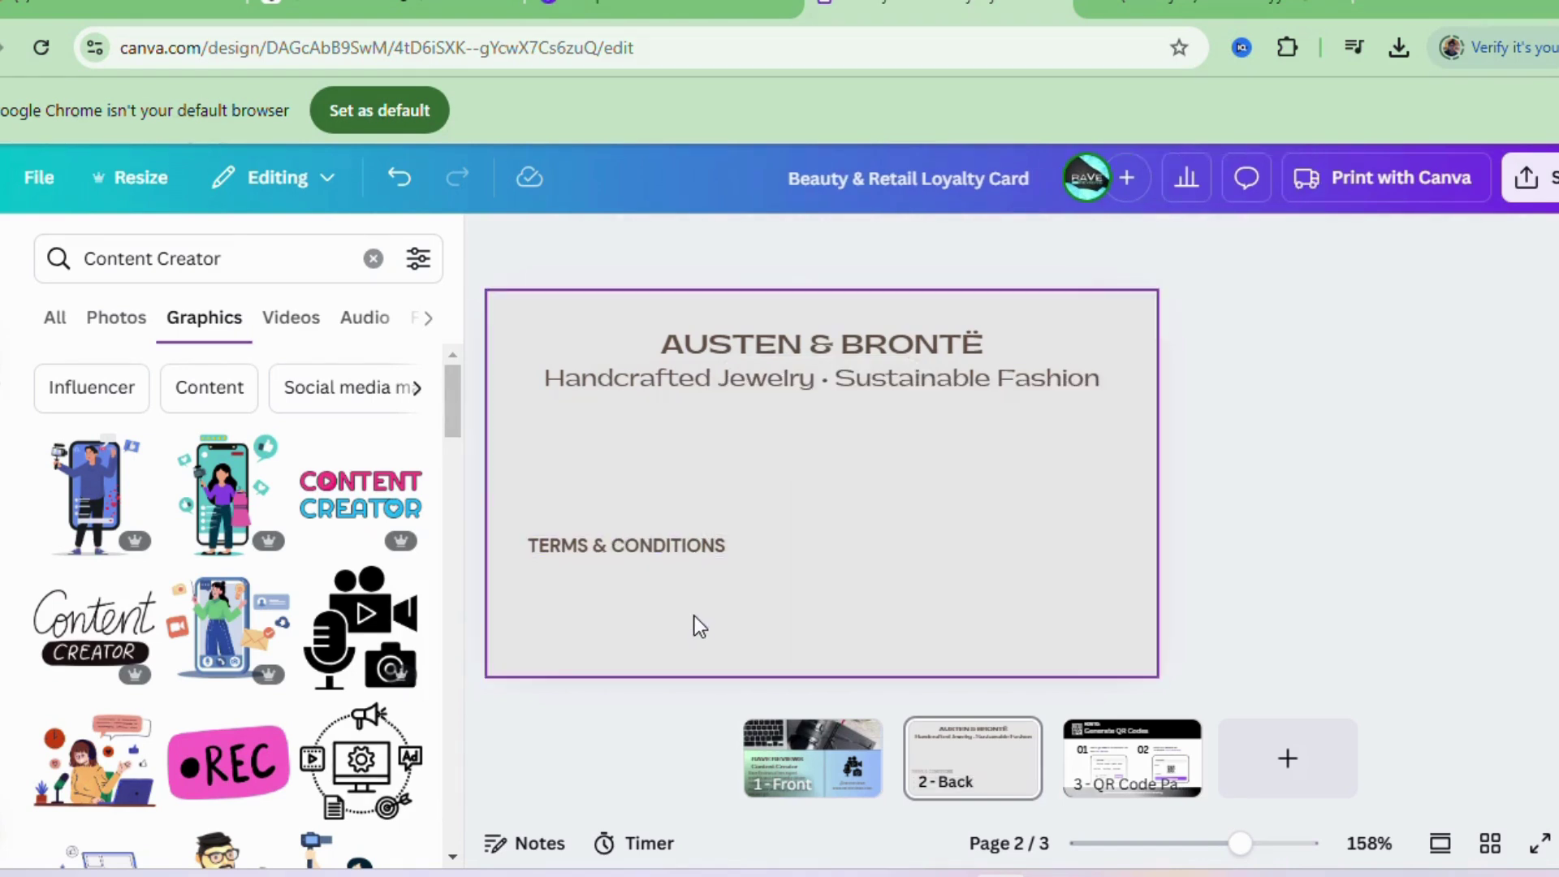
left_click(696, 544)
key("Delete")
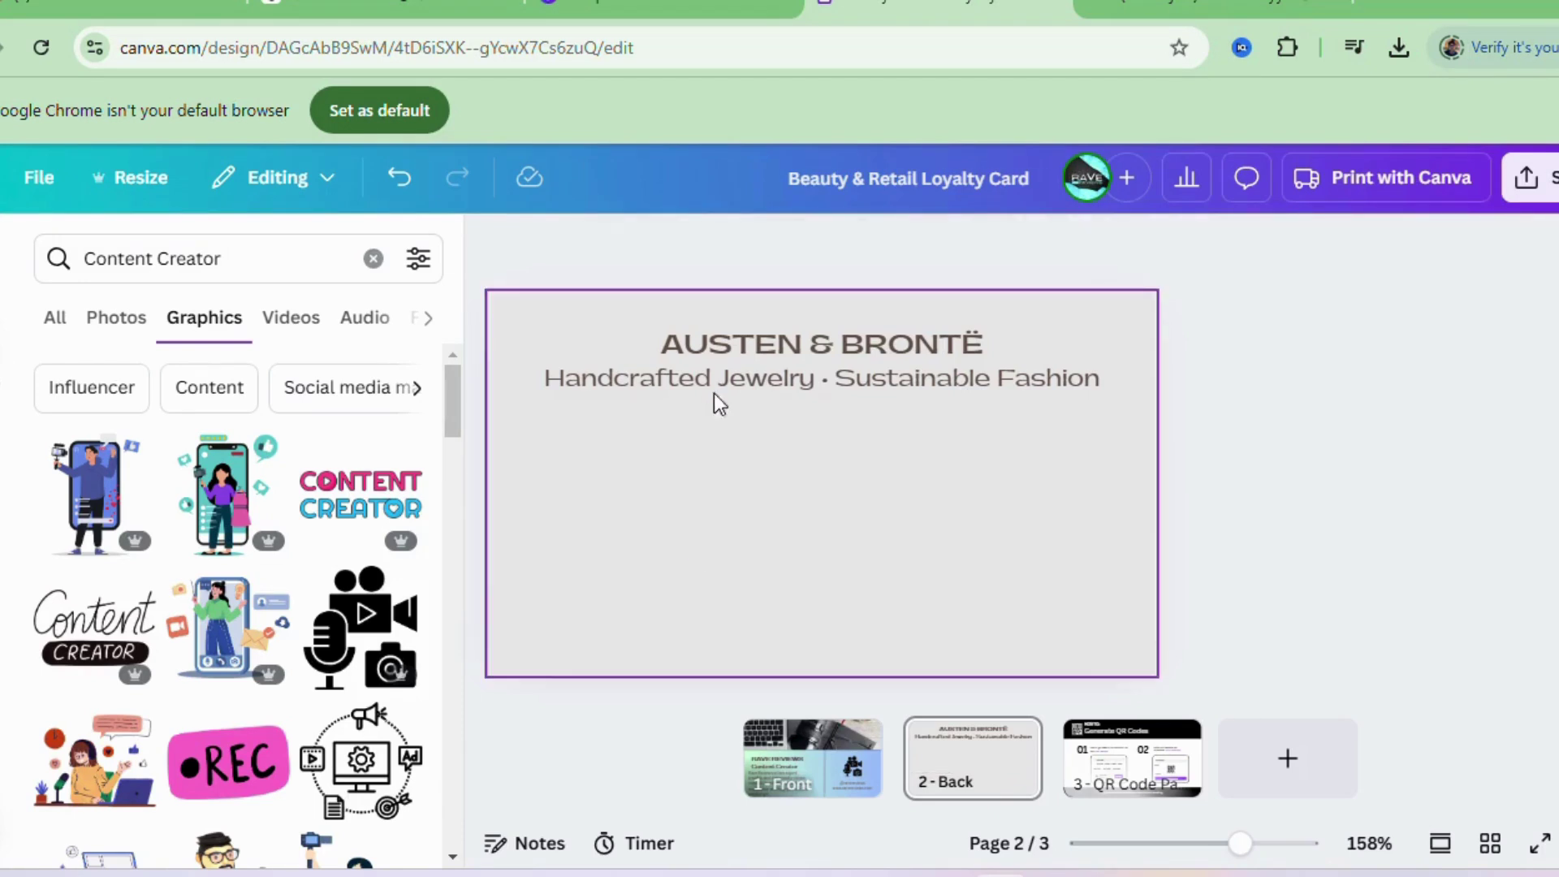
- Delete the "Handcrafted Jewelry • Sustainable Fashion" tagline and the "AUSTEN & BRONTË" title from the back of the card
left_click(1103, 383)
left_click_drag(1104, 383, 1094, 383)
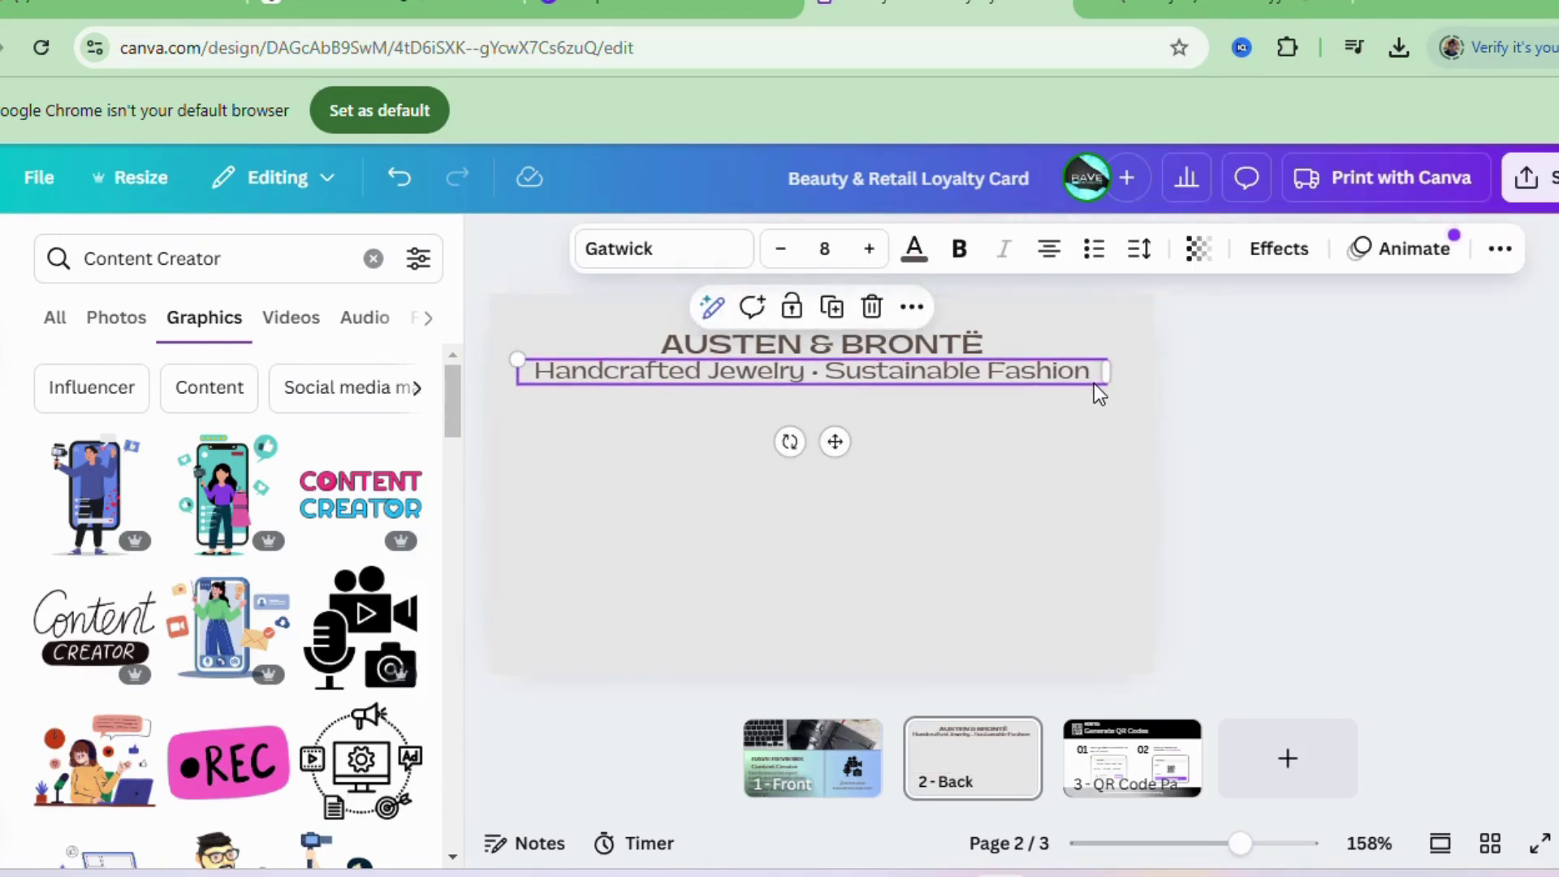
key("Delete")
left_click(981, 333)
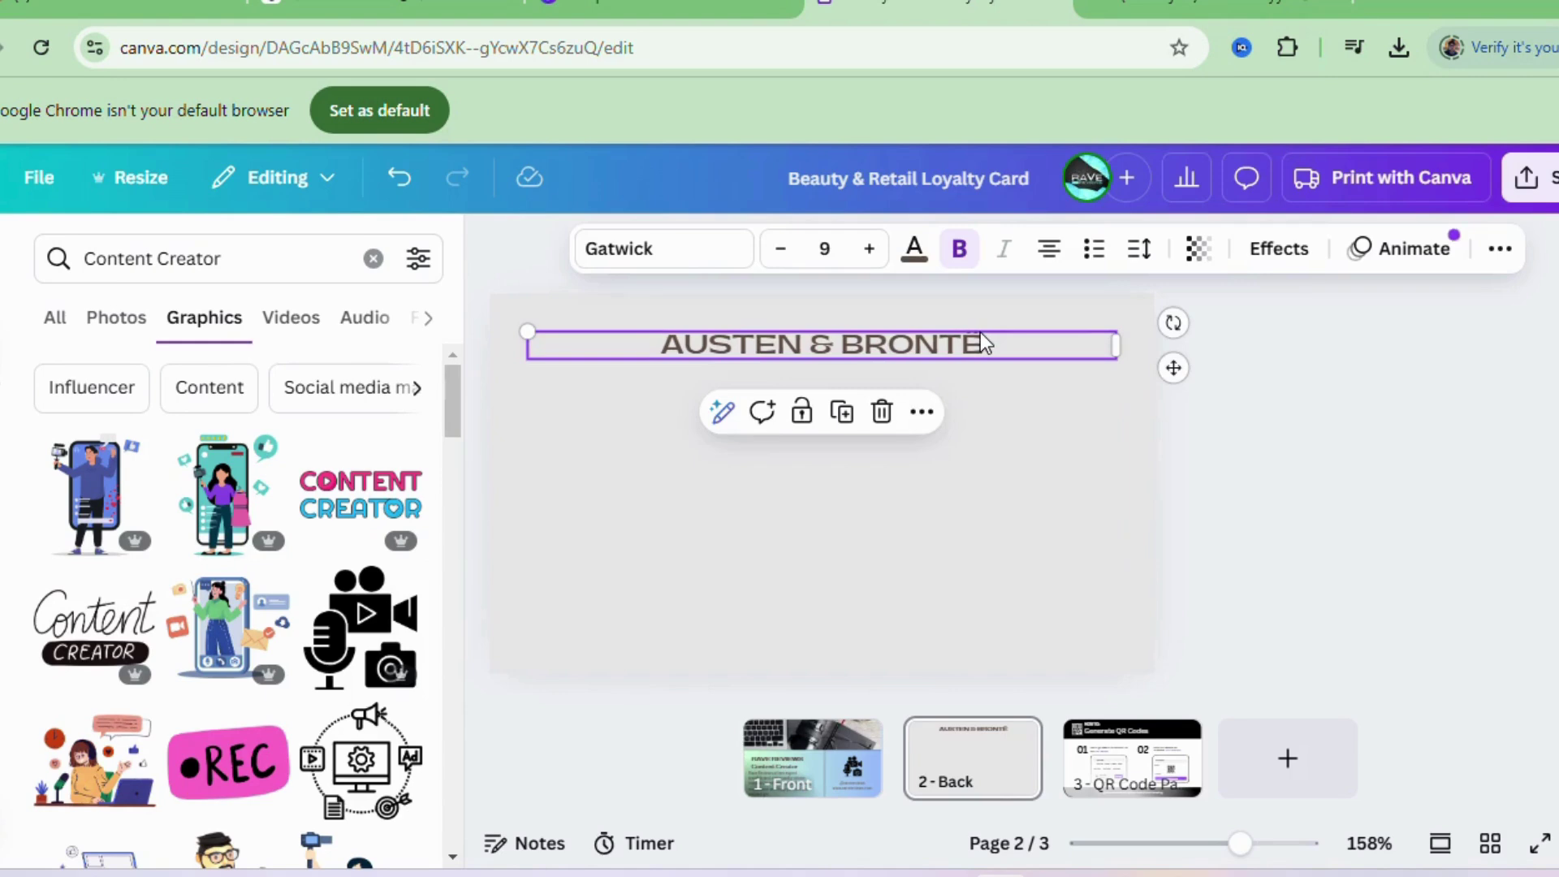
key("Delete")
left_click(279, 258)
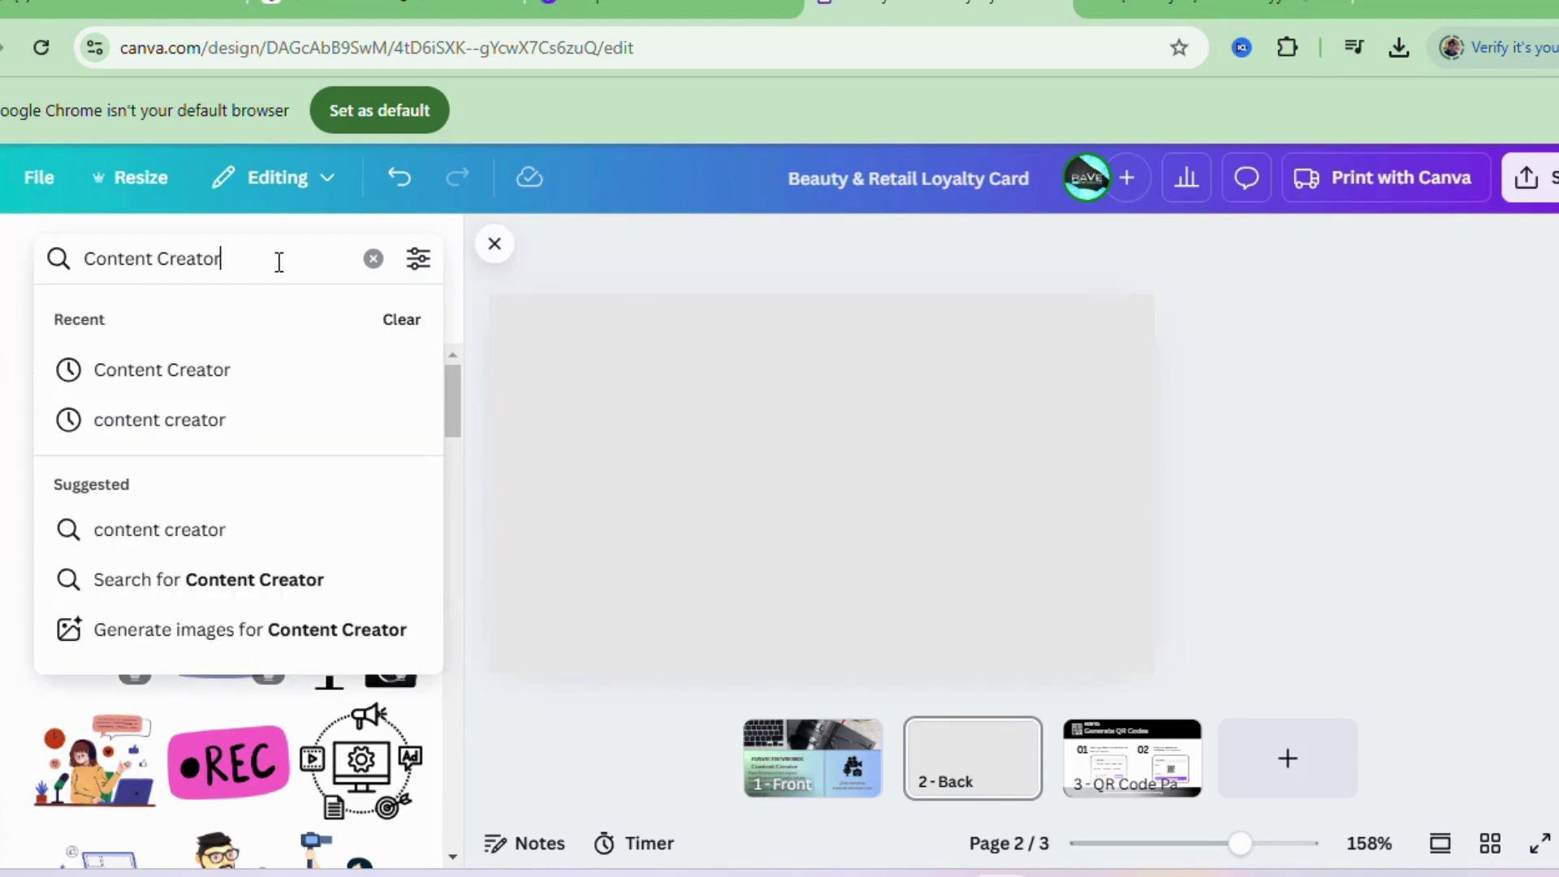
left_click_drag(278, 258, 29, 271)
type("logoi")
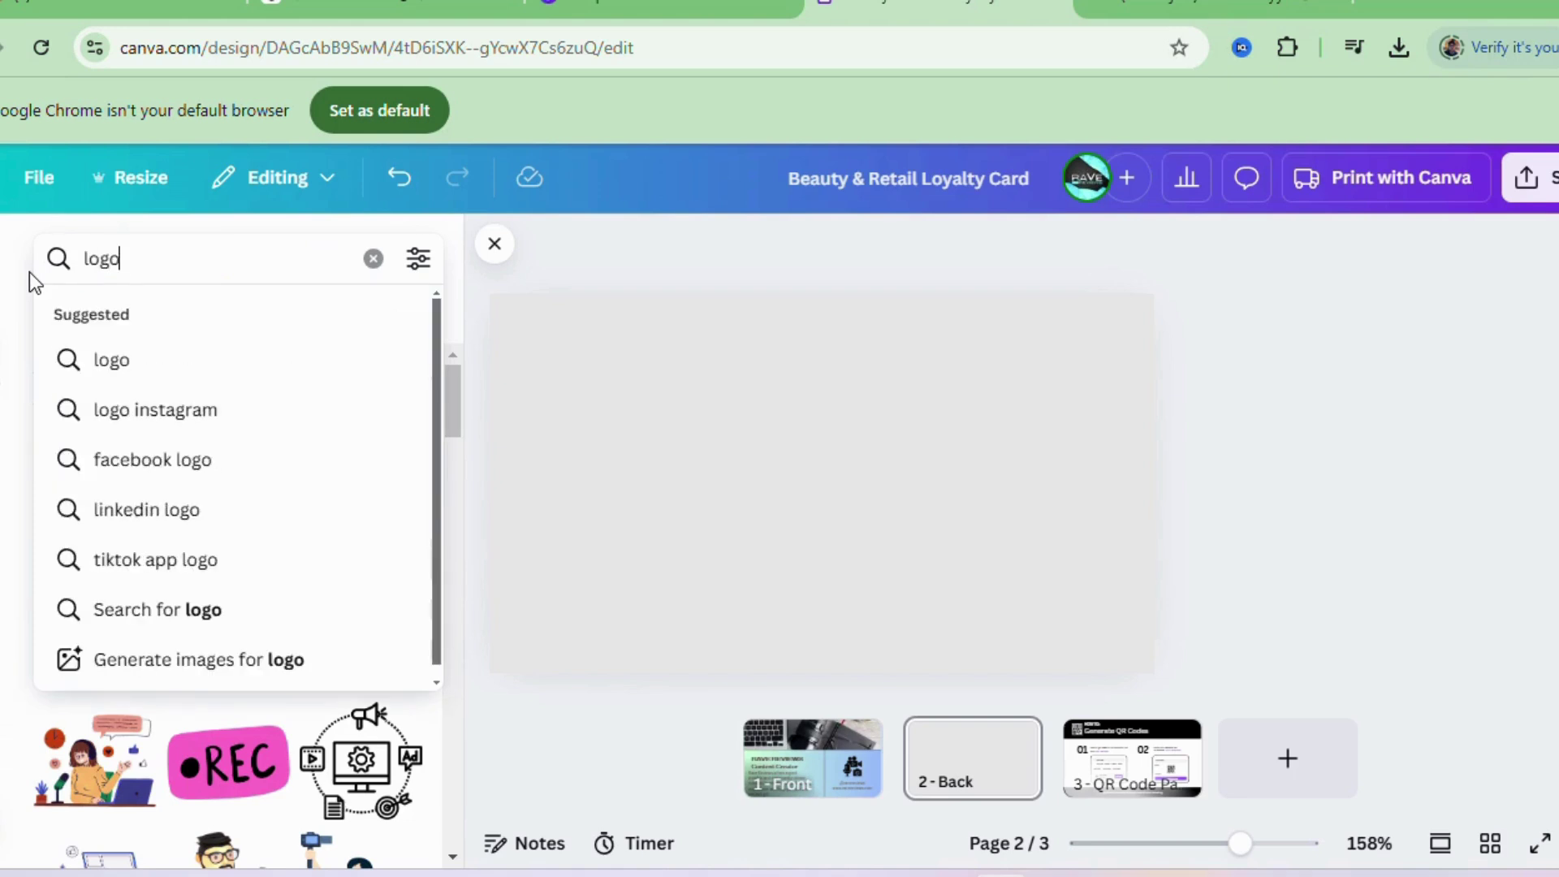
key("BackSpace")
key("BackSpace")
key("BackSpace")
key("BackSpace")
key("BackSpace")
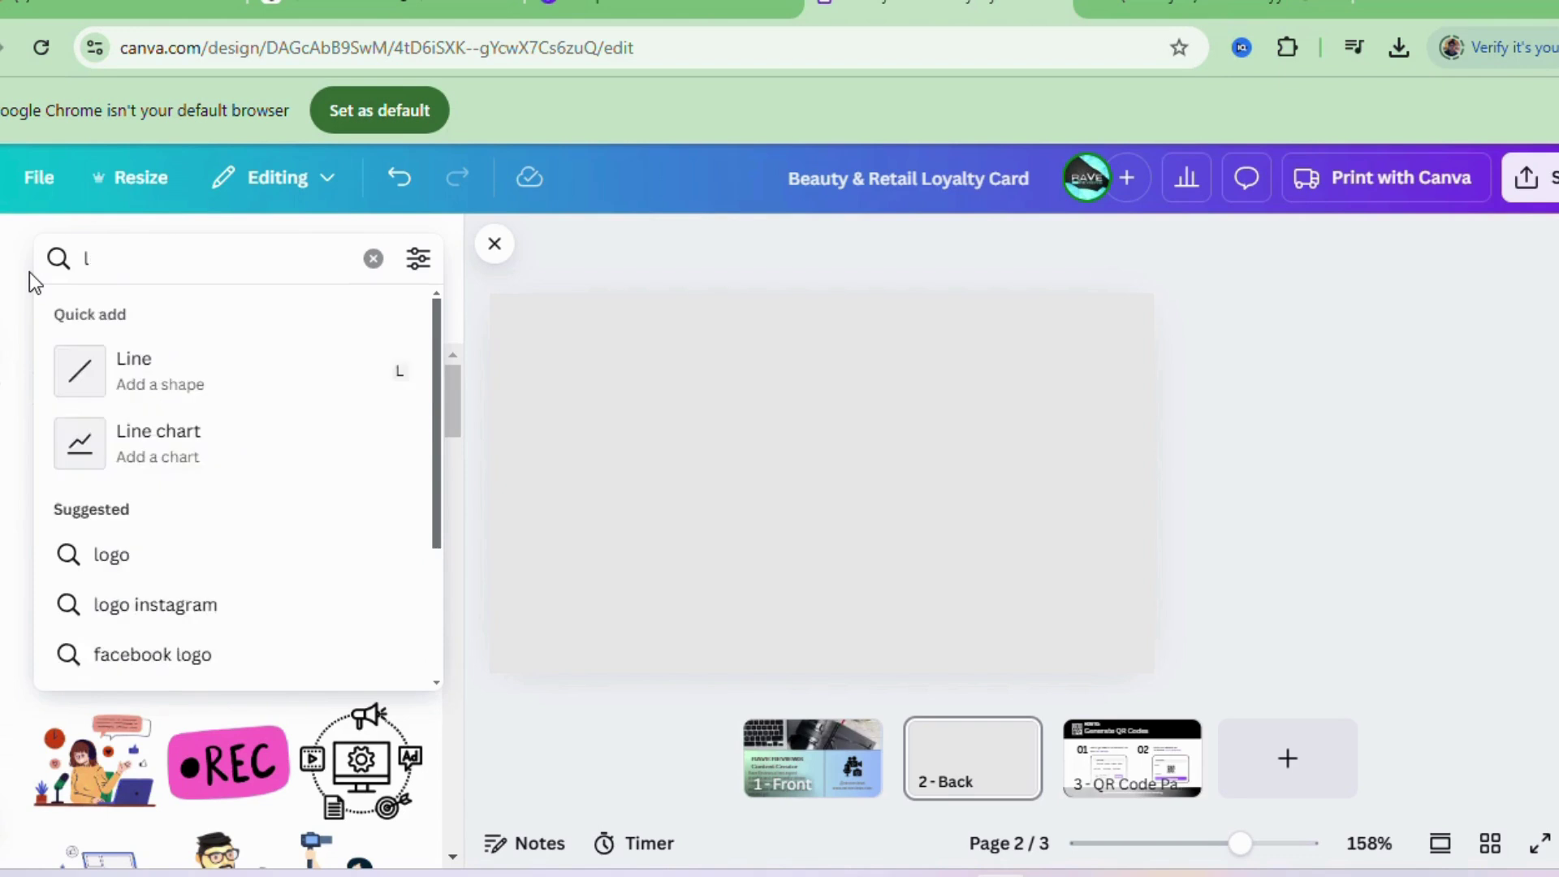
type("Co")
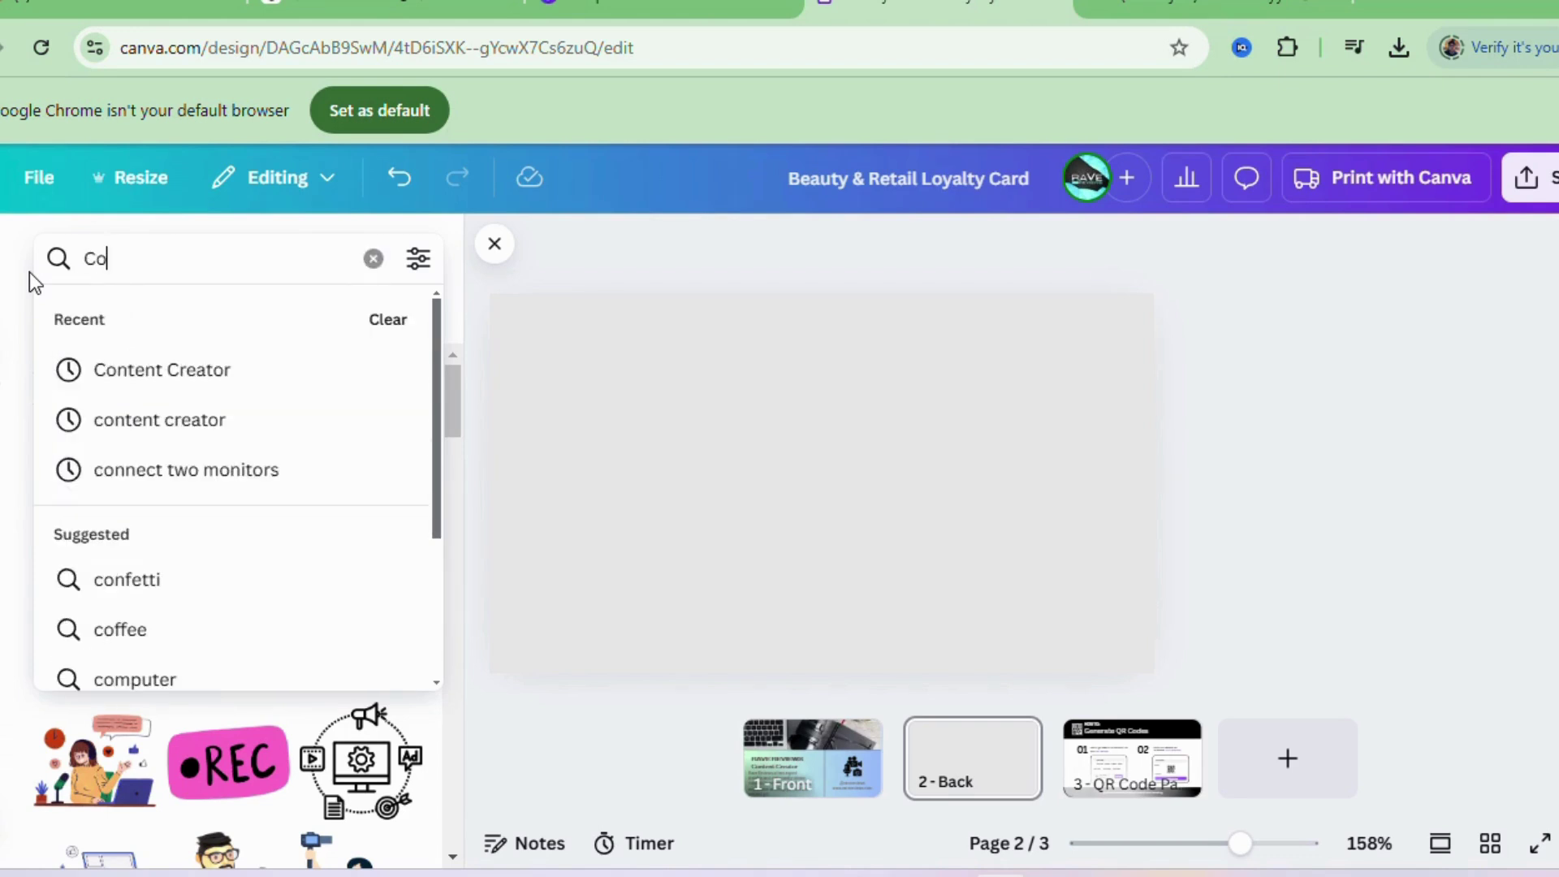
key("BackSpace")
key("BackSpace")
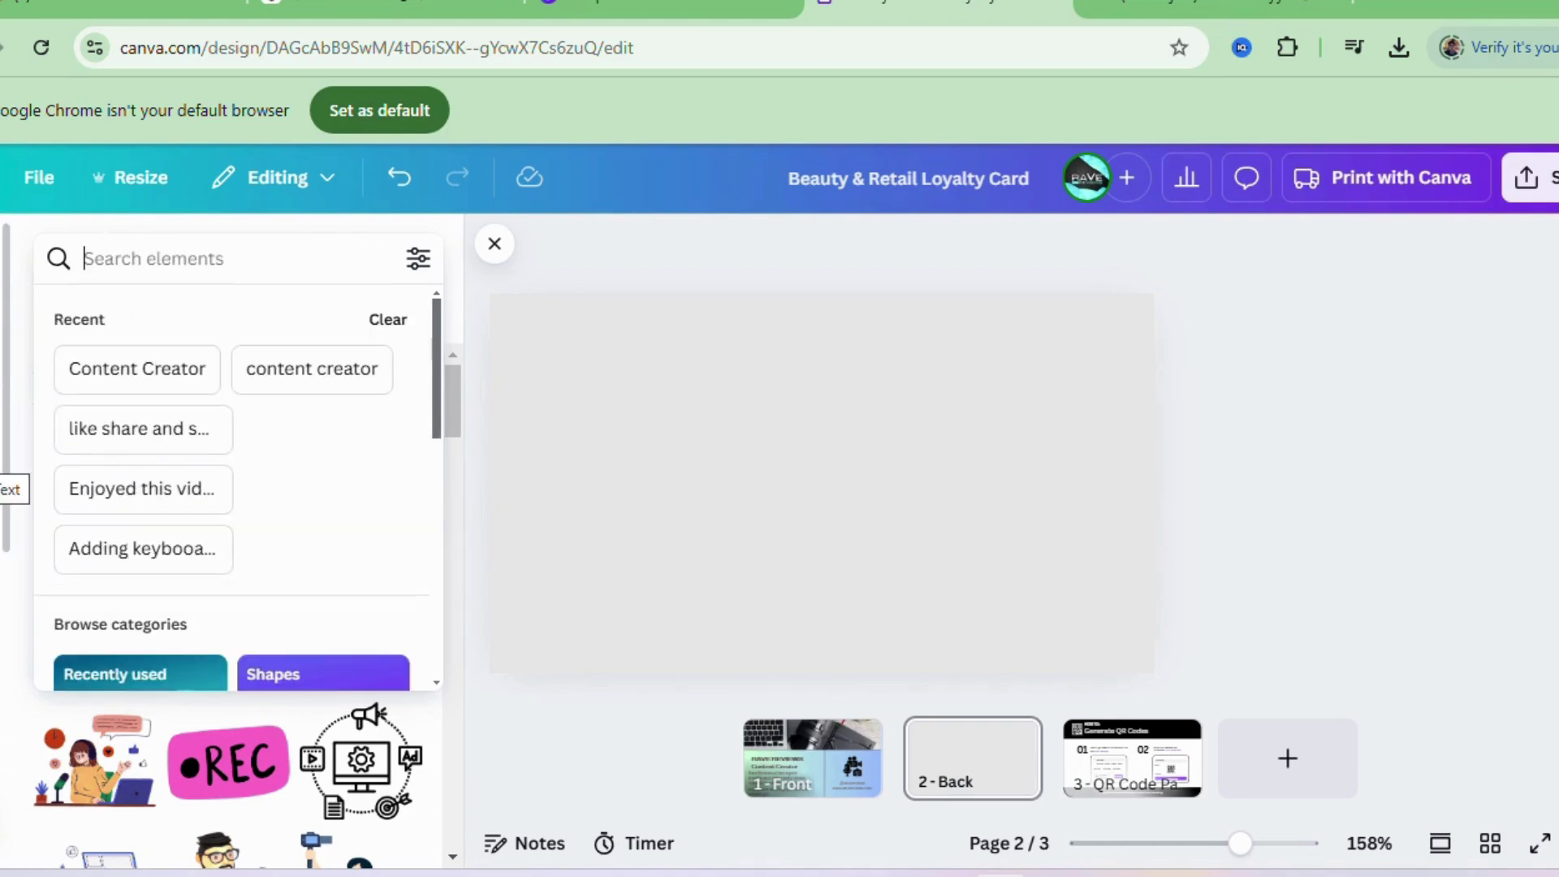
- Add a text box reading "Rave Reviews" to the center of the card's empty back
left_click(3, 341)
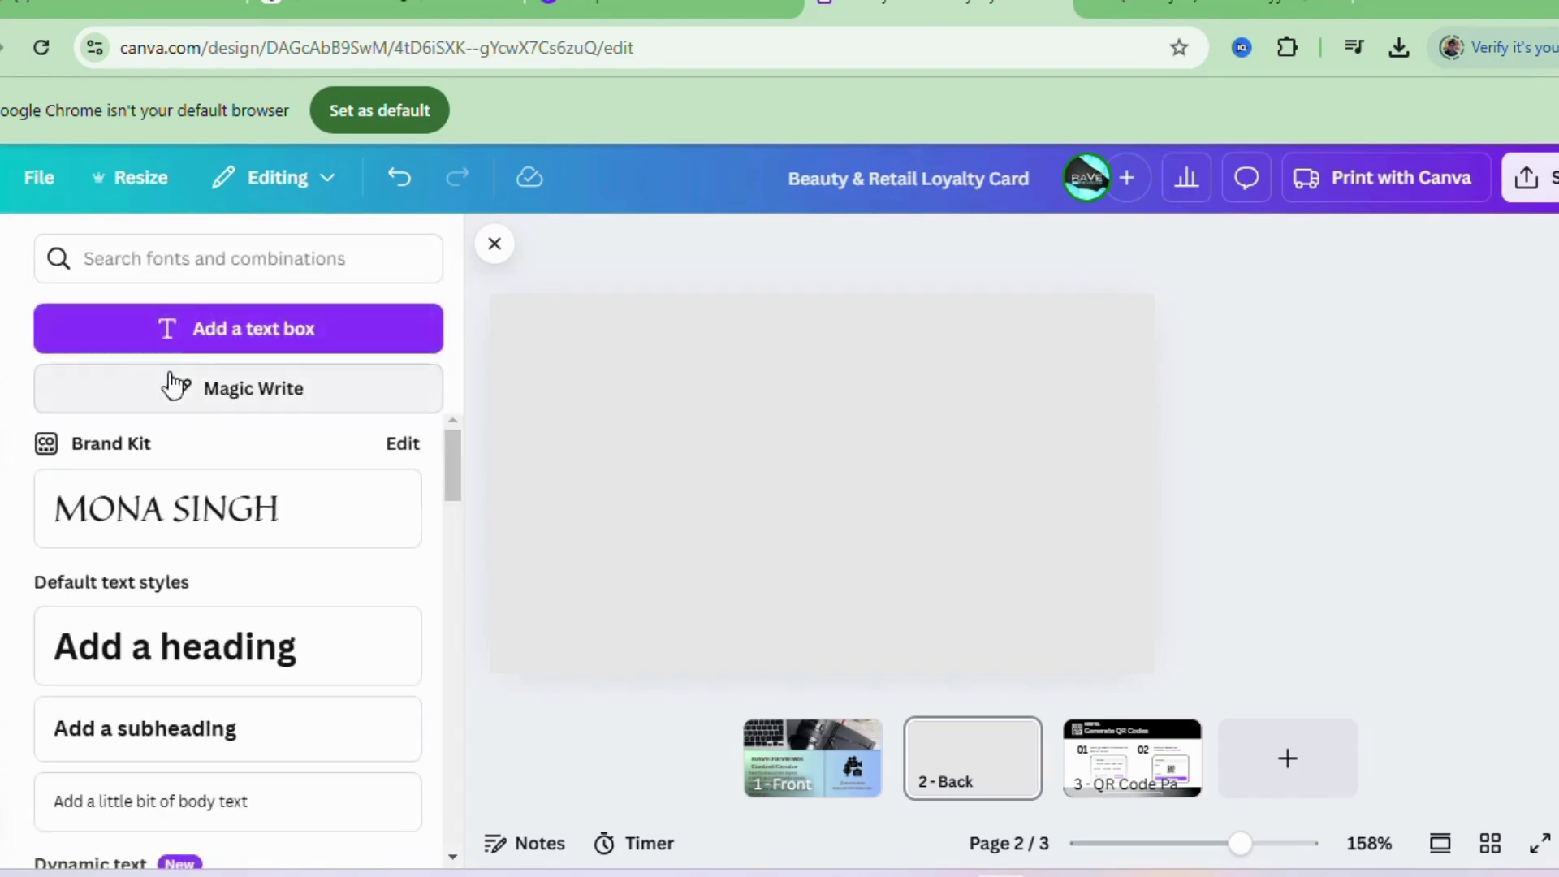
left_click(231, 254)
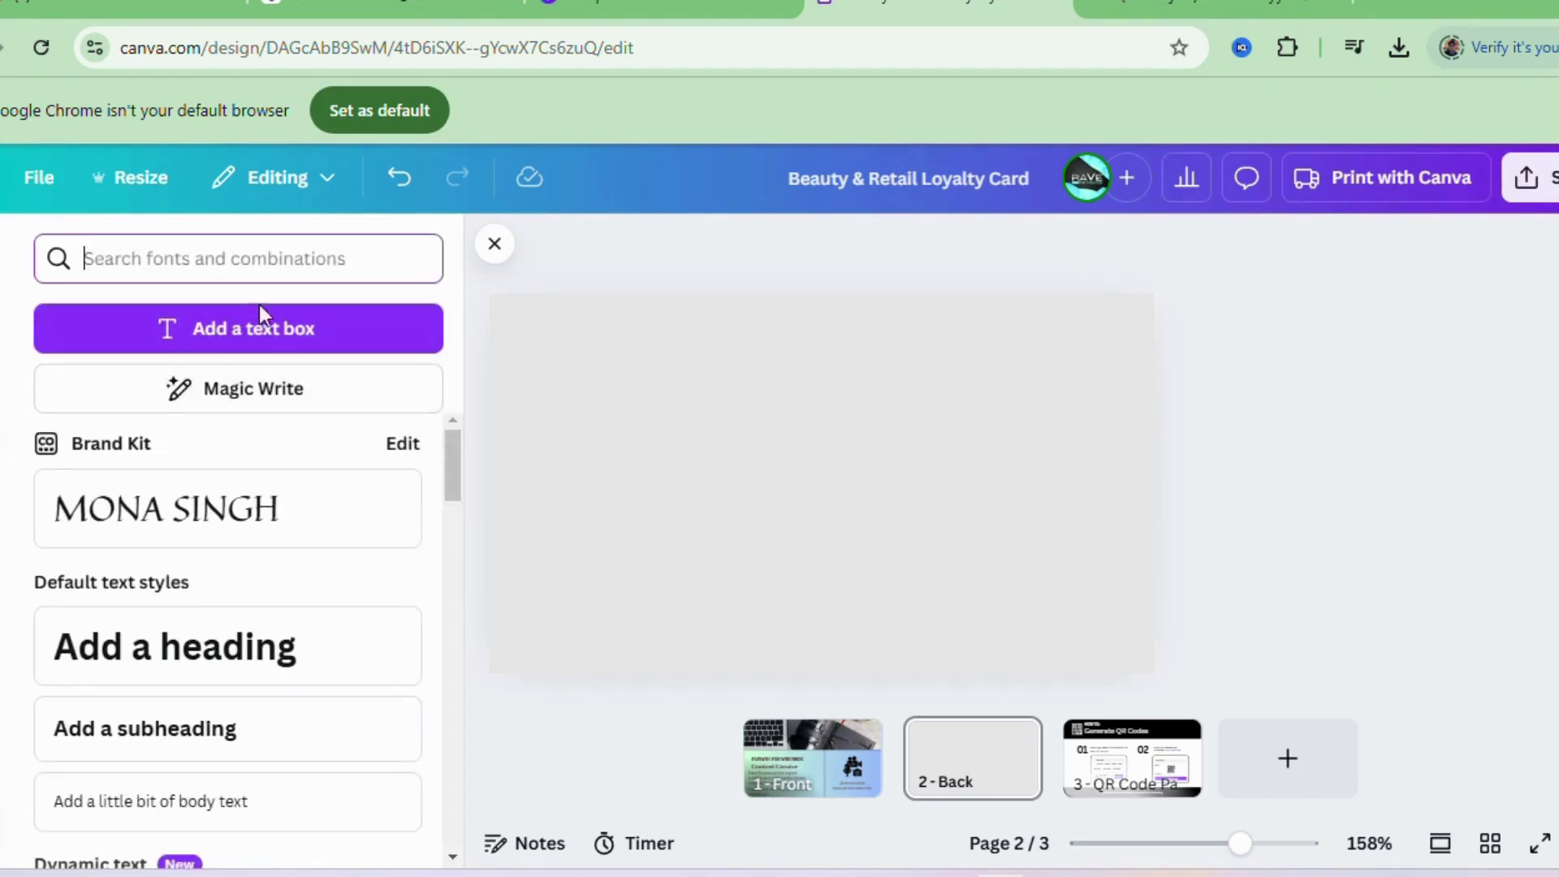
left_click(281, 349)
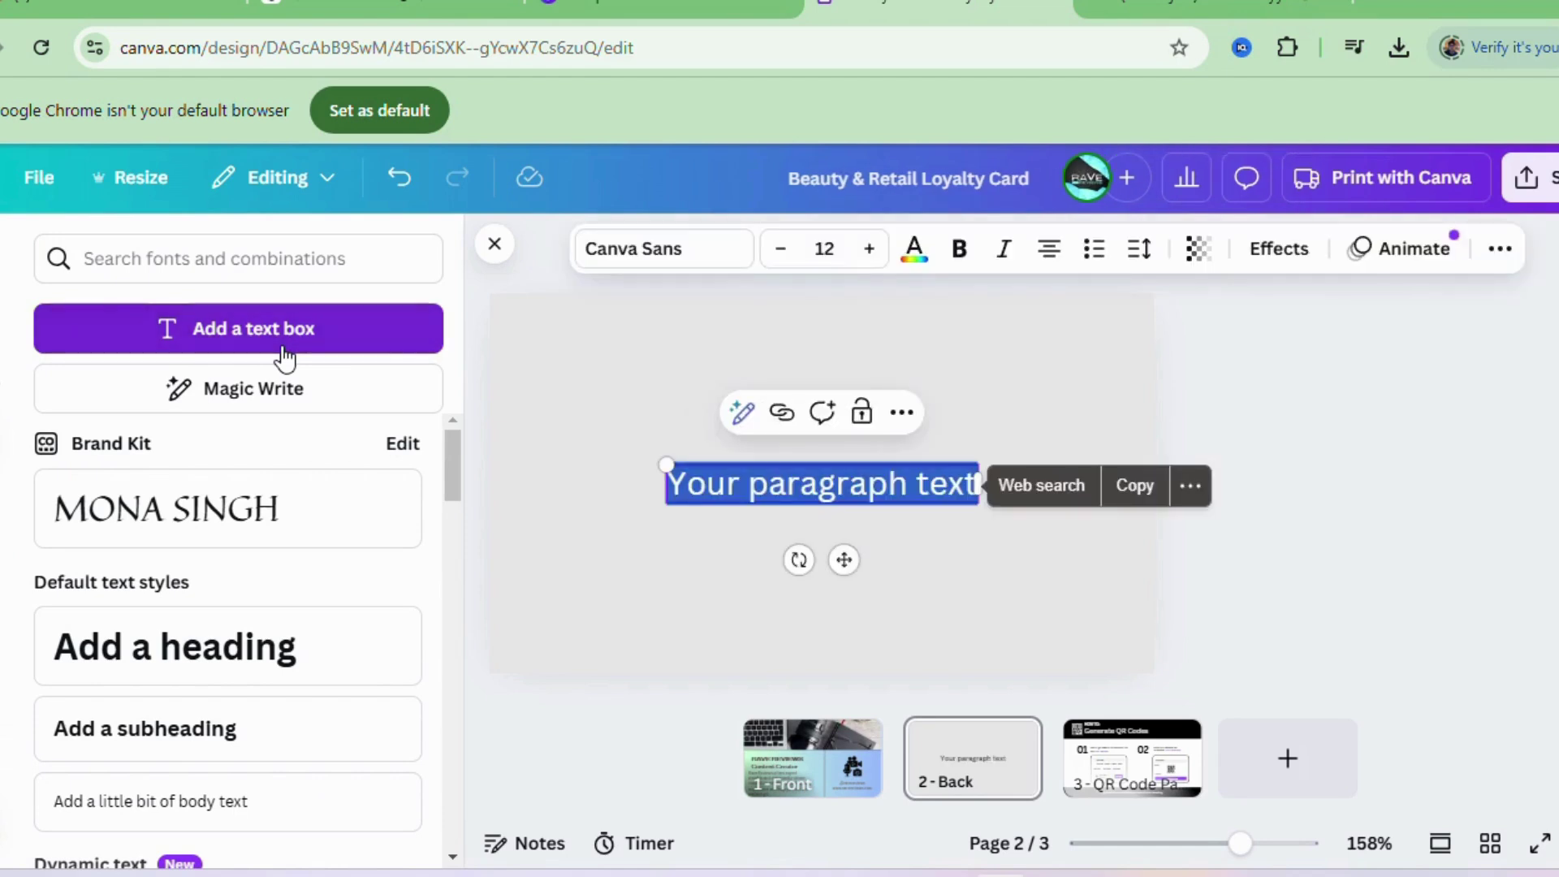
type("RV")
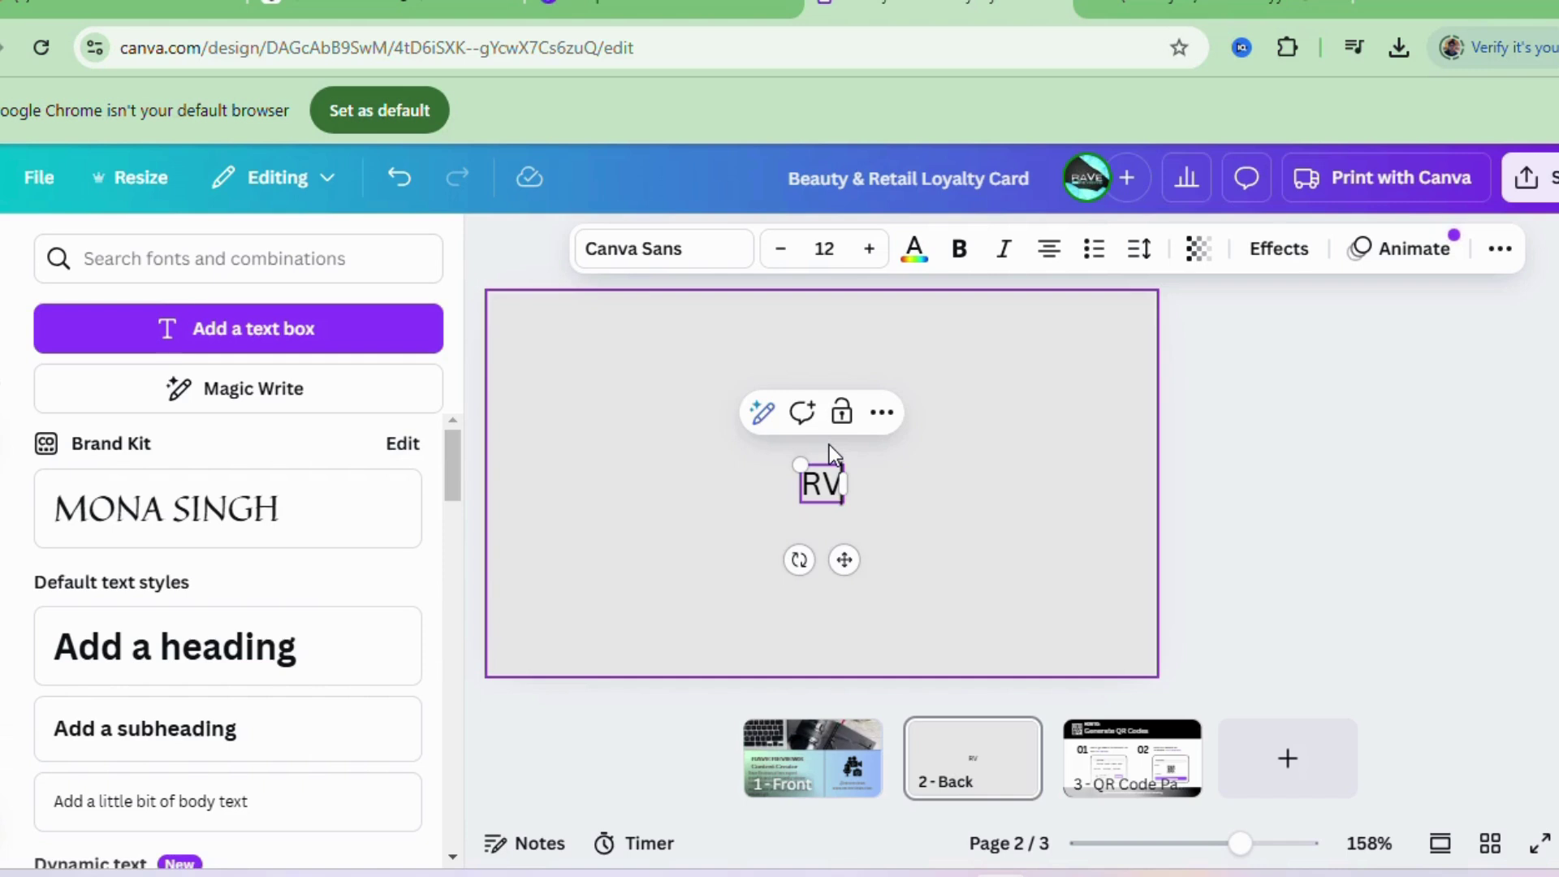
key("BackSpace")
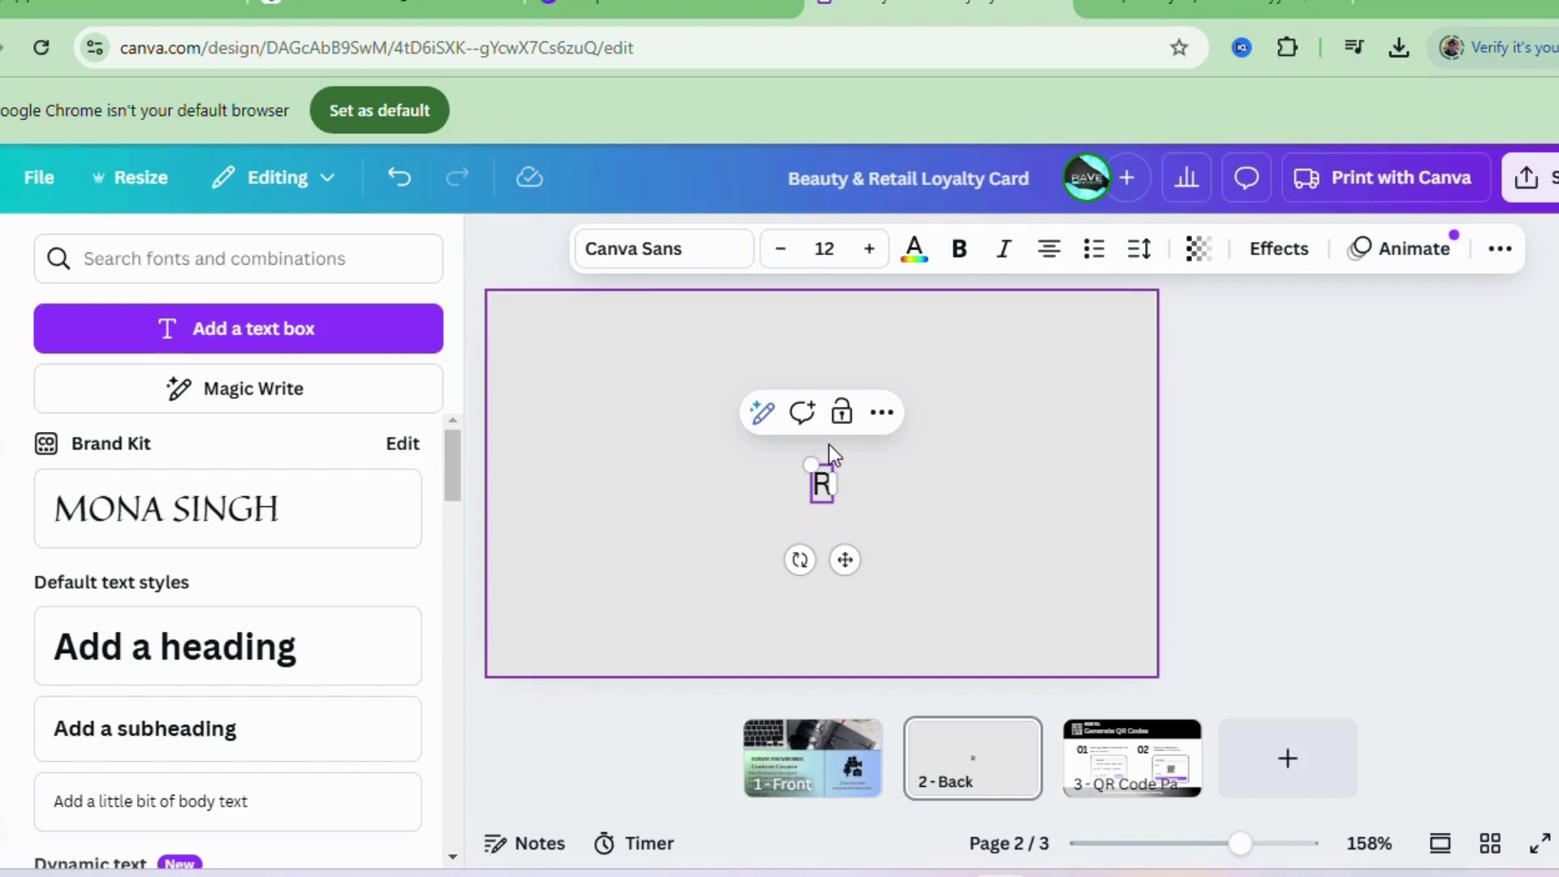
type("ave Reviews")
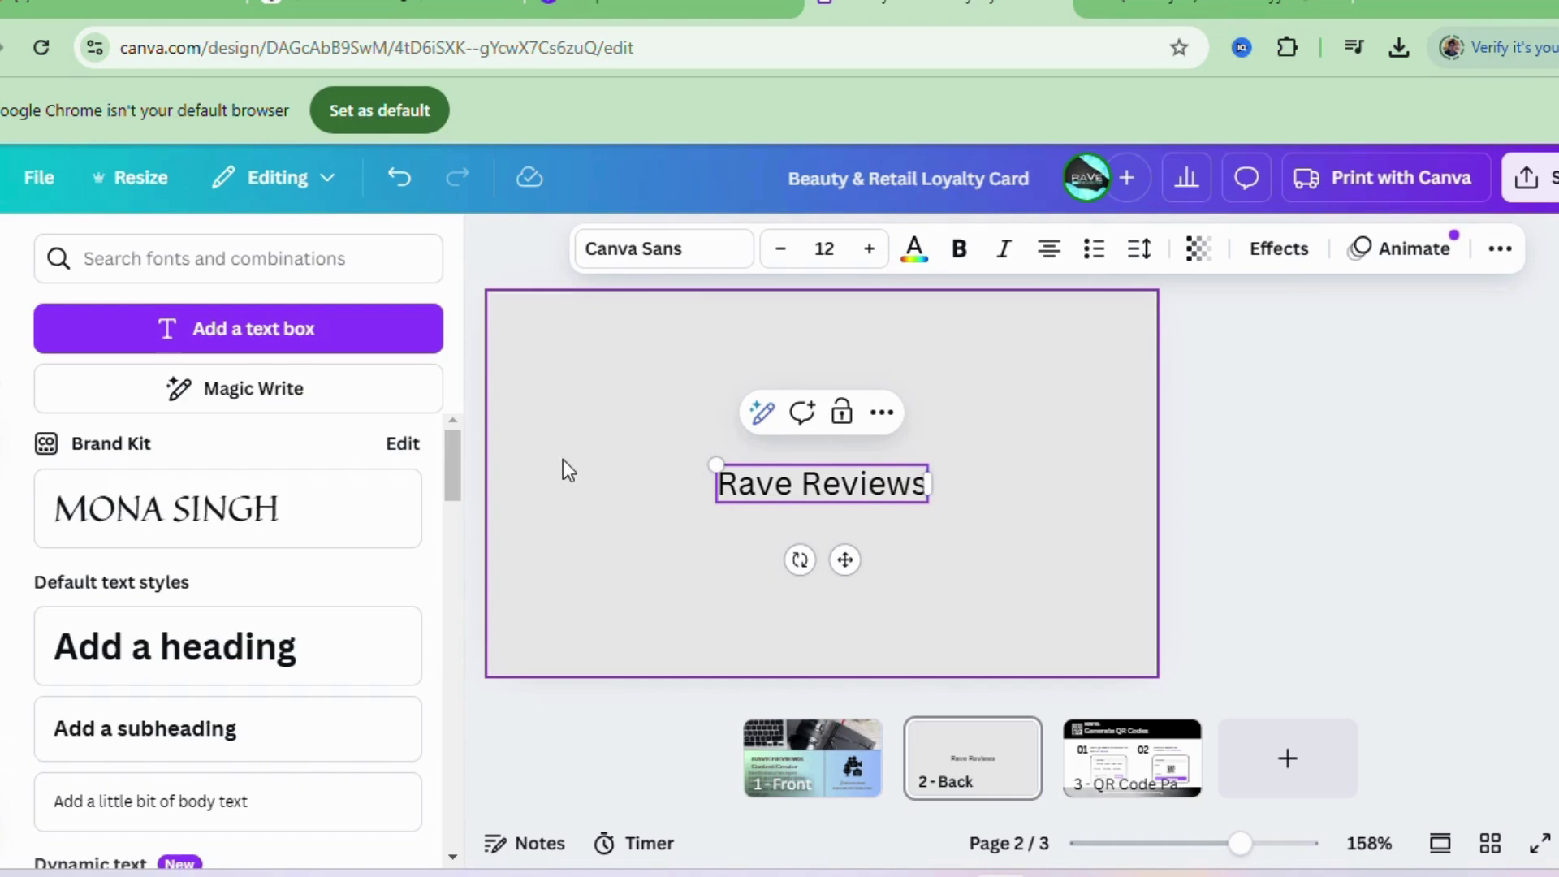
- Change the "Rave Reviews" text to the handwriting font Beth Ellen
left_click(659, 253)
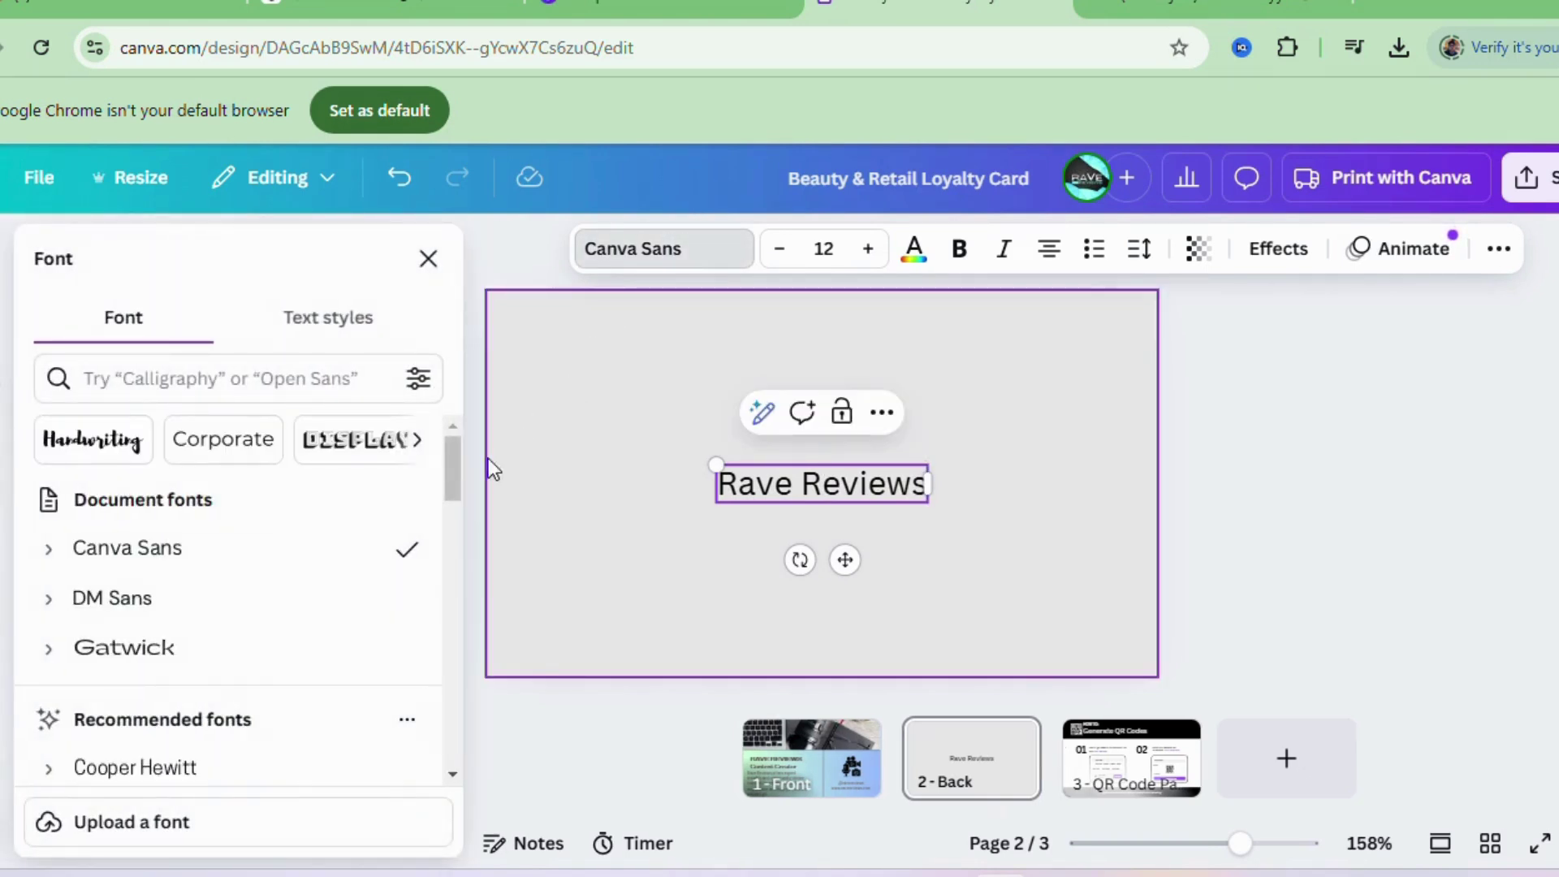
scroll(450, 479, "down", 1)
scroll(447, 470, "up", 1)
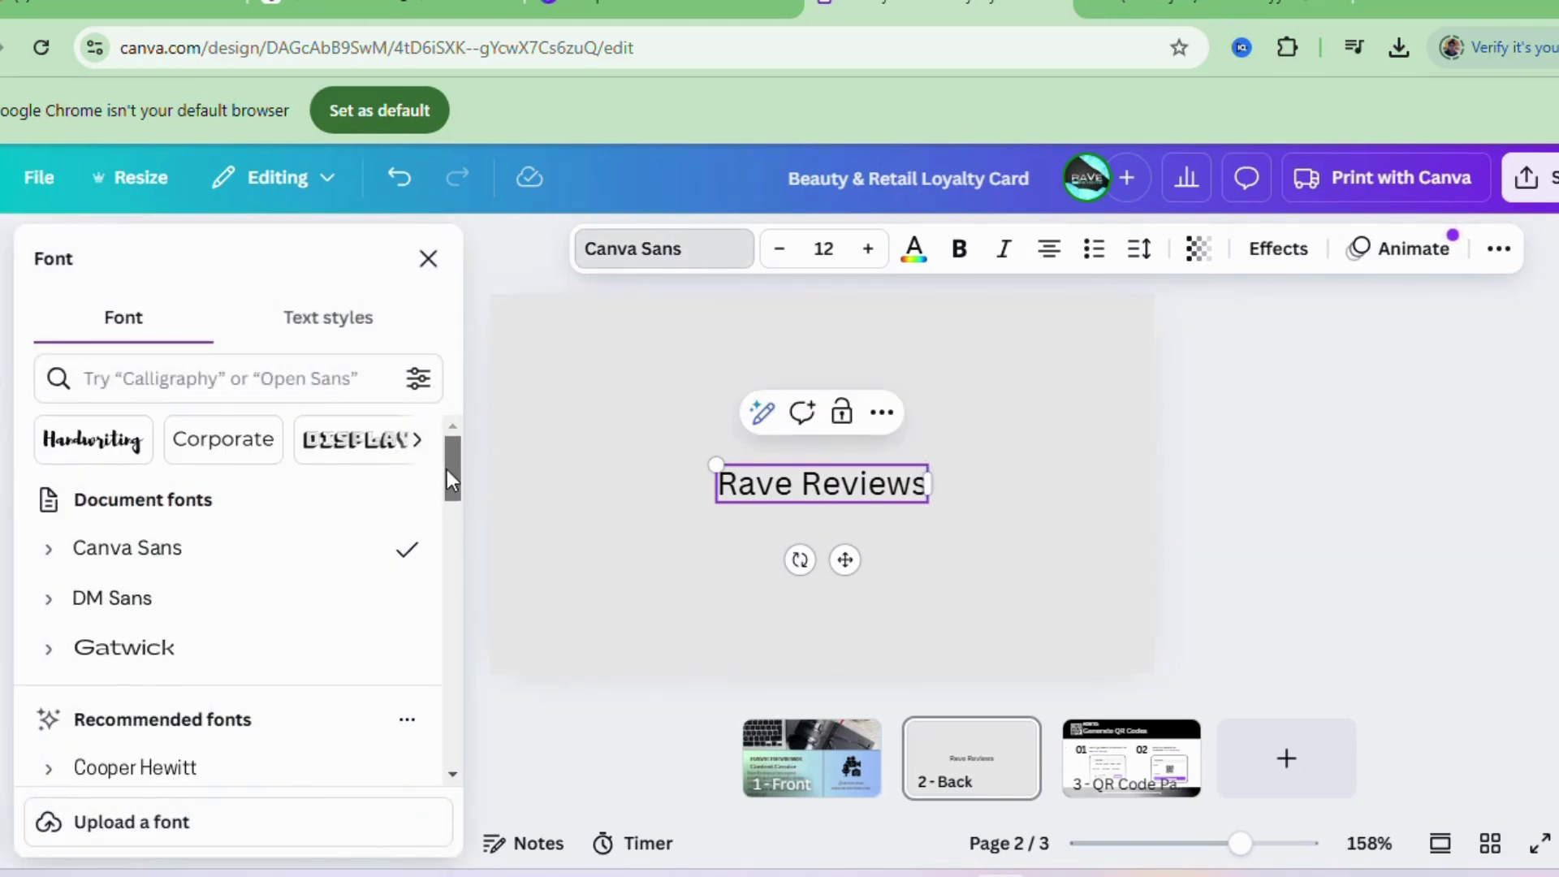
left_click(64, 463)
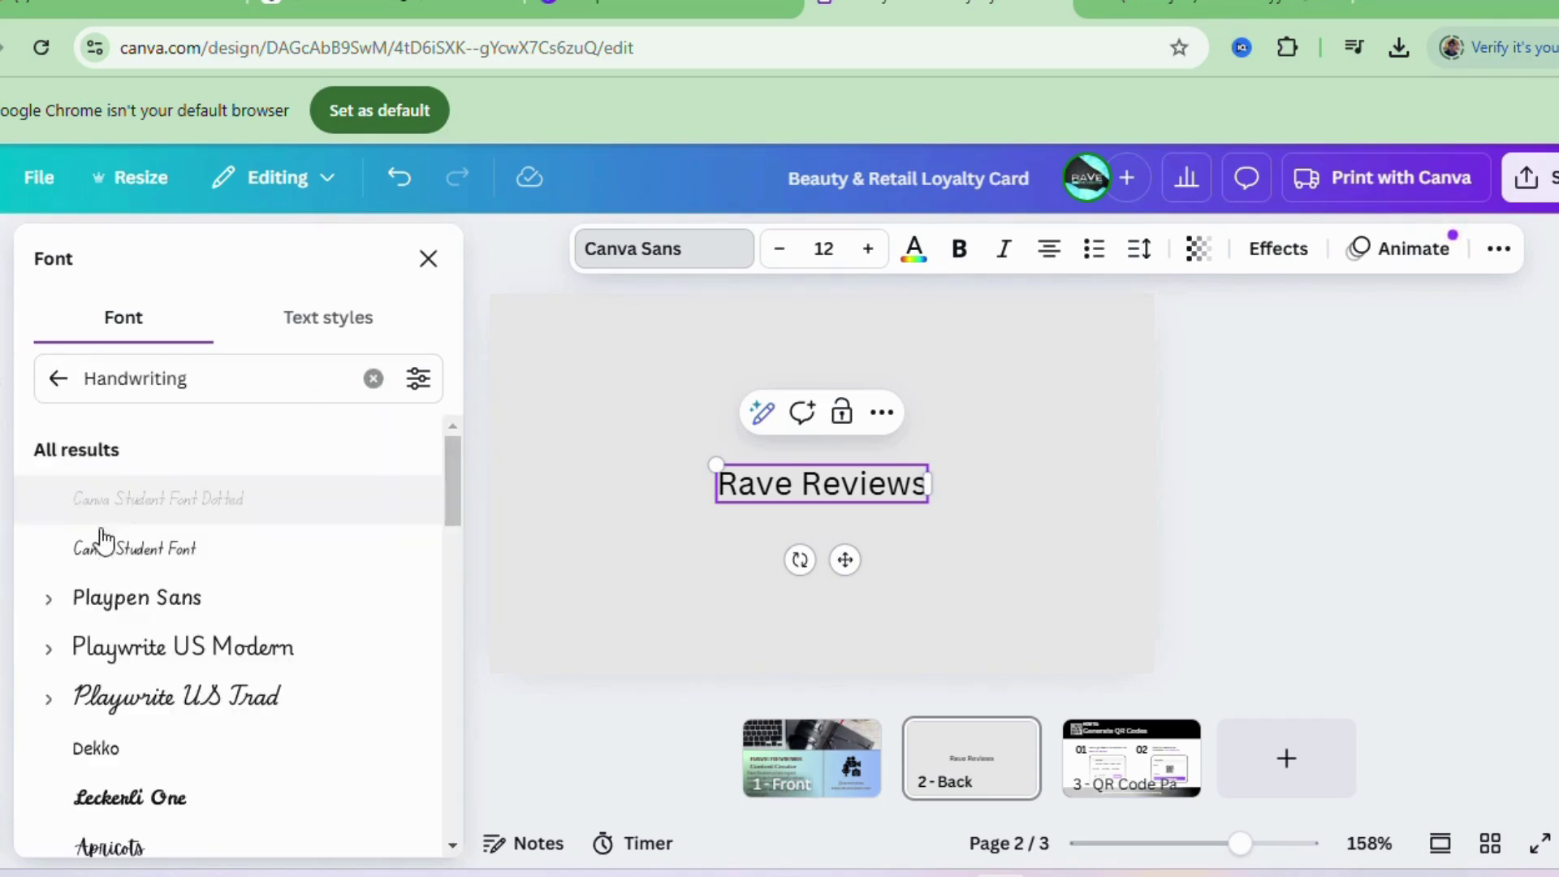
left_click(140, 812)
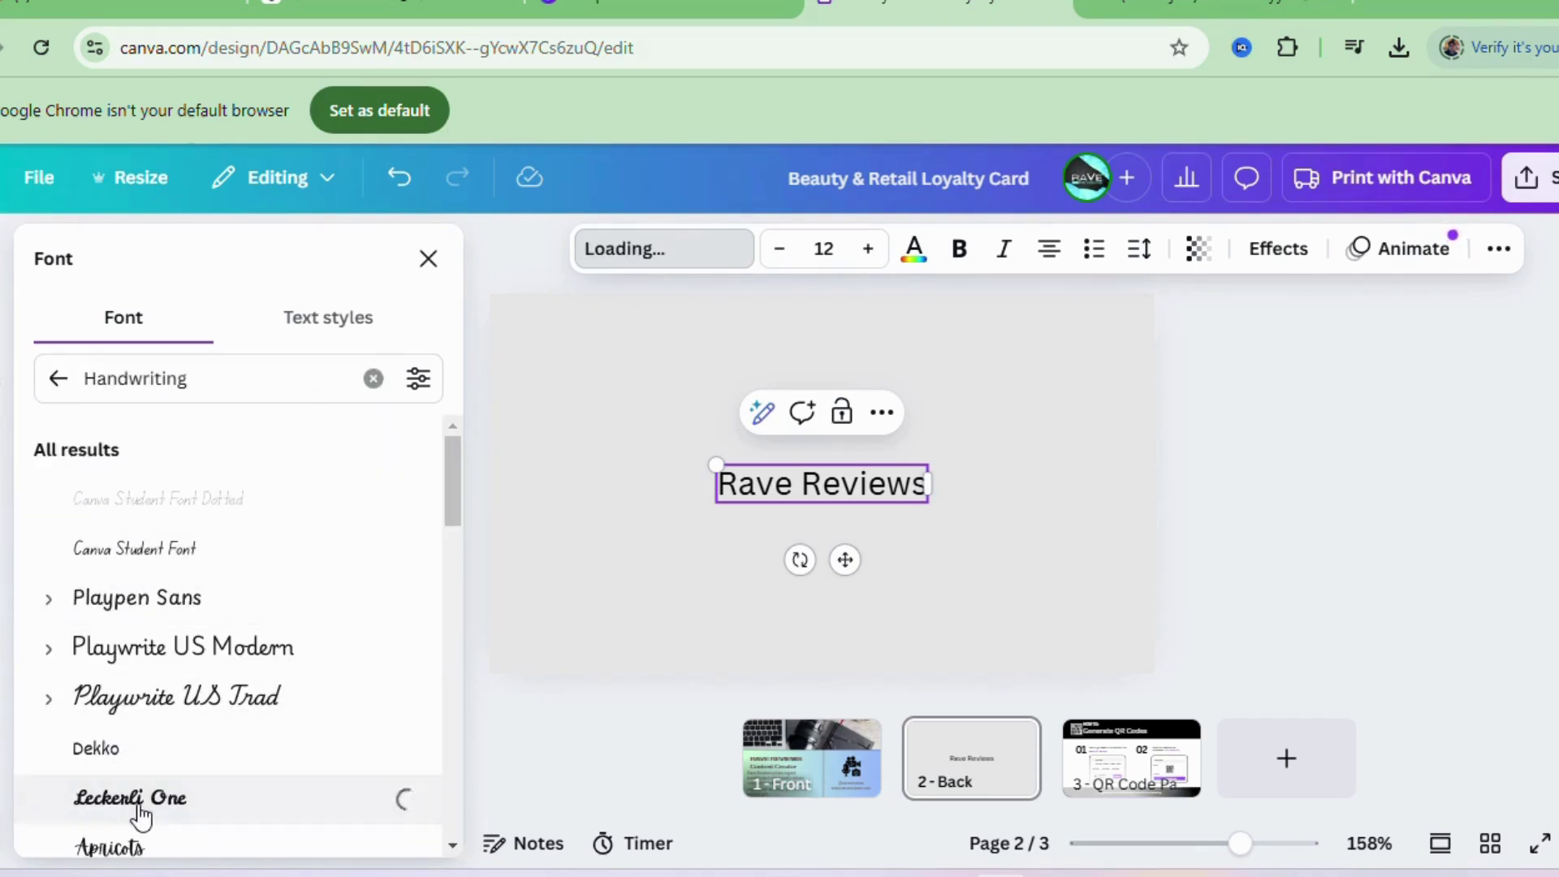
left_click(240, 700)
left_click_drag(454, 455, 456, 505)
left_click(166, 560)
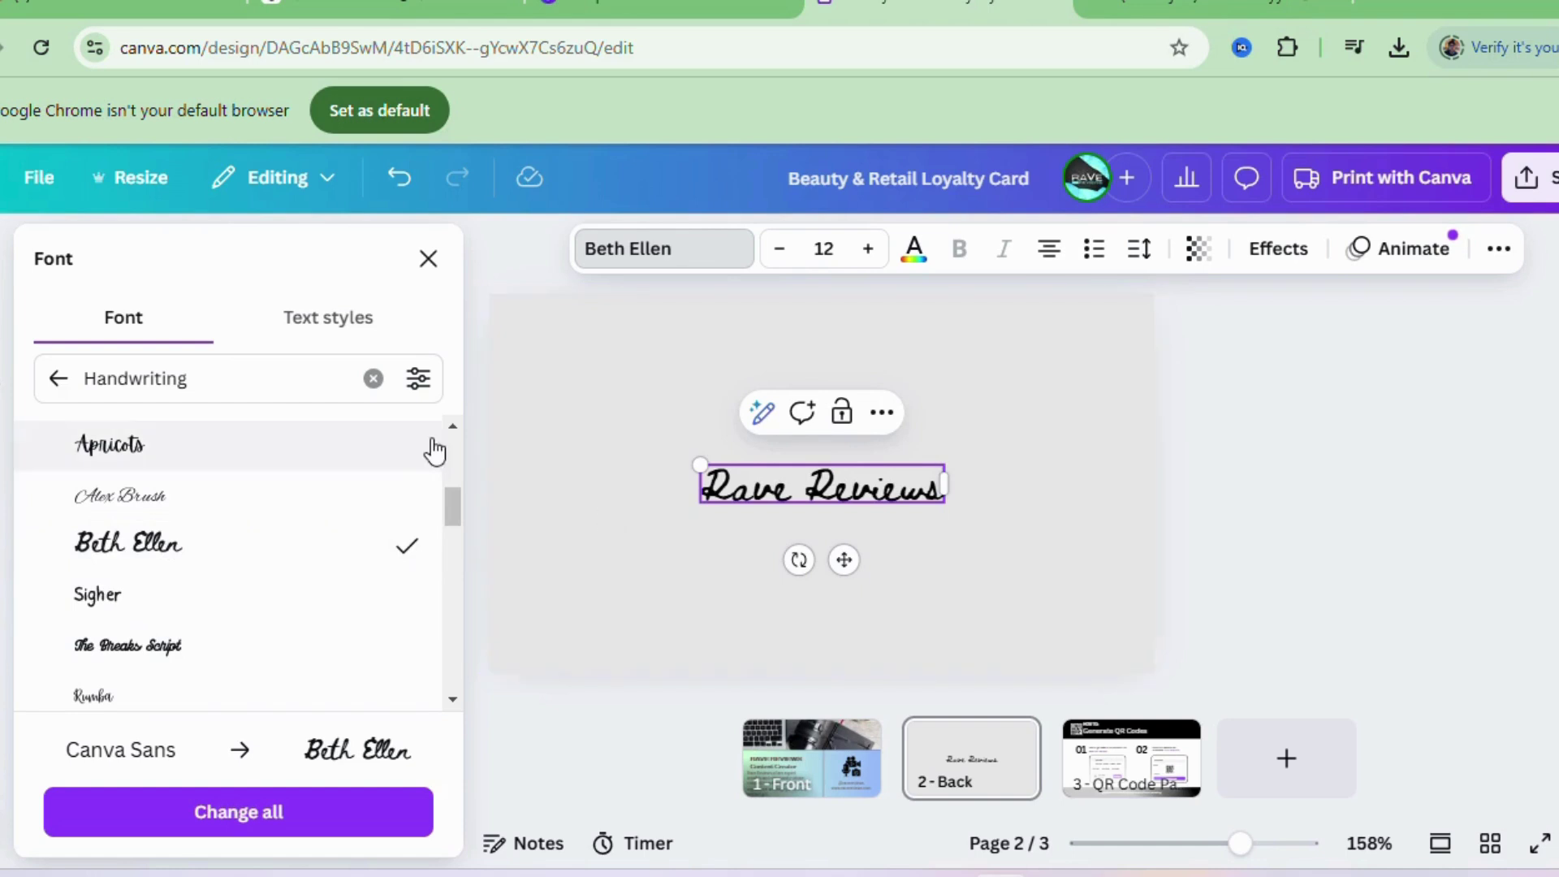
left_click(429, 259)
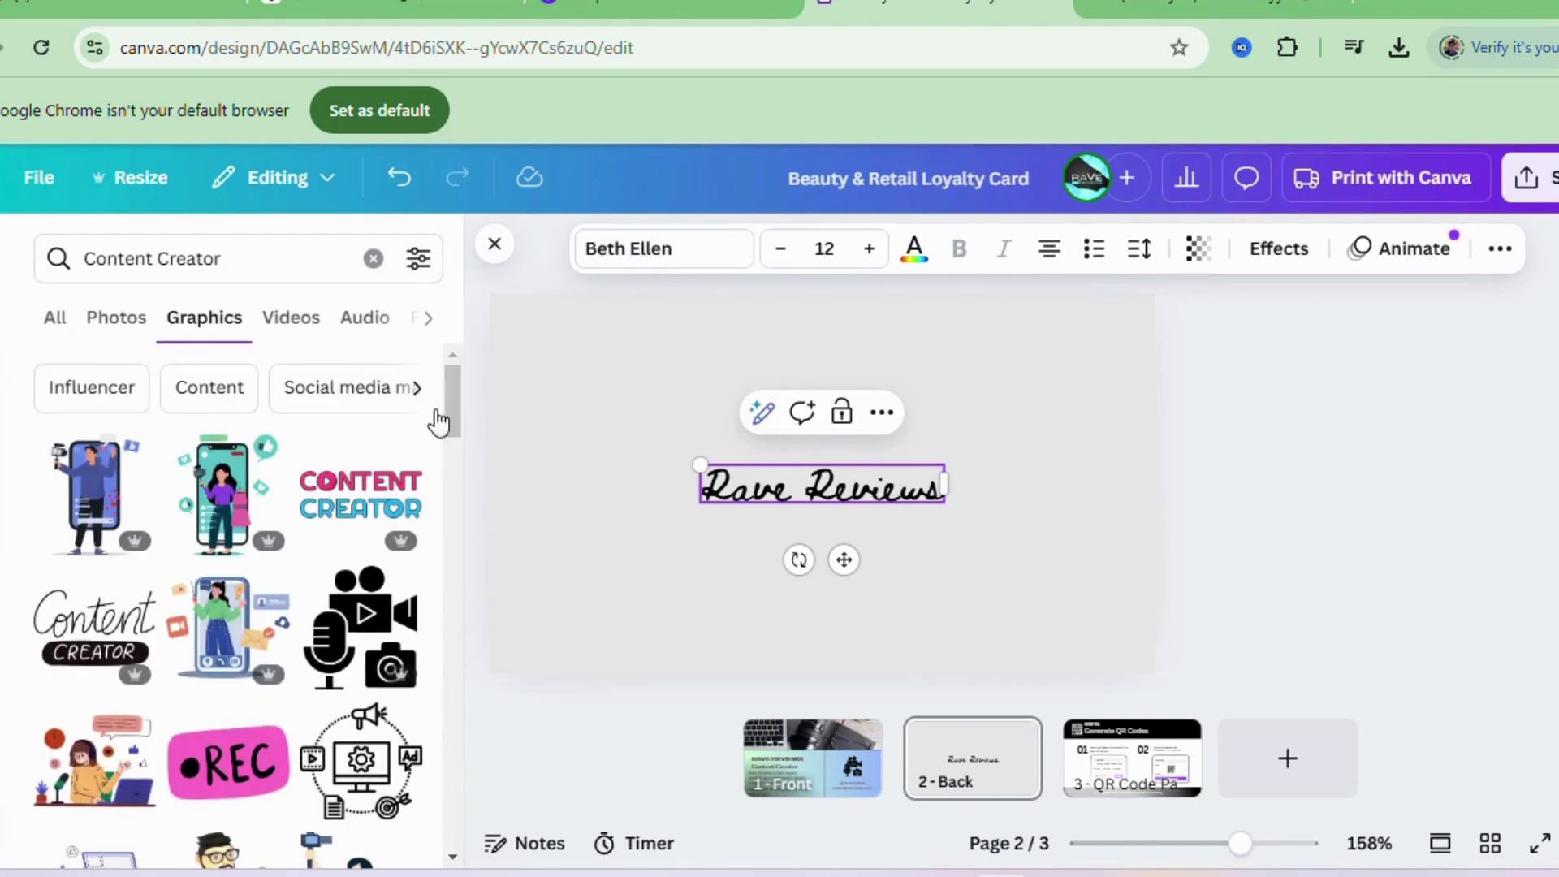
- Place the sketch of a hand pushing a POST key left of "Rave Reviews" and shift the text slightly up and right
left_click_drag(453, 412, 461, 497)
left_click_drag(244, 560, 616, 486)
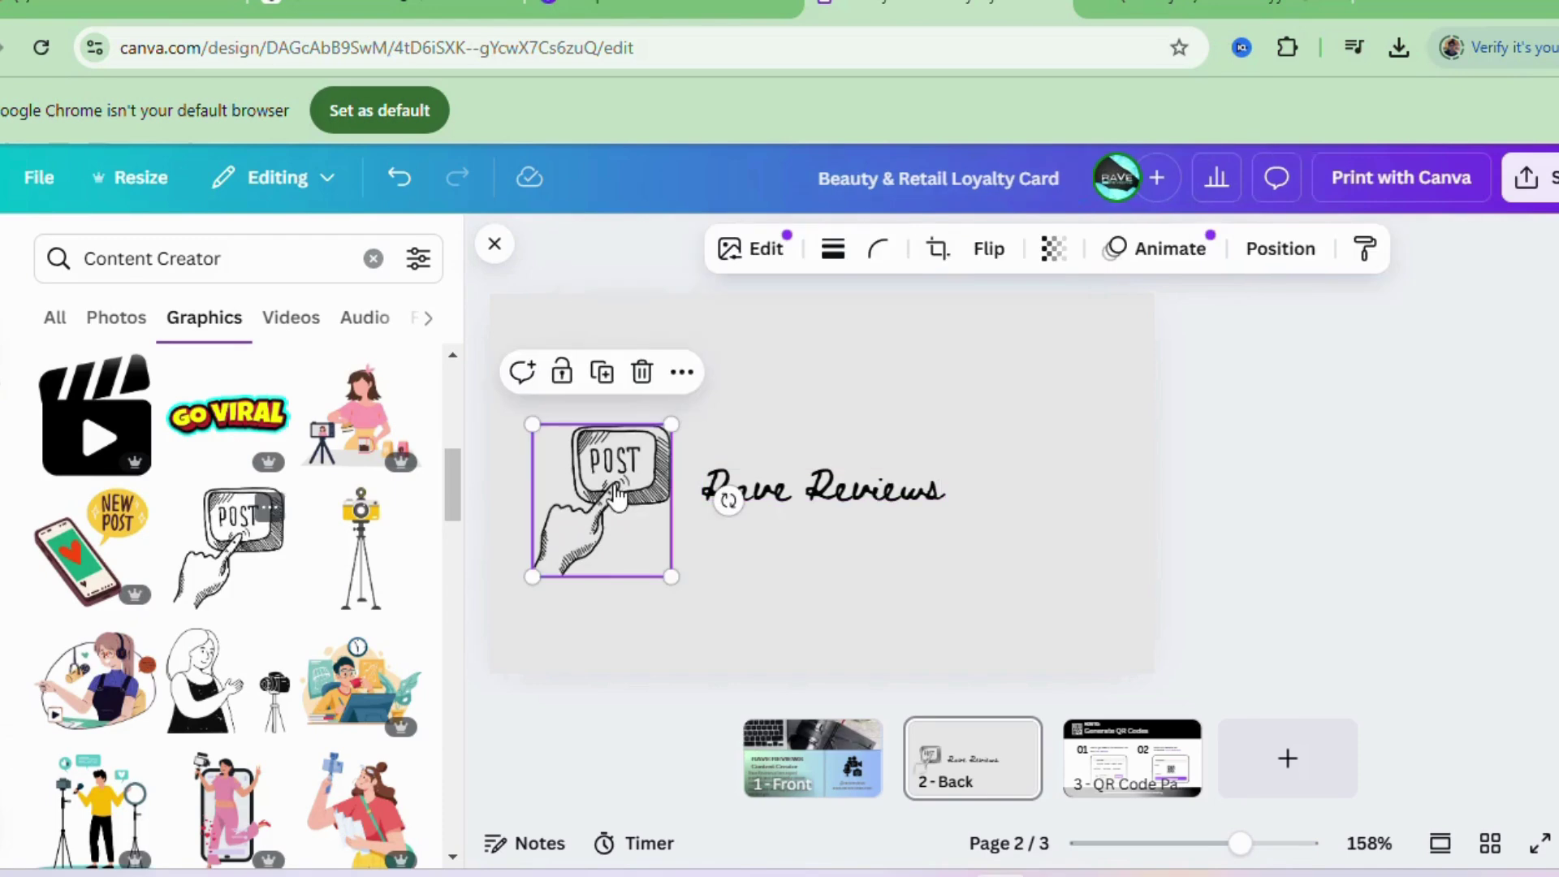
left_click(893, 504)
left_click_drag(893, 497, 921, 477)
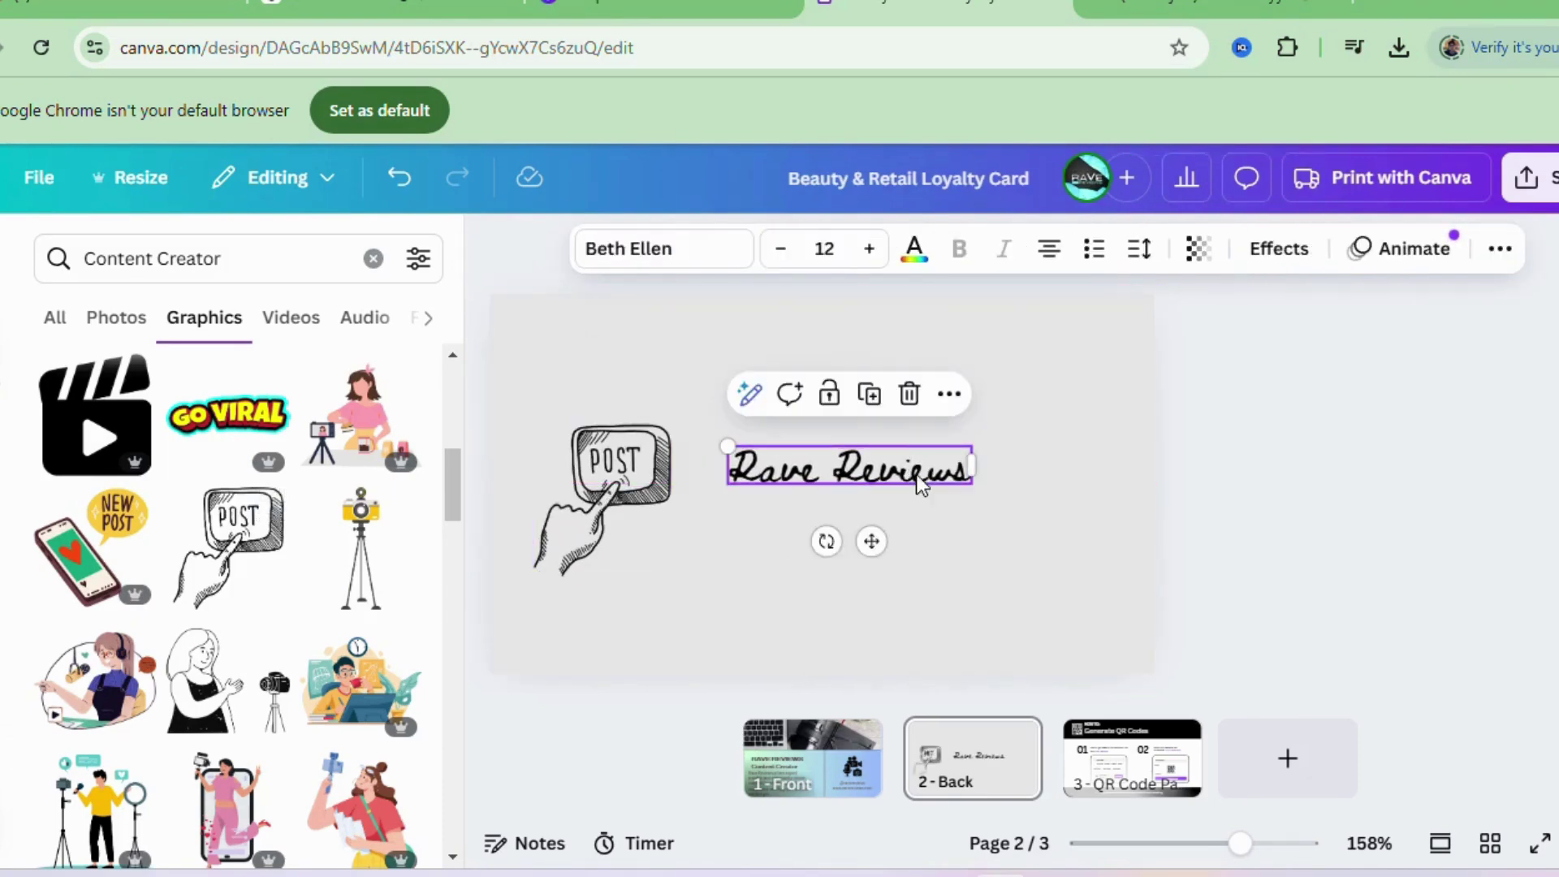
left_click(710, 606)
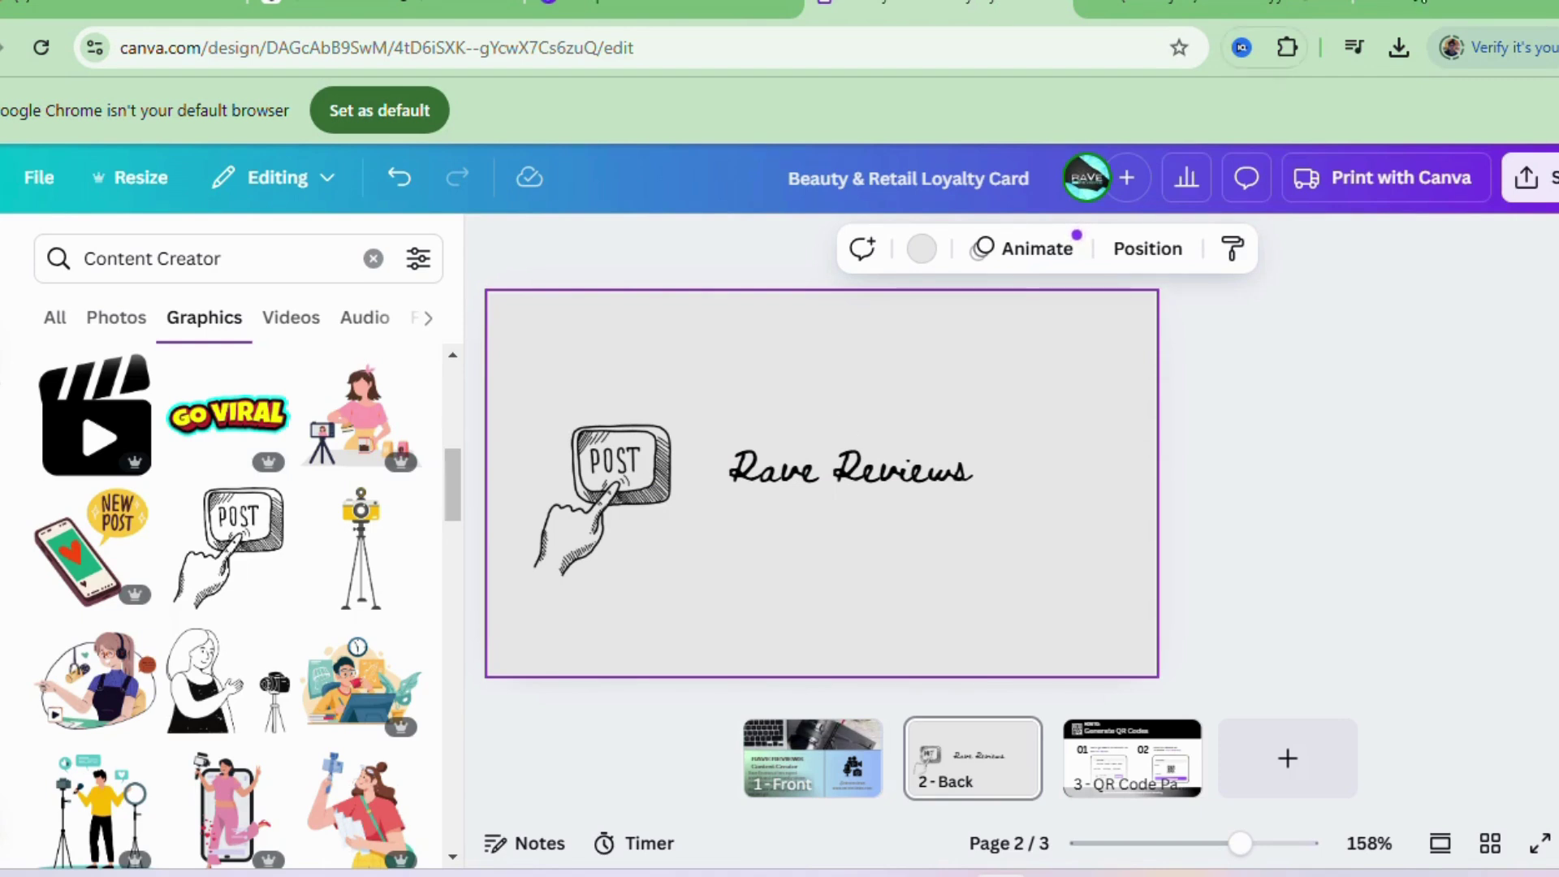
left_click(223, 258)
left_click_drag(222, 259, 4, 285)
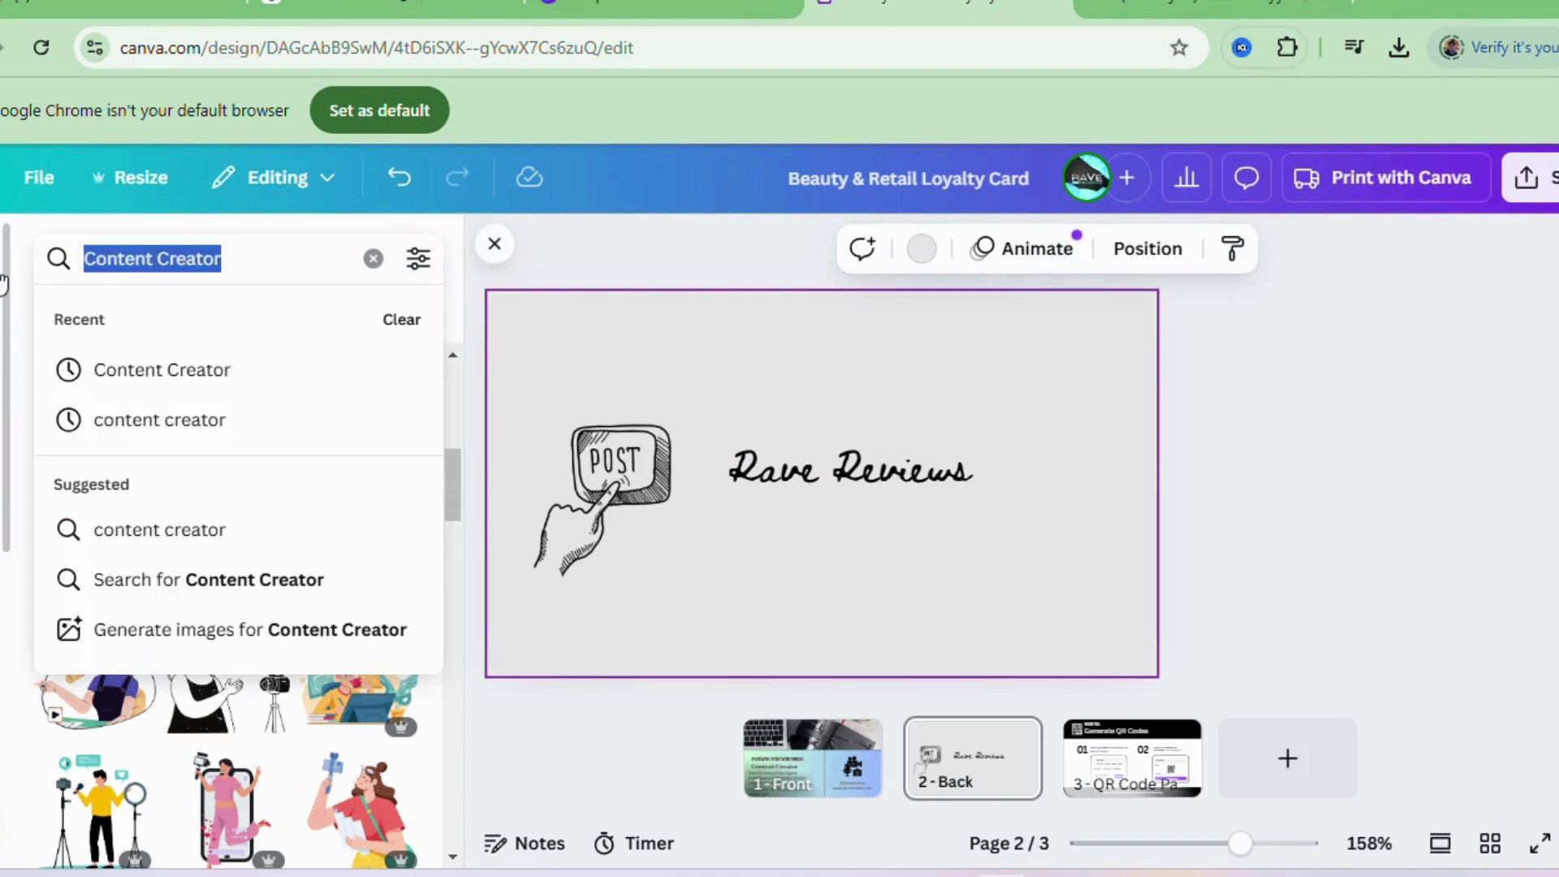
type("fa")
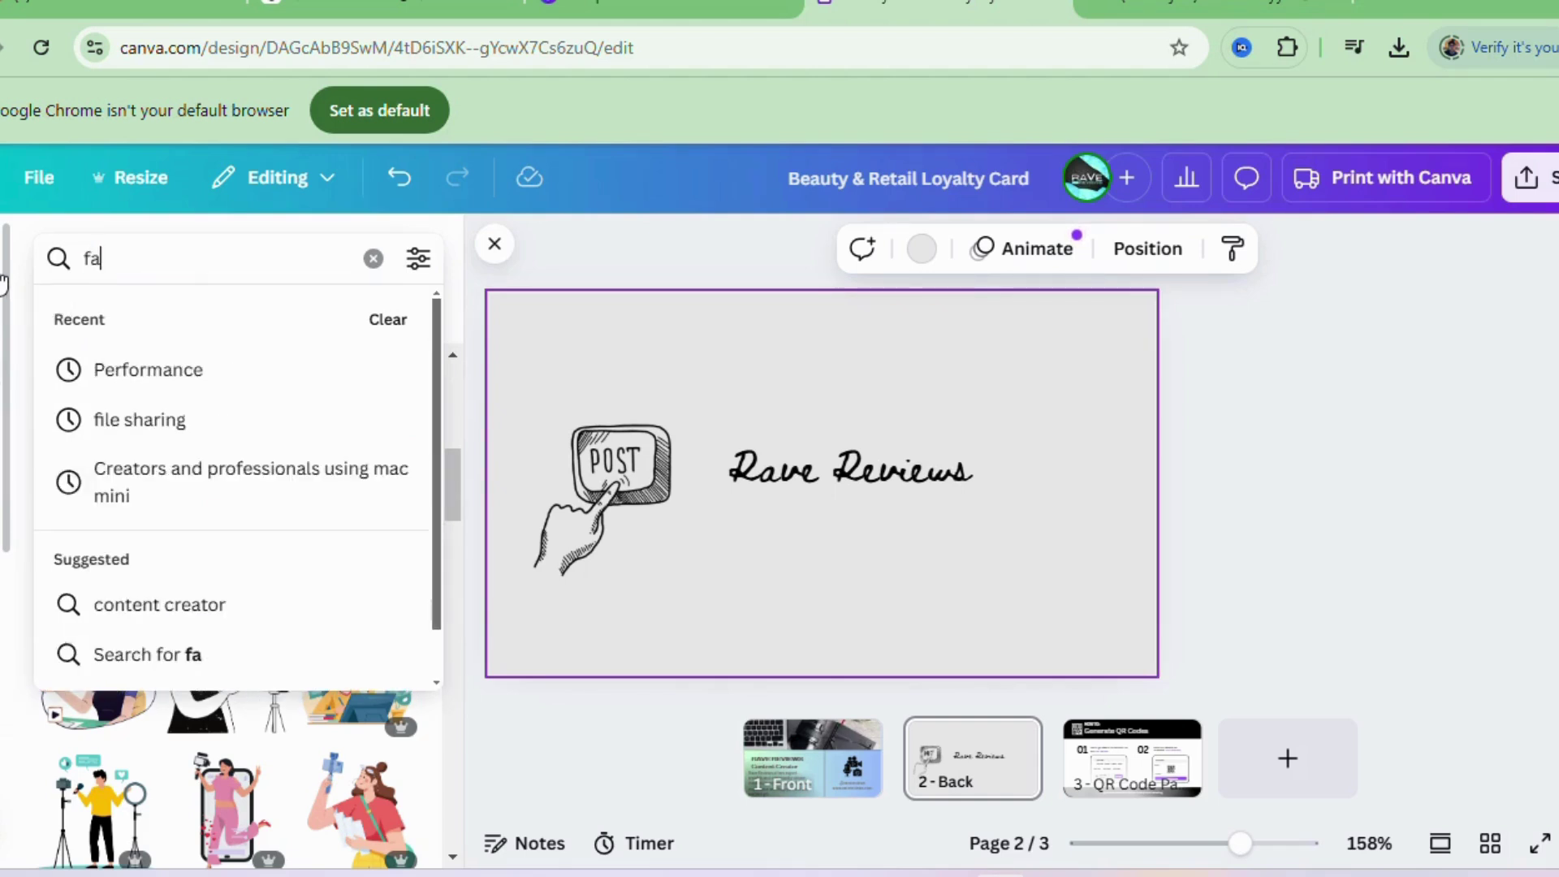
type("cebook")
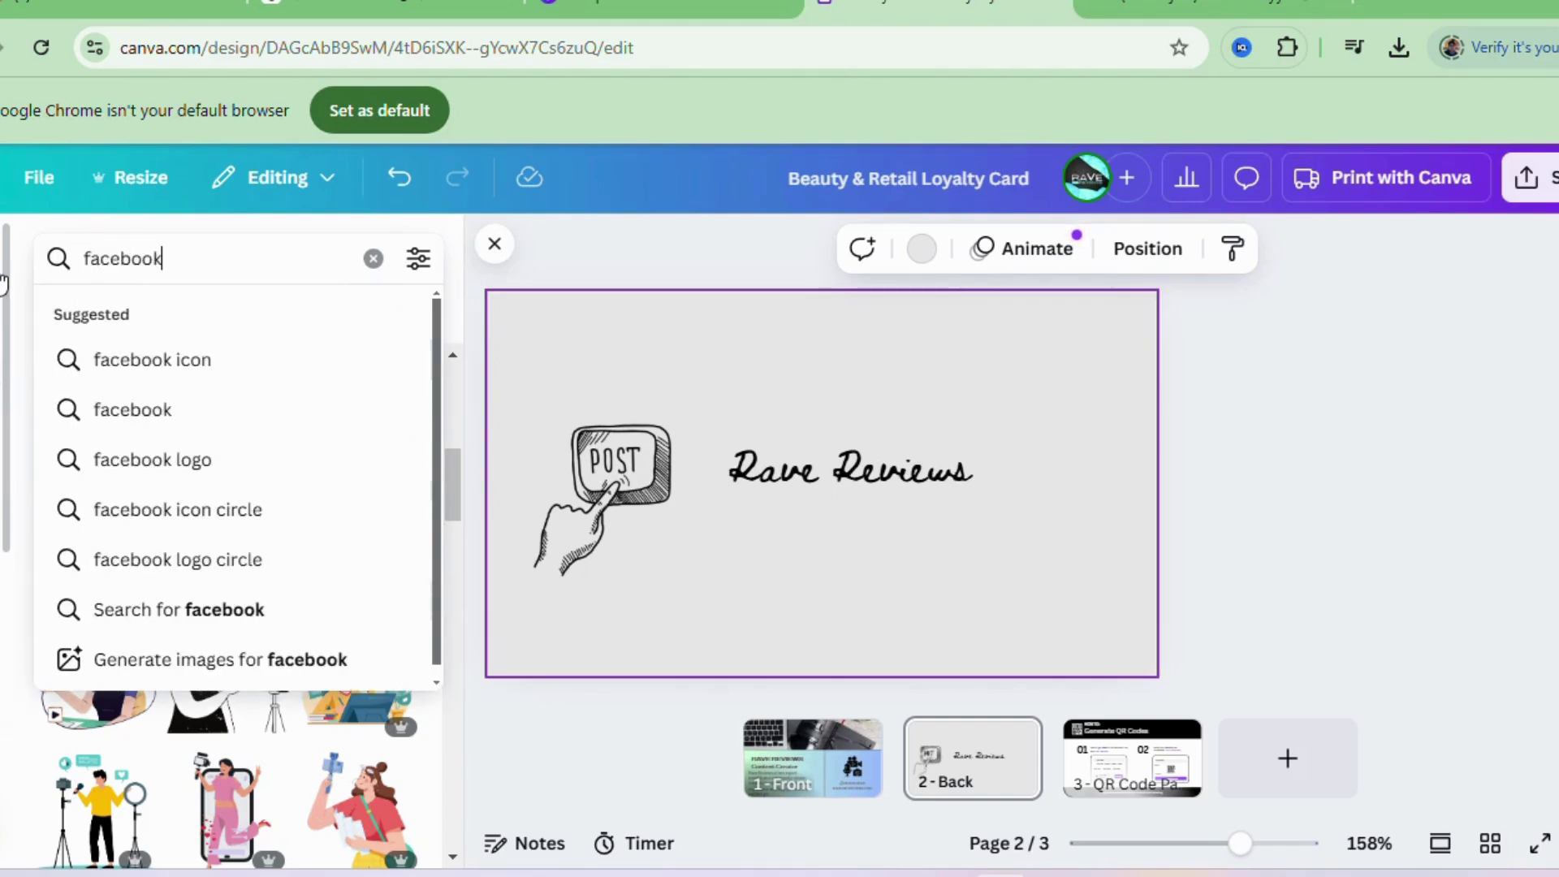
key("BackSpace")
key("BackSpace")
key("BackSpace")
key("BackSpace")
key("BackSpace")
key("BackSpace")
key("BackSpace")
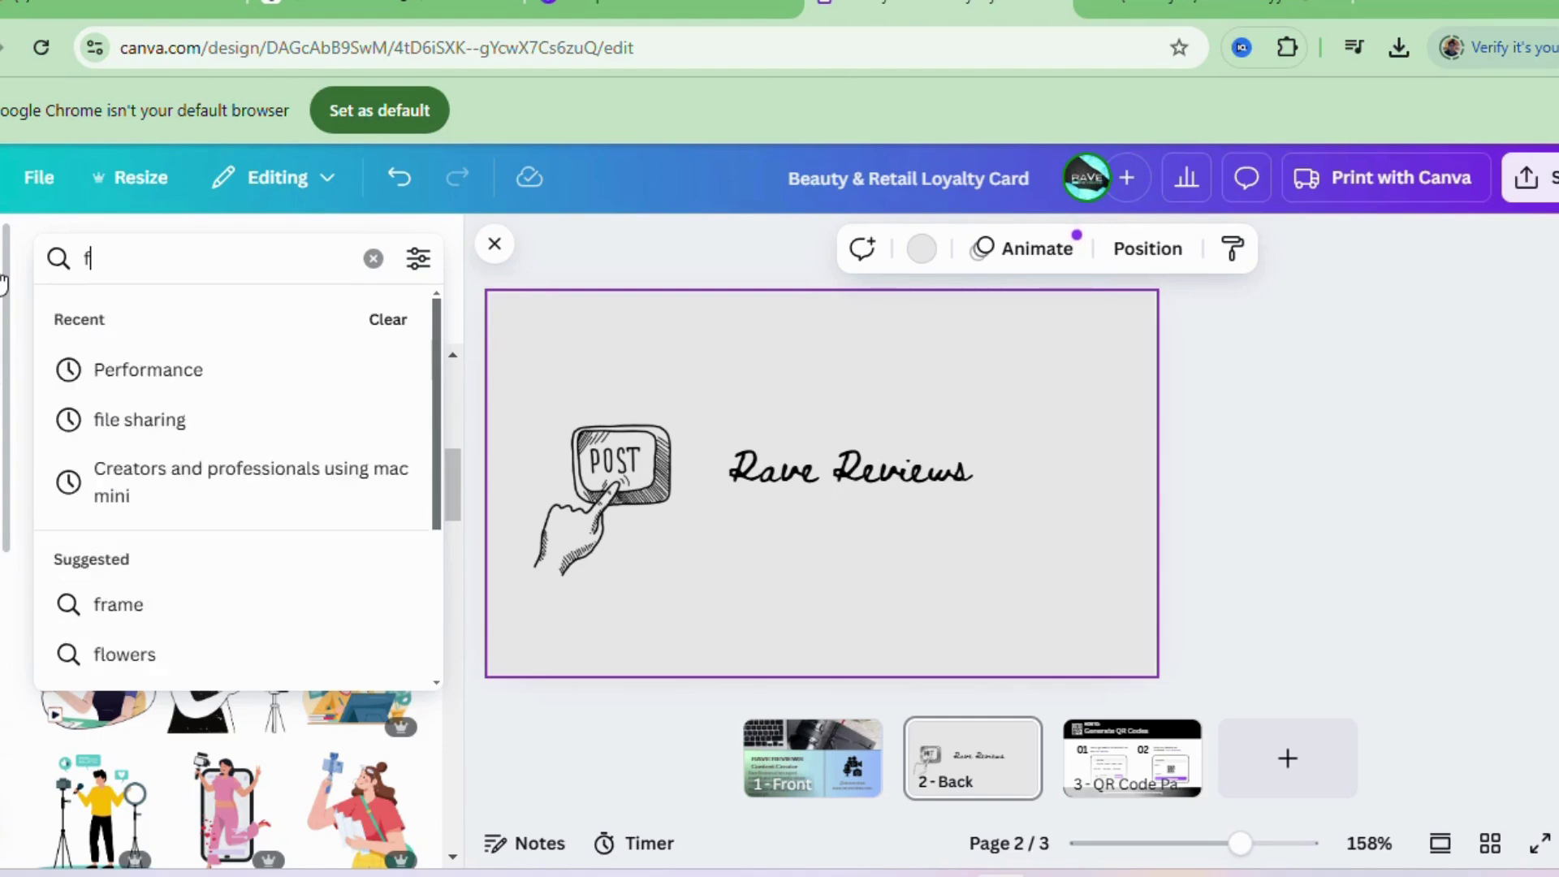
- Find "youtube logo" graphics and add the red SUBSCRIBE bell graphic below the POST sketch, shrunk to a small badge
type("youtub")
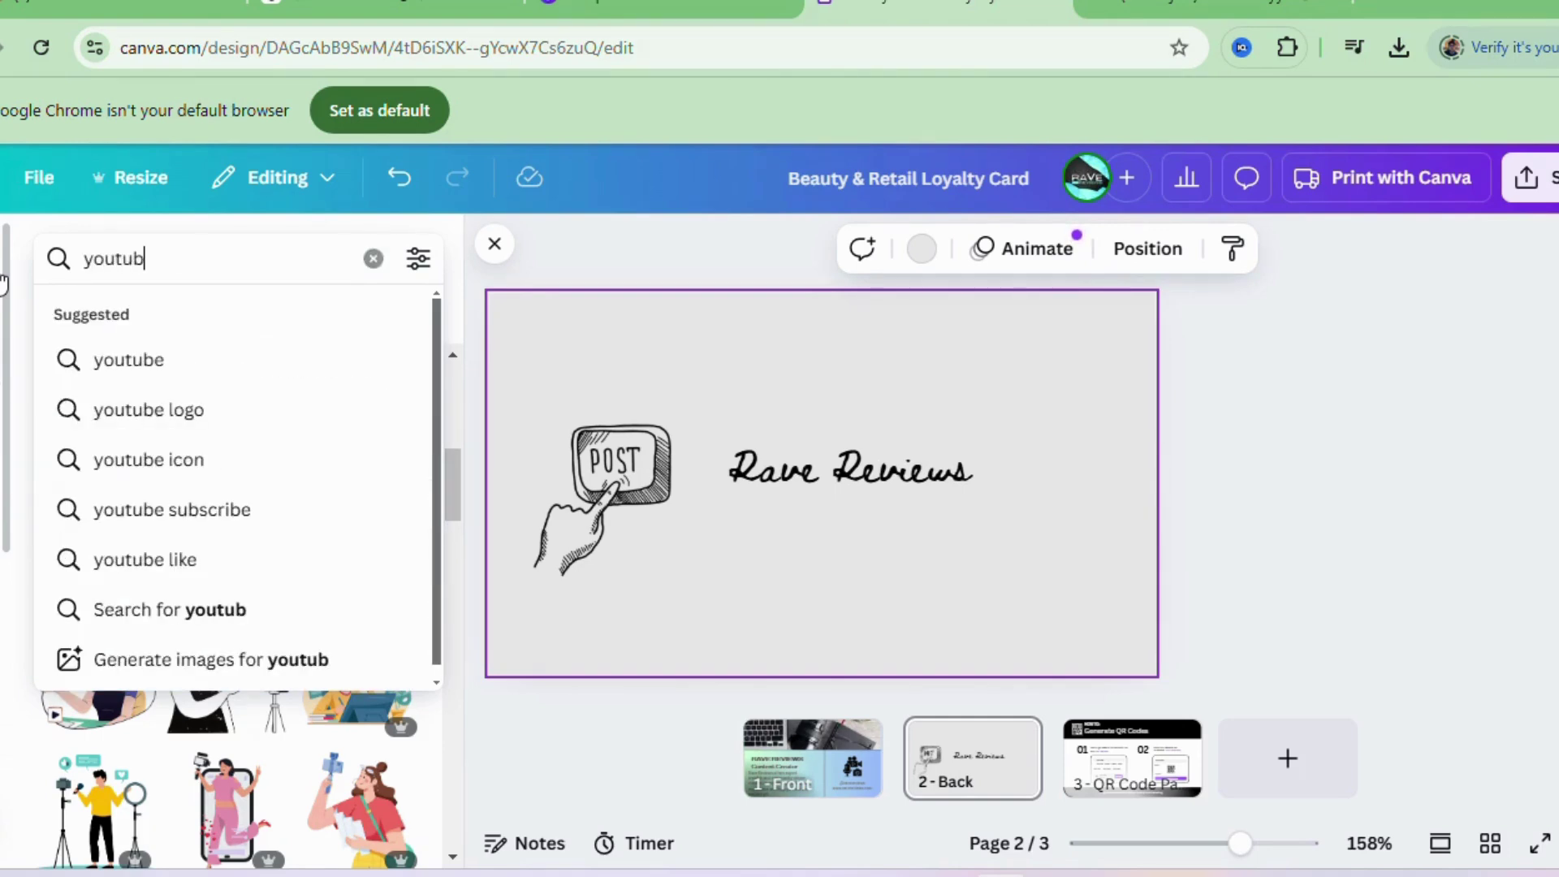
type("e")
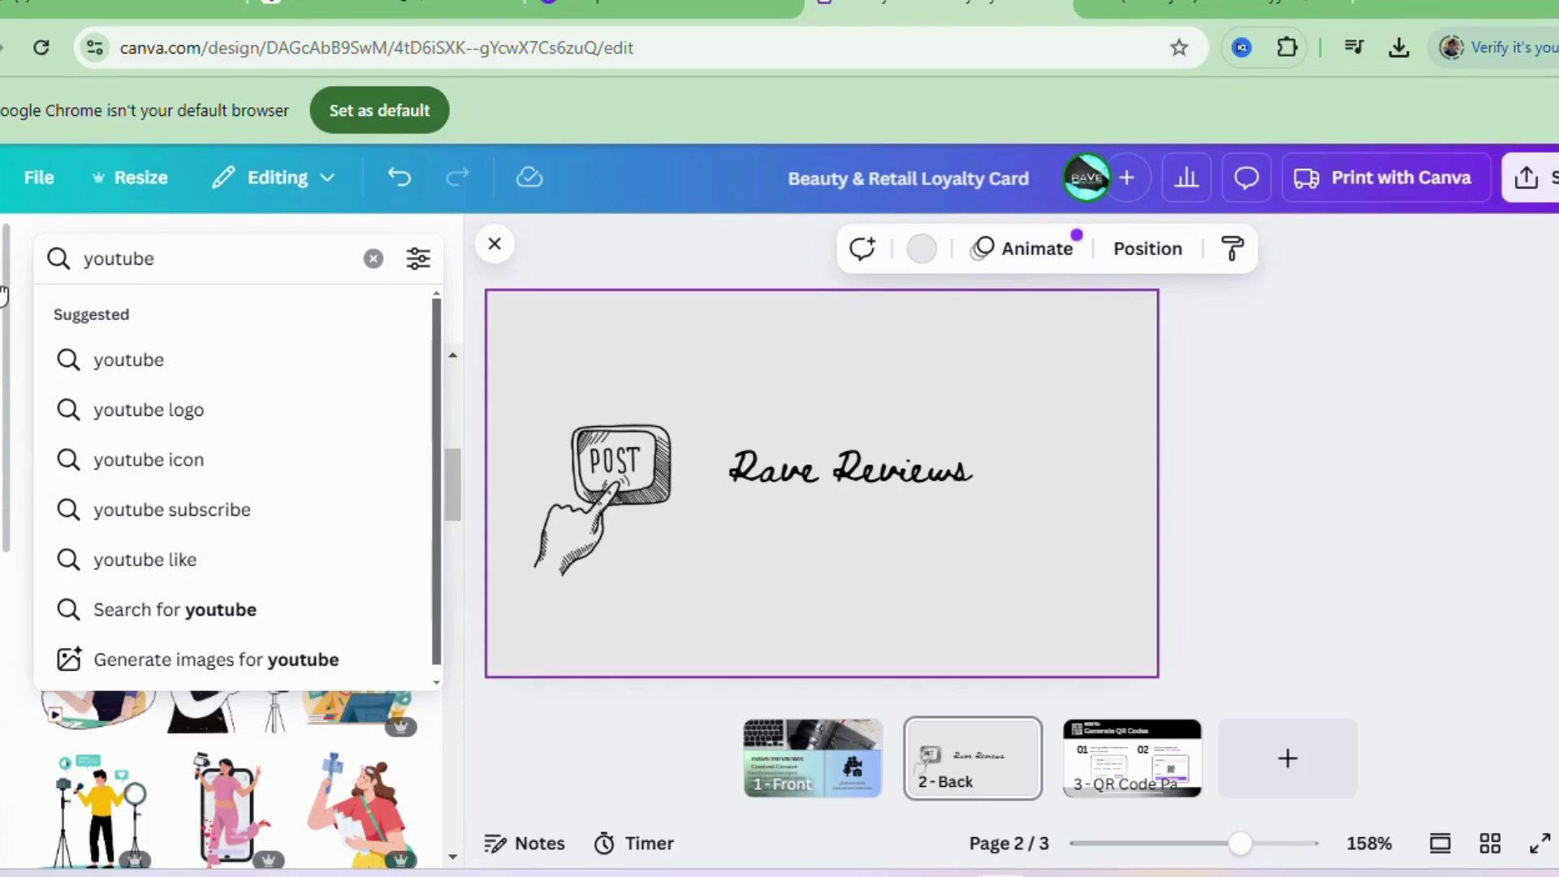
left_click(198, 410)
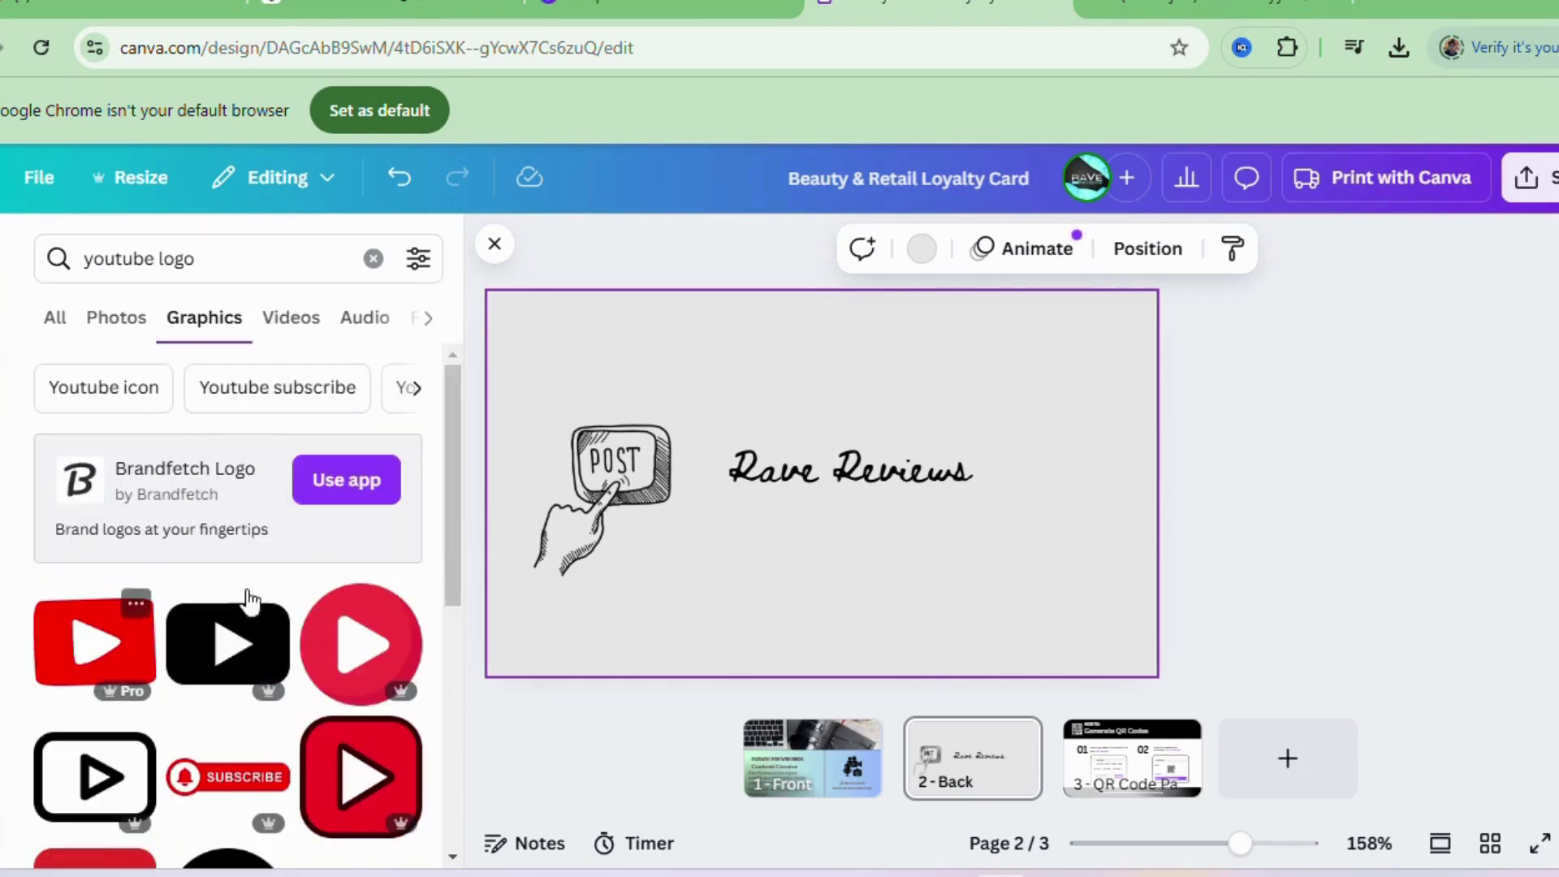
mouse_move(456, 533)
left_mouse_down()
mouse_move(456, 679)
mouse_move(457, 547)
left_mouse_up()
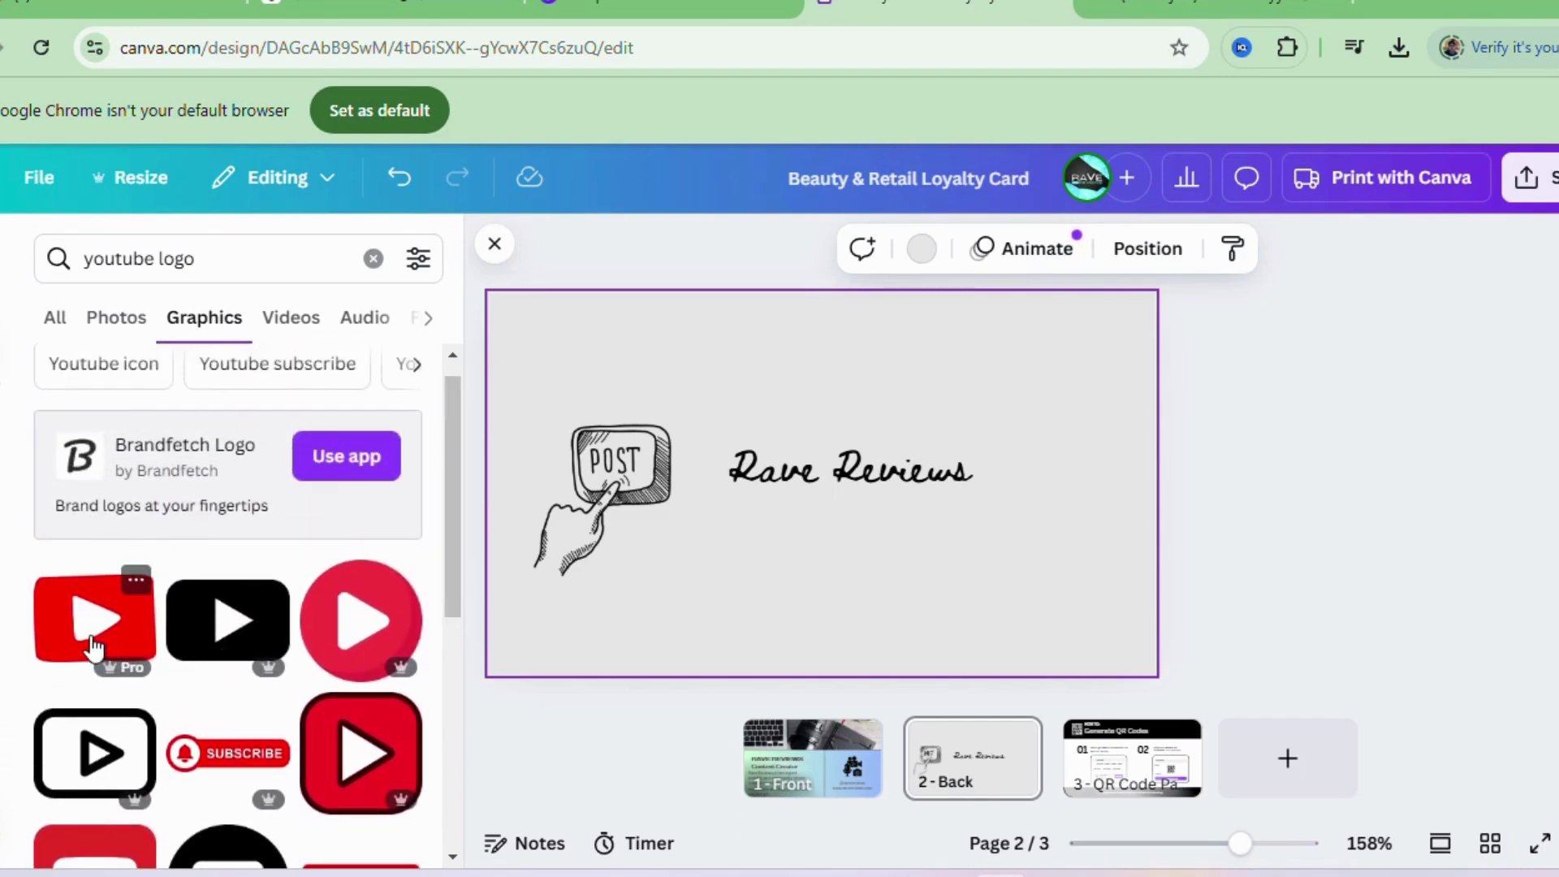
left_click_drag(223, 754, 650, 638)
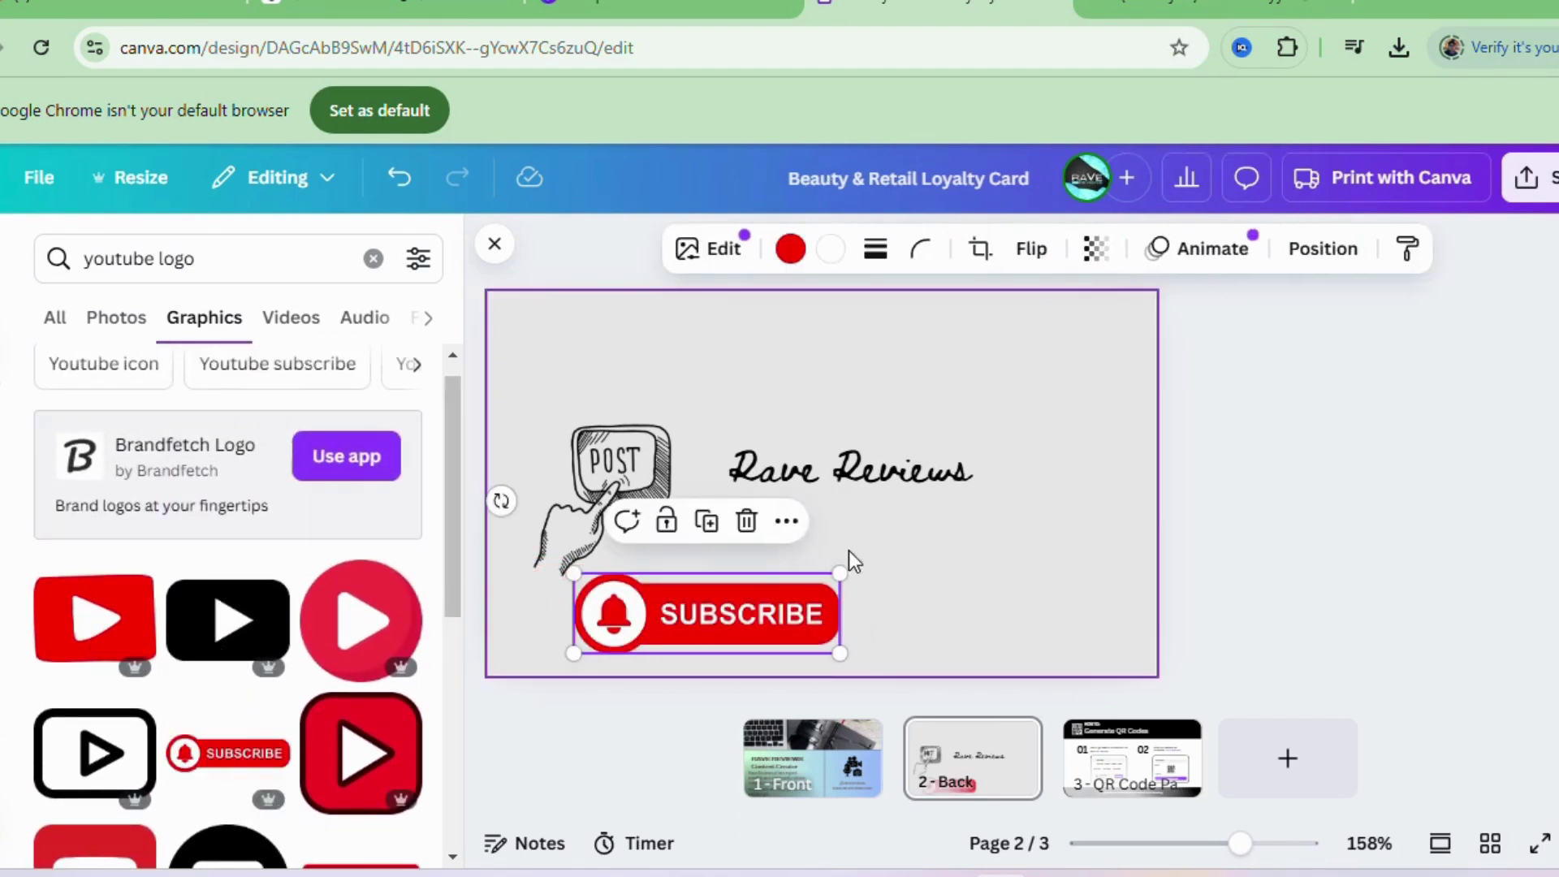
left_click_drag(839, 575, 687, 596)
- Find "instagram logo" graphics and add the round gradient Instagram logo beside the SUBSCRIBE badge, shrunk to a small icon
left_click(228, 252)
key("ctrl+a")
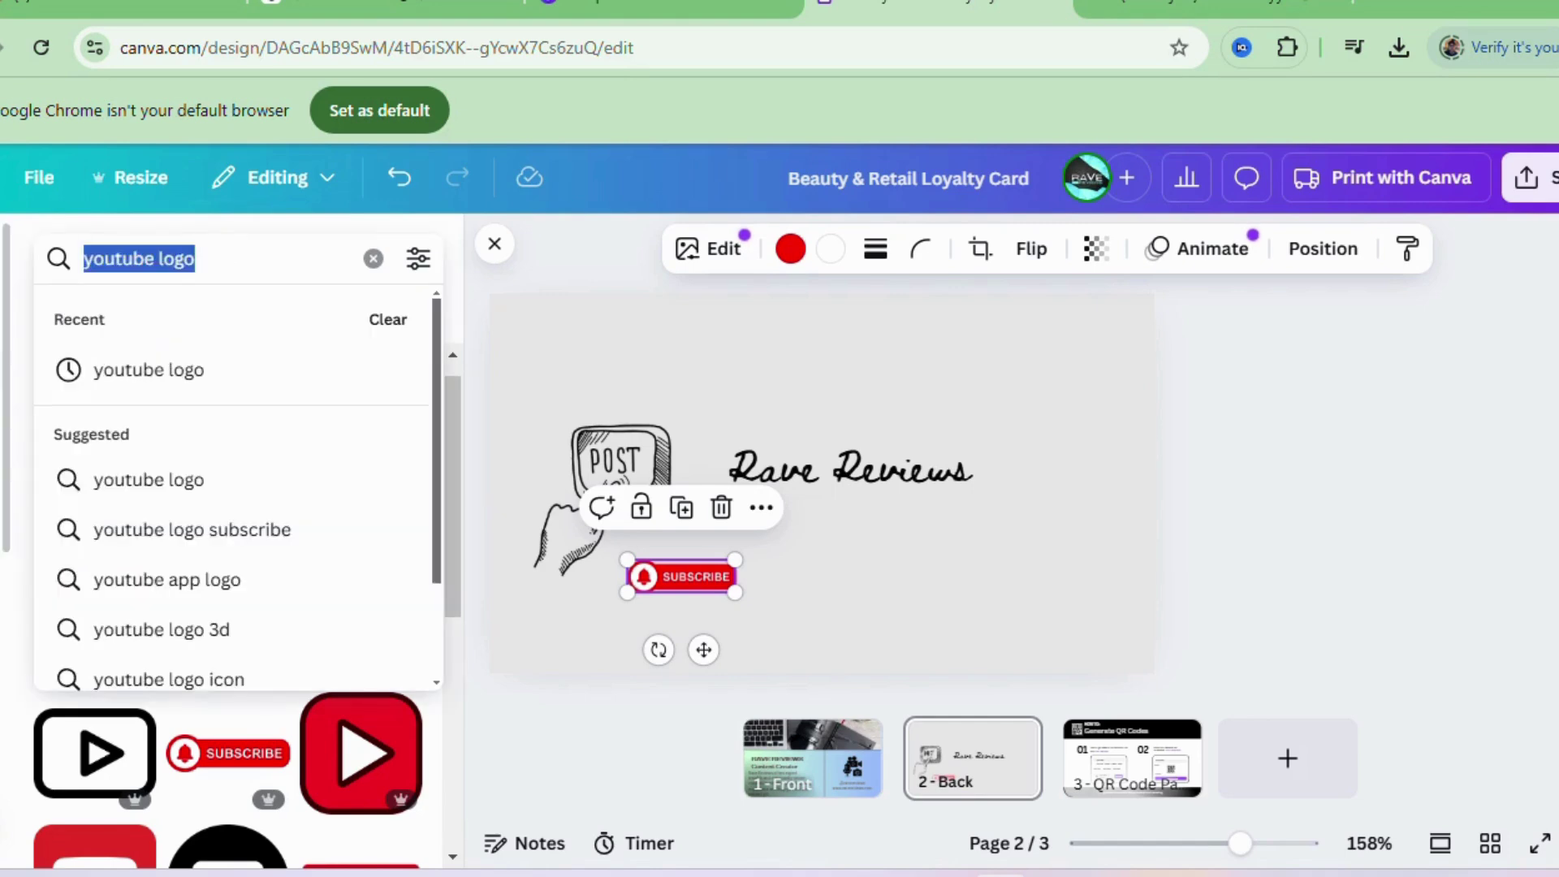
key("BackSpace")
type("insta")
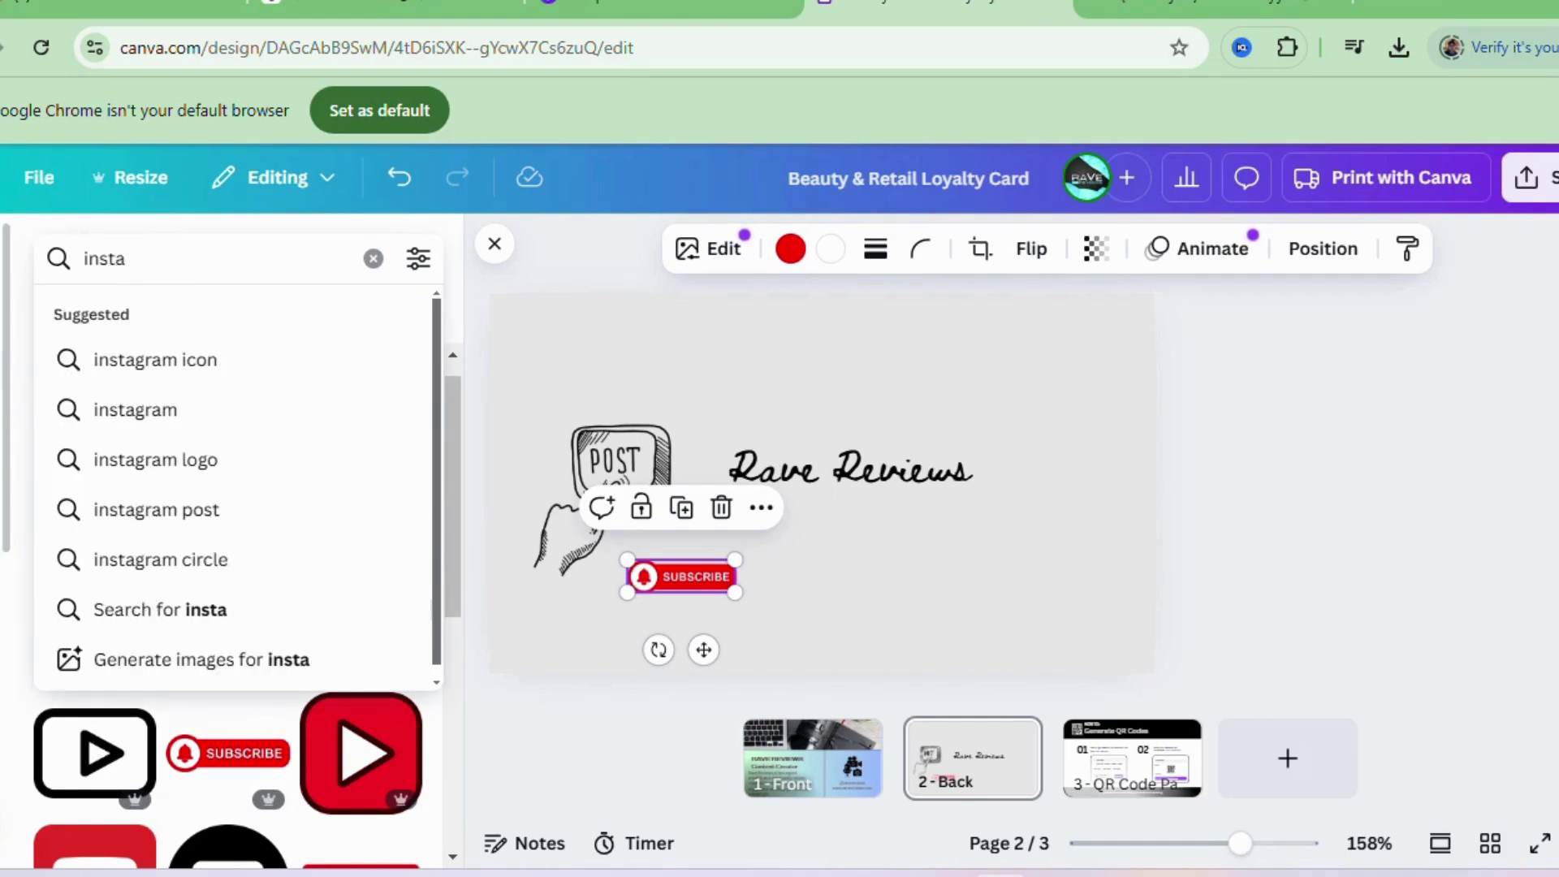
type("hramm,")
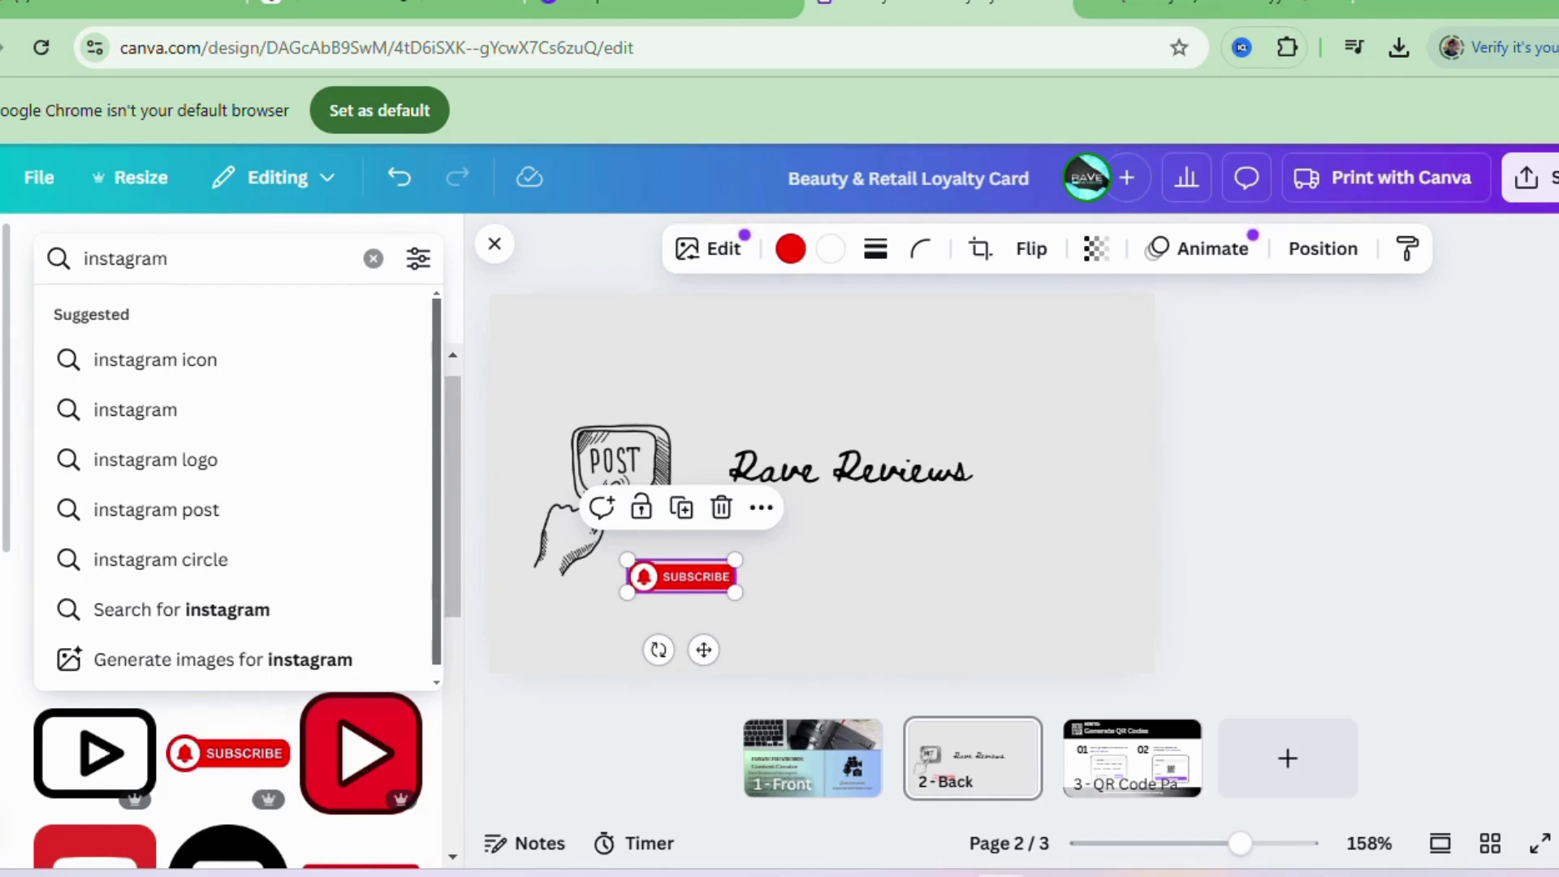
left_click(177, 461)
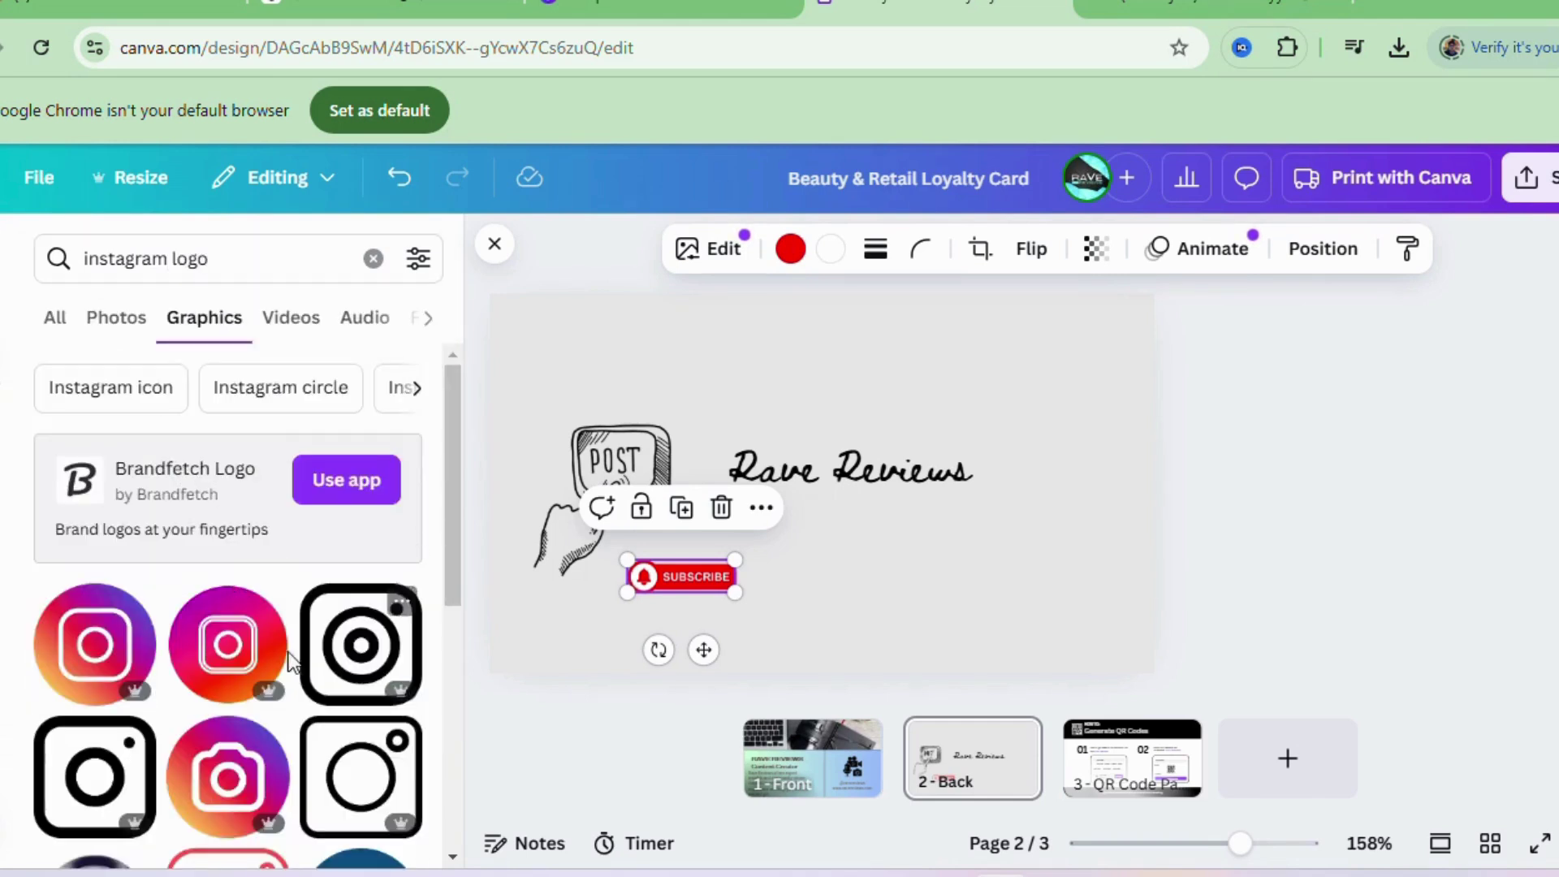
left_click_drag(454, 520, 455, 582)
left_click_drag(114, 516, 881, 573)
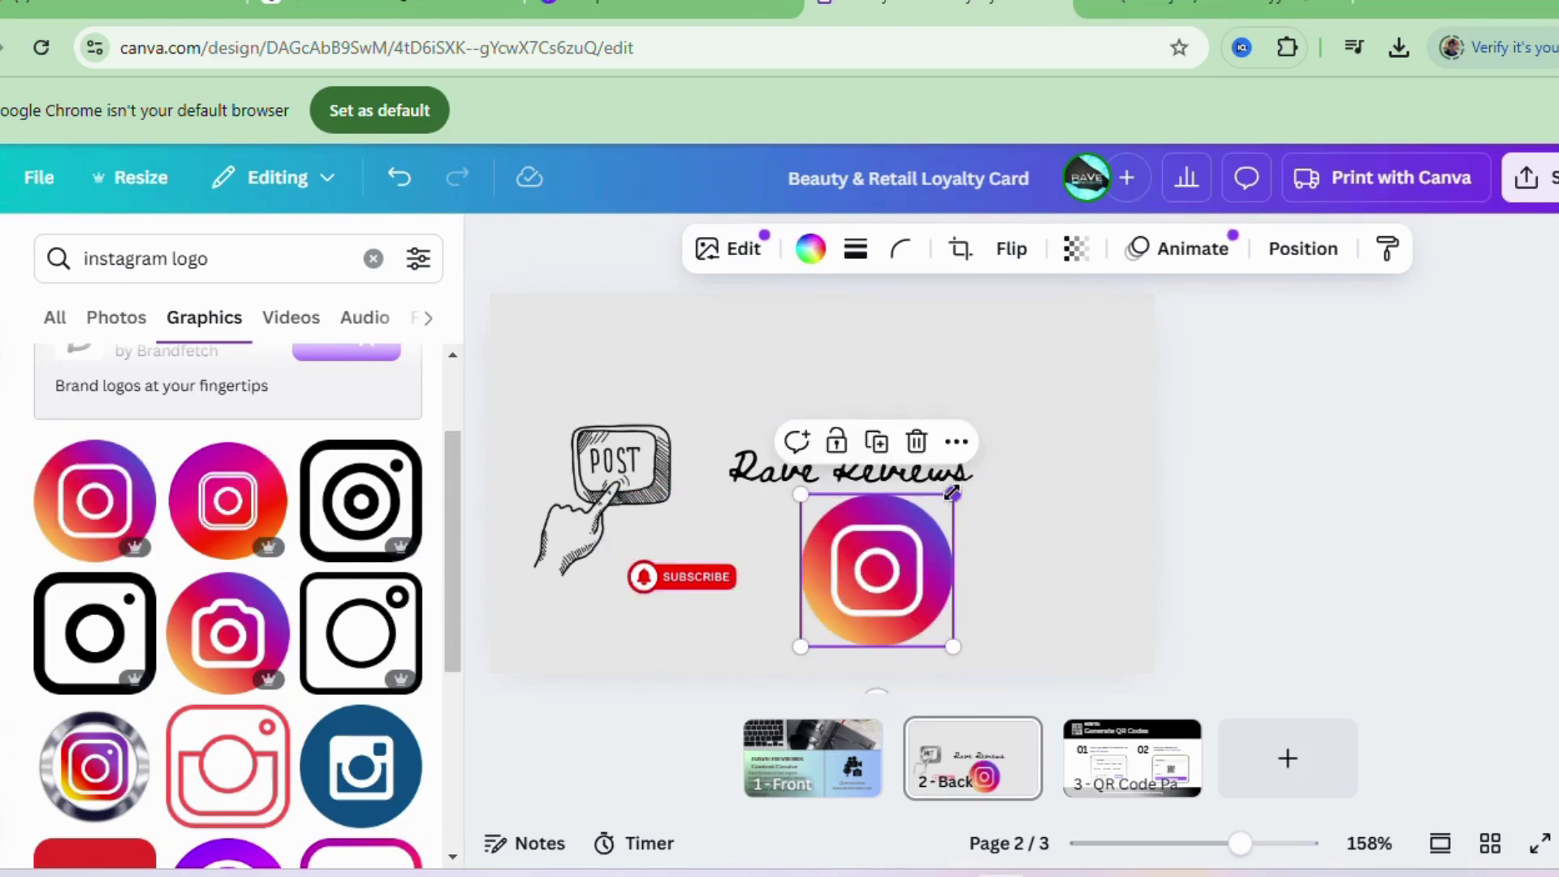
left_click_drag(953, 495, 806, 571)
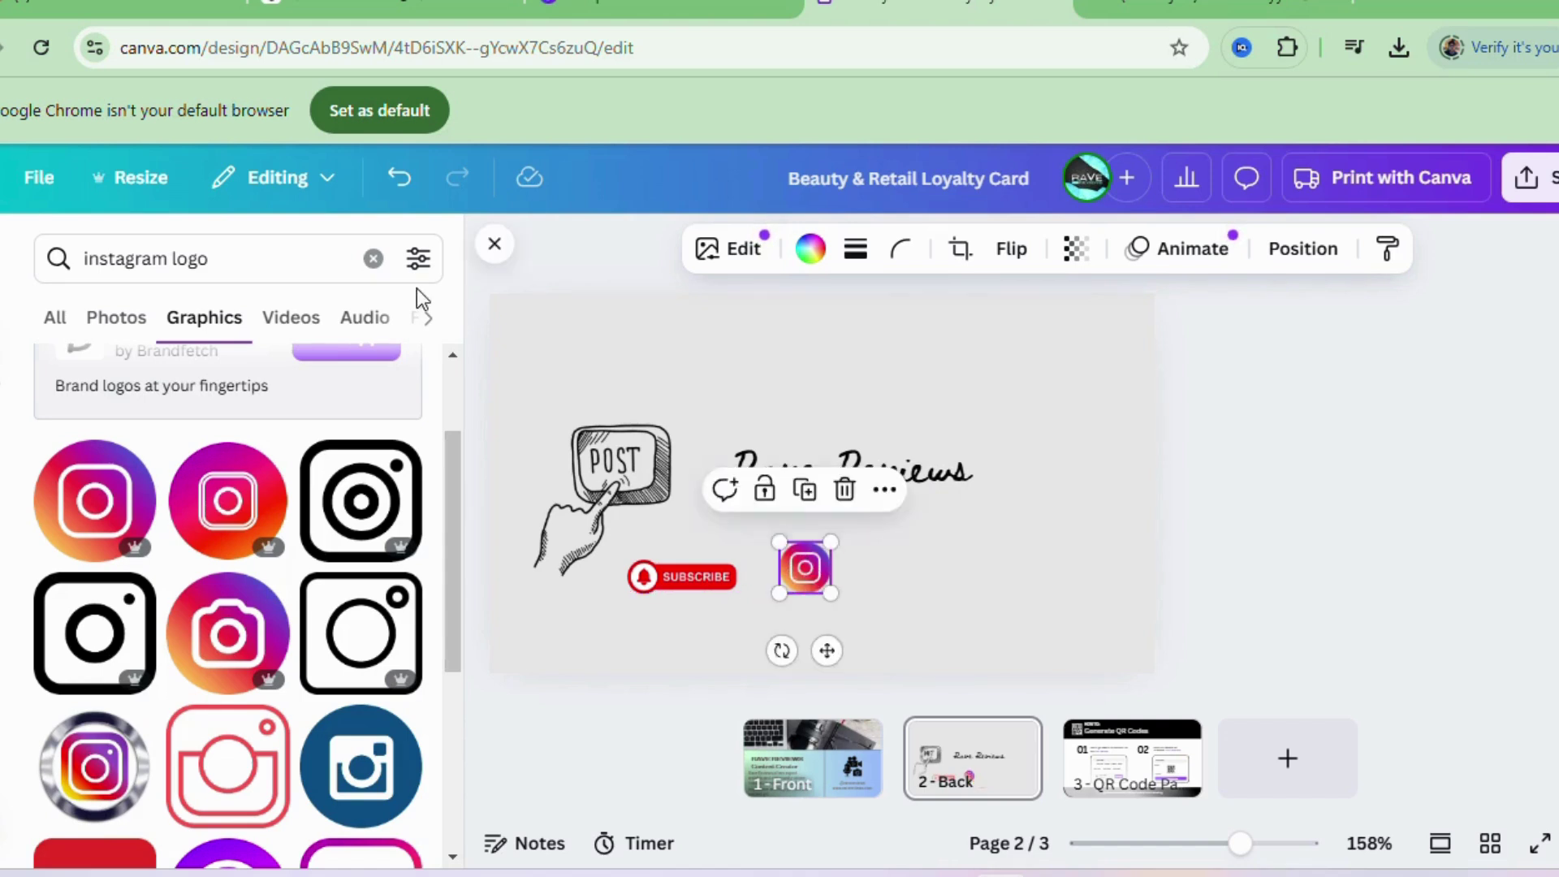
- Find "facebook logo" graphics and add the teal square Facebook logo beside the Instagram icon, shrunk to a small icon
left_click(246, 268)
type("face")
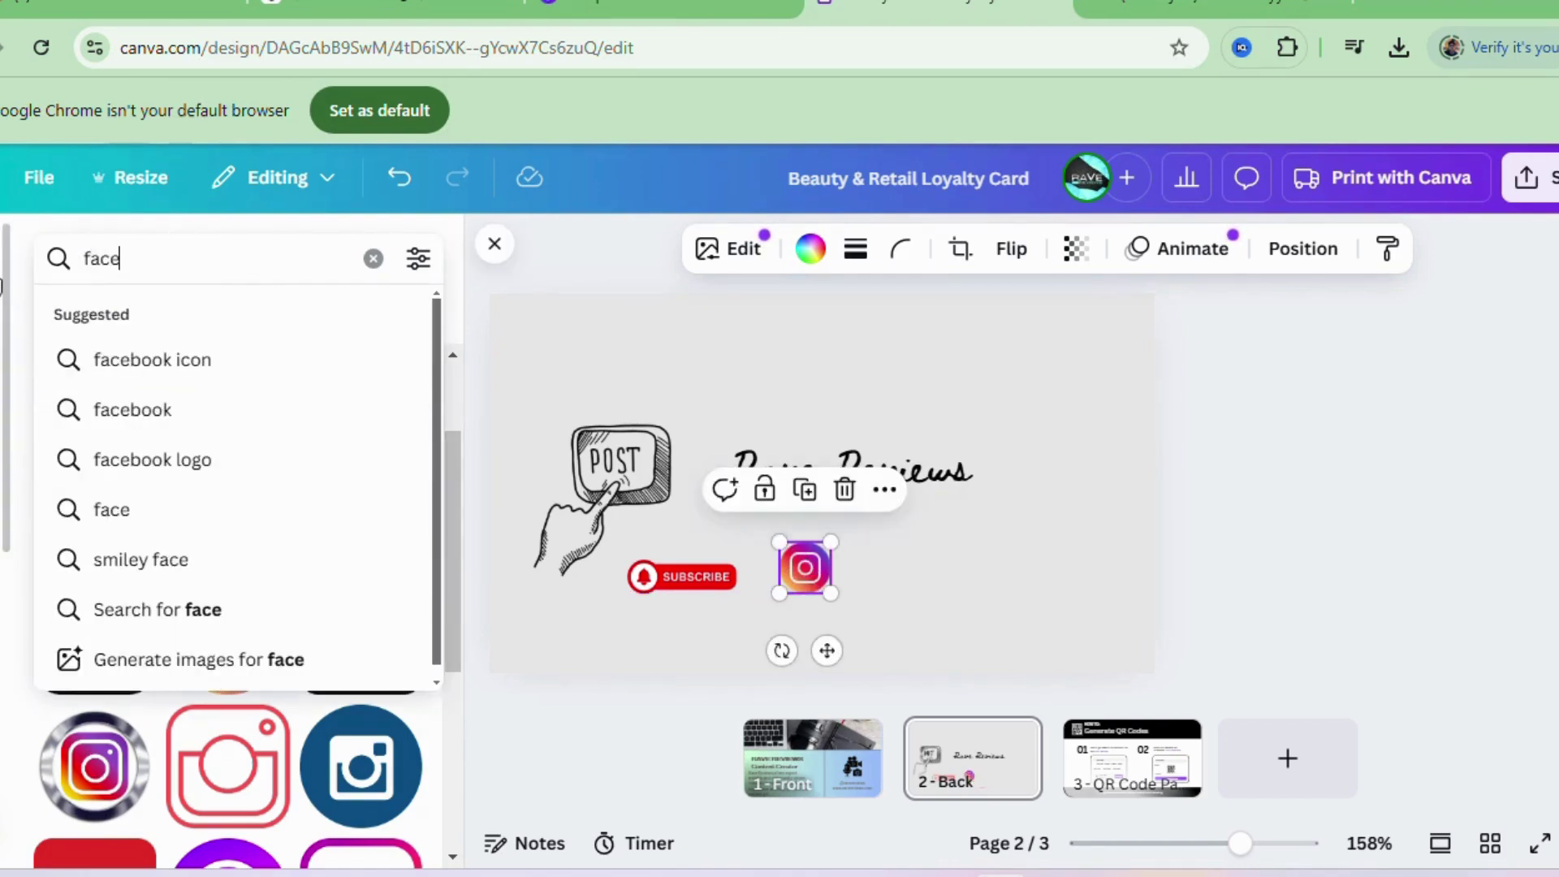
left_click(187, 476)
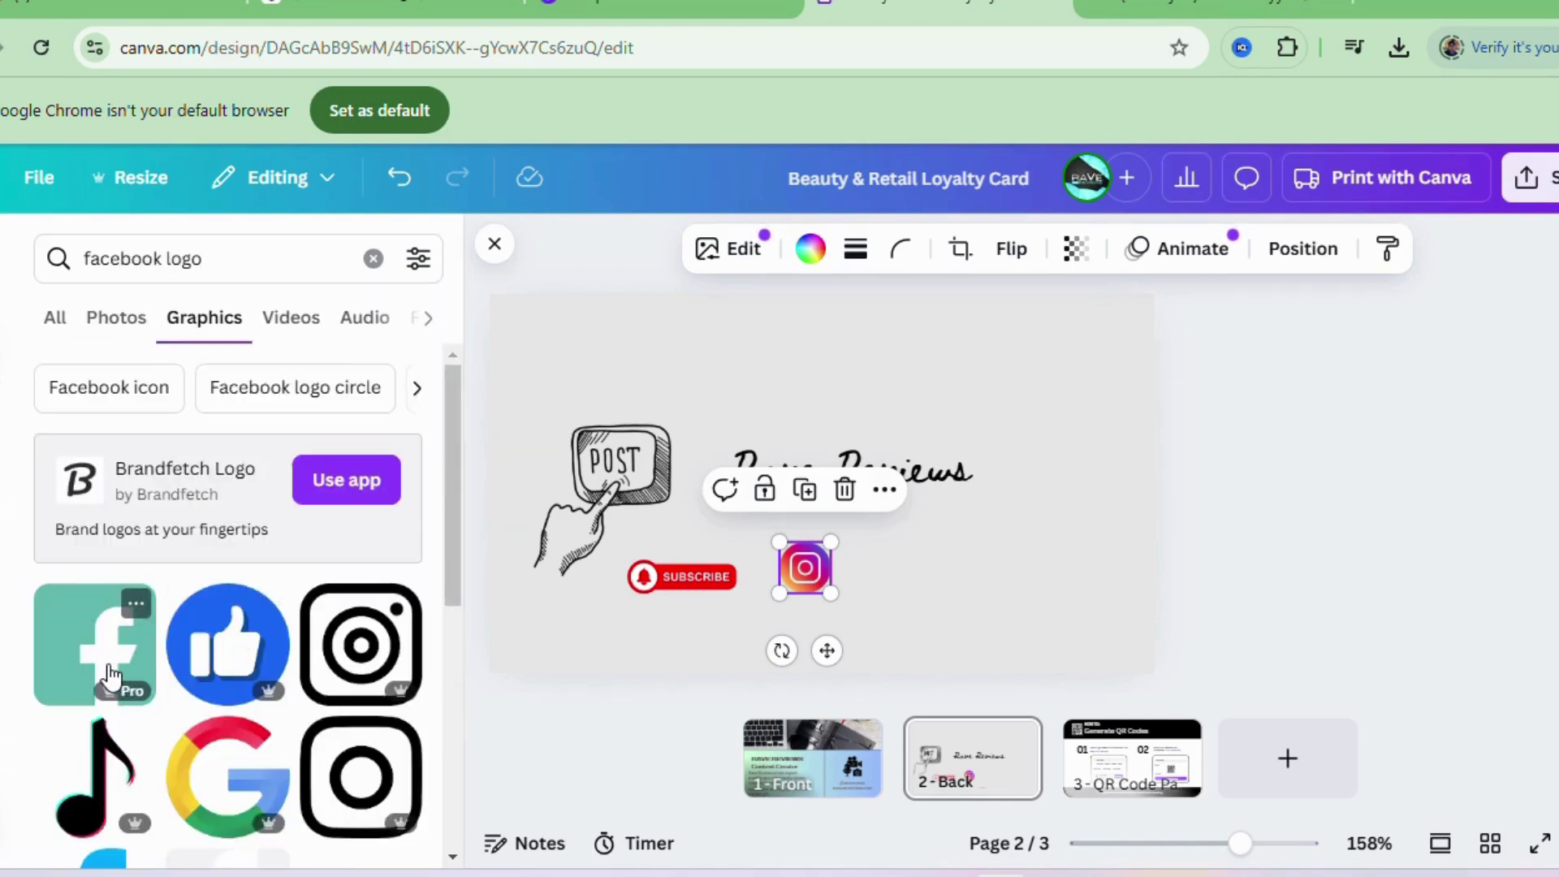
left_click_drag(111, 674, 976, 591)
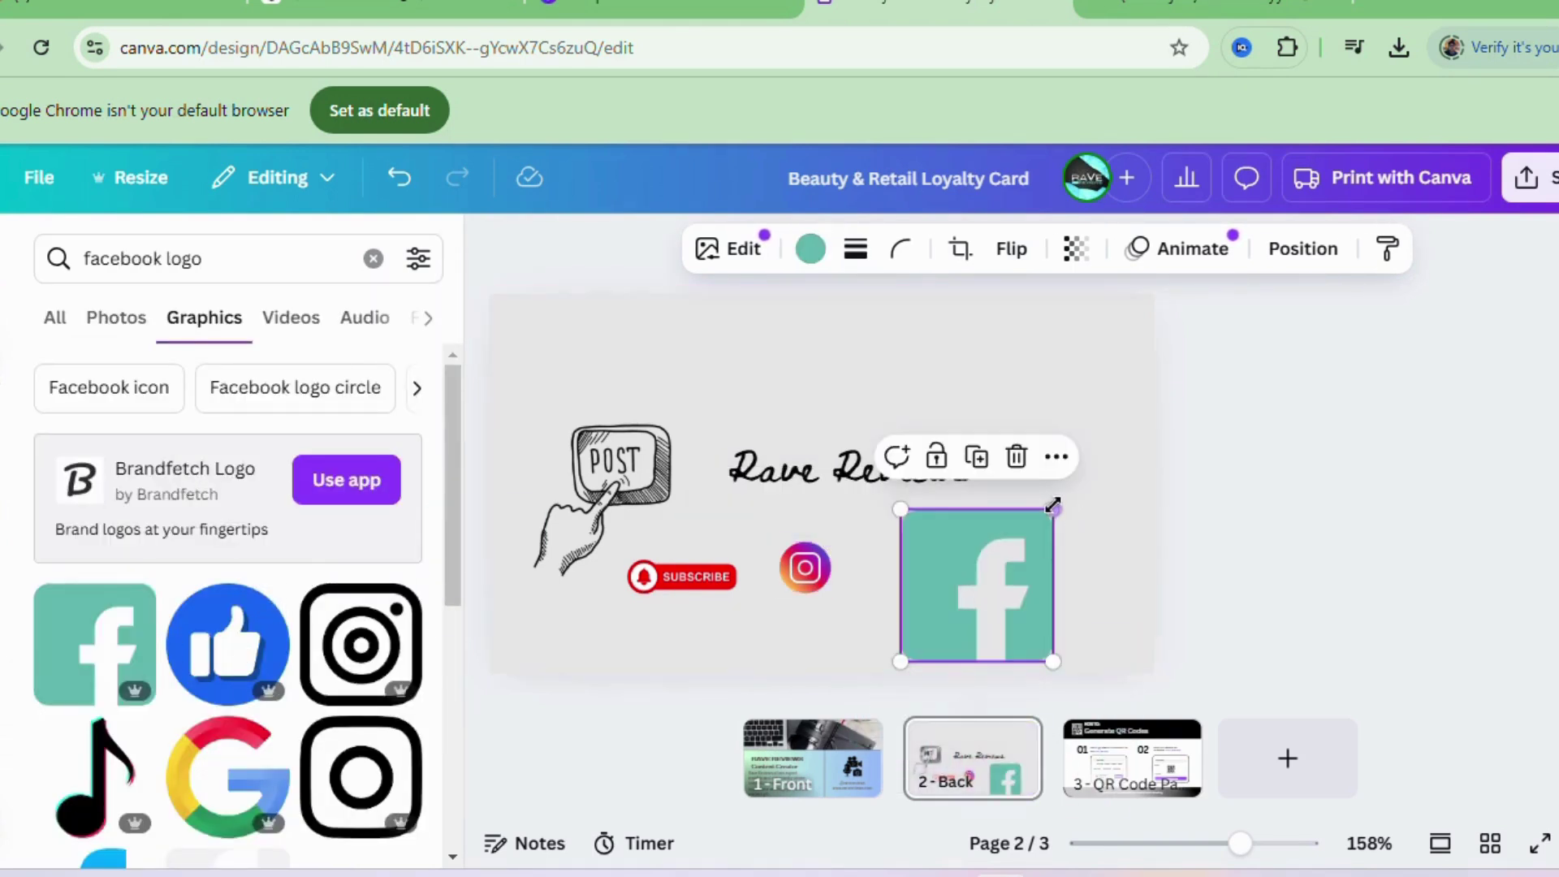
left_click_drag(1052, 507, 927, 563)
- Shift the Instagram icon and the SUBSCRIBE badge right so they sit in a row with the Facebook icon
left_click_drag(806, 572, 838, 581)
left_click(713, 593)
left_click_drag(711, 595, 755, 583)
left_click(1041, 523)
left_click(765, 591)
left_click(734, 607)
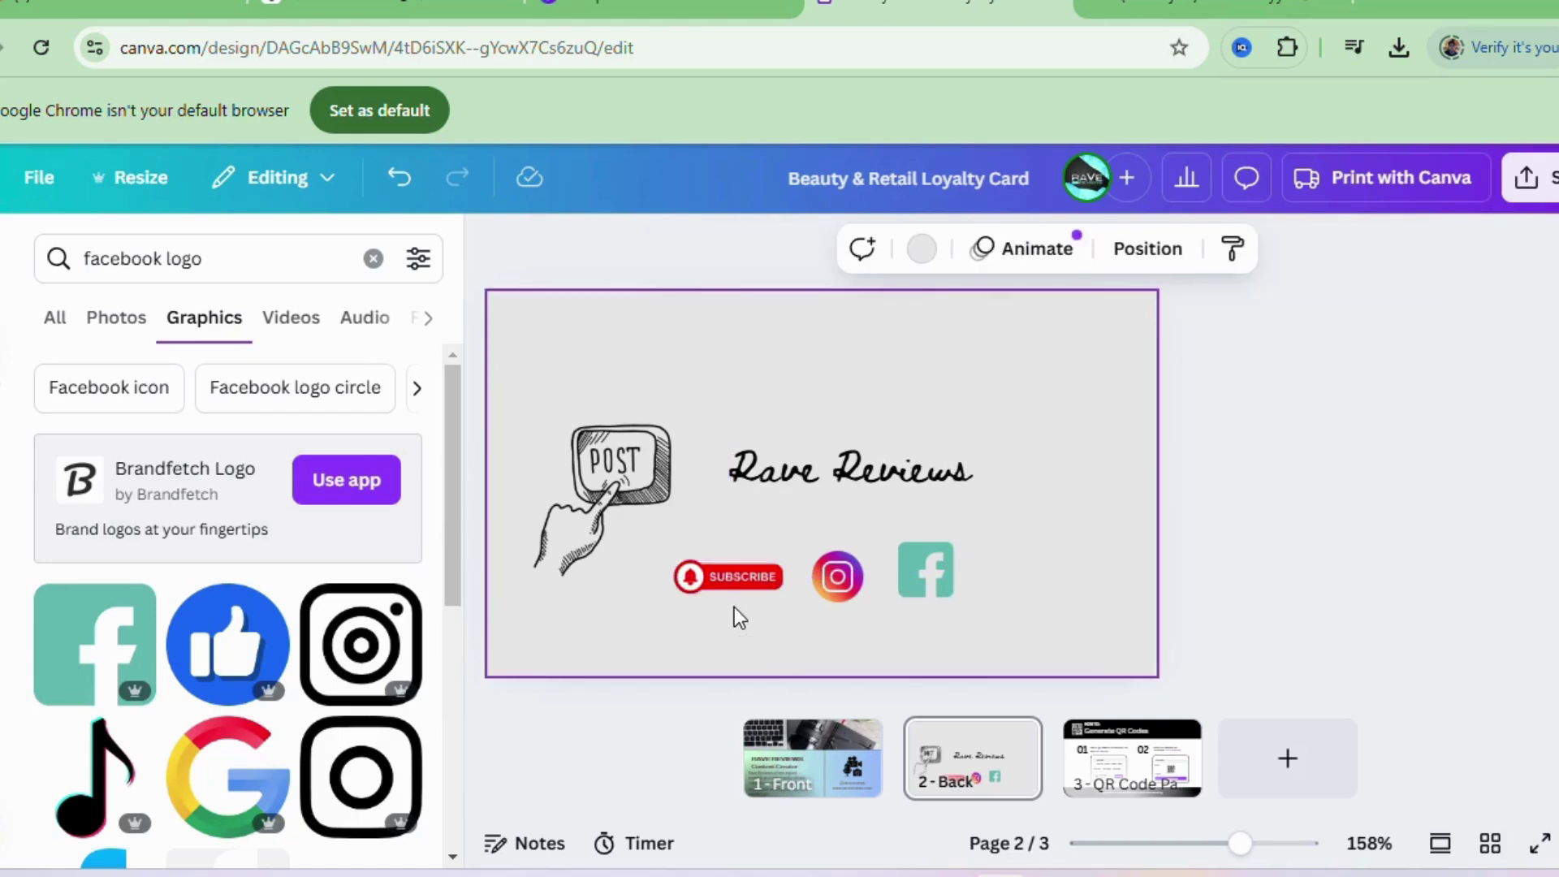
- Add a plain body text box and place it below the SUBSCRIBE badge, narrowed so its text wraps
left_click(7, 381)
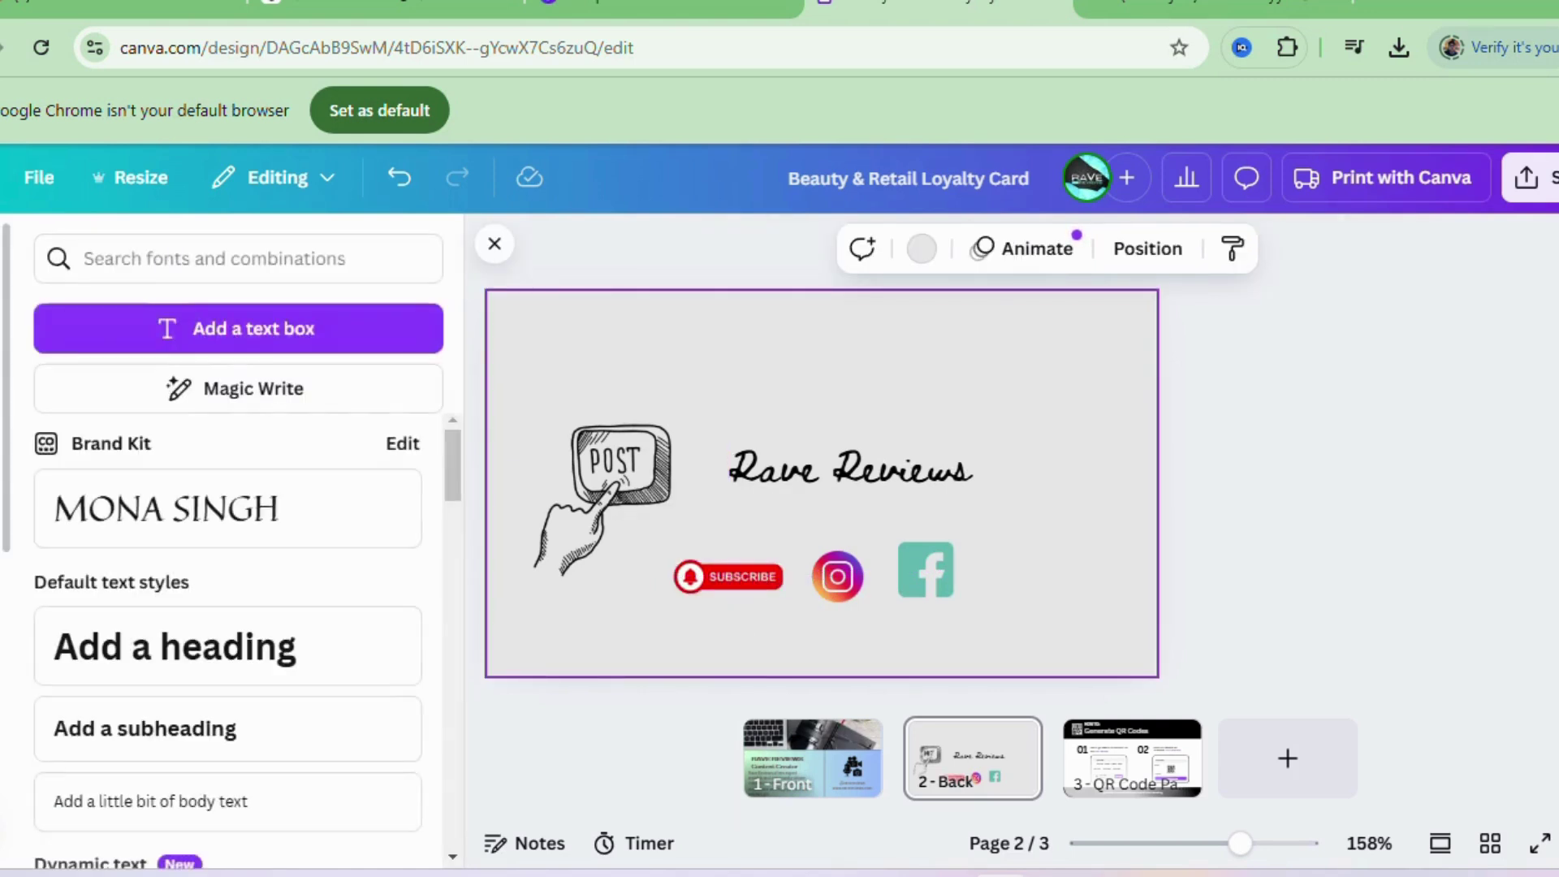
left_click(218, 269)
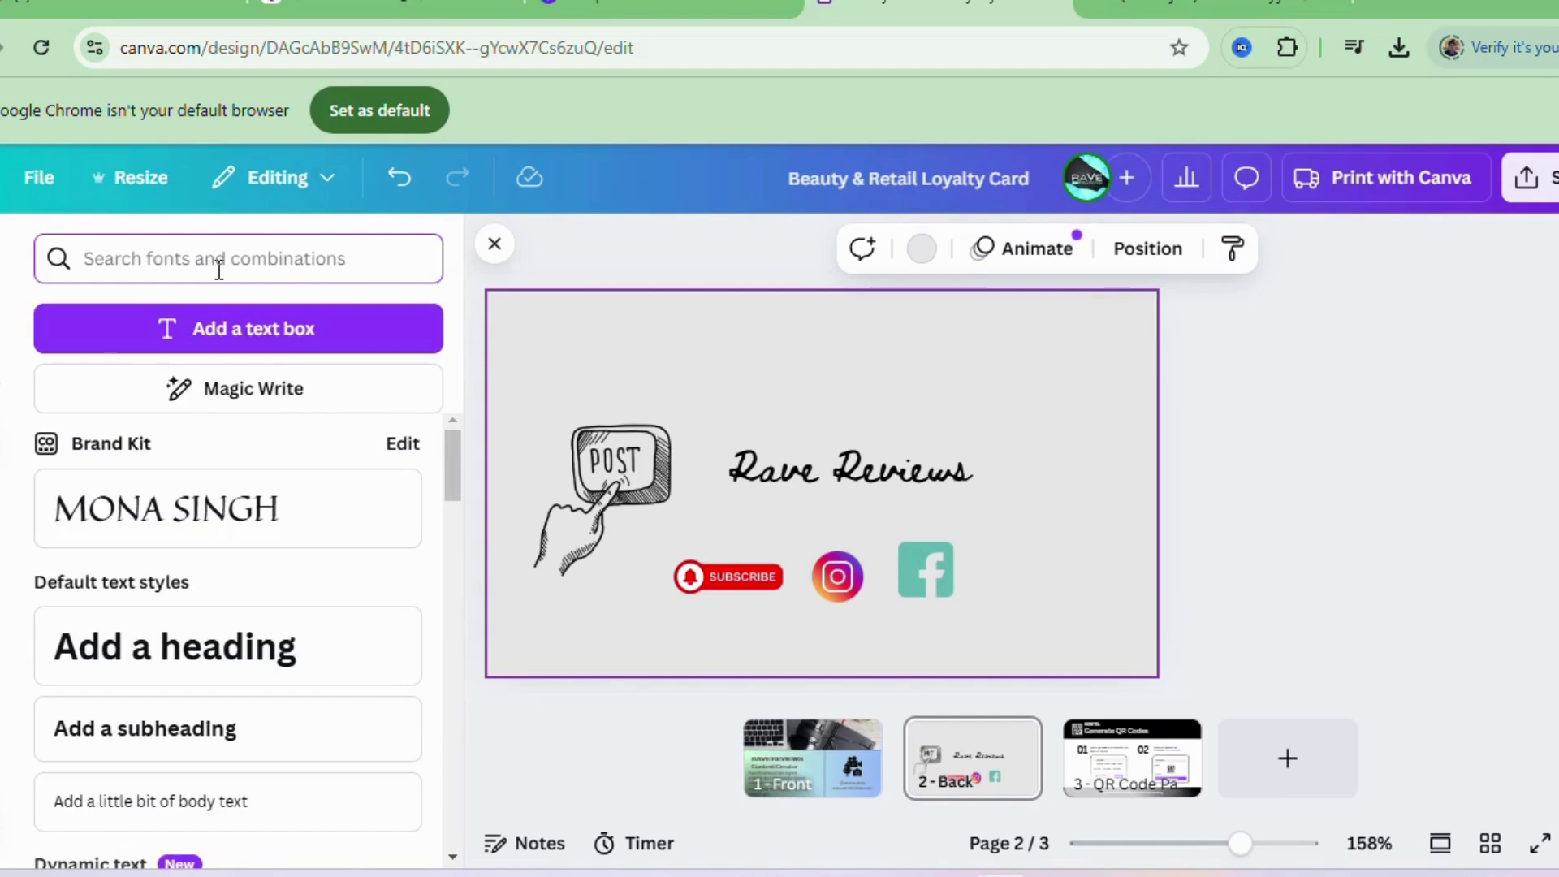
left_click(234, 341)
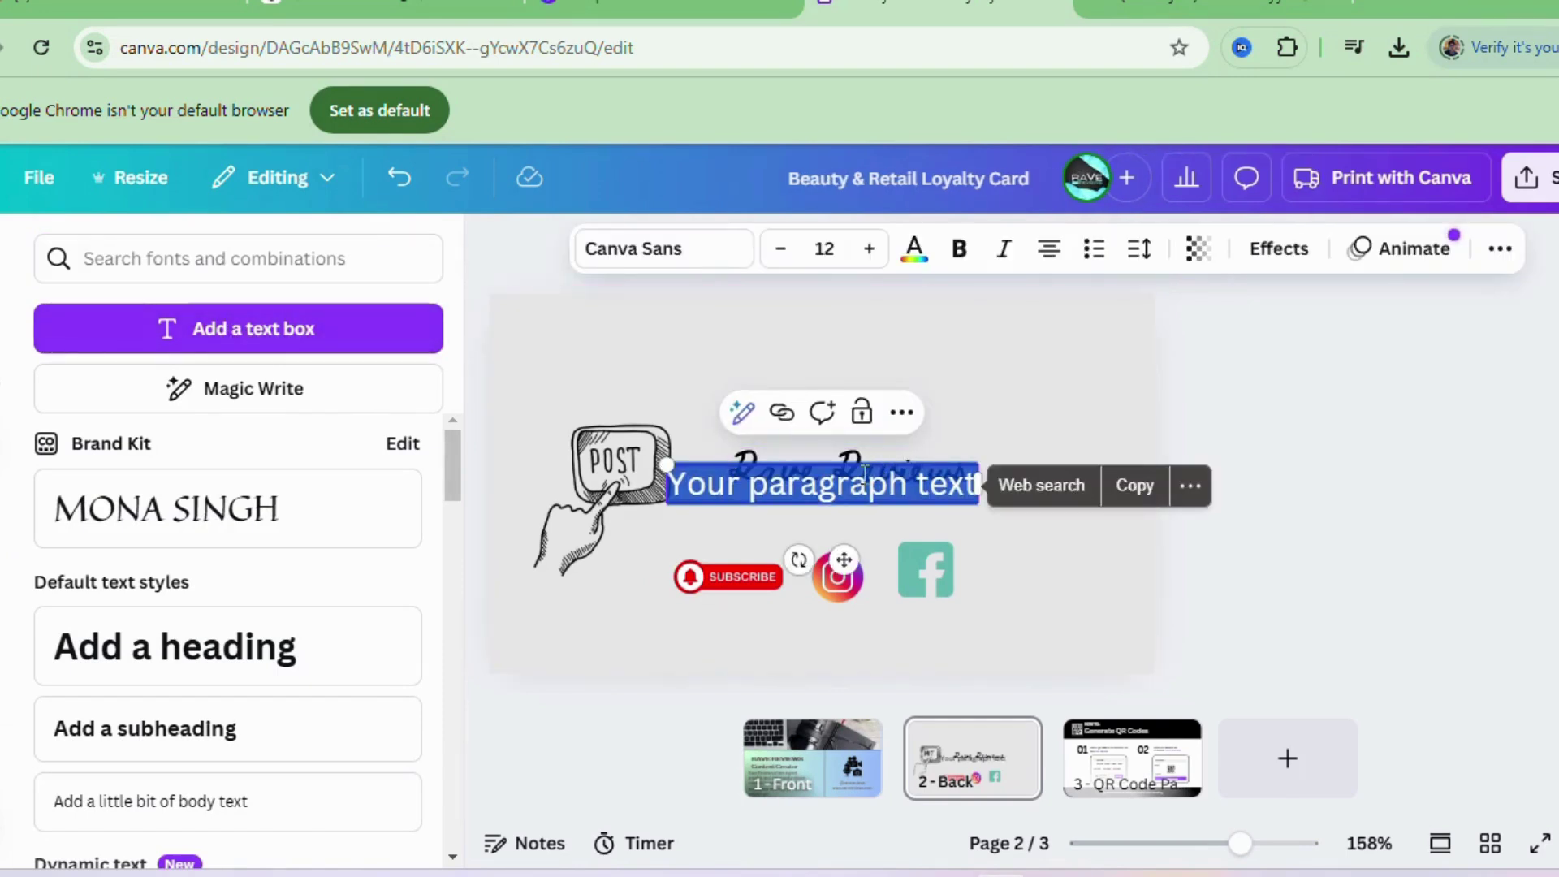
left_click(1000, 563)
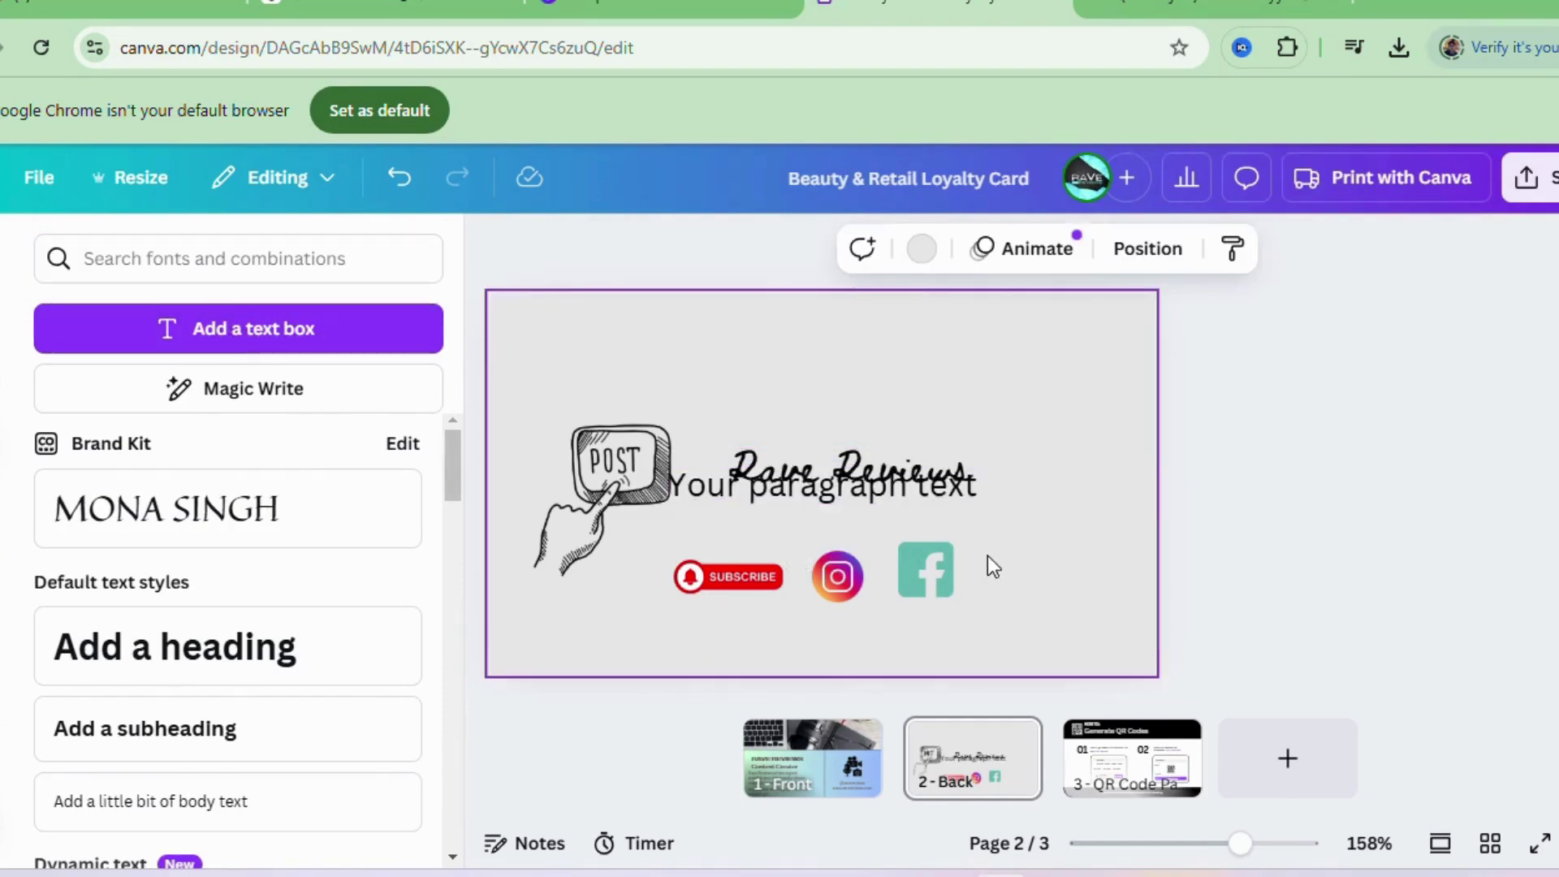
left_click(906, 500)
left_click_drag(904, 500, 813, 617)
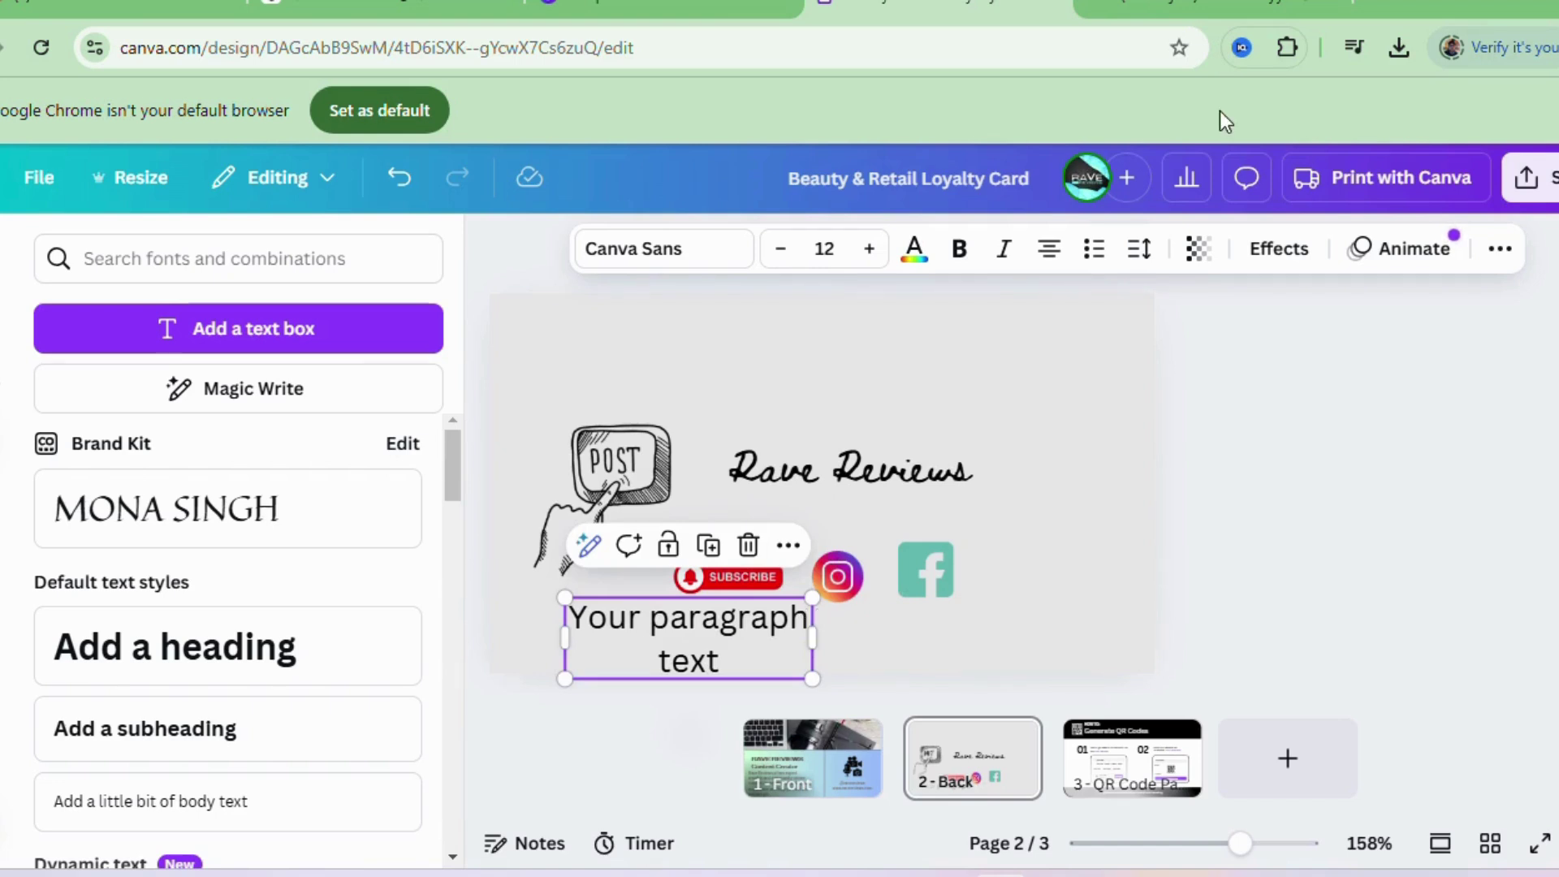
- Copy the channel handle from the Rave Reviews YouTube account and replace the placeholder text on the Canva card with it
left_click(112, 4)
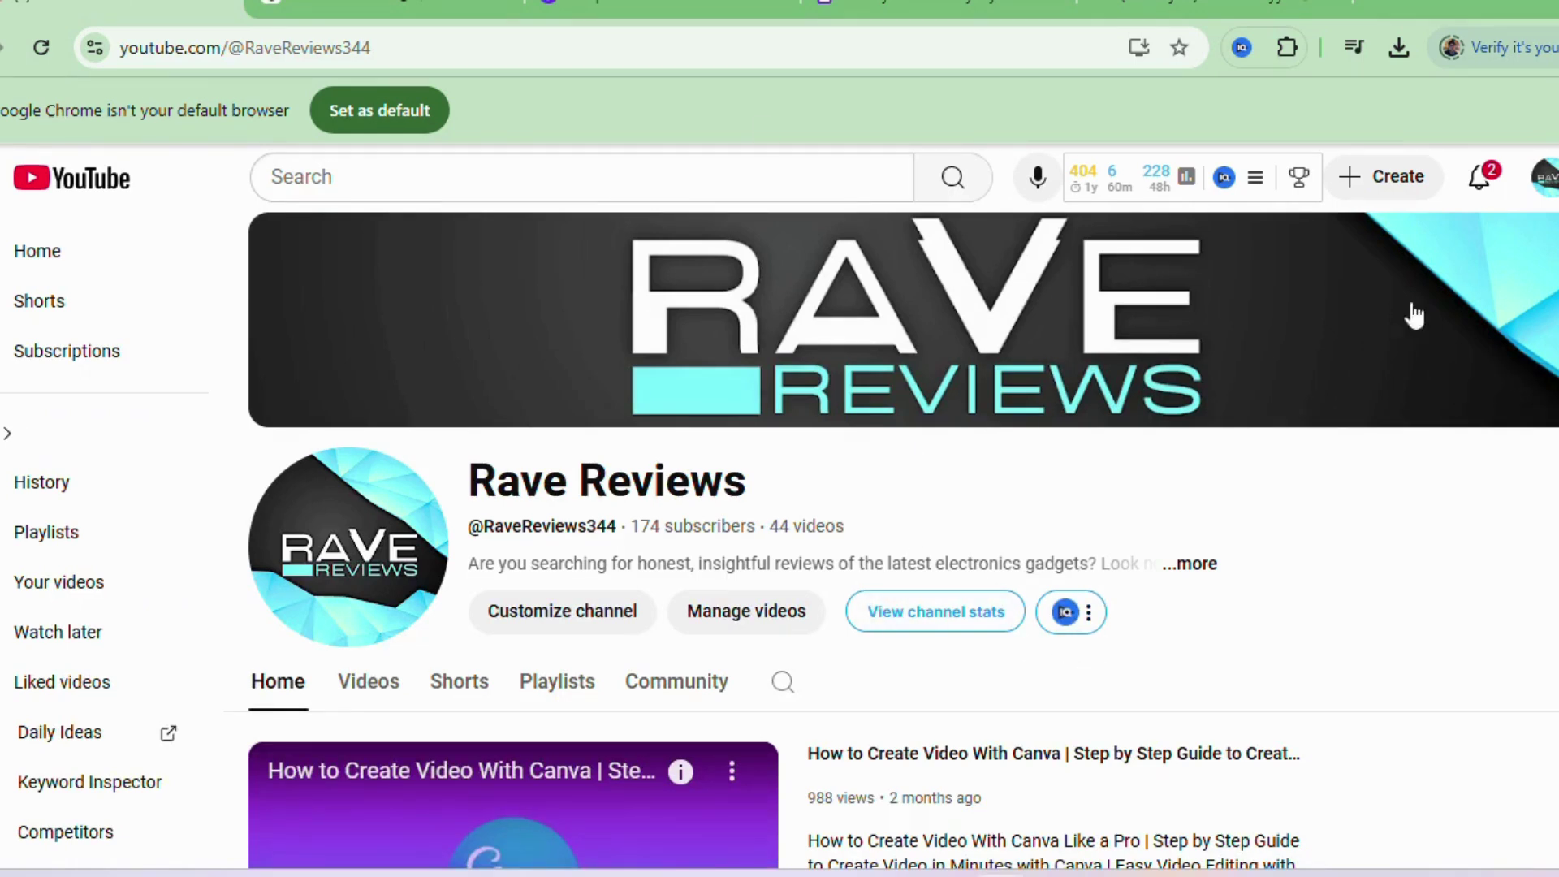
left_click(1547, 179)
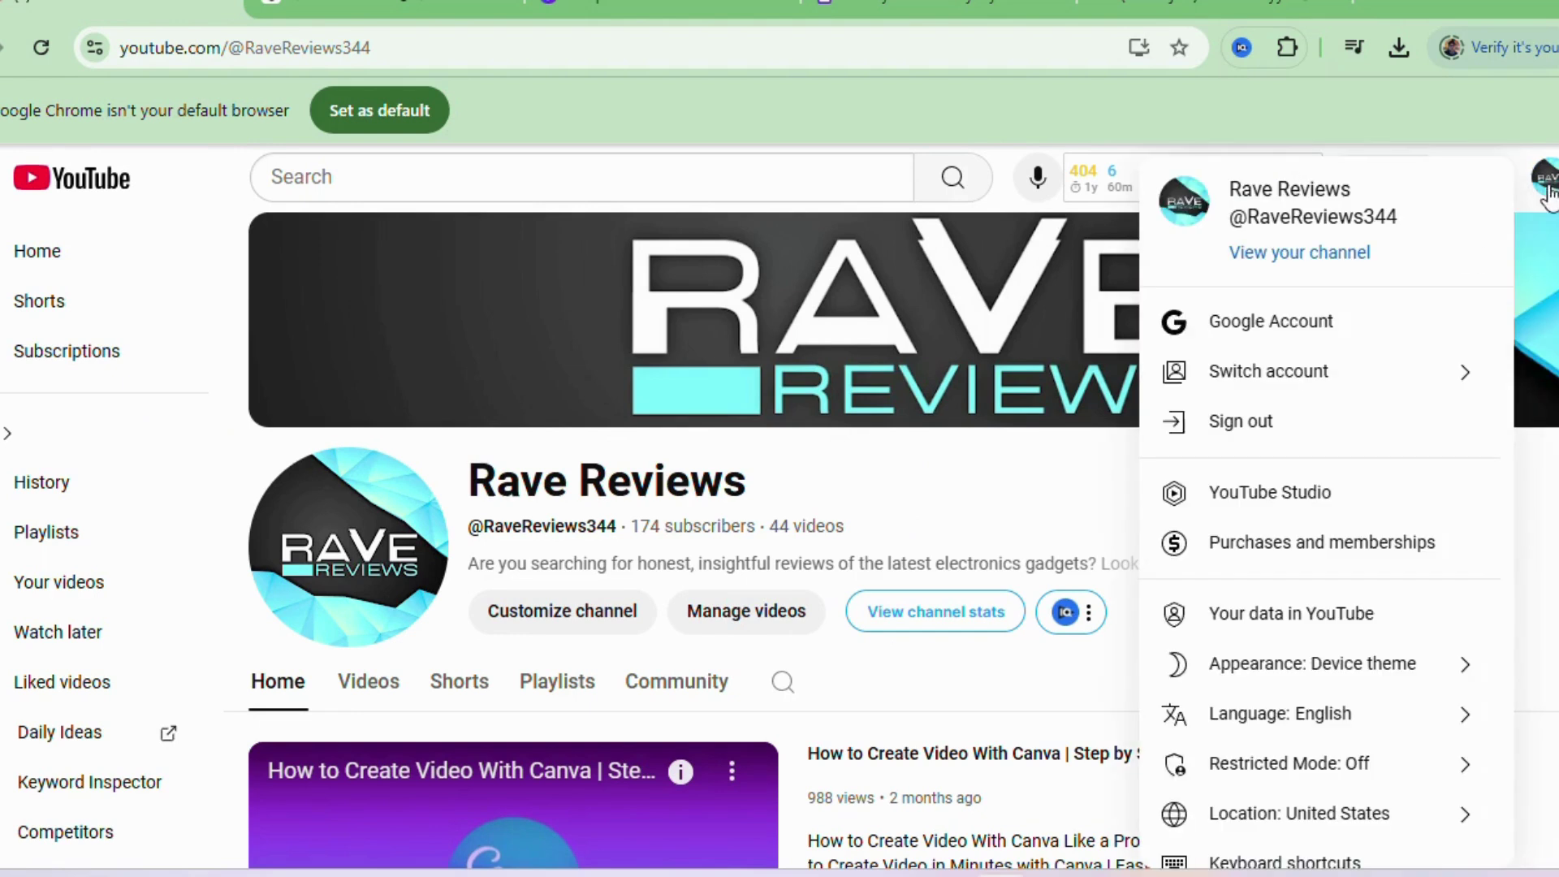
left_click_drag(1252, 241, 1225, 210)
key("ctrl+c")
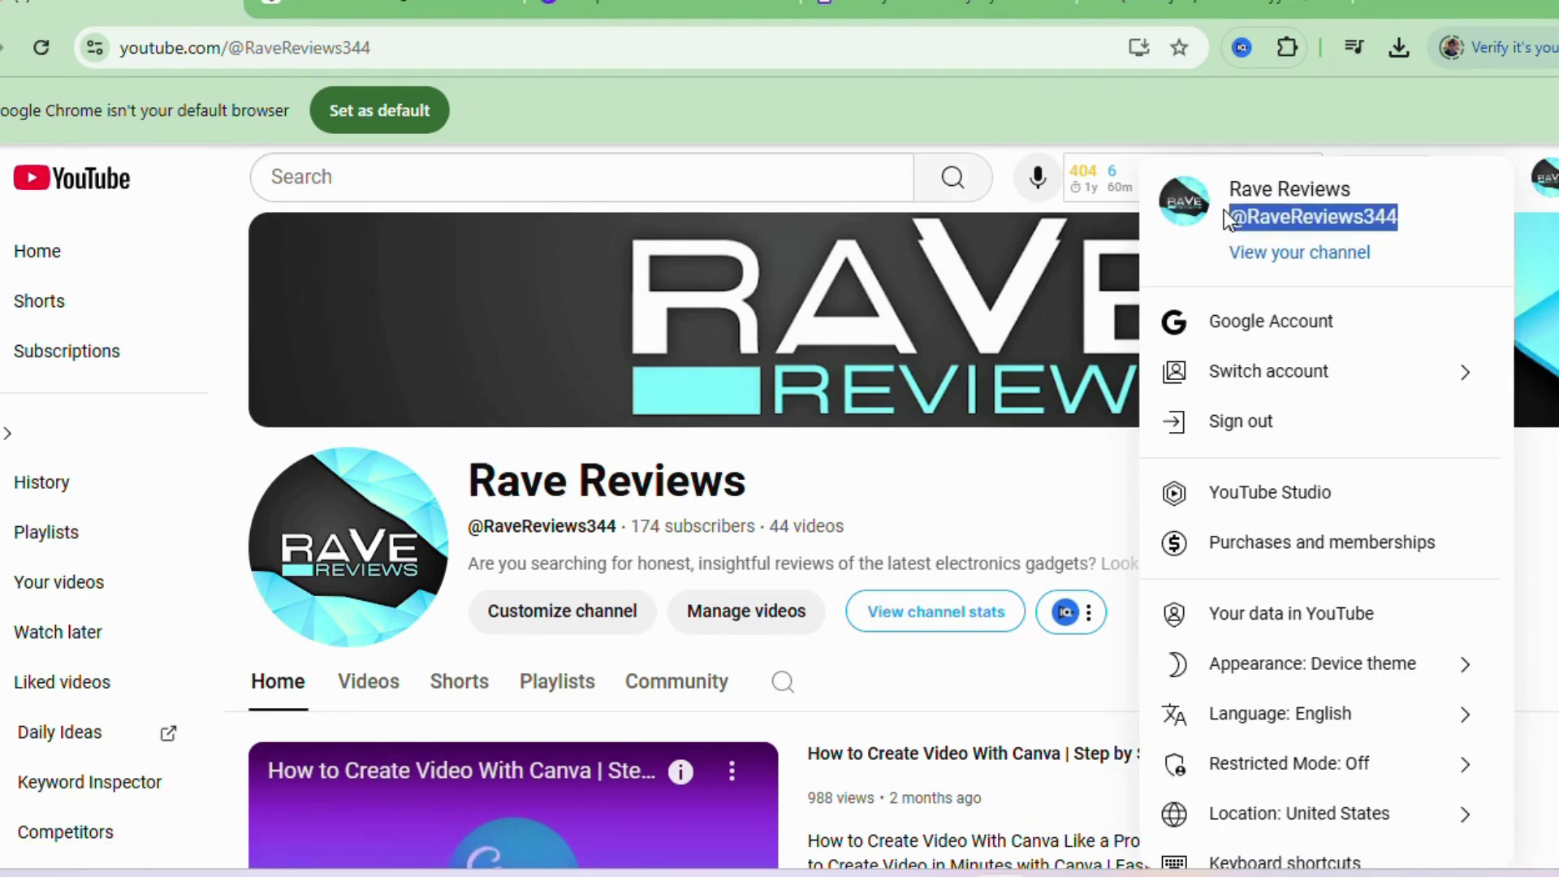
left_click(1005, 6)
double_click(738, 655)
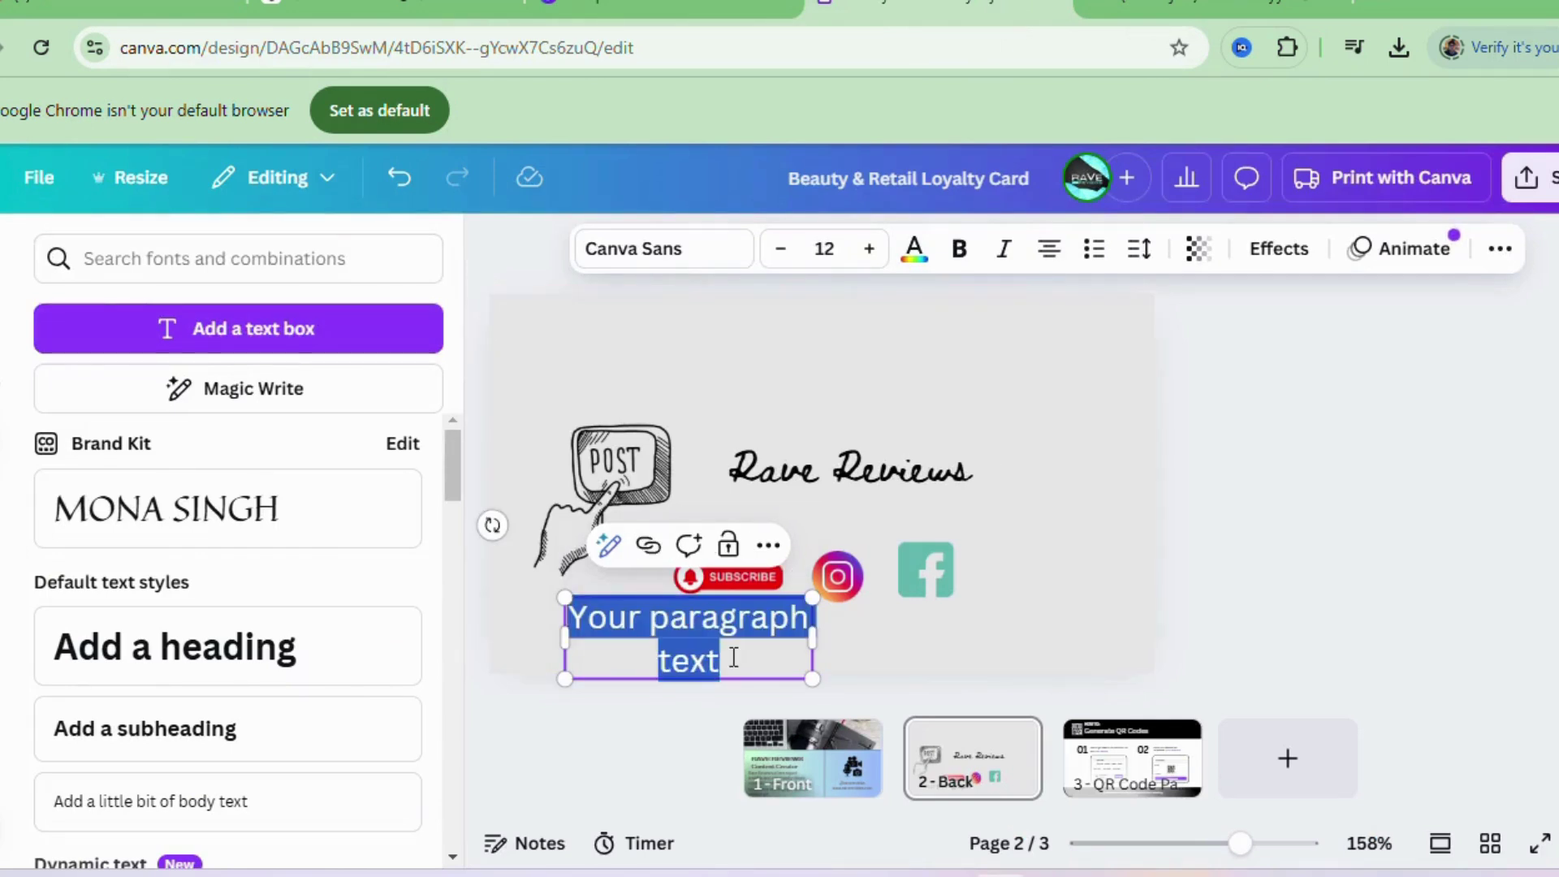
key("ctrl+v")
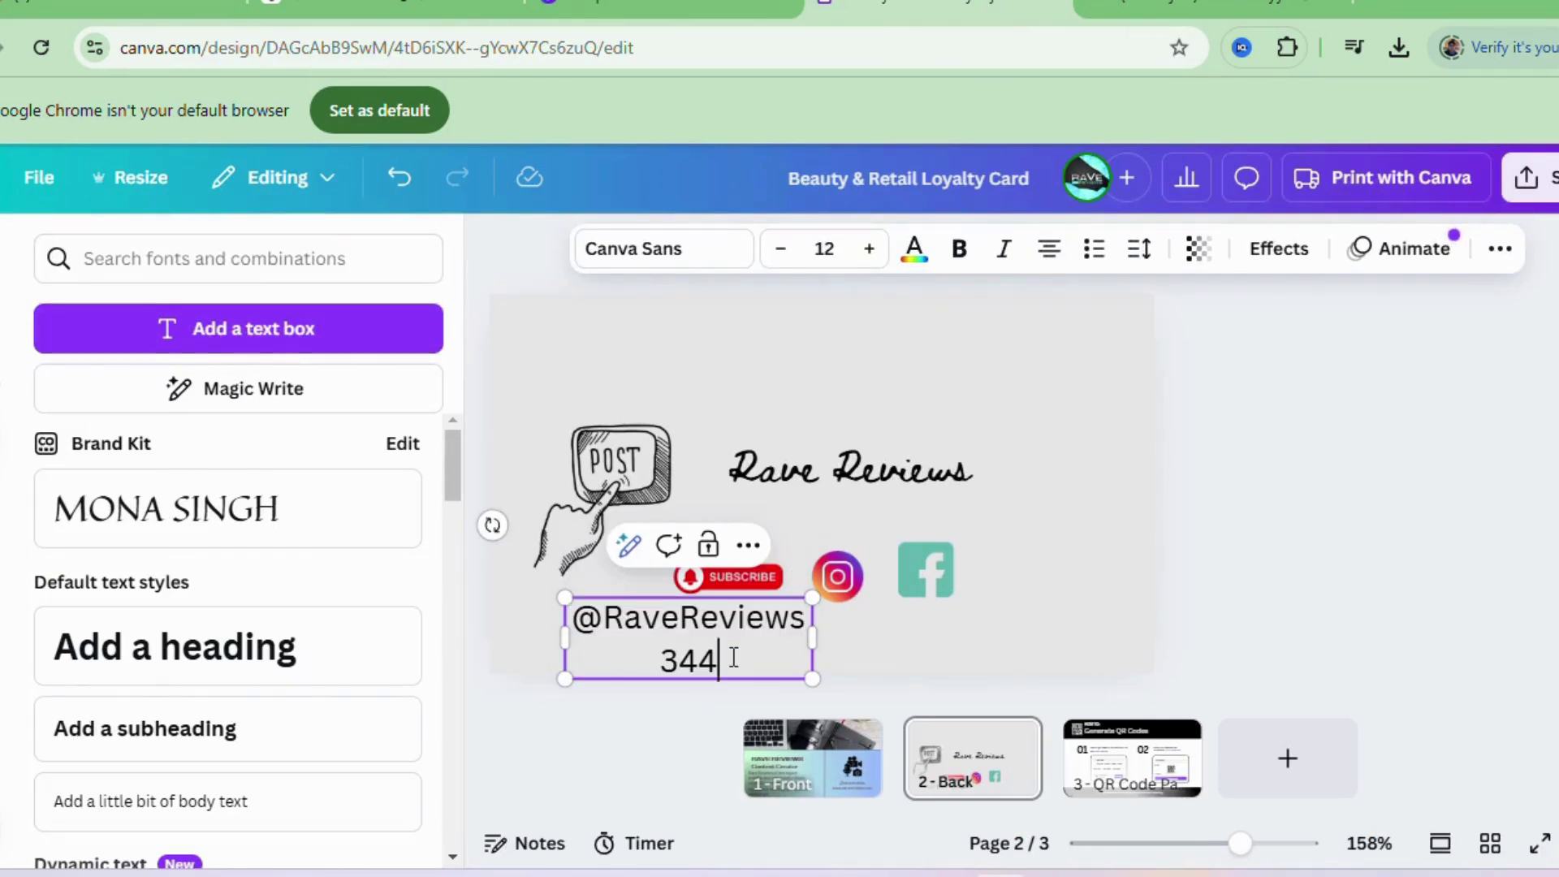
- Widen the channel handle's text box slightly and reduce its font size to 4
left_click_drag(815, 639, 839, 643)
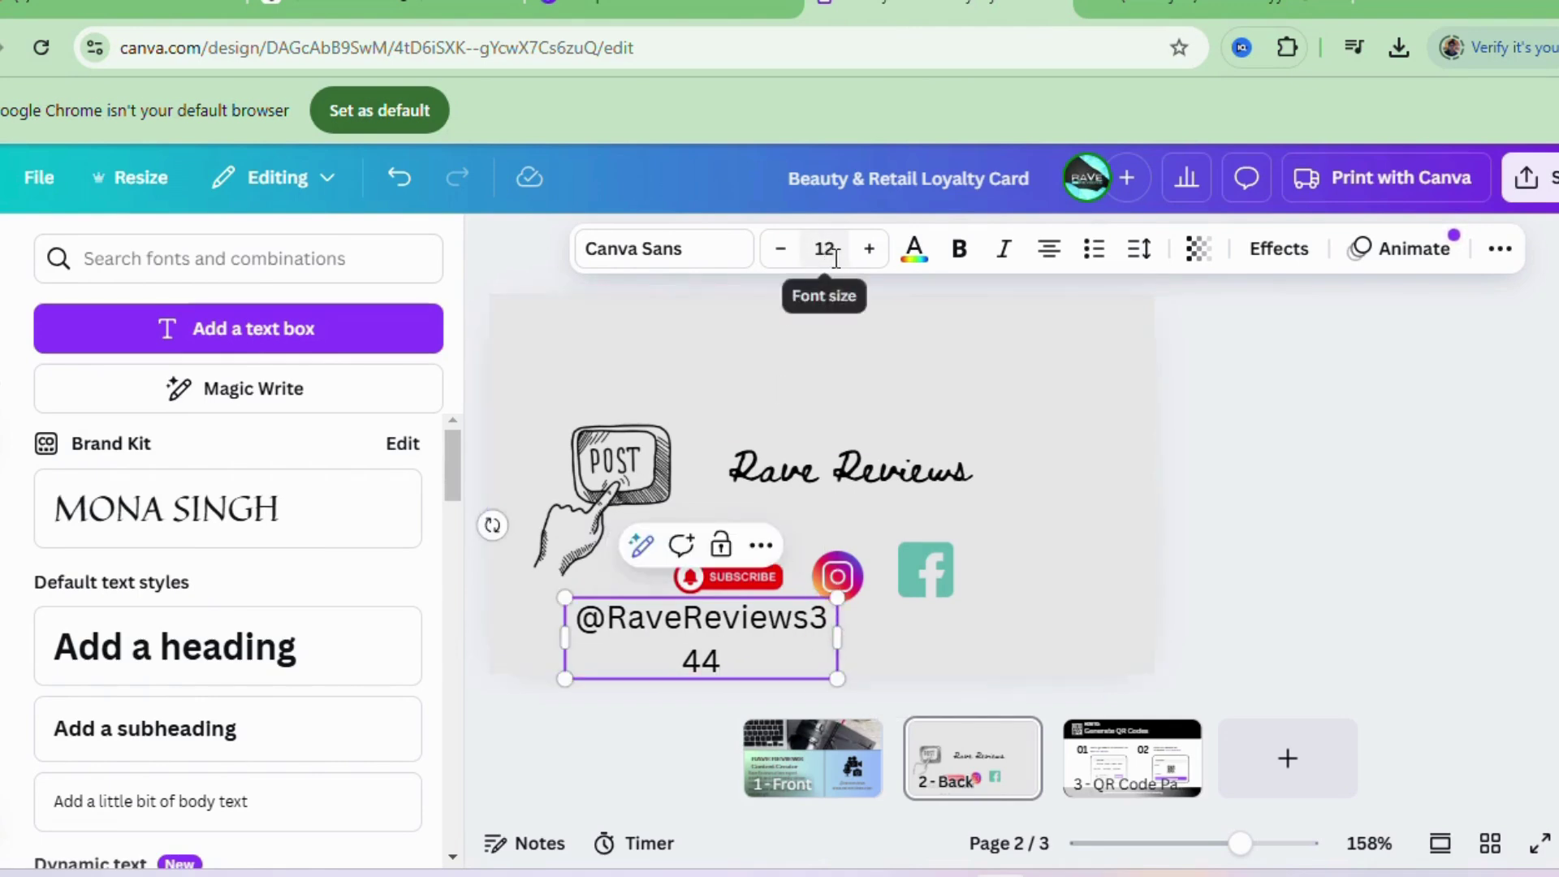
left_click(780, 258)
left_click(779, 258)
left_click(779, 258)
left_click(780, 258)
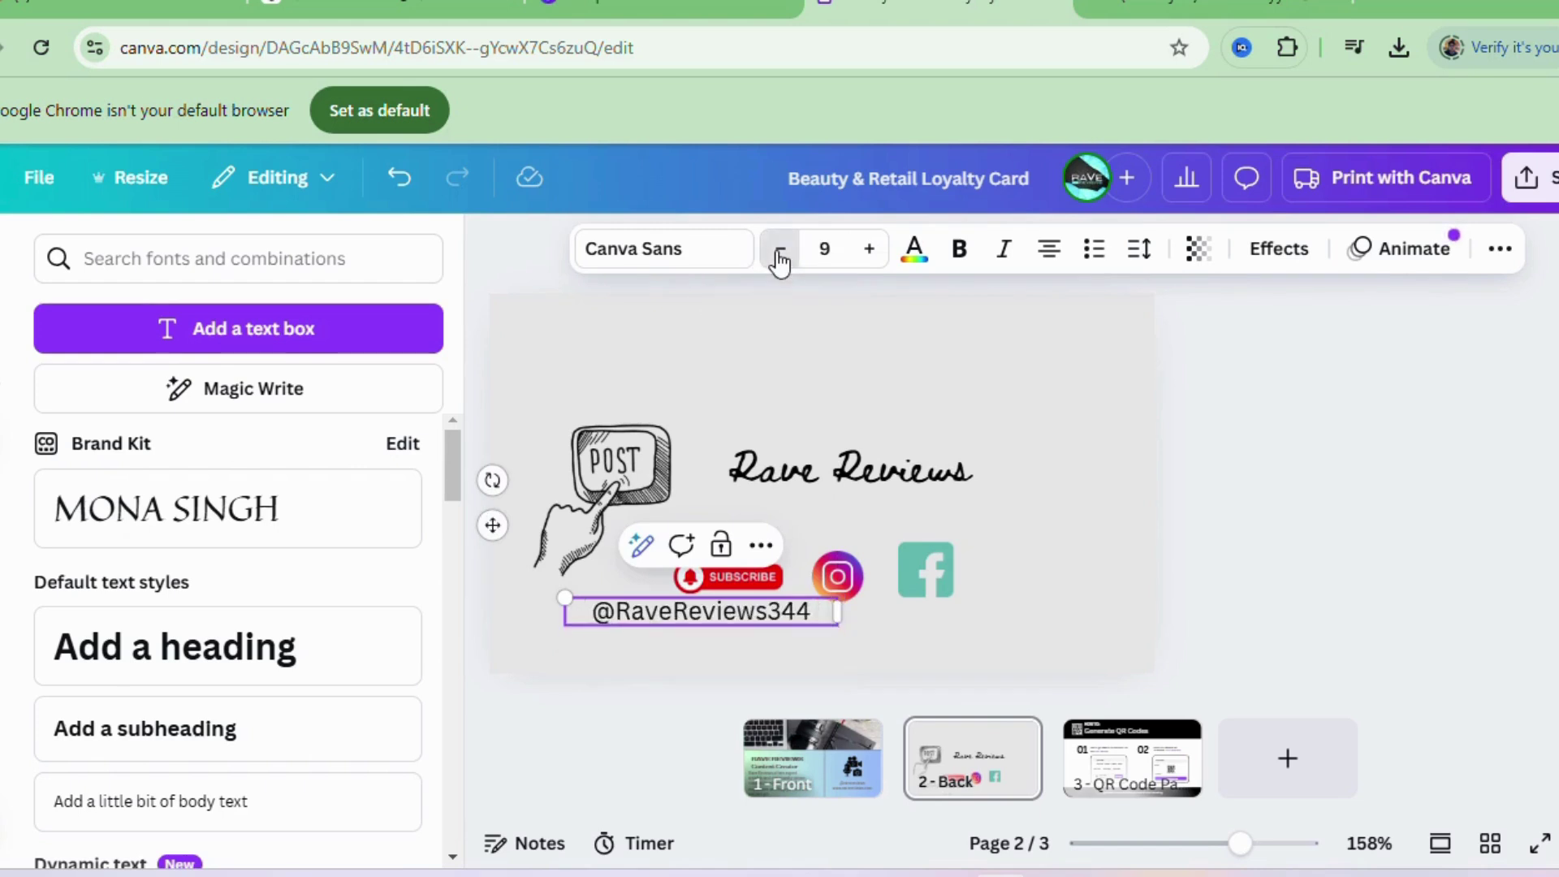
left_click(780, 258)
left_click(780, 258)
left_click(780, 258)
left_click(780, 259)
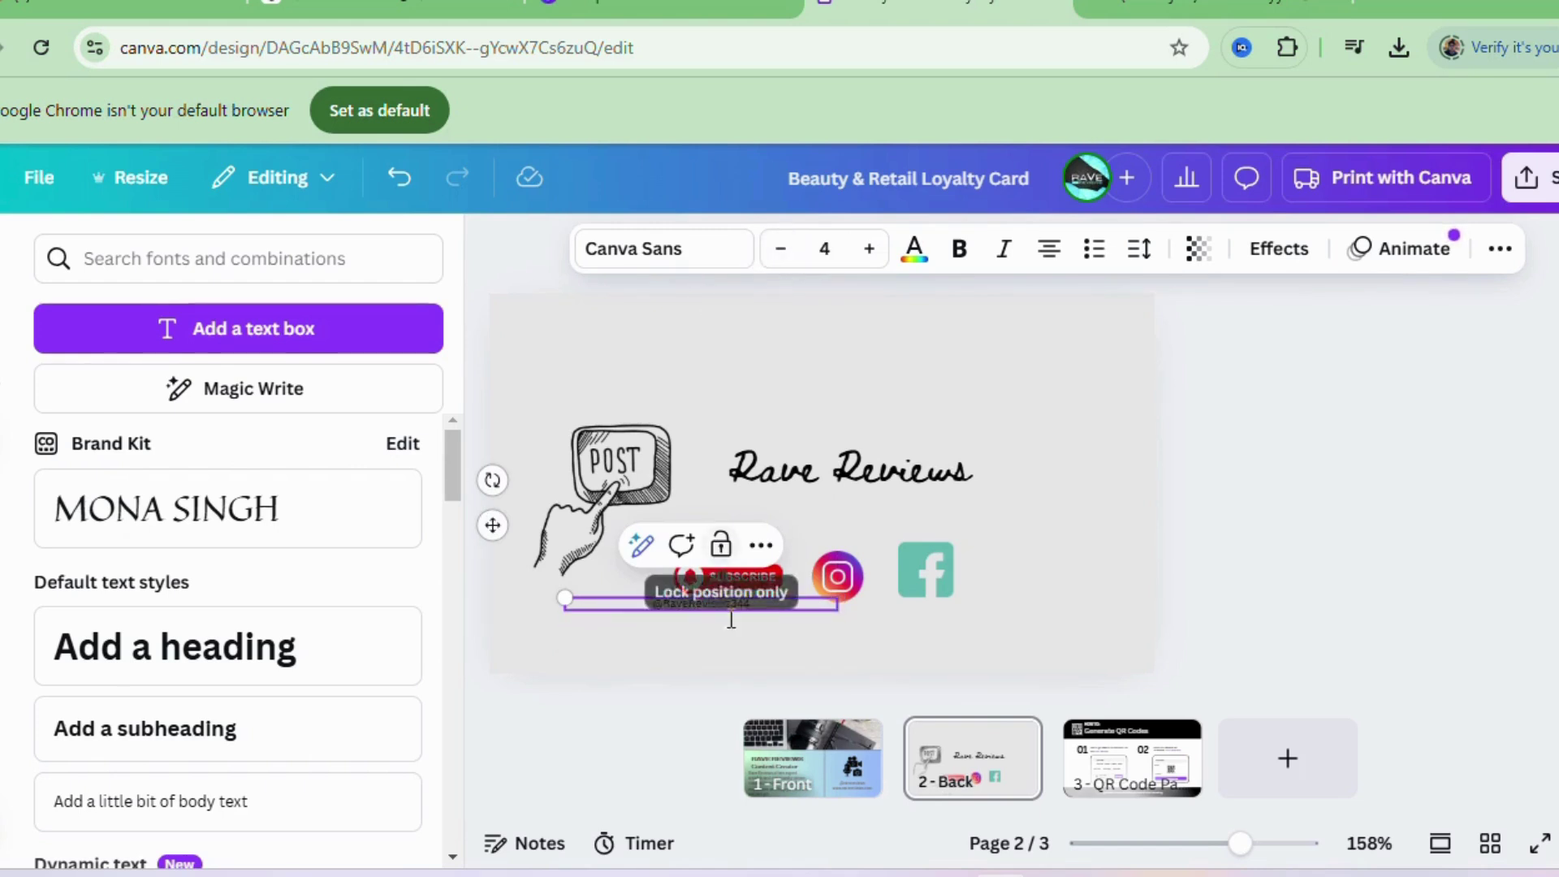
left_click(864, 627)
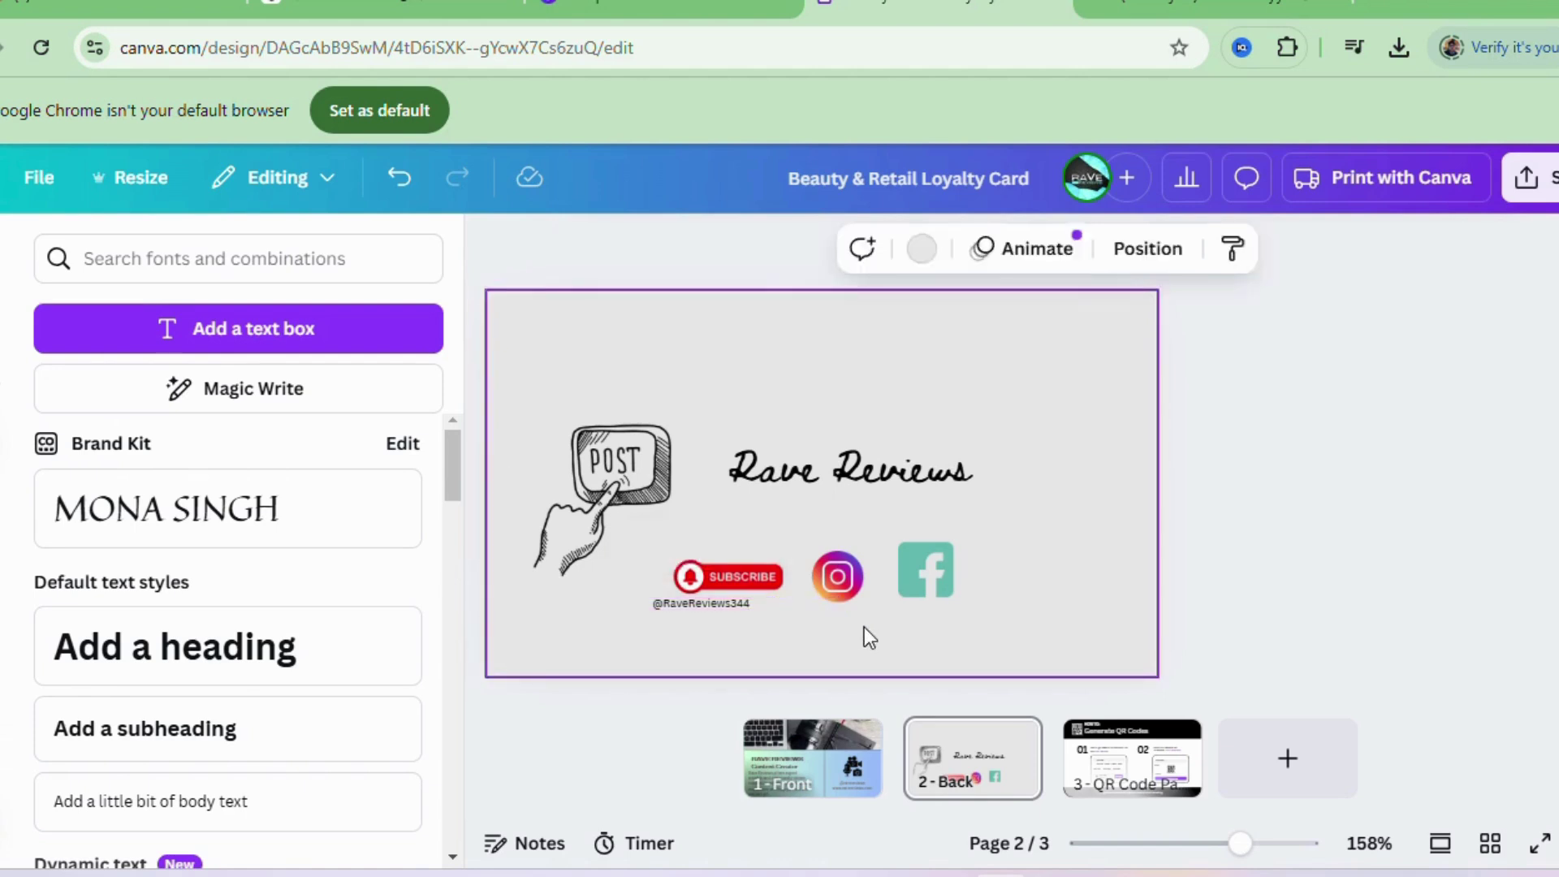
- Move the channel handle text beneath the Instagram icon and nudge that icon slightly up
left_click(748, 605)
left_click_drag(747, 605, 883, 618)
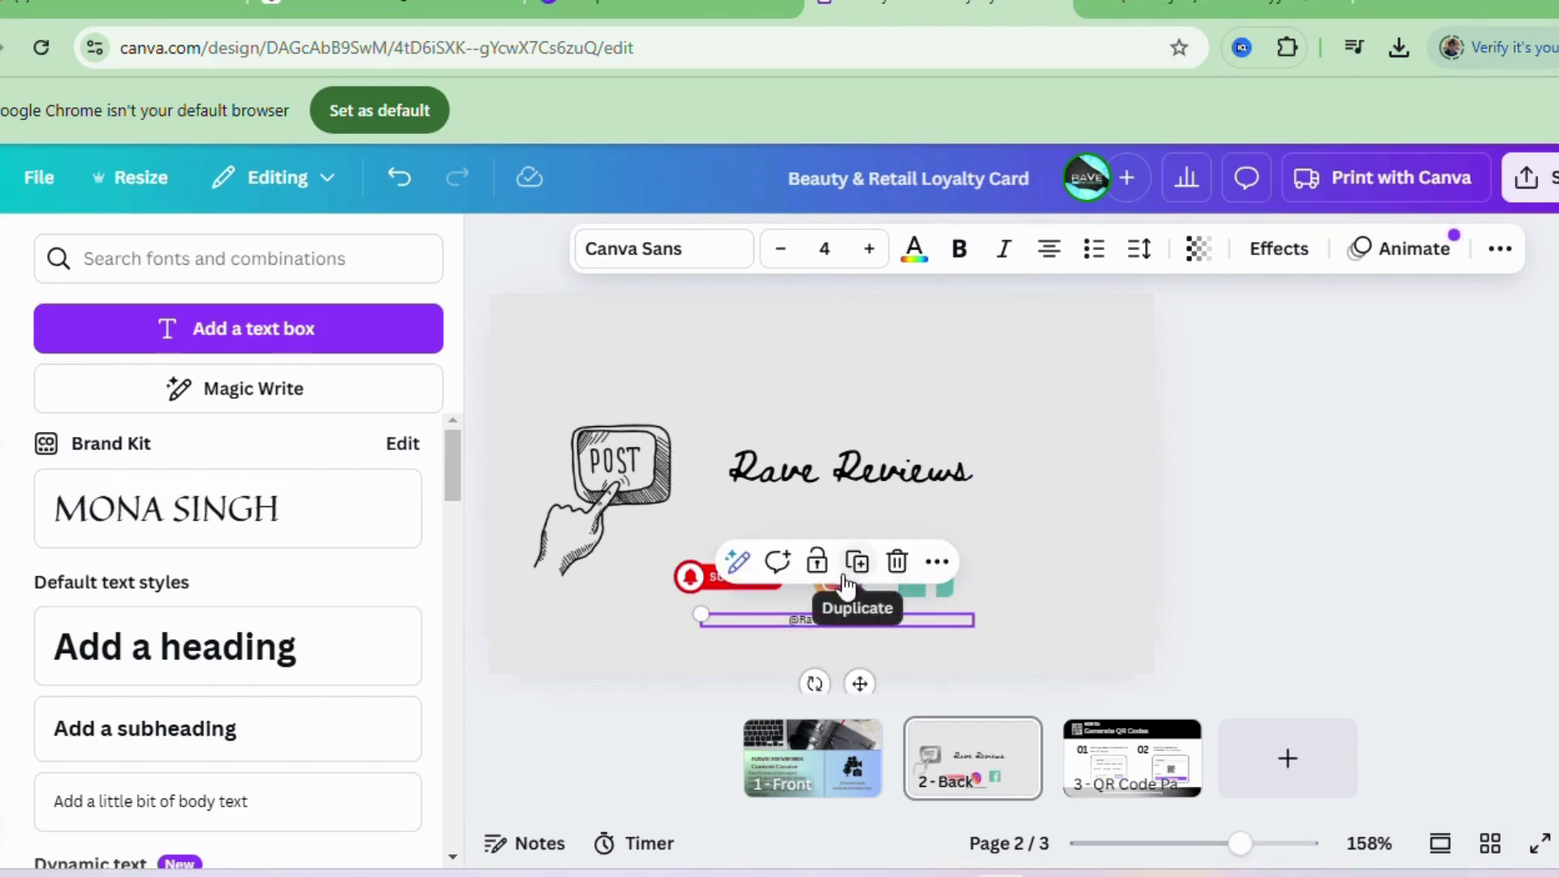
left_click(1022, 579)
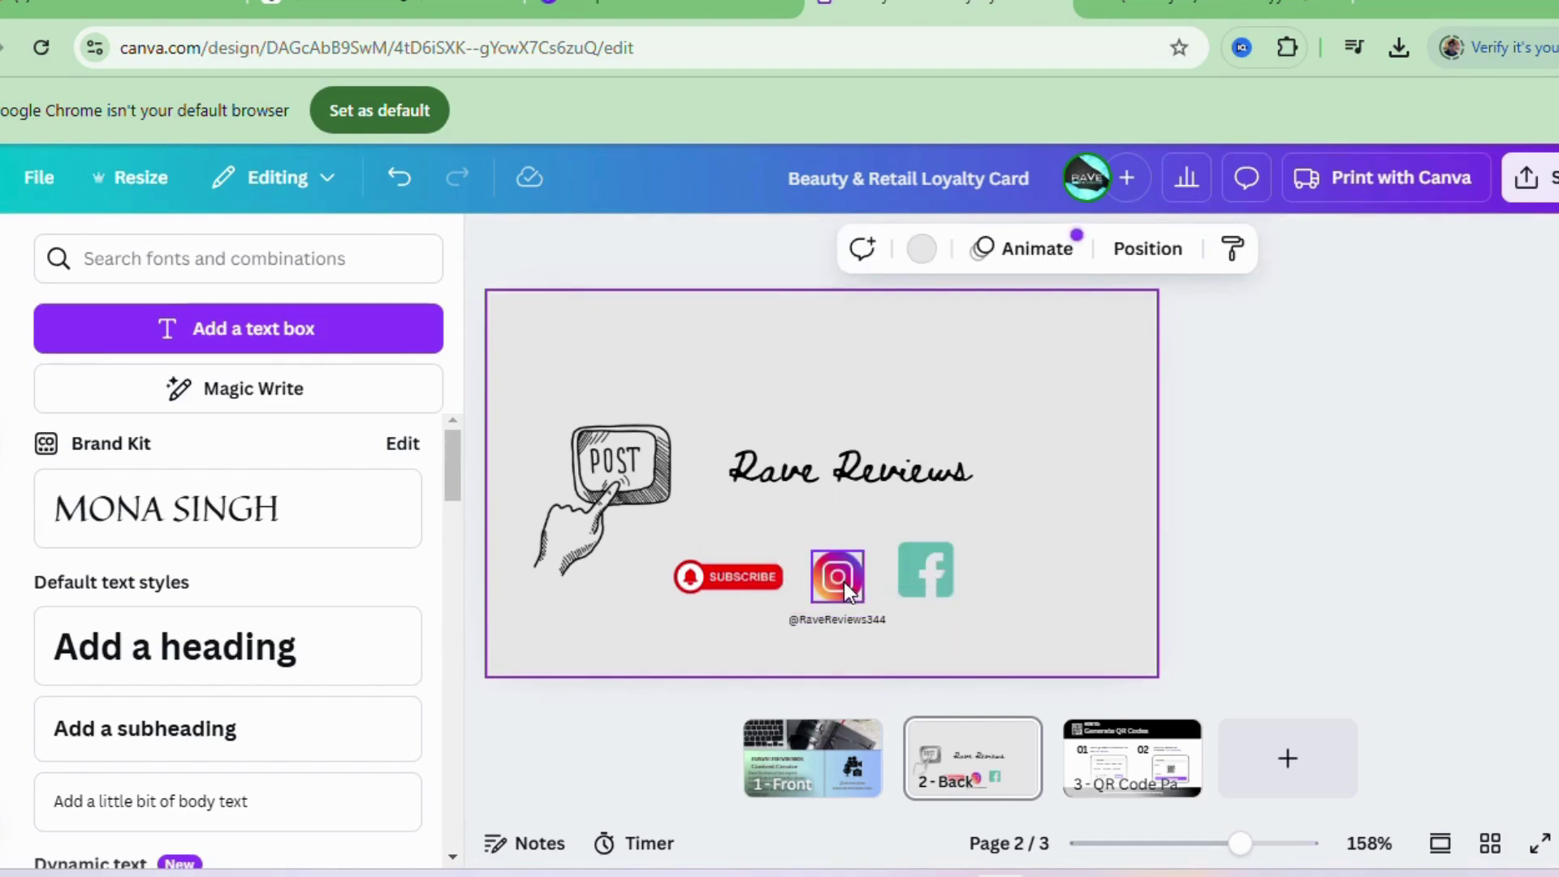
left_click_drag(844, 581, 842, 575)
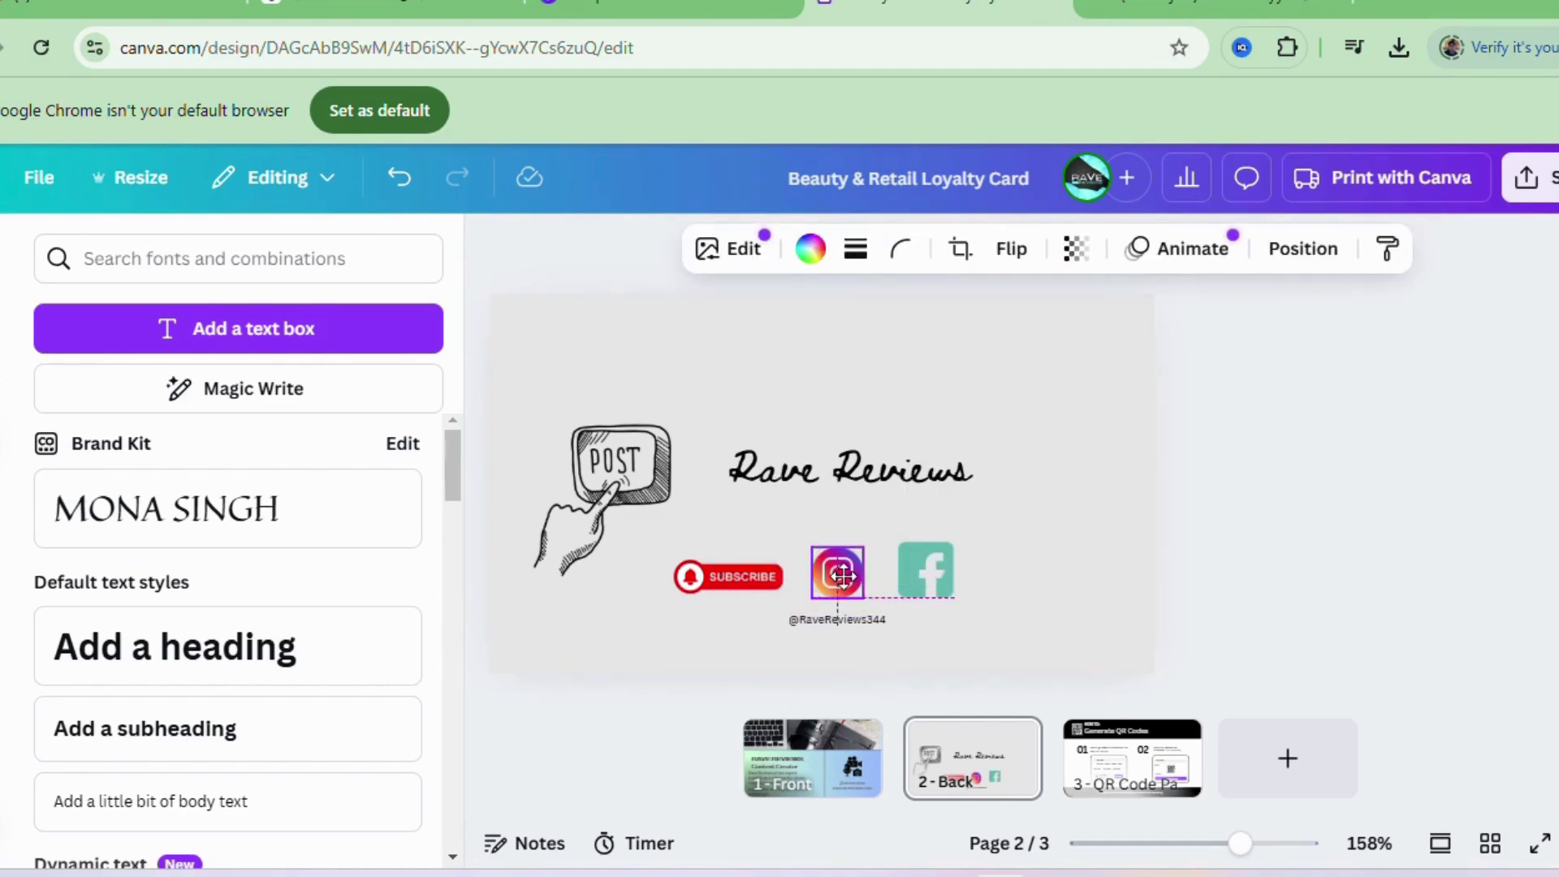
left_click(958, 575)
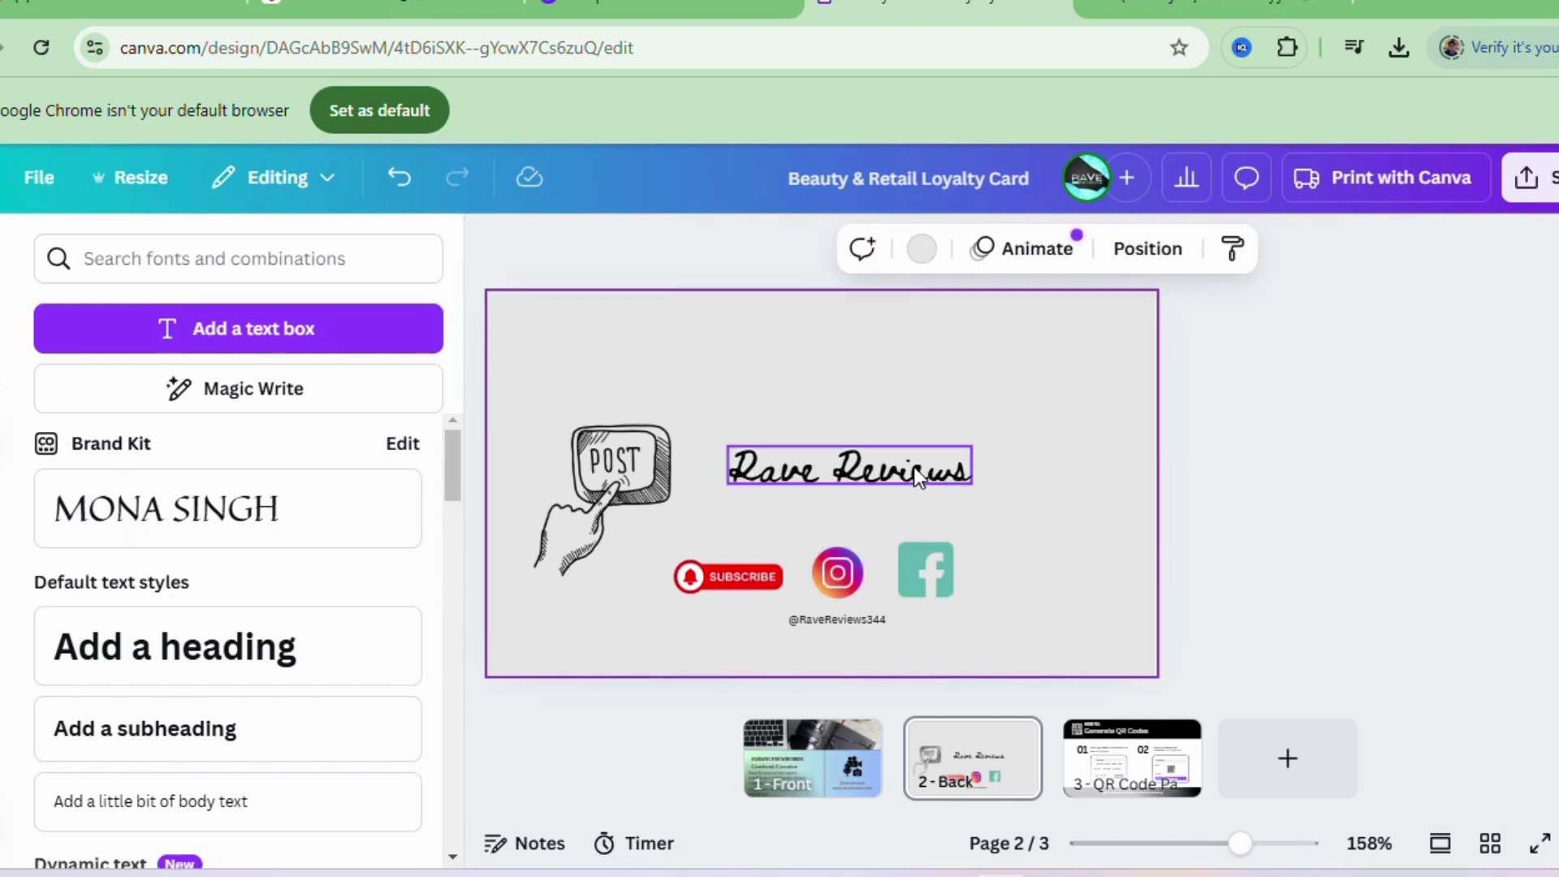
- Delete the third page with the QR code instructions from the design
left_click(1123, 776)
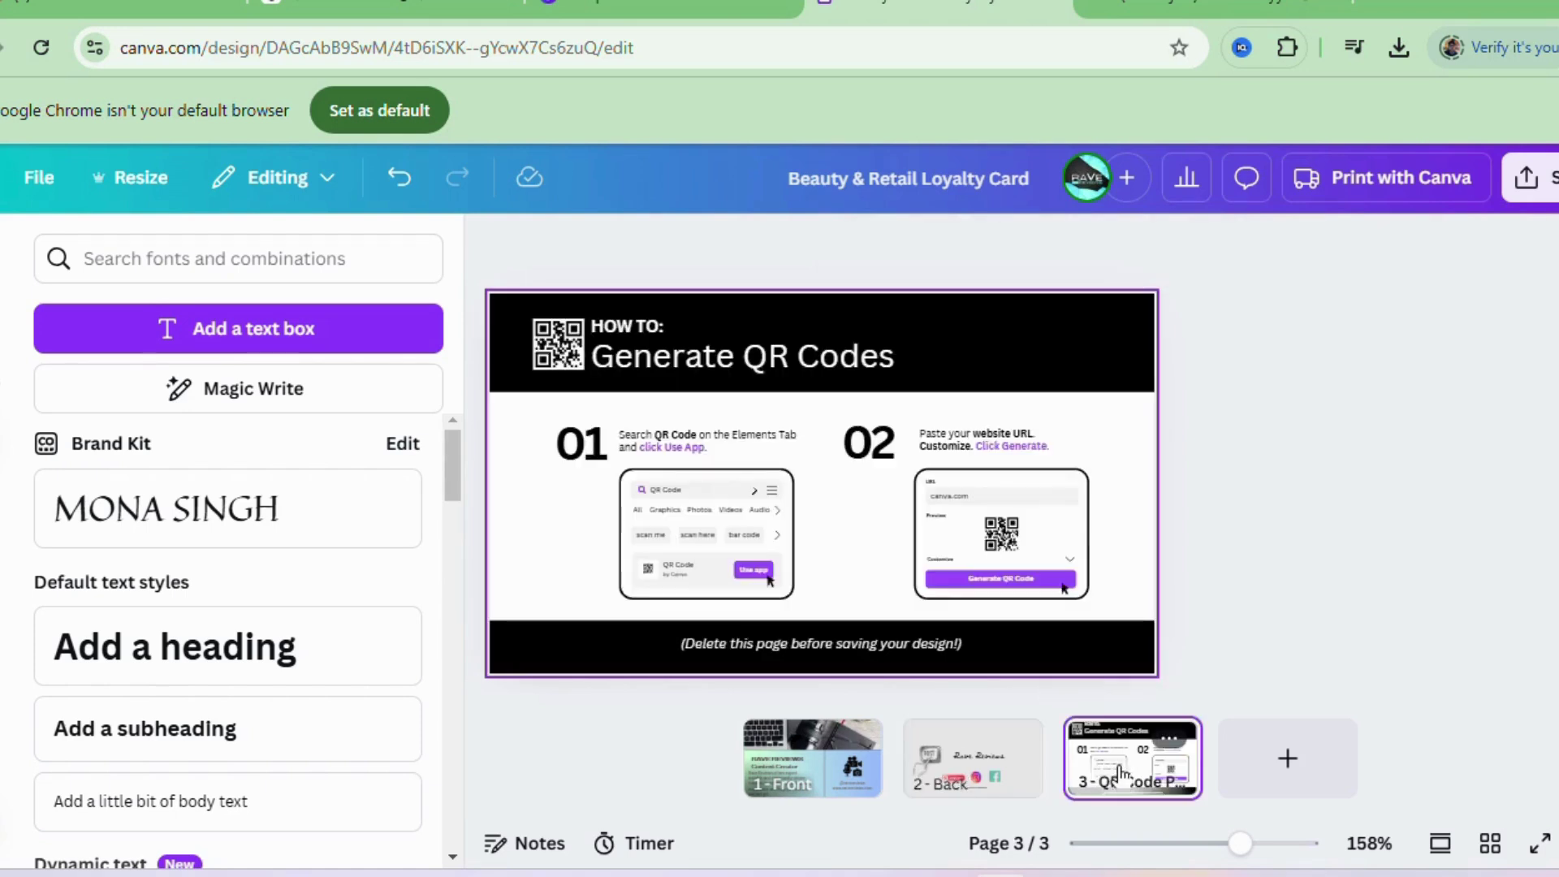
key("Delete")
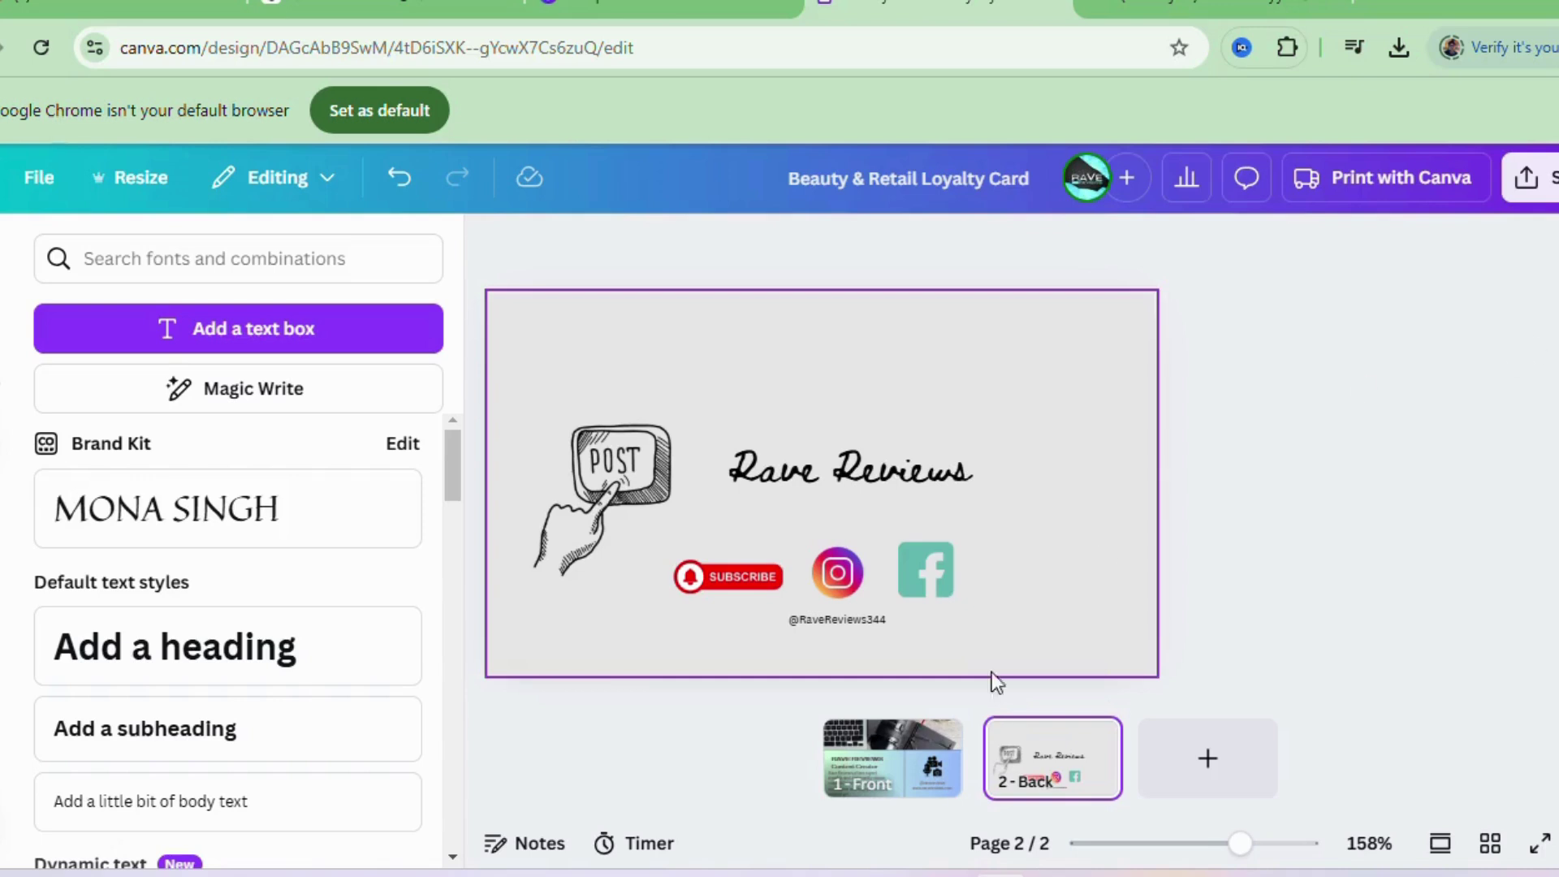
- Review the Print with Canva business card options for pages, paper type, finish, corners and quantity, and close them
left_click(1390, 187)
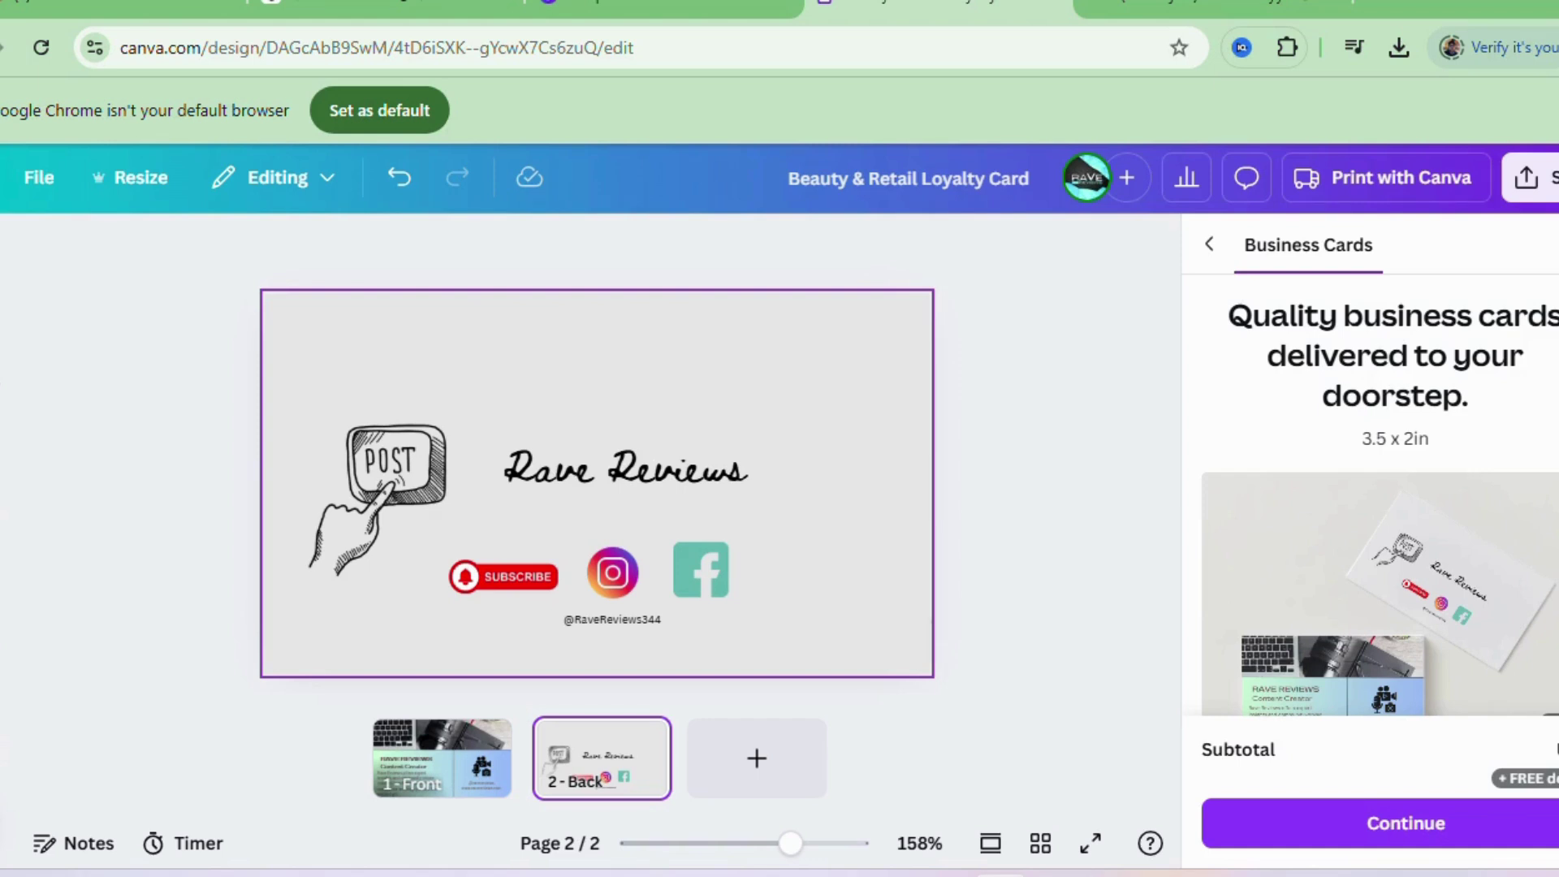
scroll(1381, 488, "down", 1)
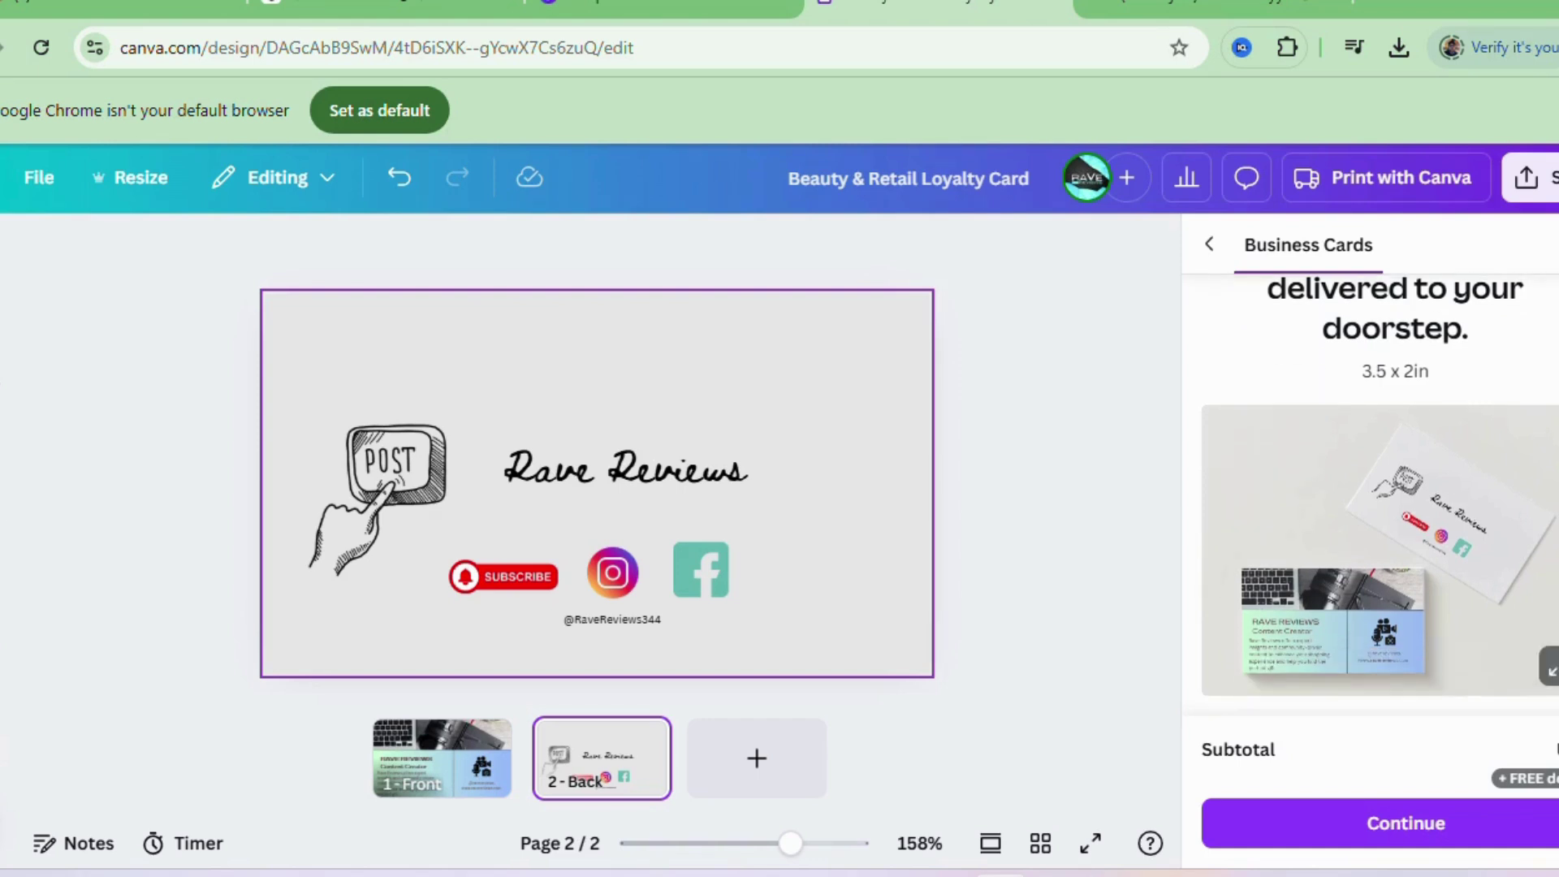
scroll(1380, 487, "down", 5)
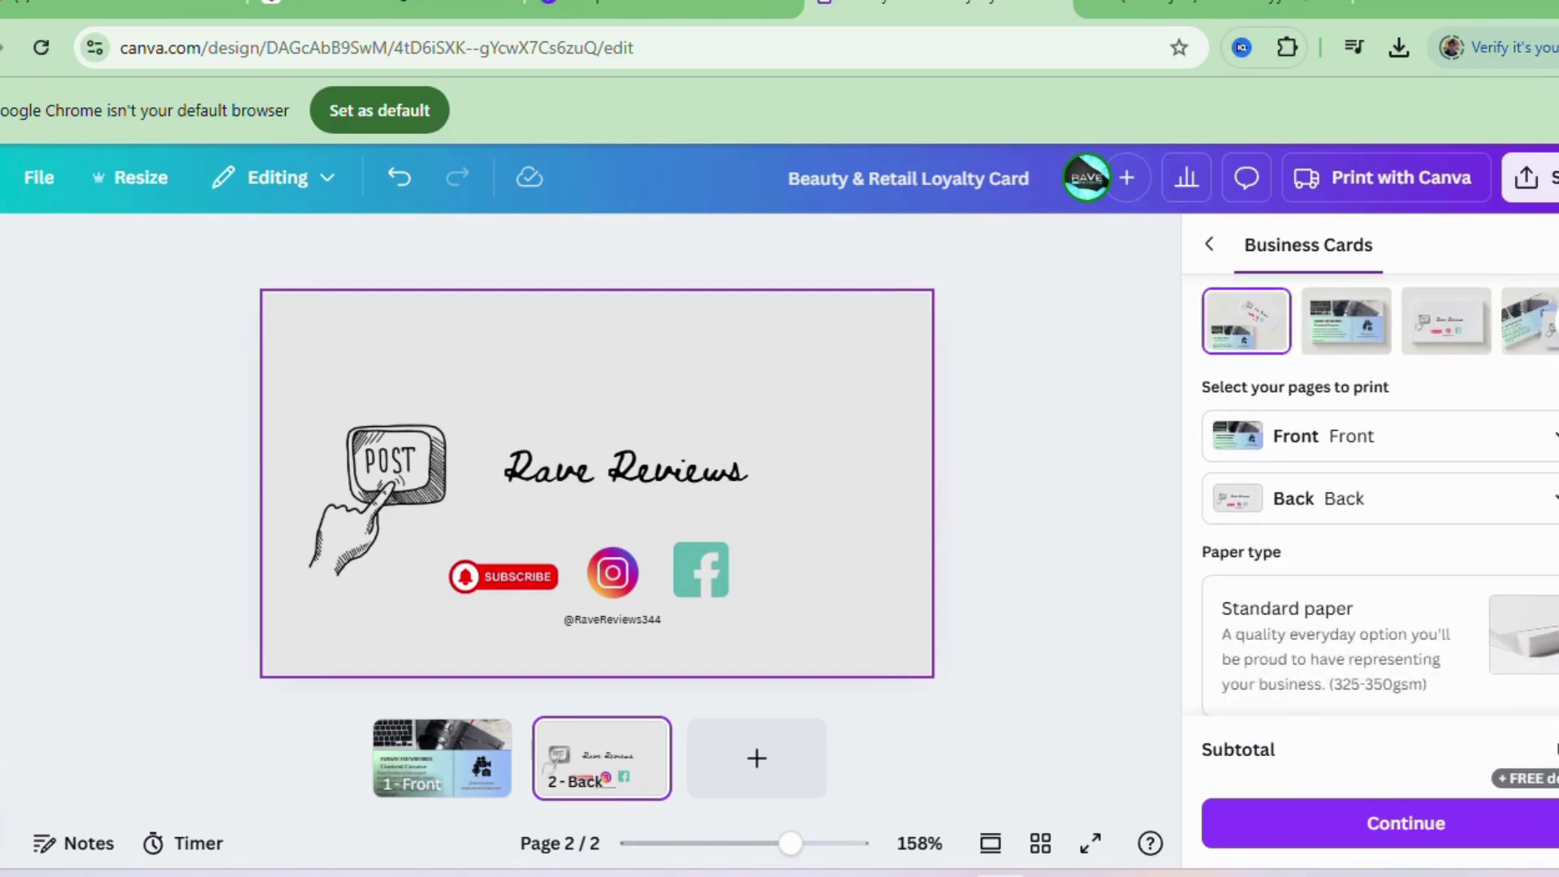
scroll(1381, 487, "down", 8)
scroll(1381, 487, "up", 9)
scroll(1381, 487, "down", 3)
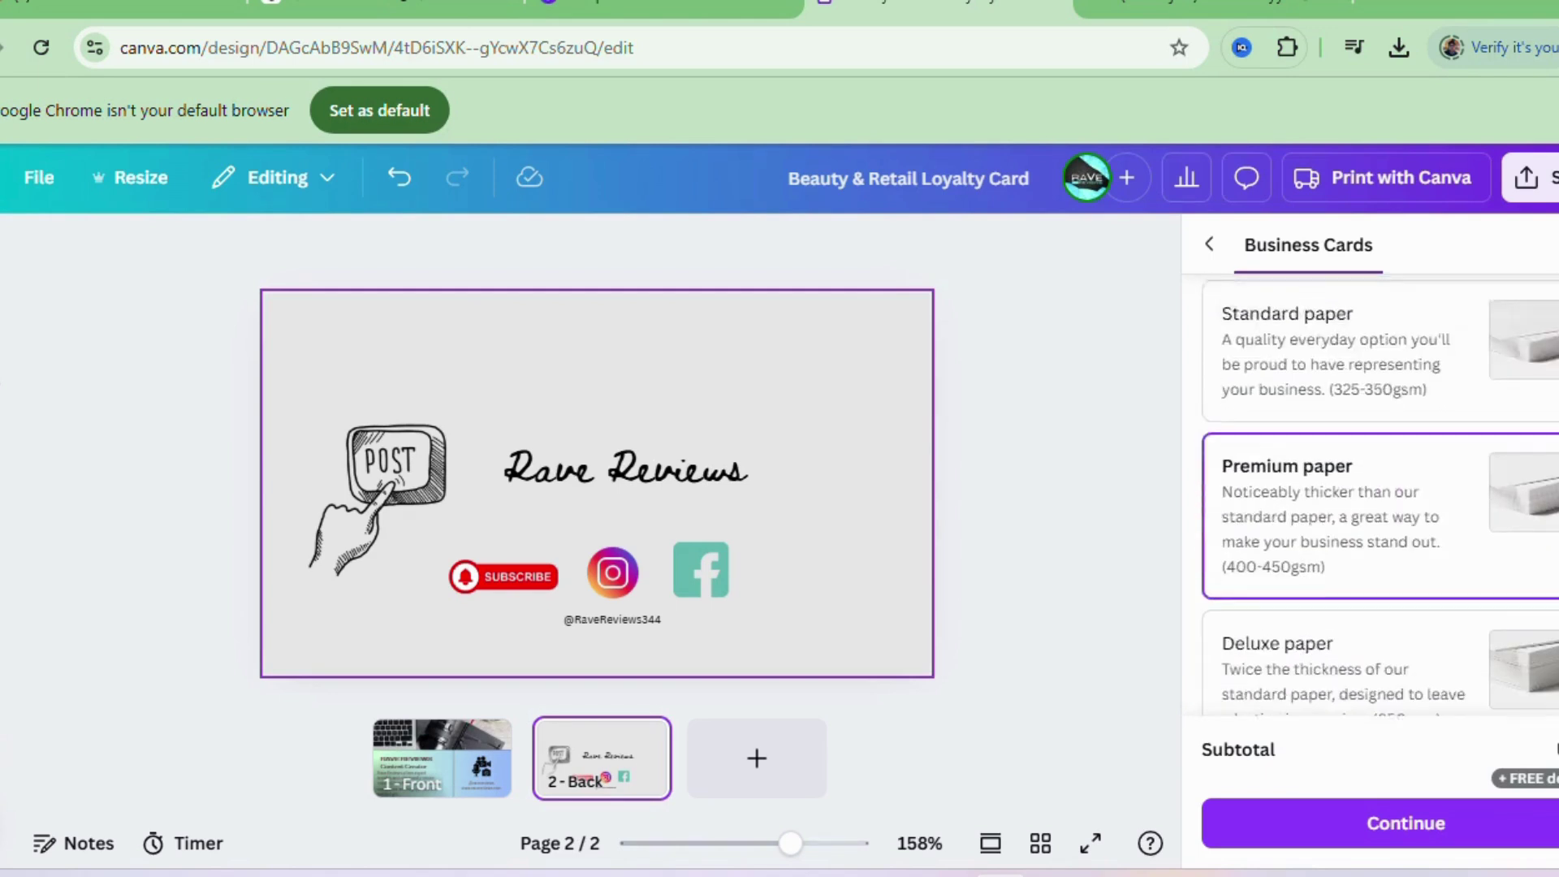
scroll(1380, 495, "down", 7)
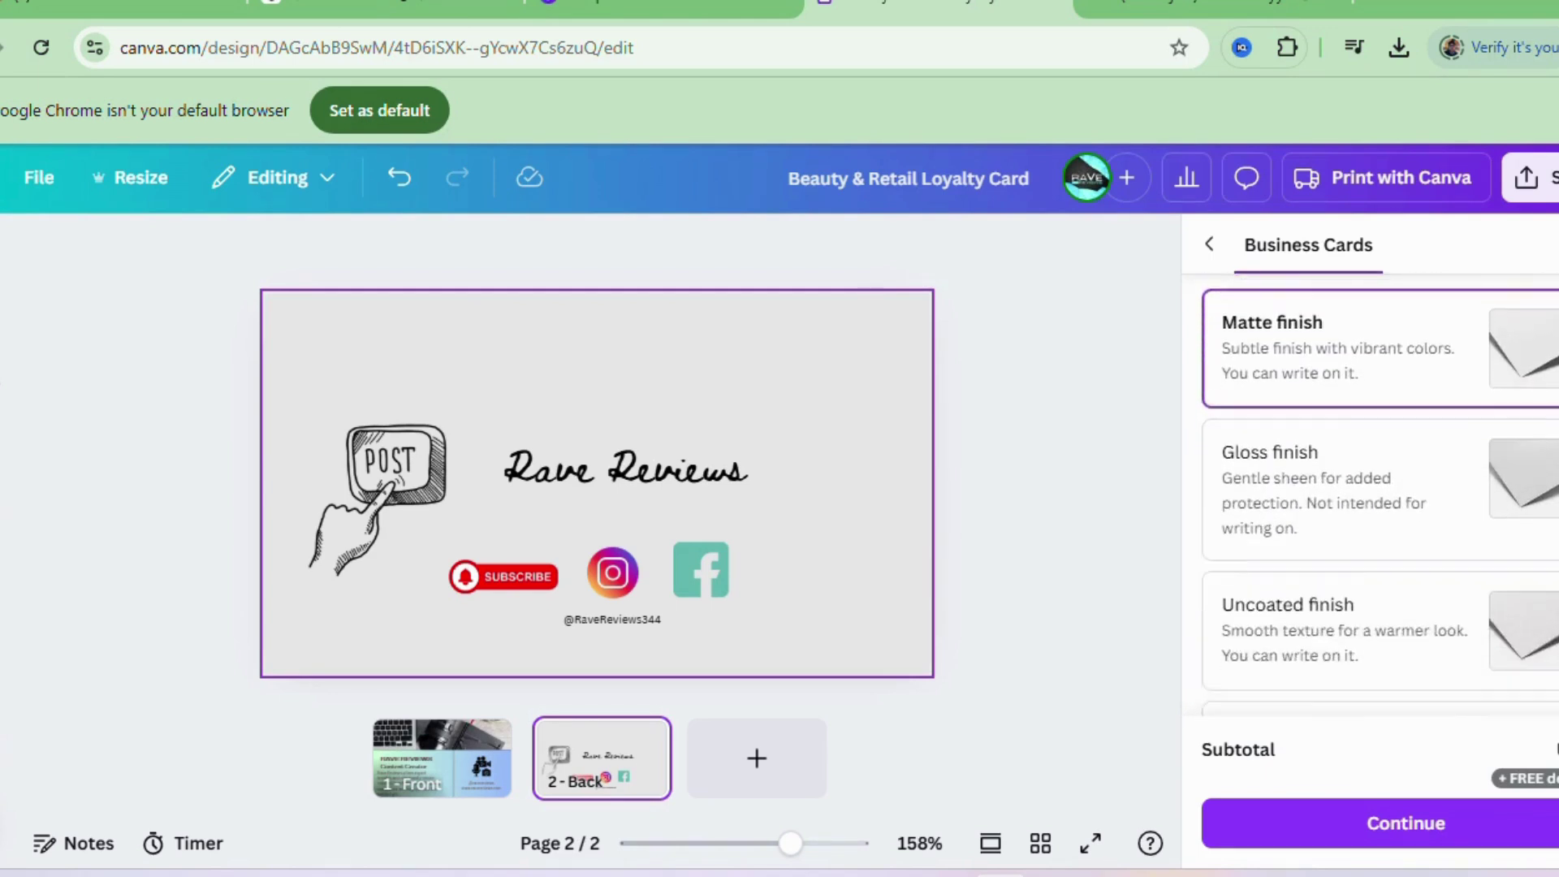
scroll(1381, 496, "down", 5)
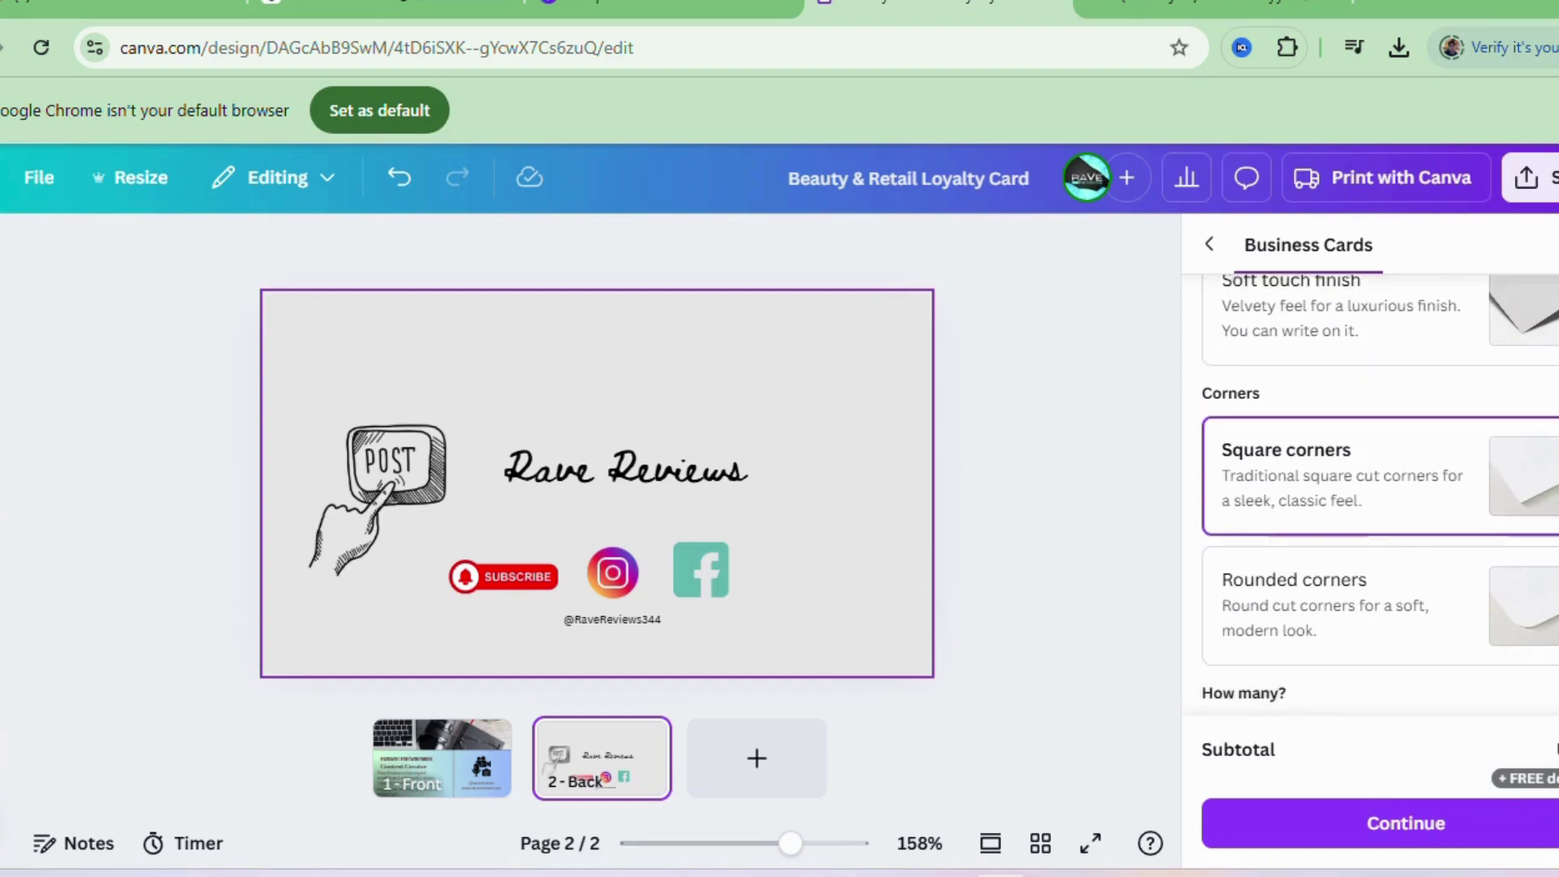
scroll(1380, 496, "down", 1)
scroll(1380, 496, "down", 1)
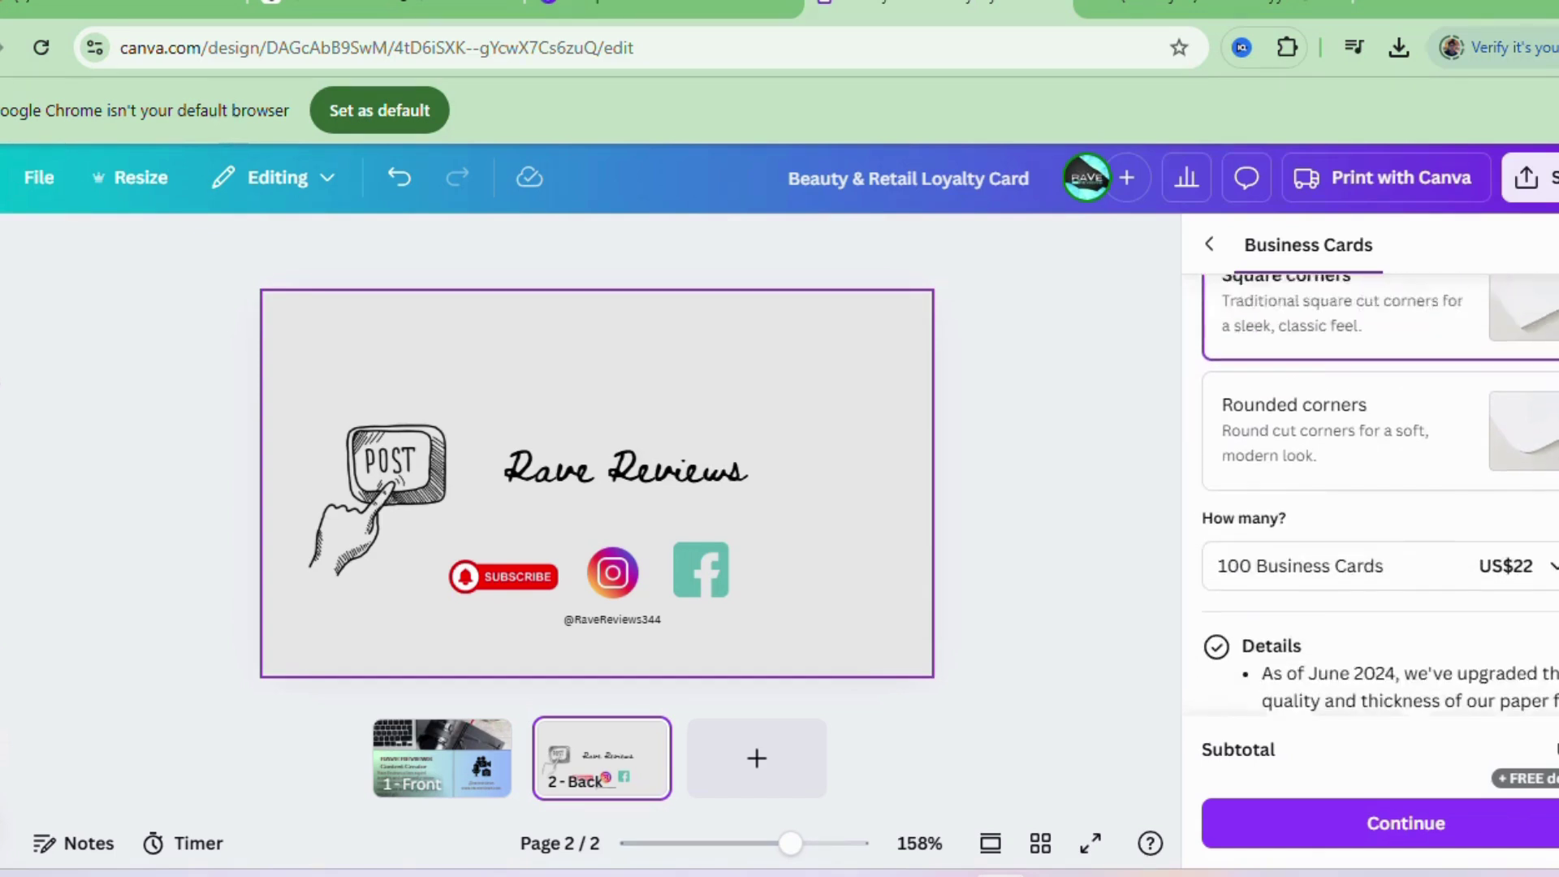
scroll(1380, 496, "up", 12)
scroll(1381, 495, "up", 5)
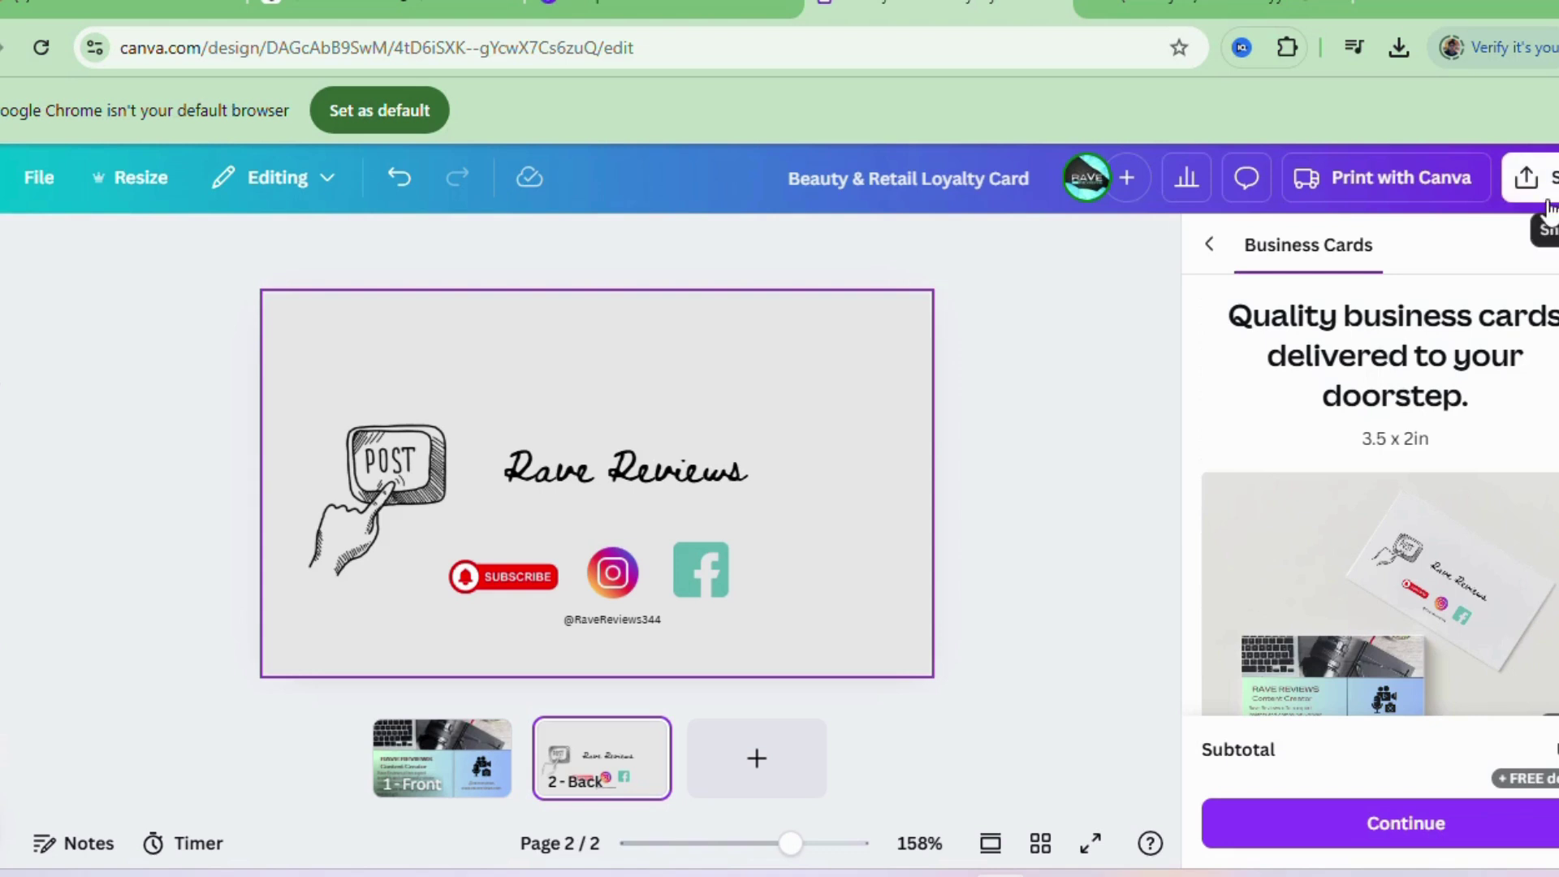
key("Escape")
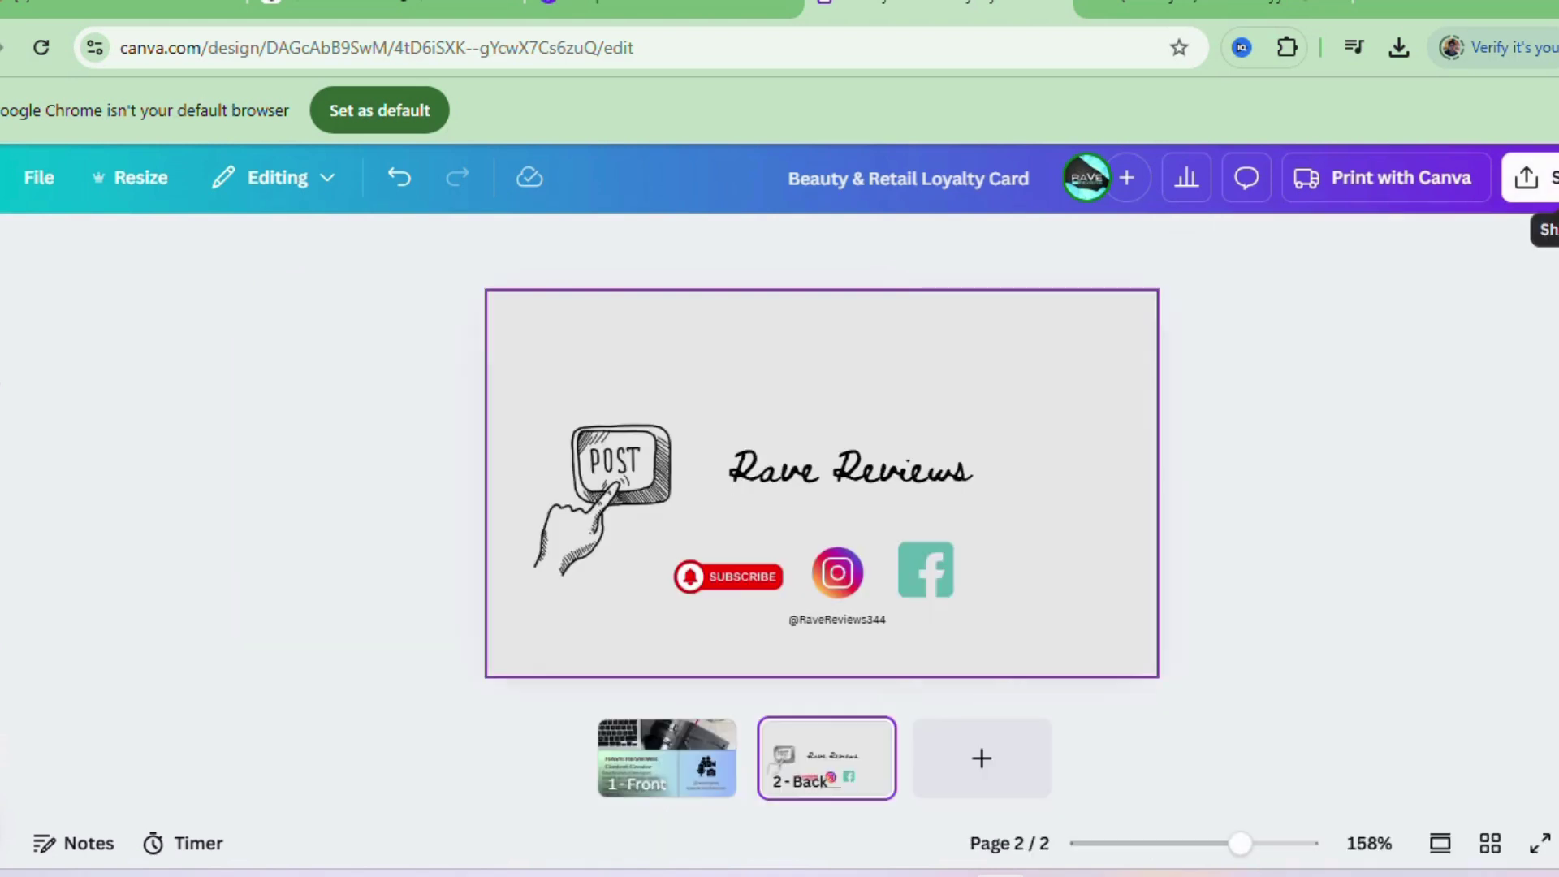
- Open the design's download settings and choose PDF Print as the file type
left_click(1531, 177)
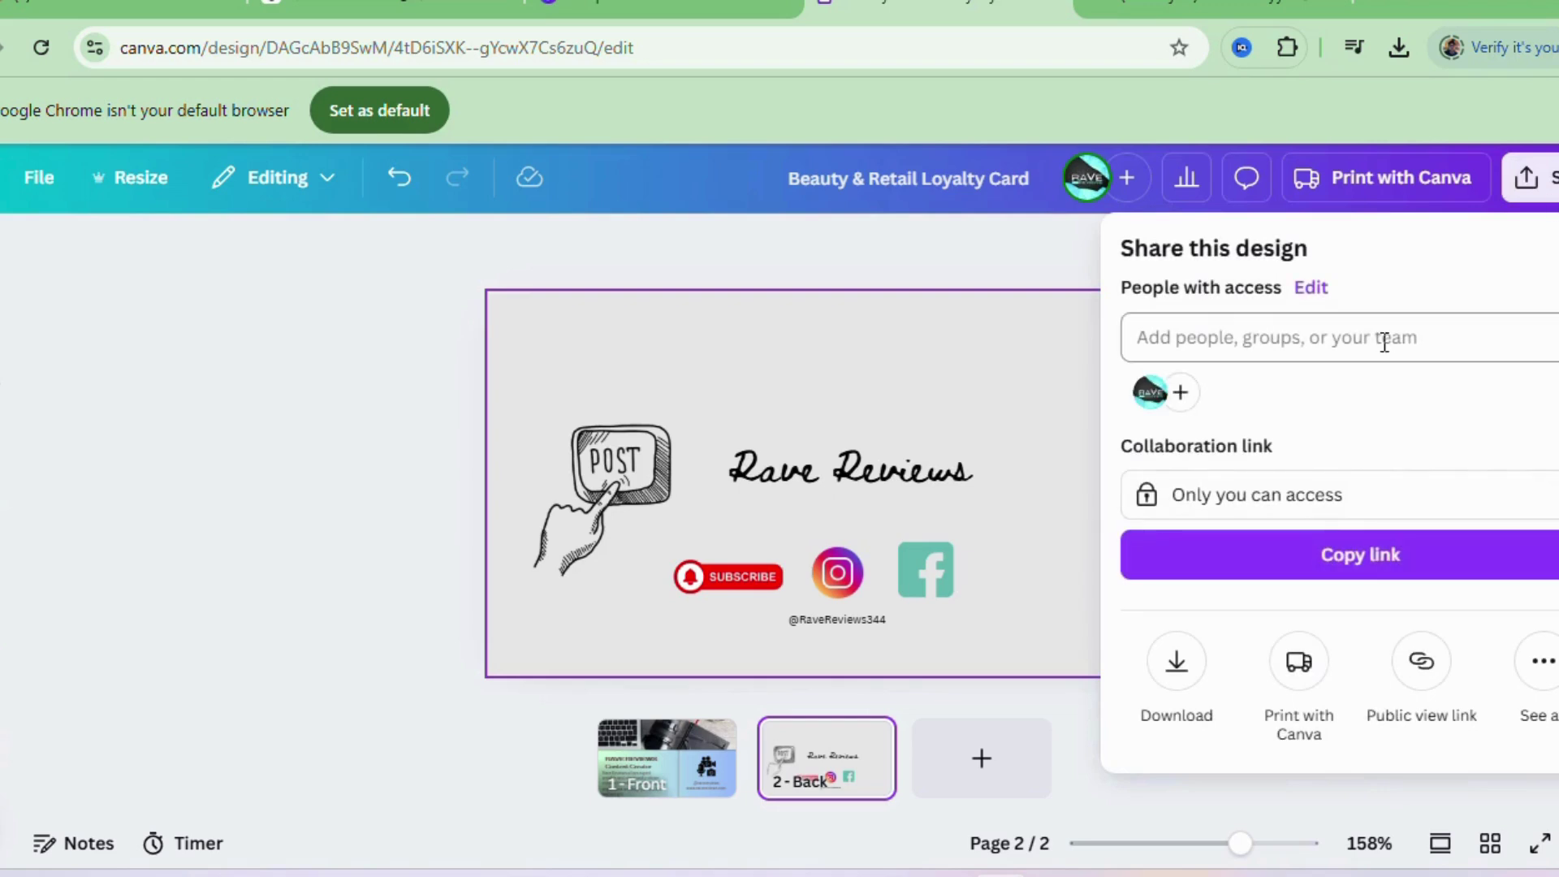
left_click(1179, 666)
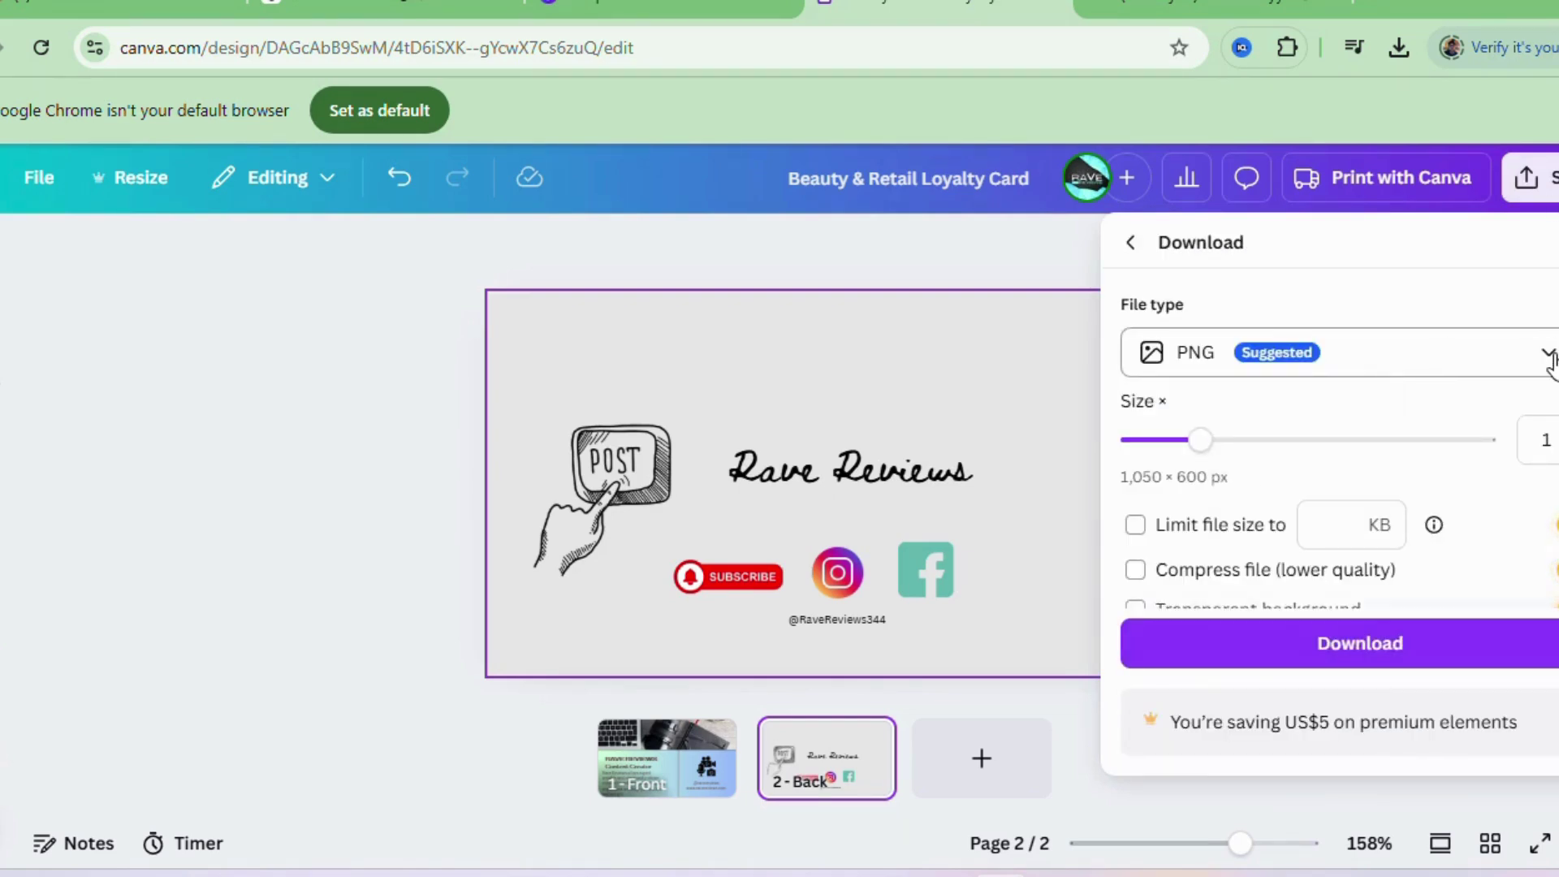
left_click(1547, 354)
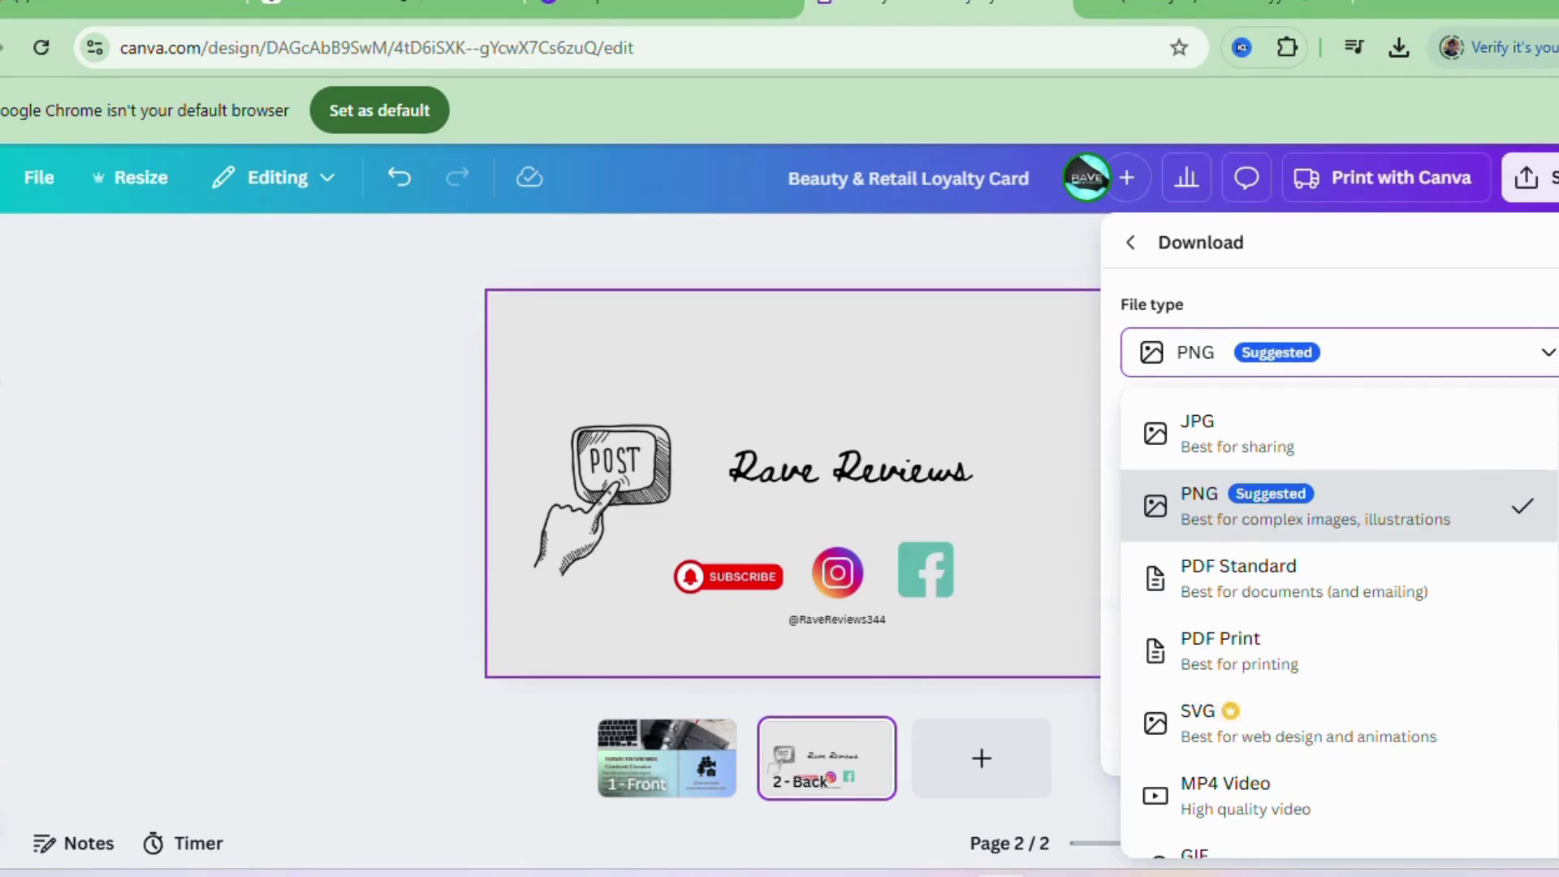
scroll(1231, 710, "down", 1)
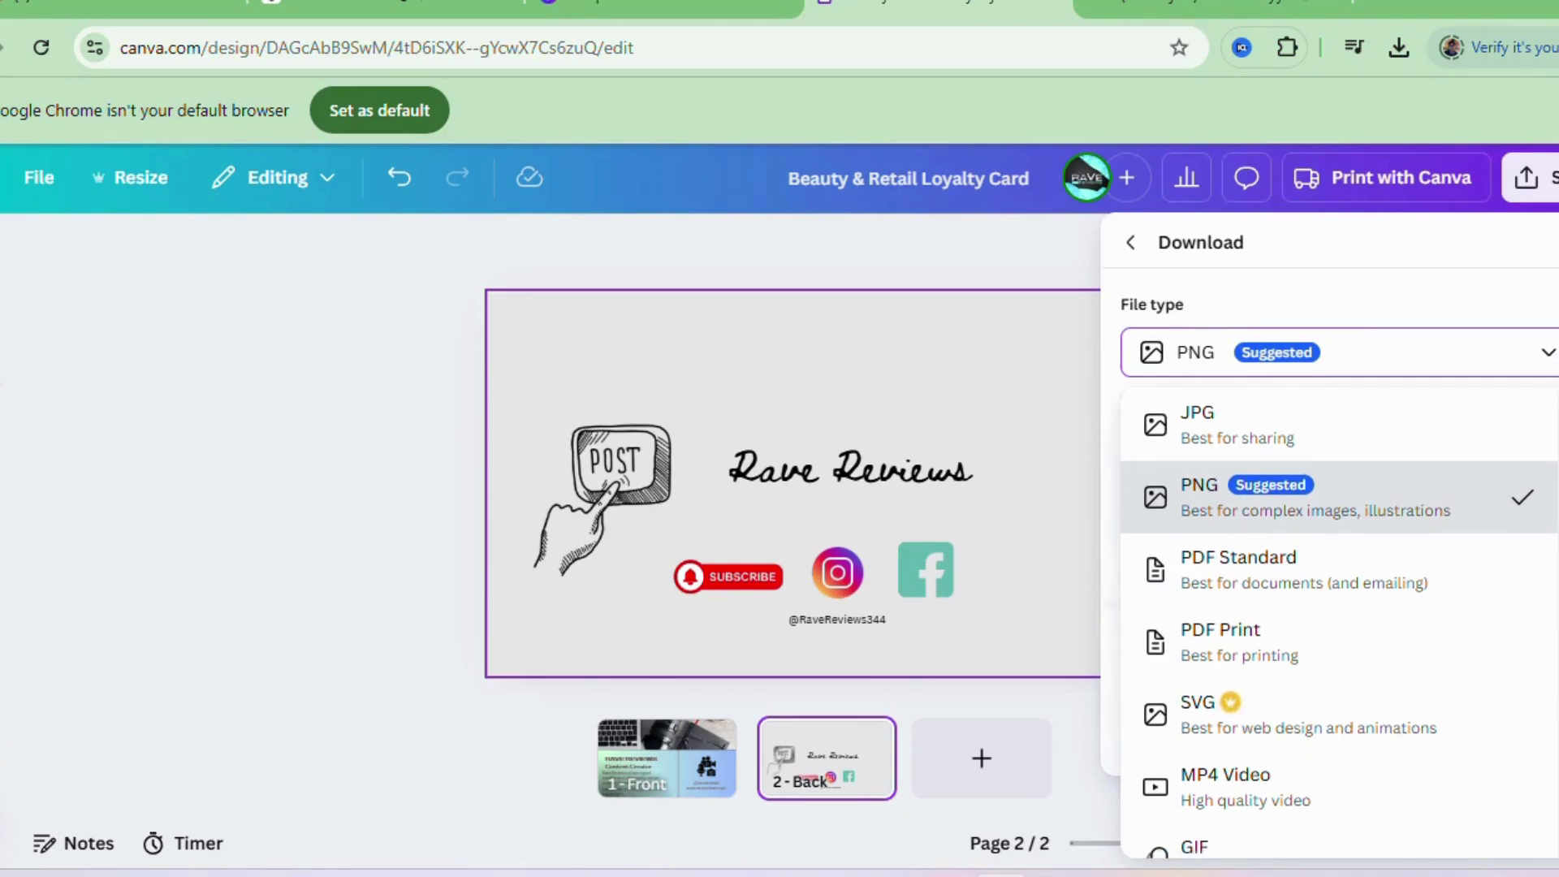
left_click(1277, 619)
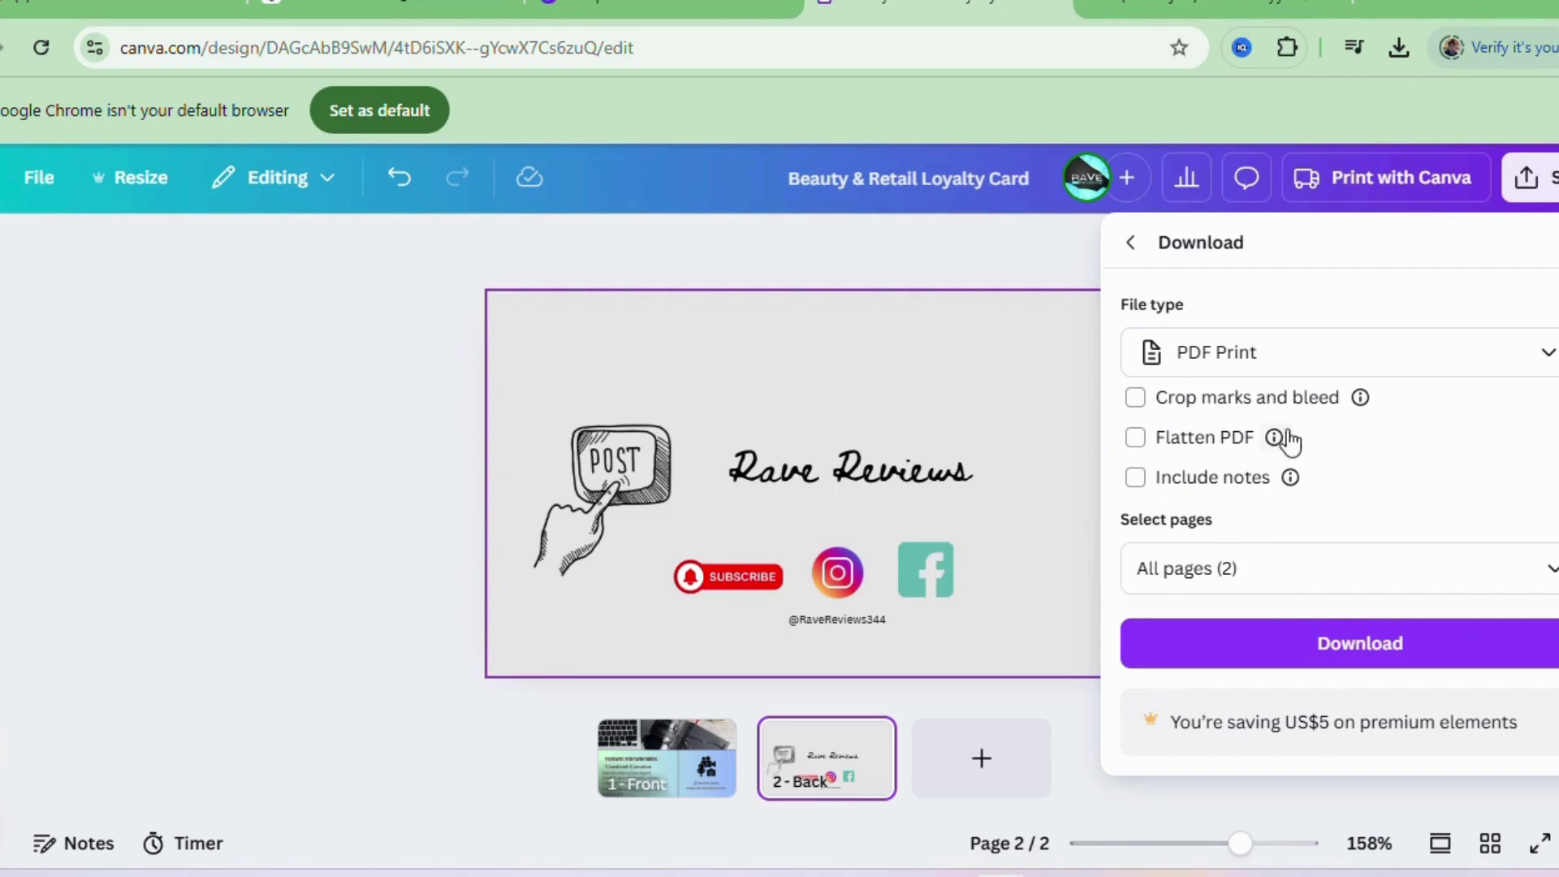
- Set the PDF's color profile to CMYK (best for professional printing)
mouse_move(1361, 402)
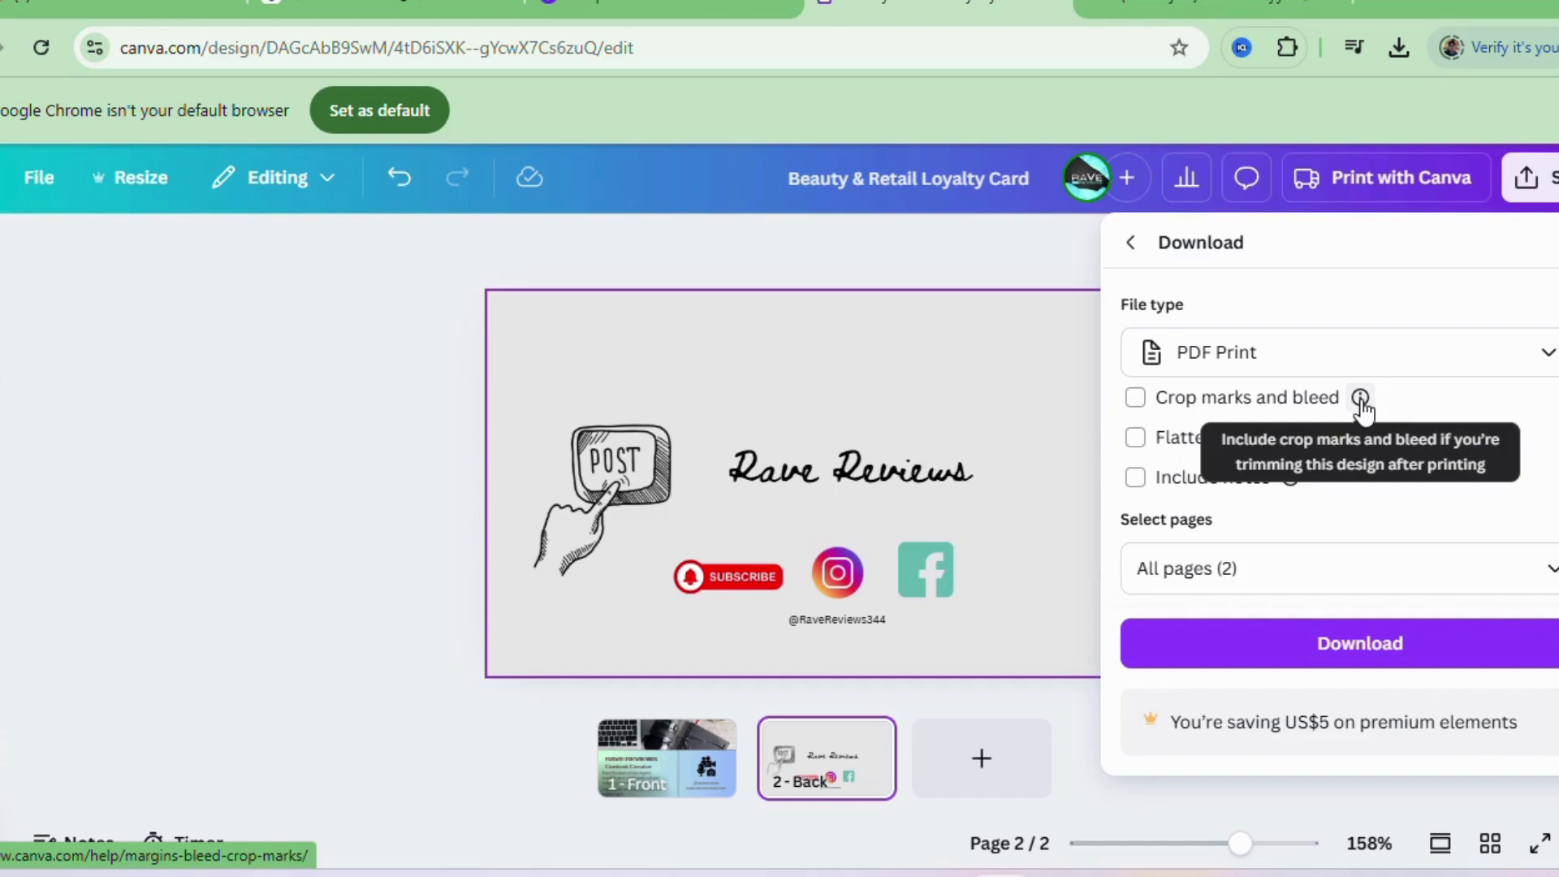
mouse_move(1274, 438)
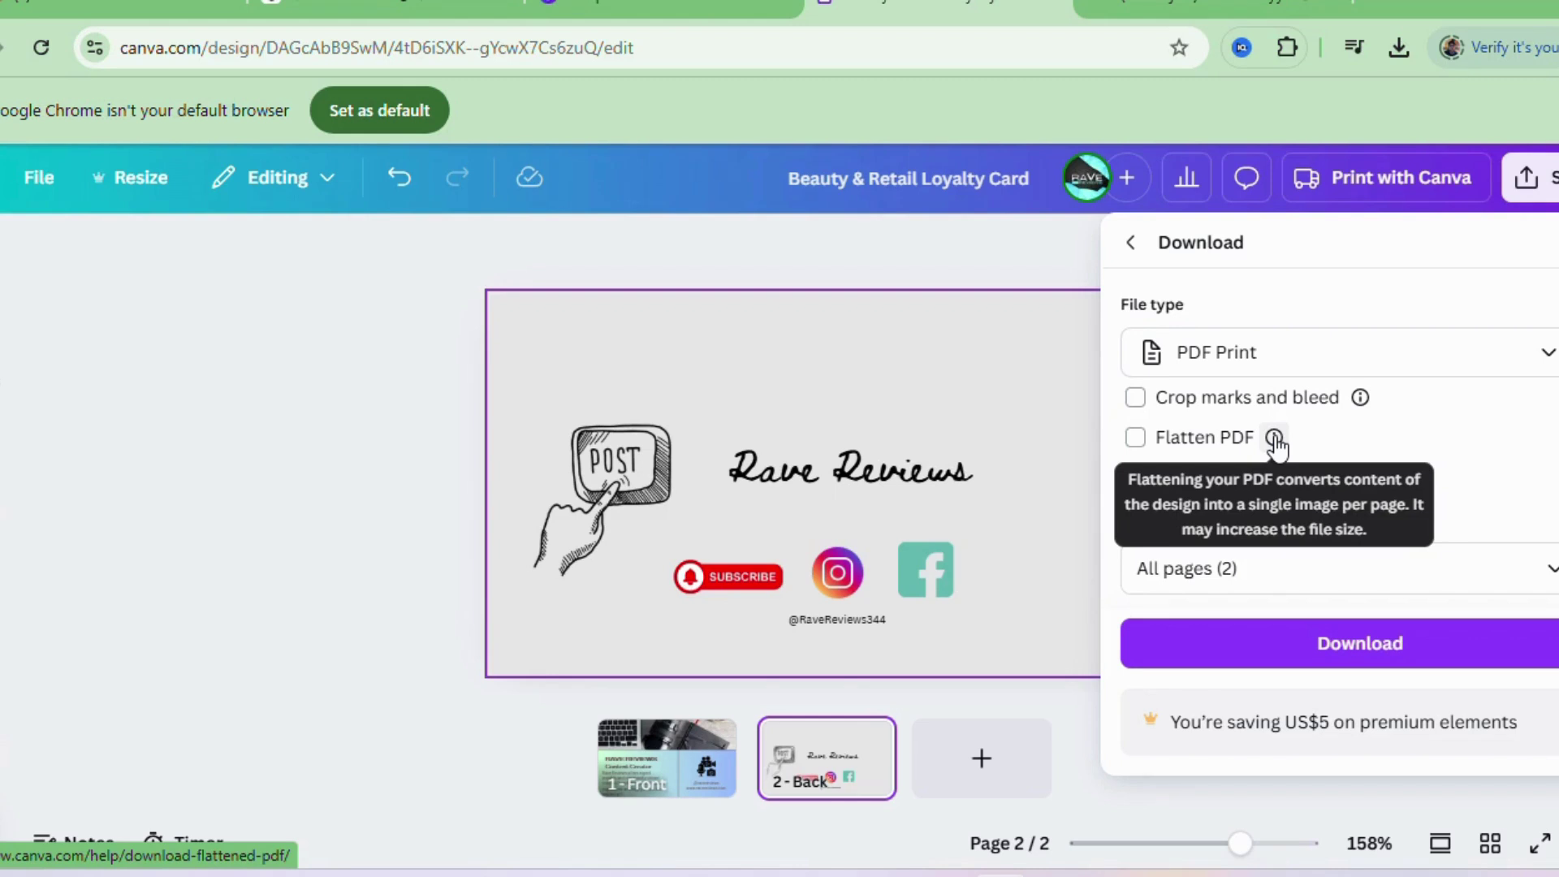
mouse_move(1285, 485)
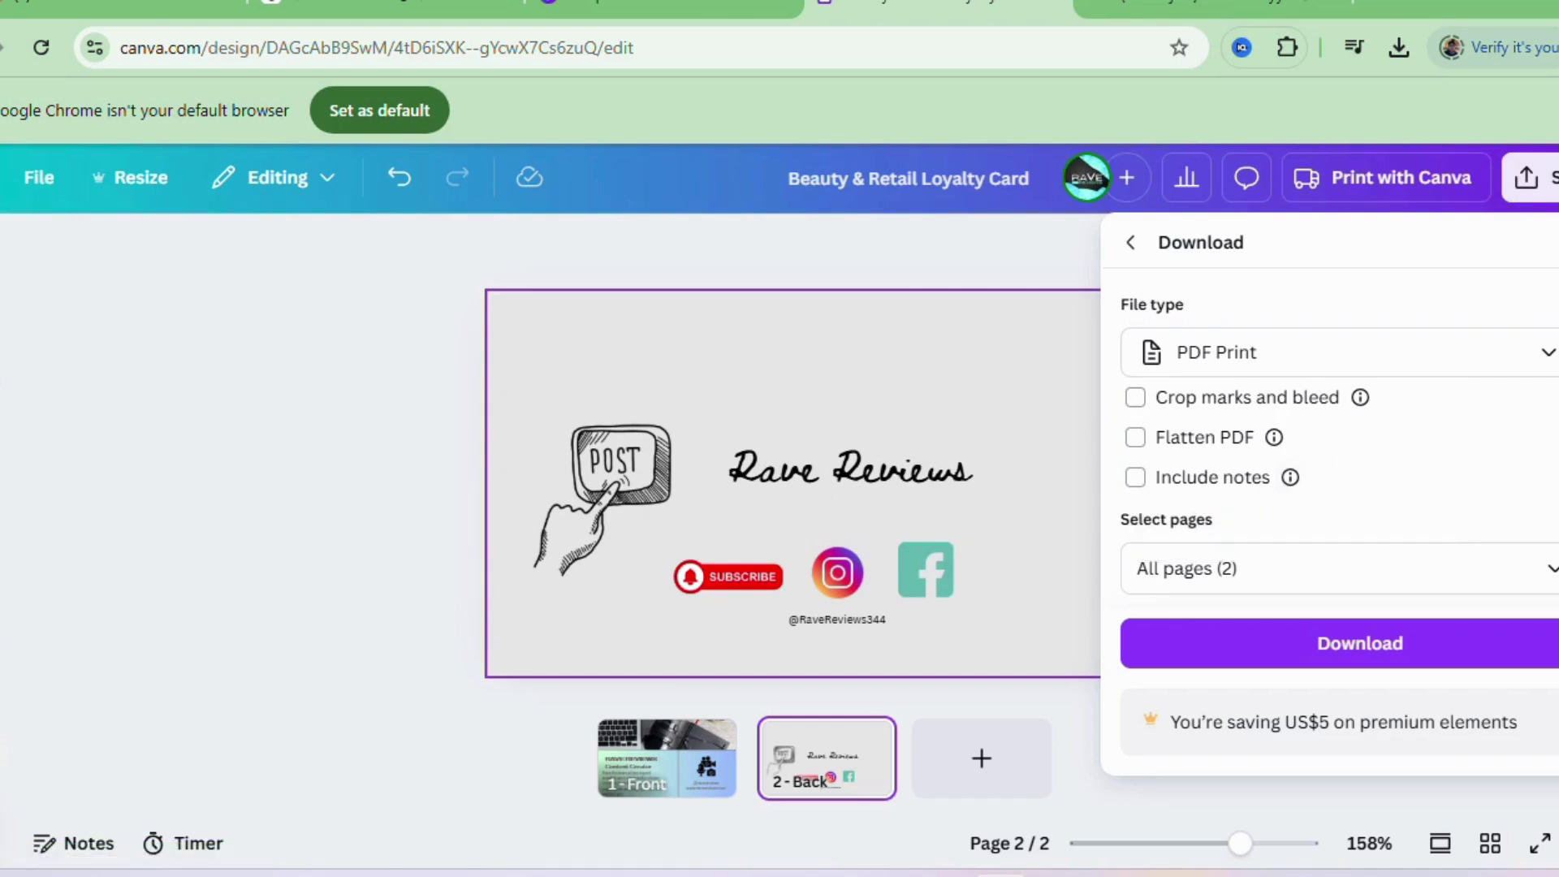
scroll(1340, 443, "down", 2)
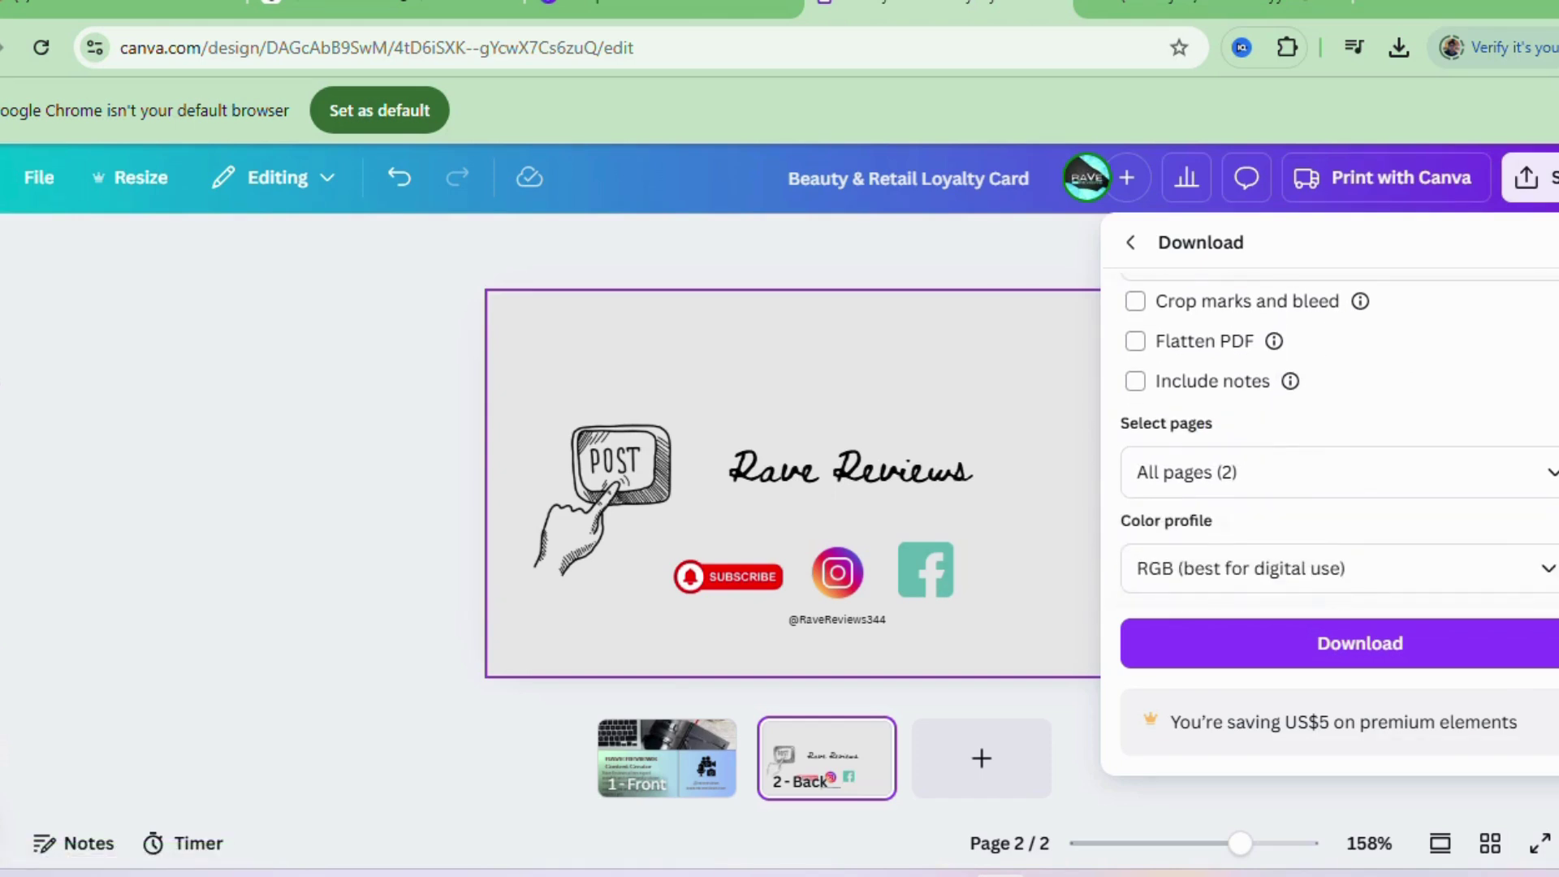
scroll(1340, 443, "down", 1)
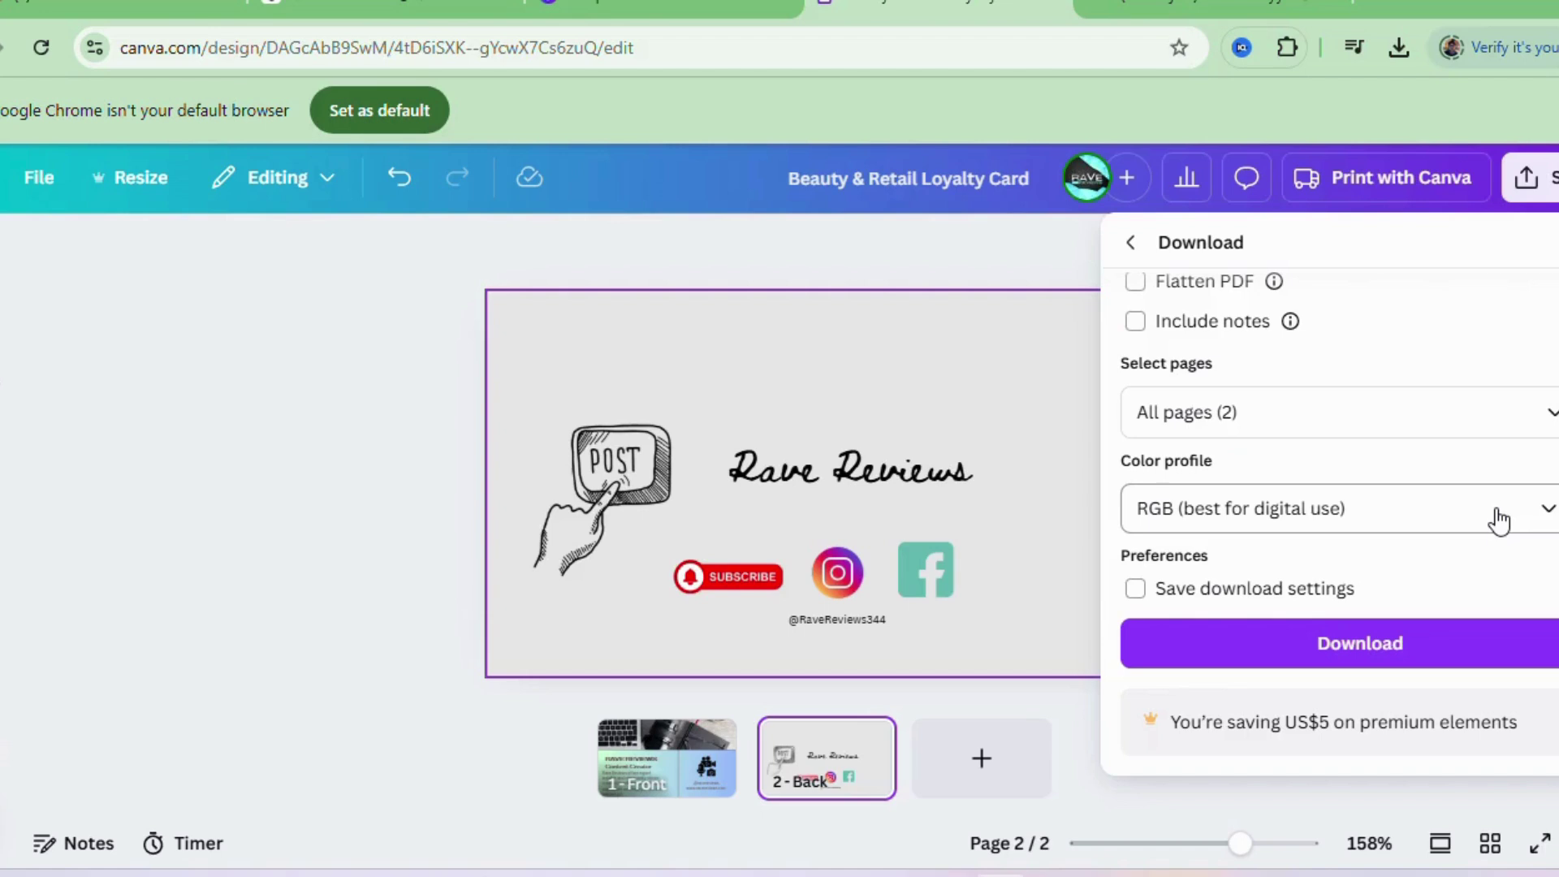
left_click(1499, 519)
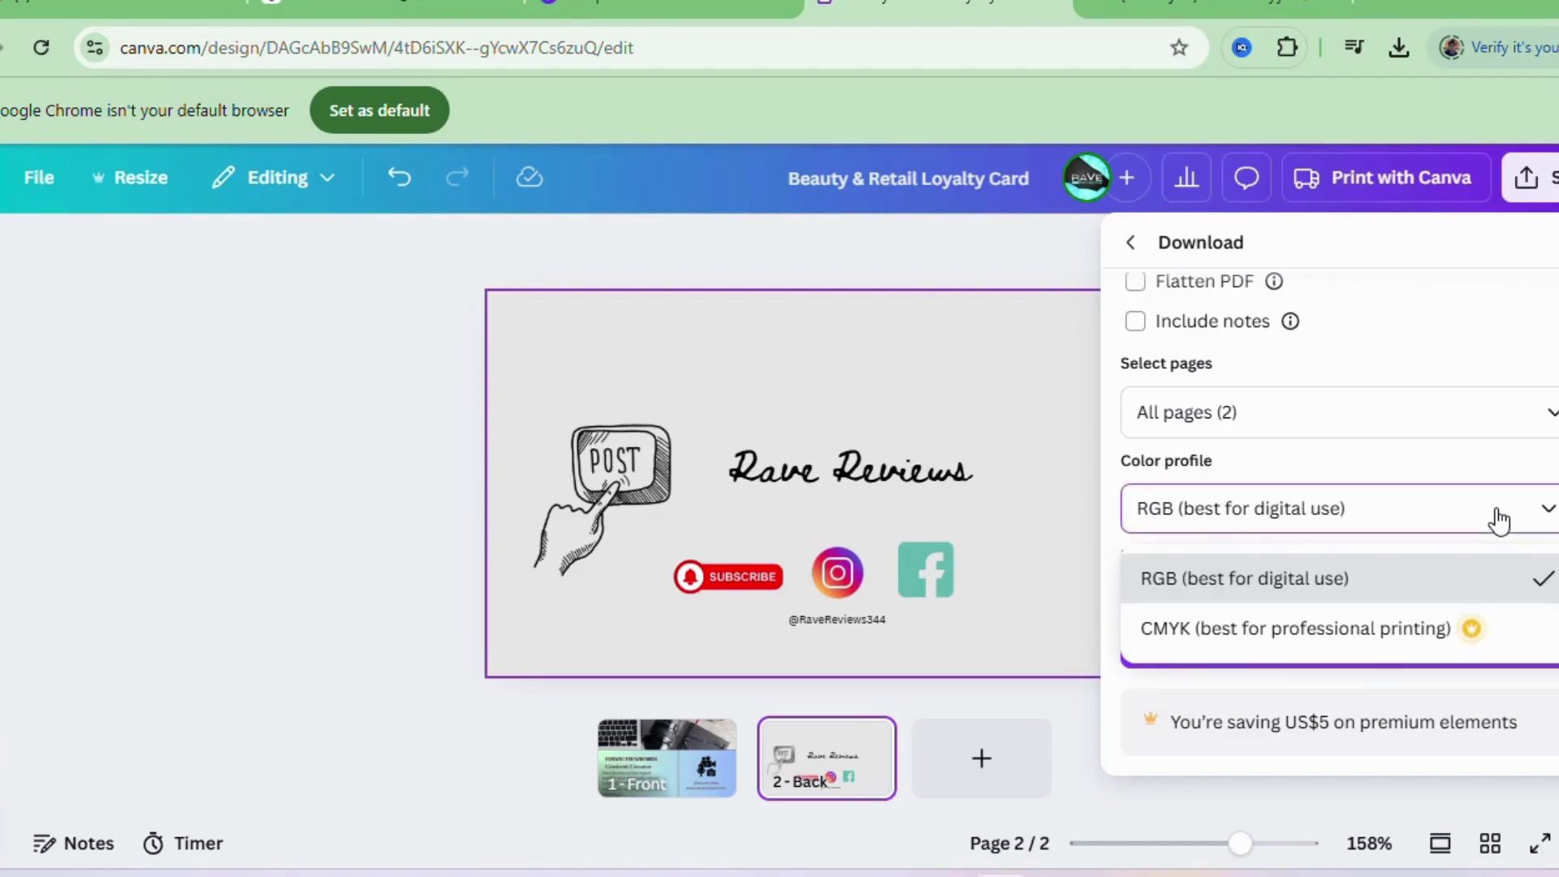
left_click(1434, 637)
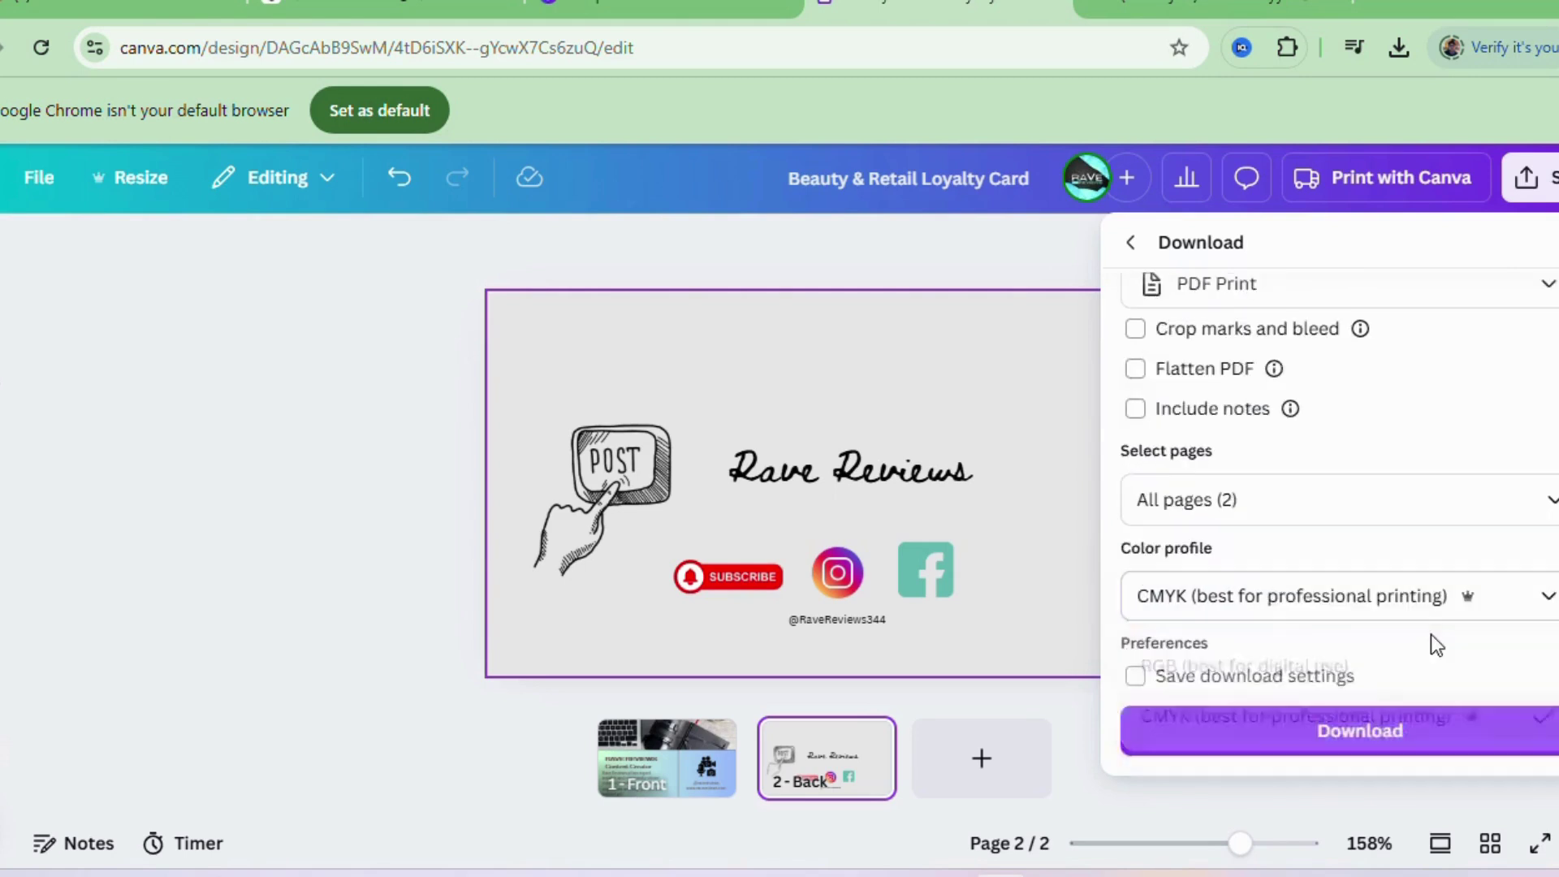
- Switch the color profile to RGB (best for digital use) and back to CMYK
left_click(1483, 516)
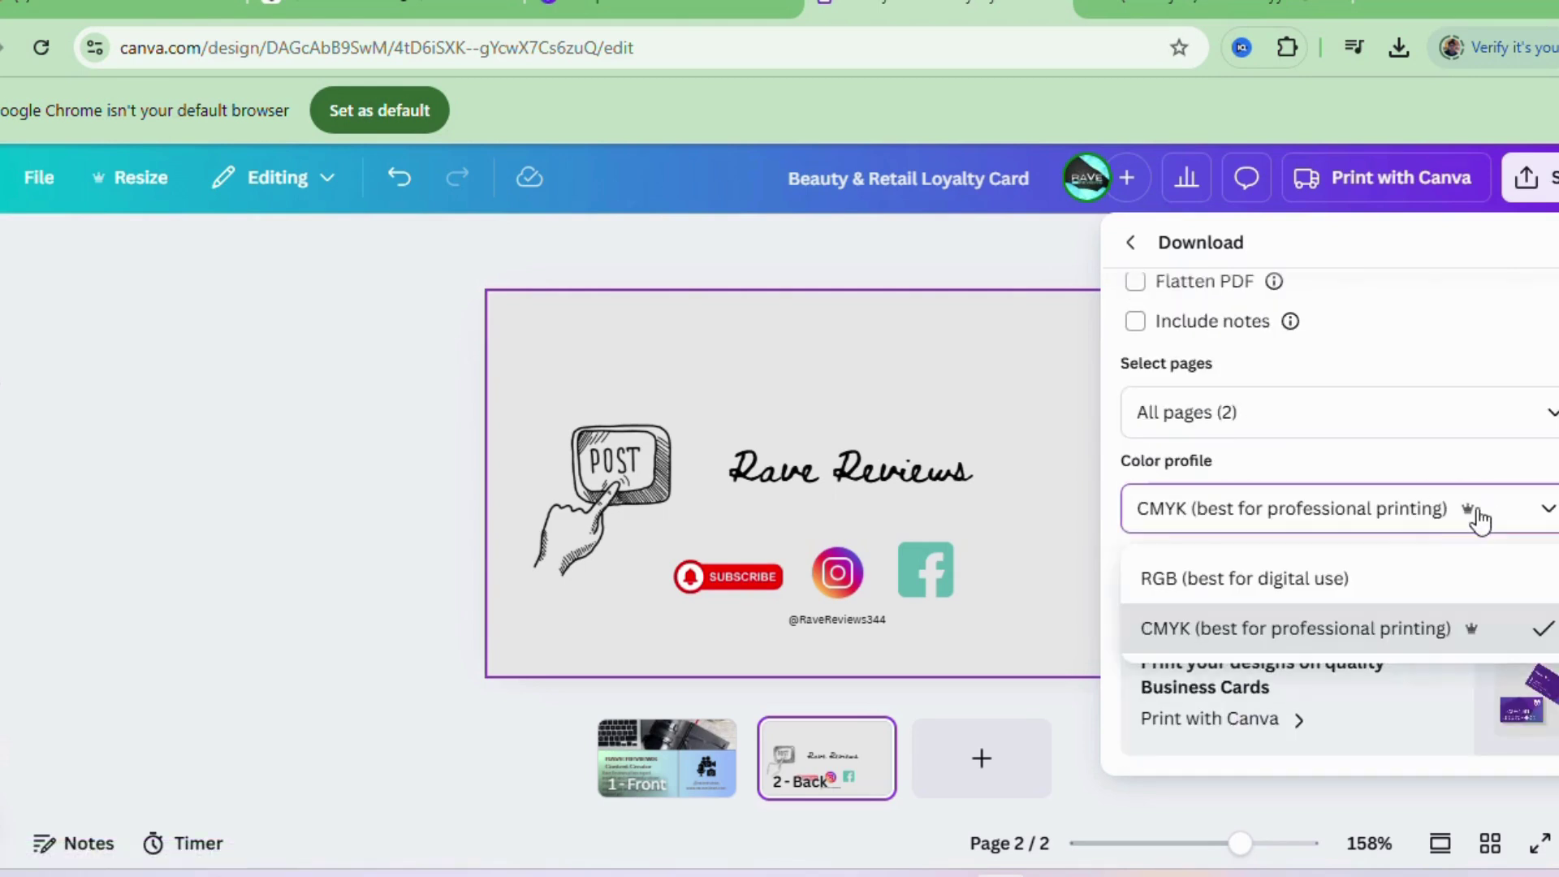
left_click(1369, 603)
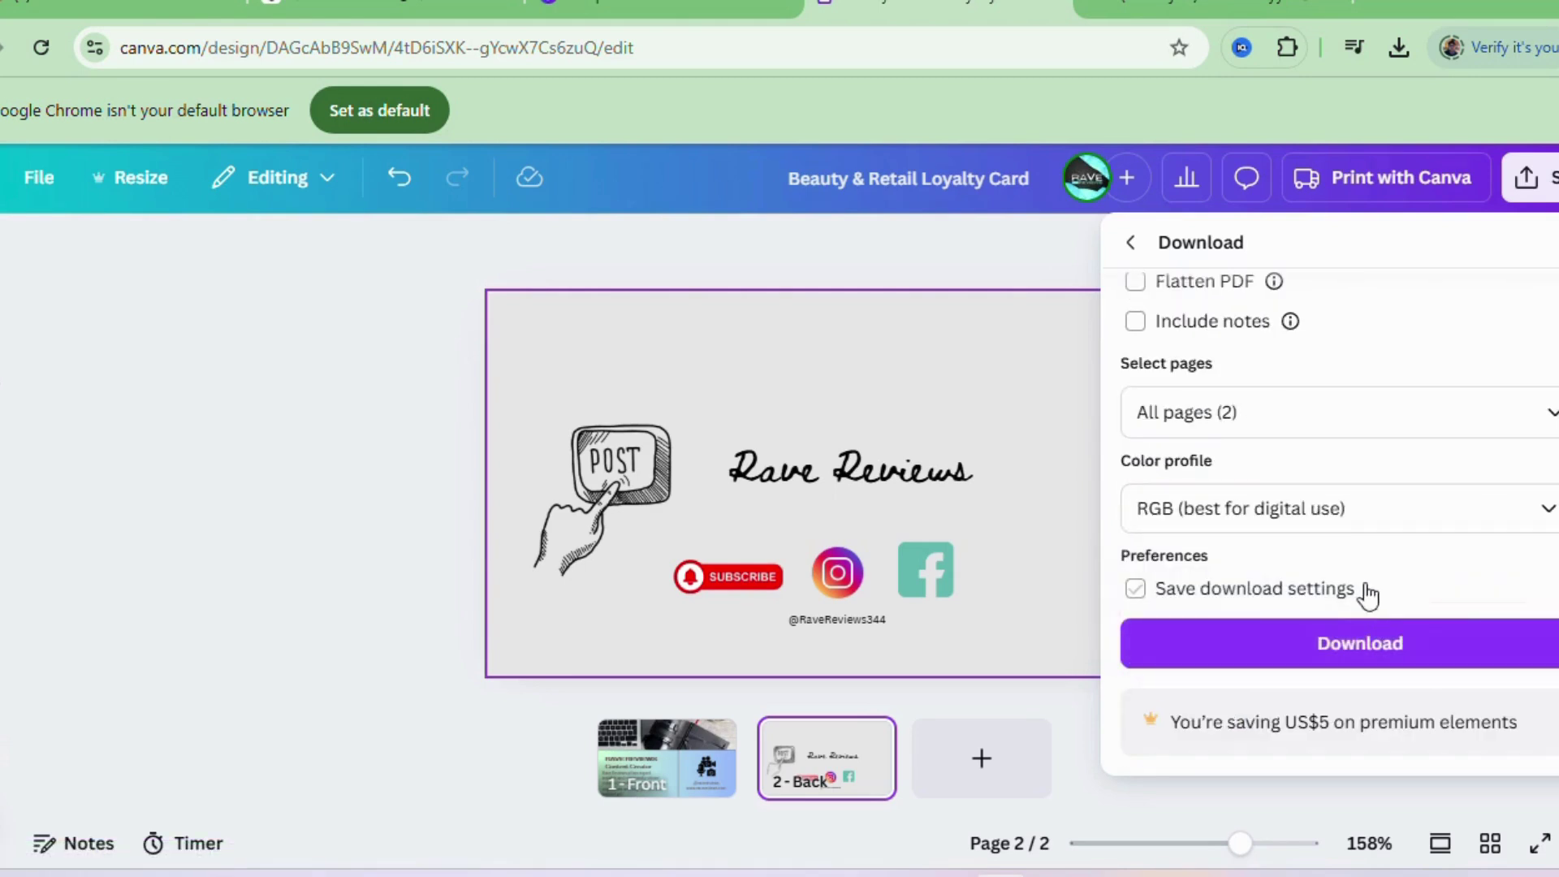
left_click(1452, 519)
left_click(1429, 636)
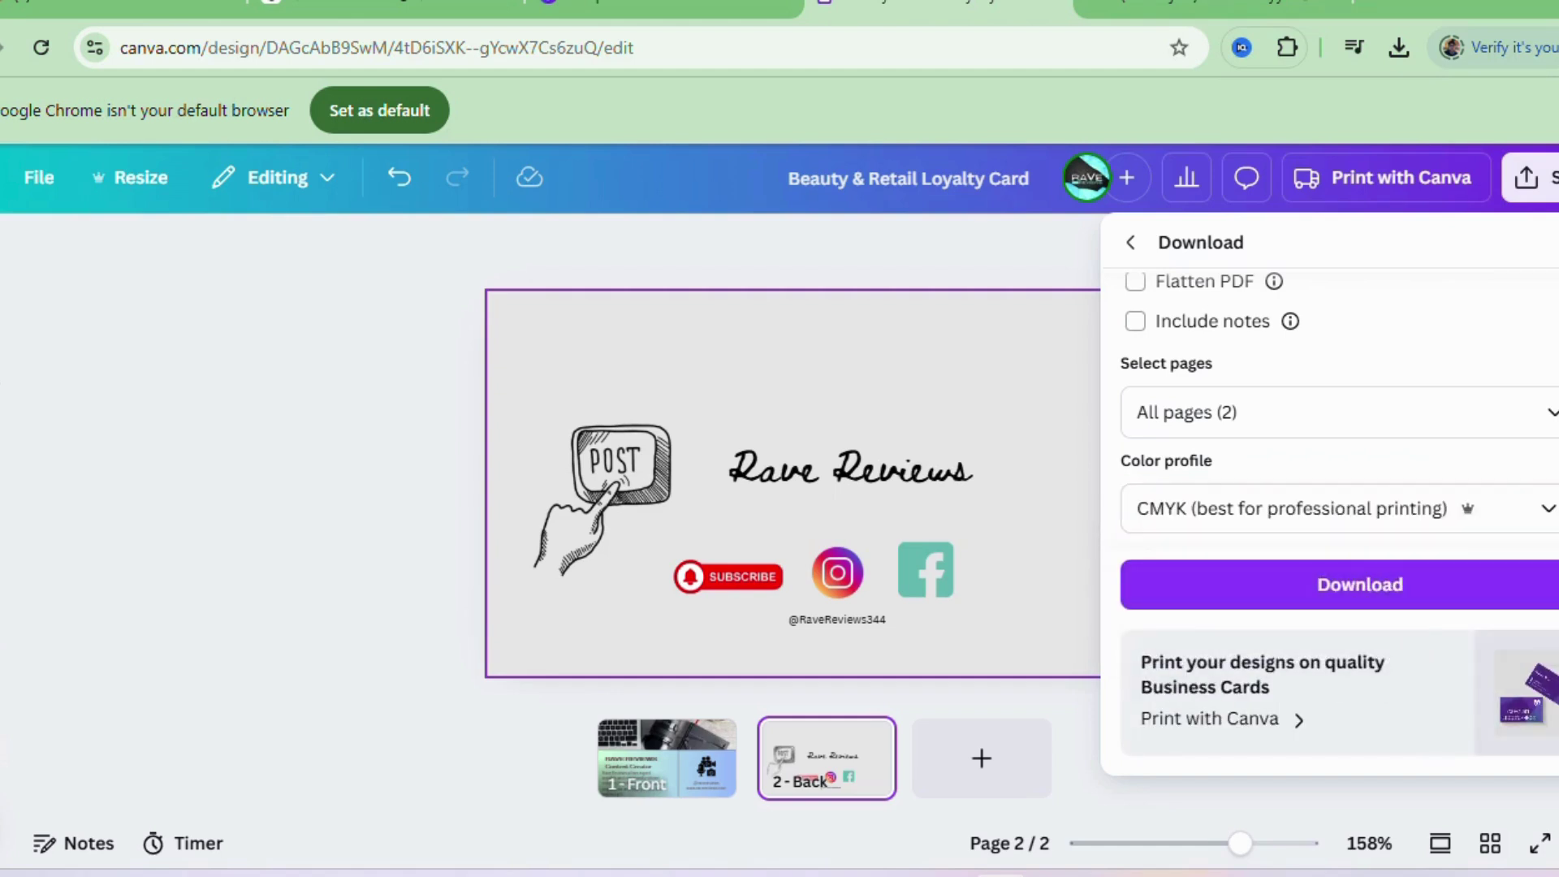
- Download all pages of the card with the chosen print PDF settings
scroll(1340, 406, "down", 1)
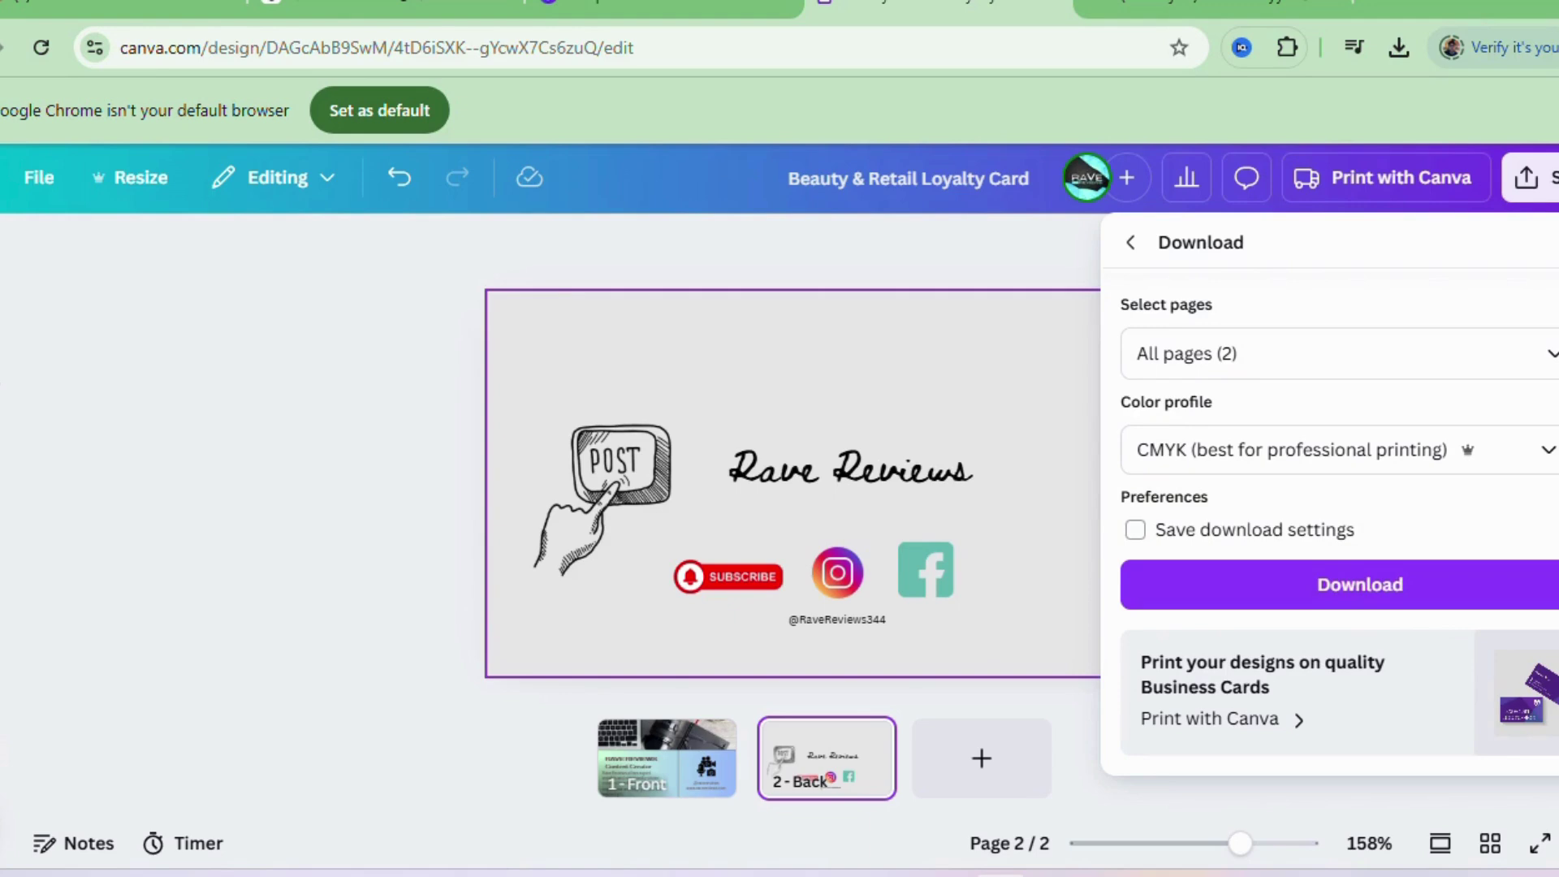
left_click(1383, 597)
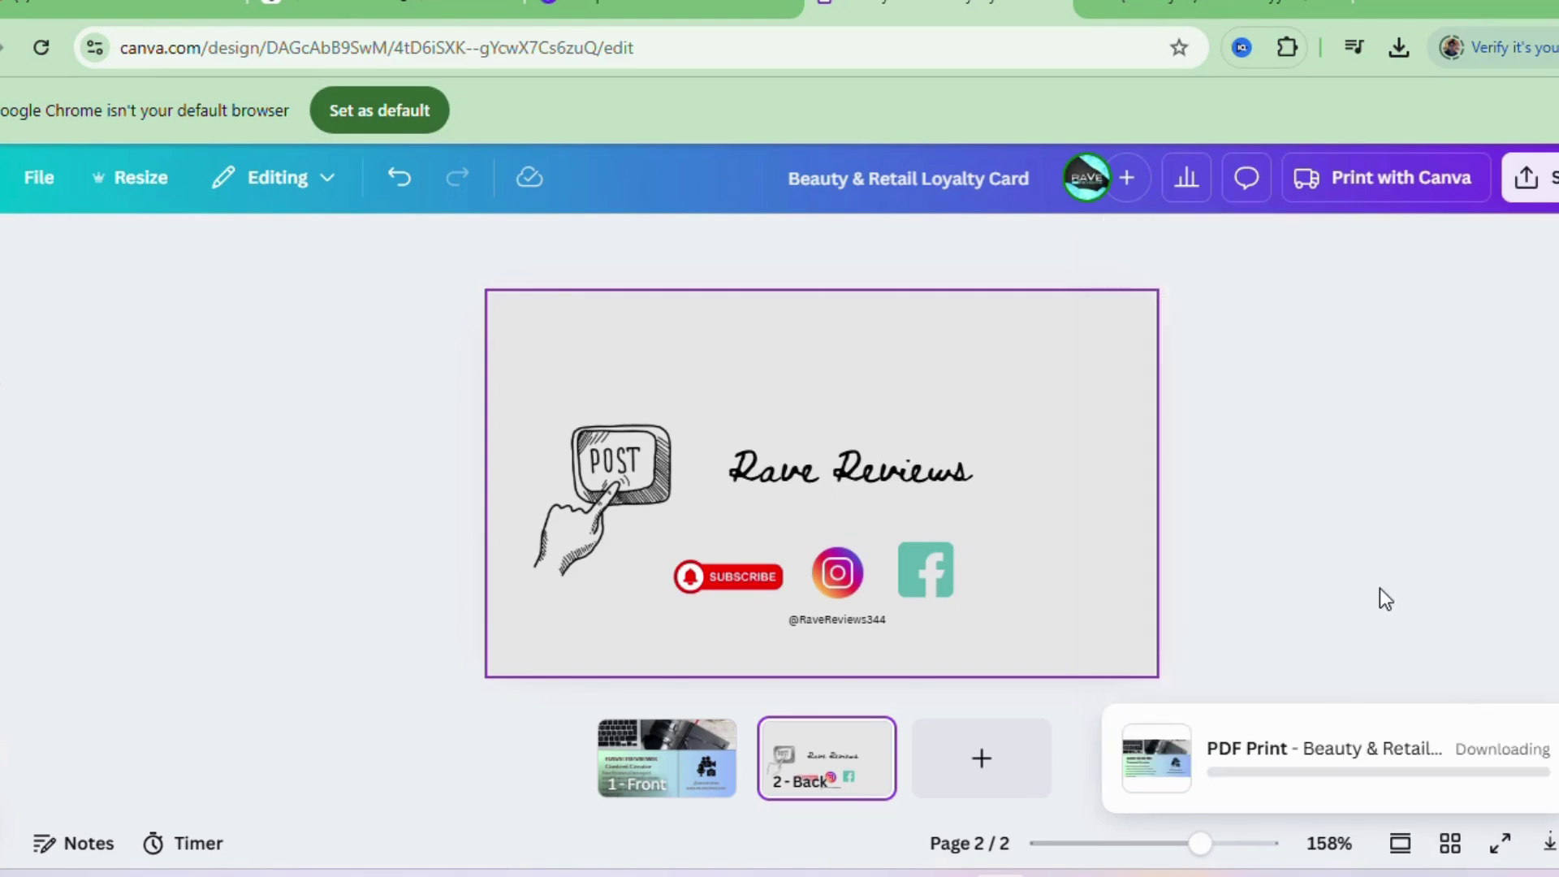